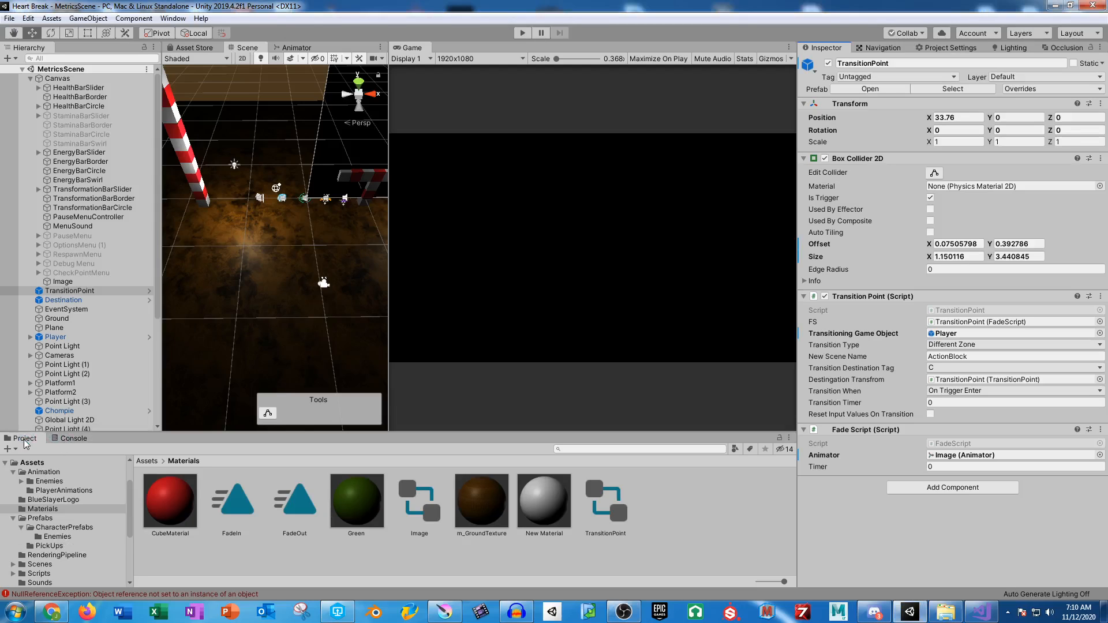
- Add the ActionBlock, ActionBlock 1, ActionBlock 2 and ActionBlock 3 scenes to the build's scene list
click(40, 565)
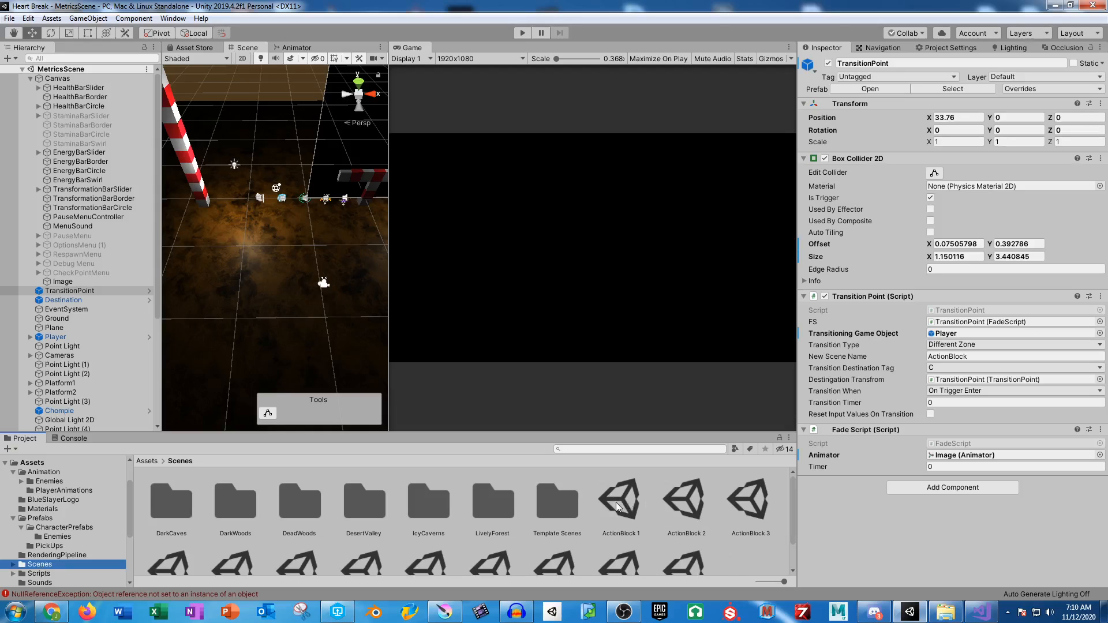
scroll(670, 505, down, 2)
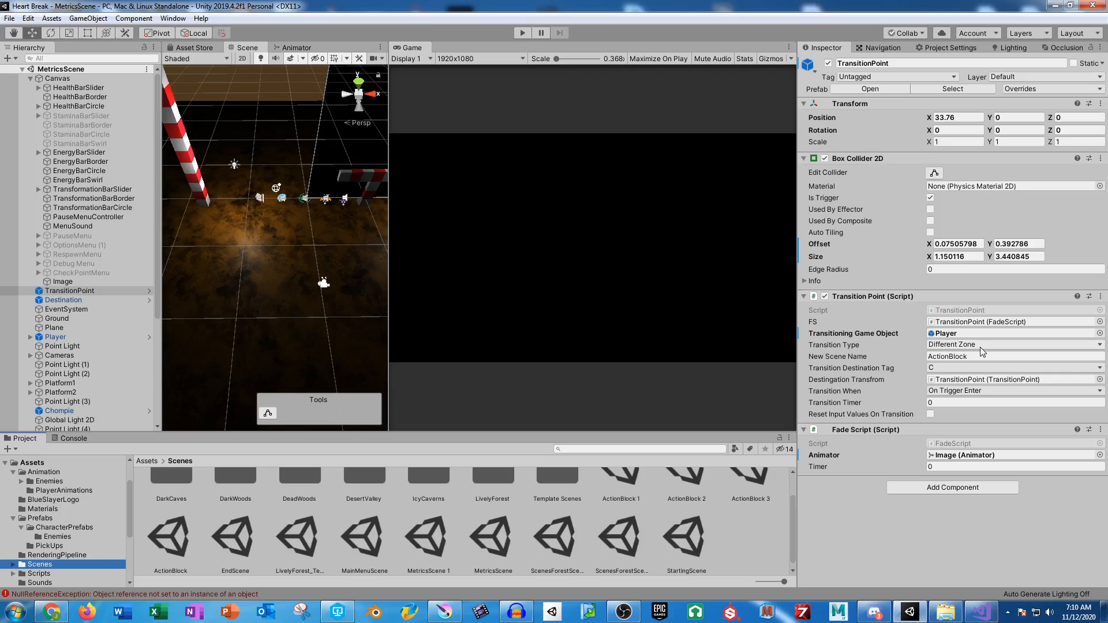
click(7, 18)
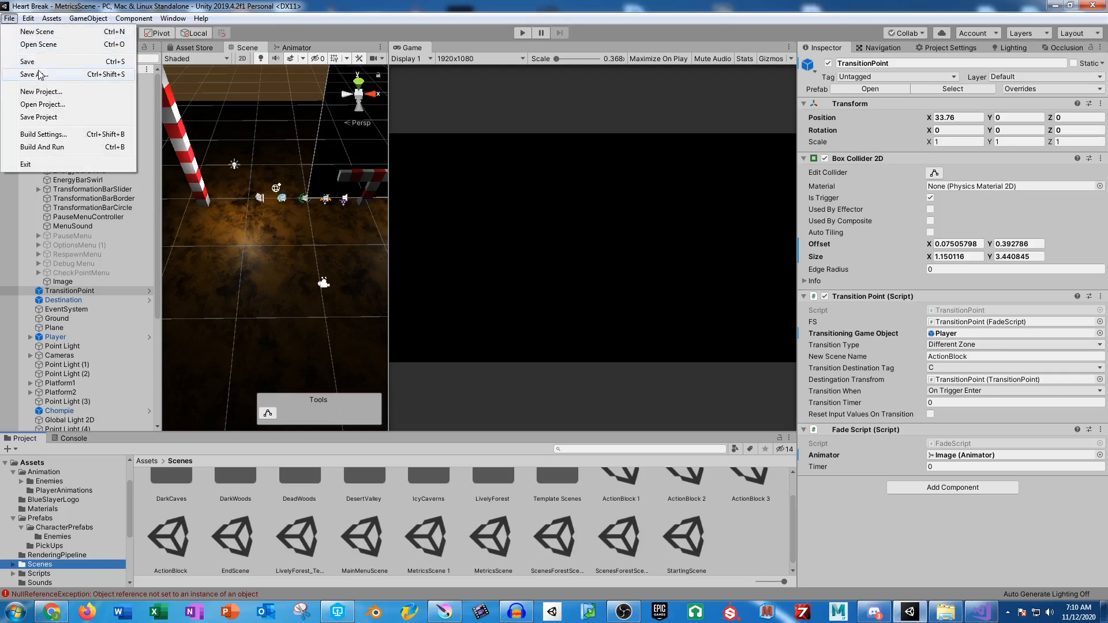
click(67, 136)
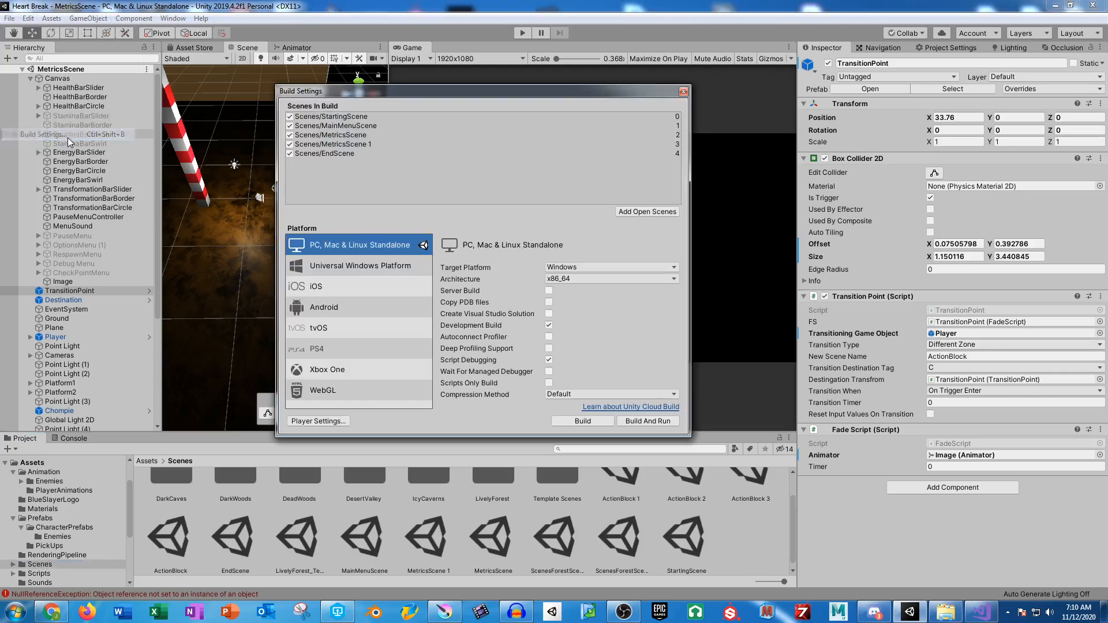
click(173, 537)
ctrl+click(628, 473)
ctrl+click(683, 491)
ctrl+click(750, 501)
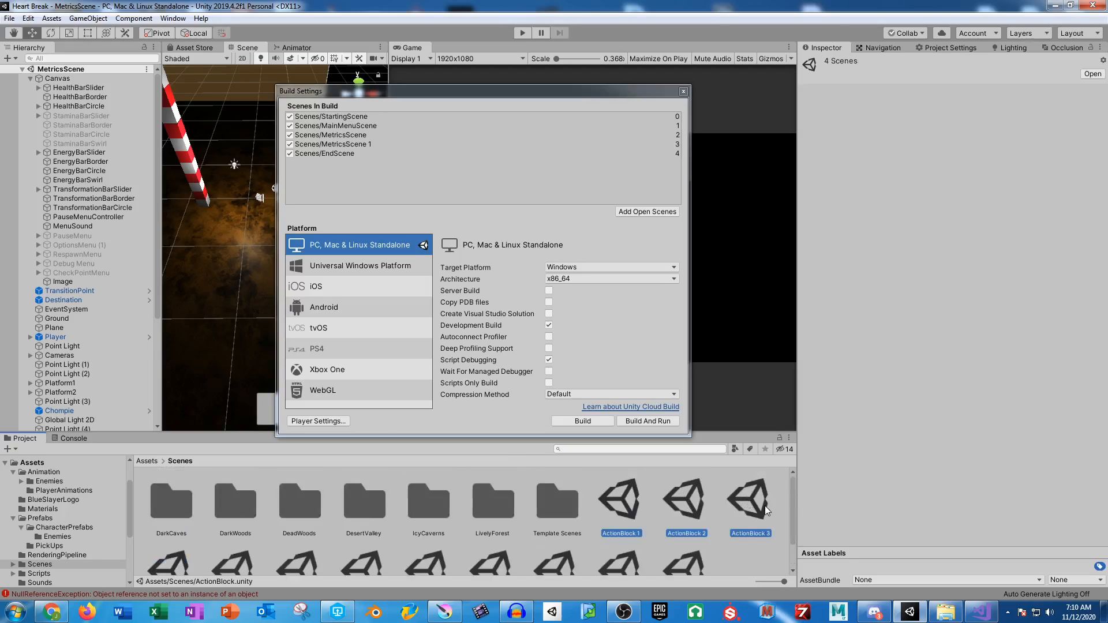
drag(764, 506, 358, 203)
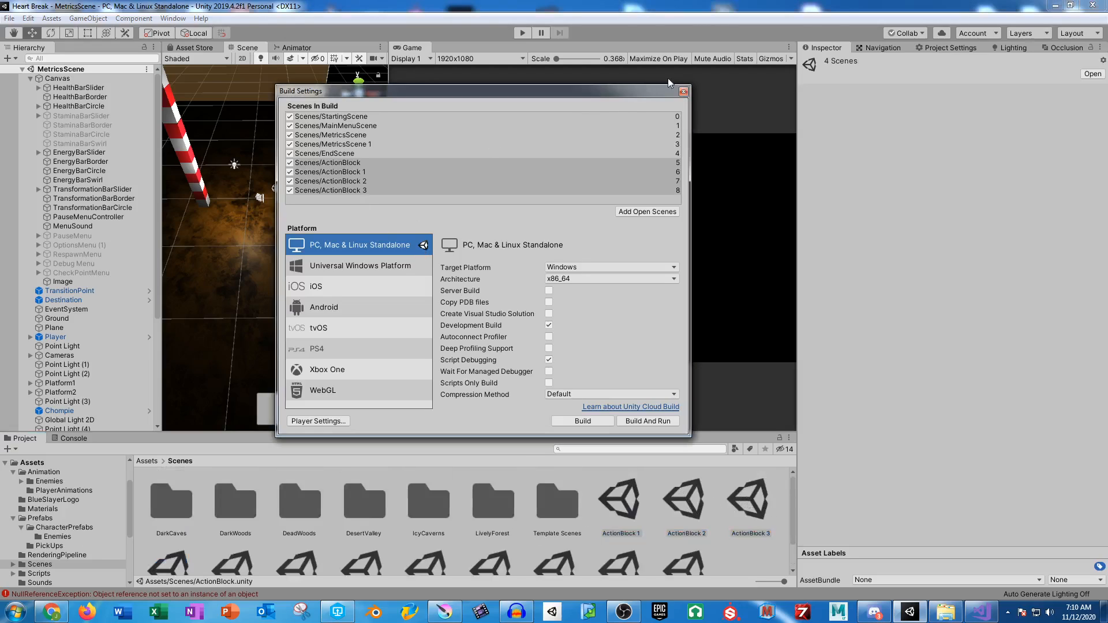
click(684, 91)
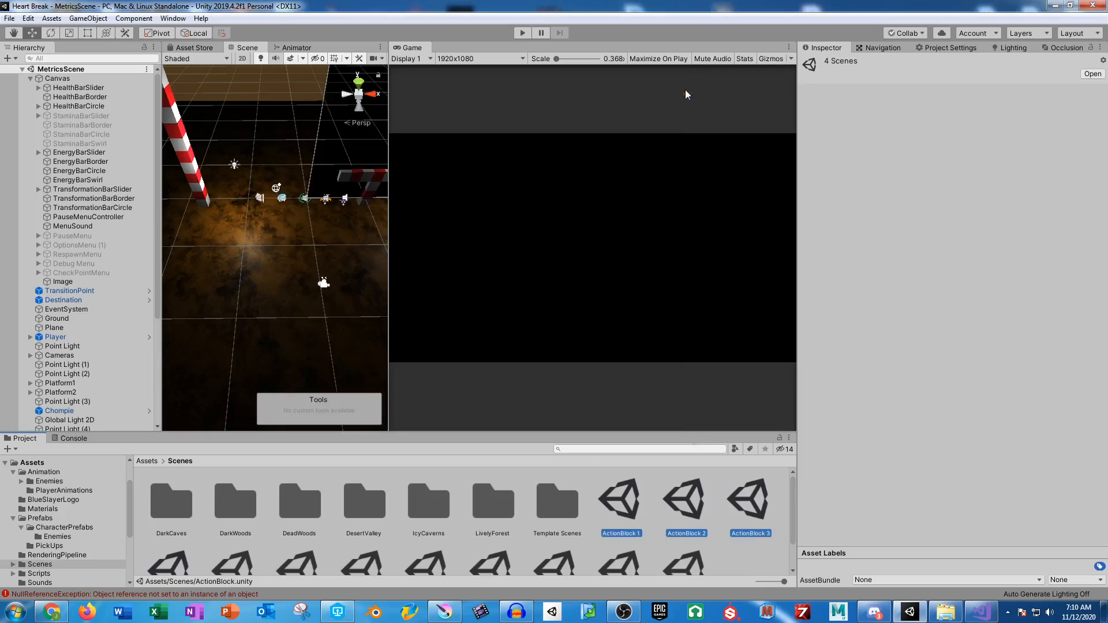
- Open the ActionBlock scene and examine the Destination object's transition settings
click(621, 511)
scroll(182, 555, down, 1)
click(183, 556)
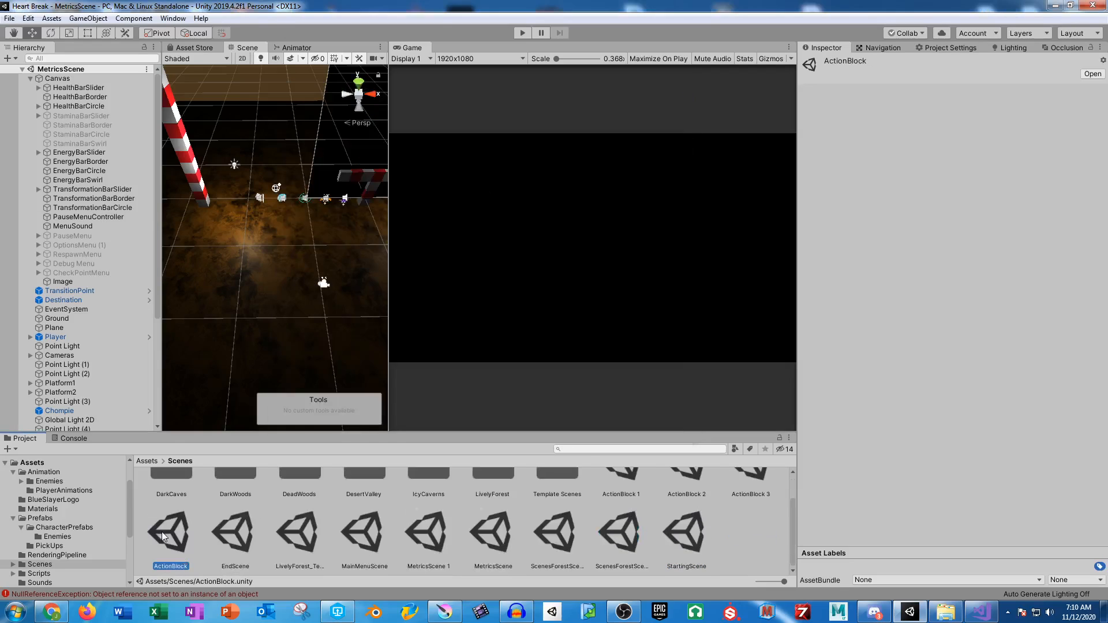
double_click(179, 521)
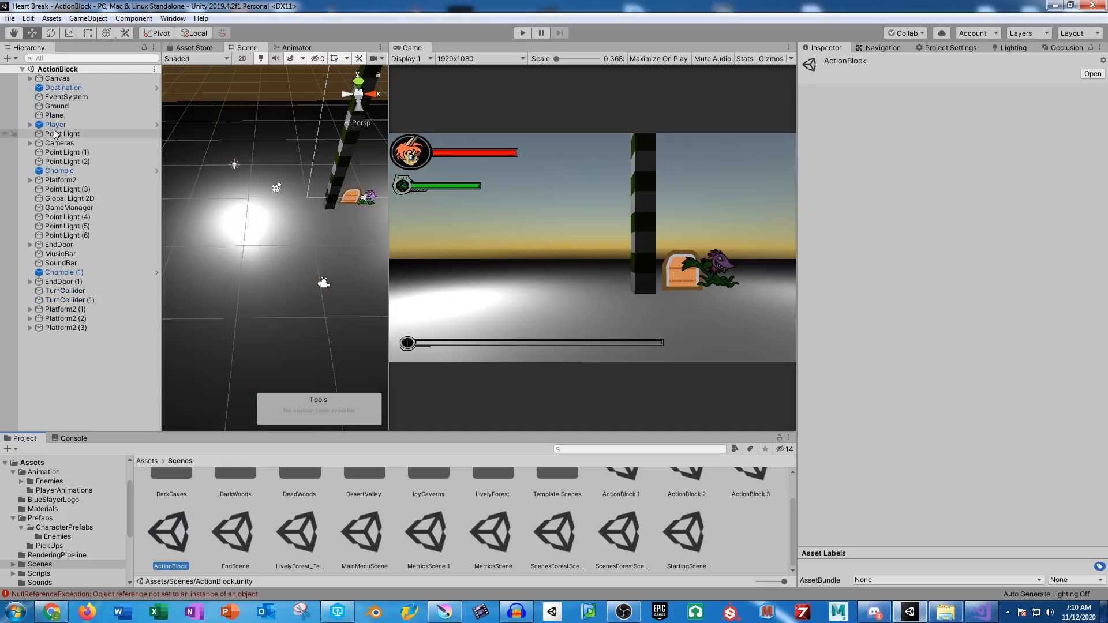
click(65, 88)
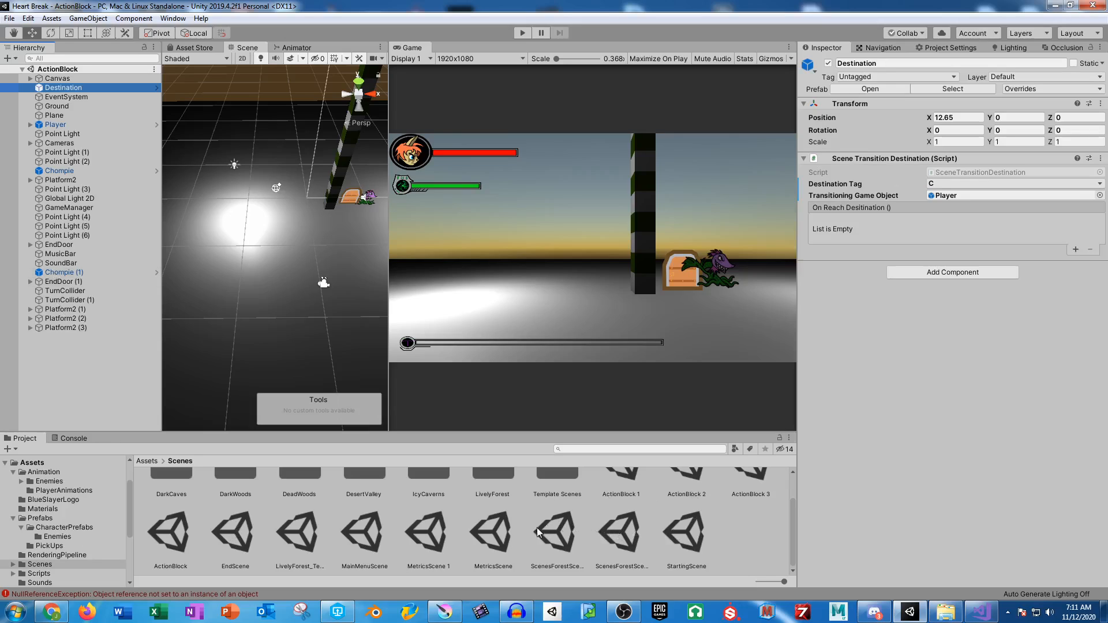
- Open MetricsScene and copy the Image object inside its Canvas
double_click(494, 534)
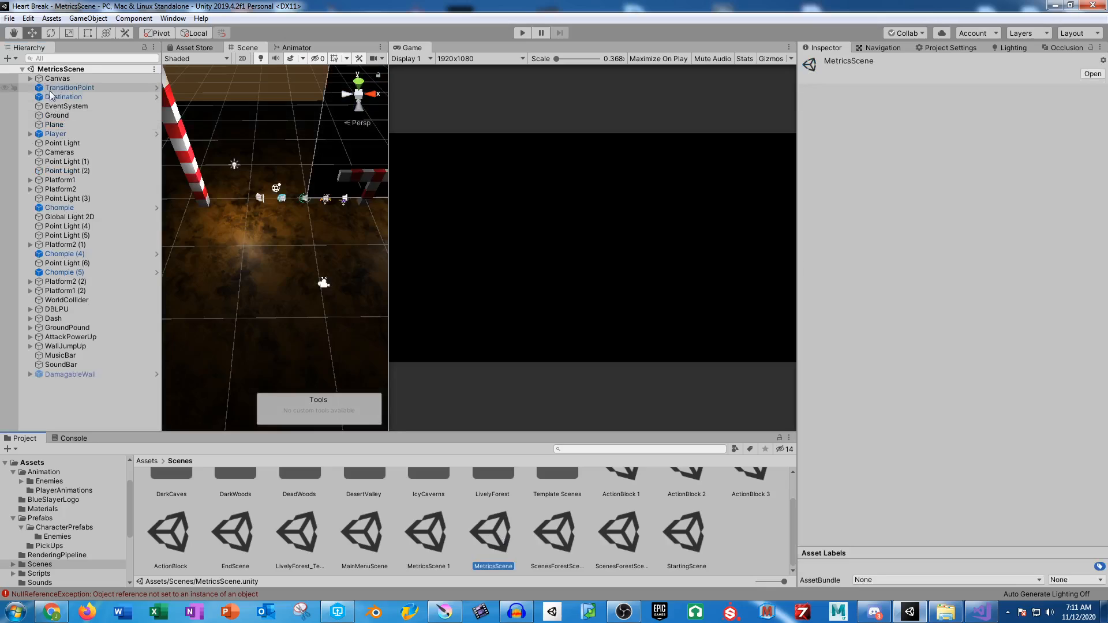
click(31, 78)
click(69, 282)
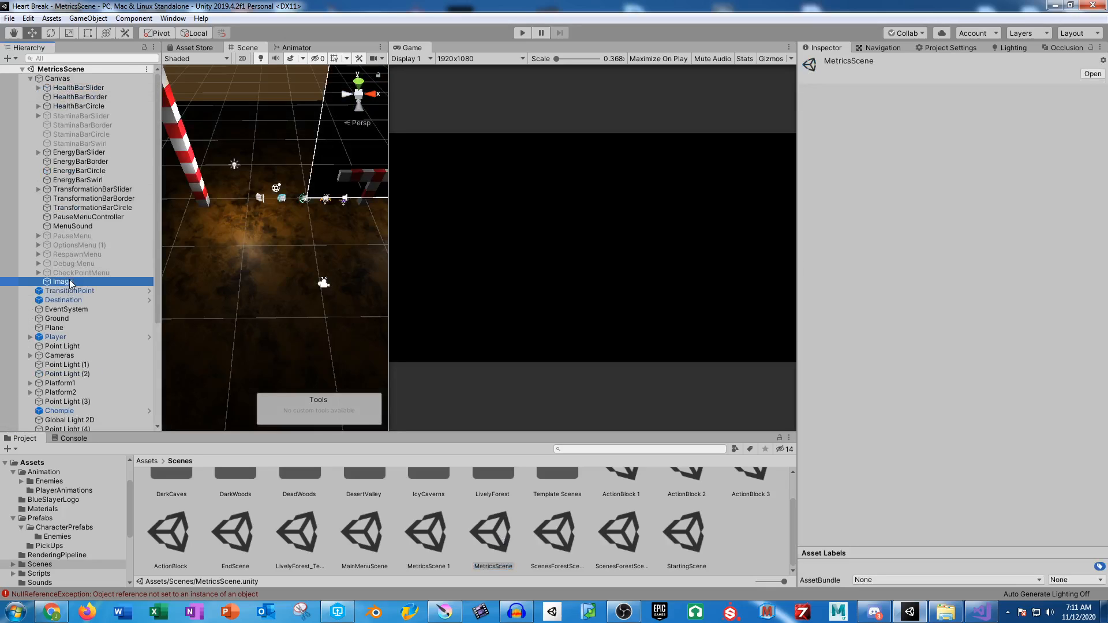
- Open the ActionBlock scene, paste the copied Image and make it a child of the Canvas
double_click(171, 534)
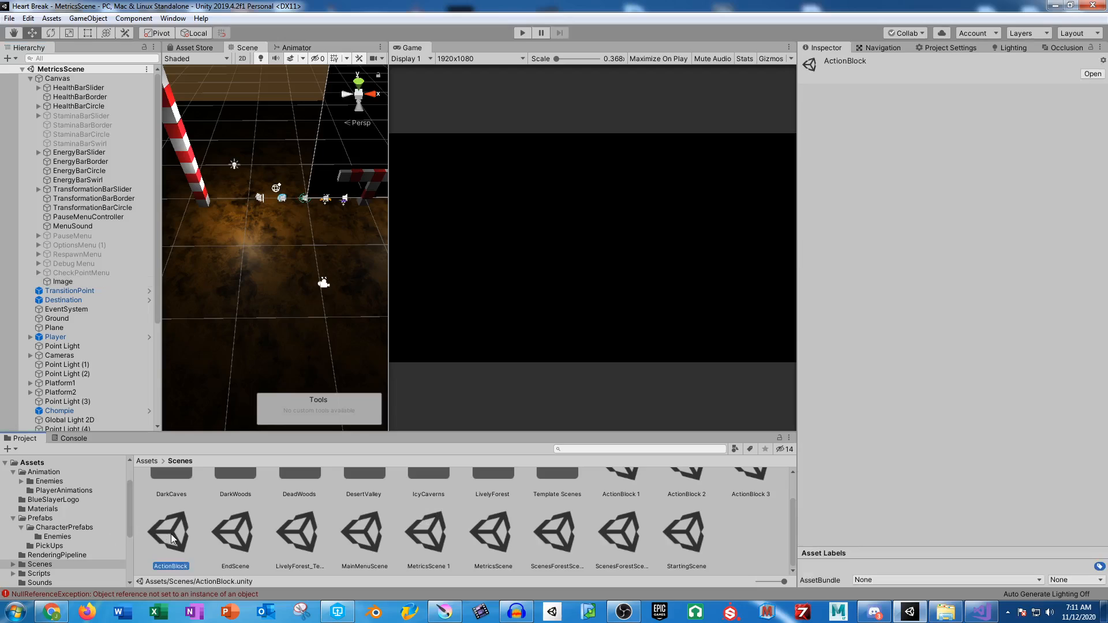
click(35, 79)
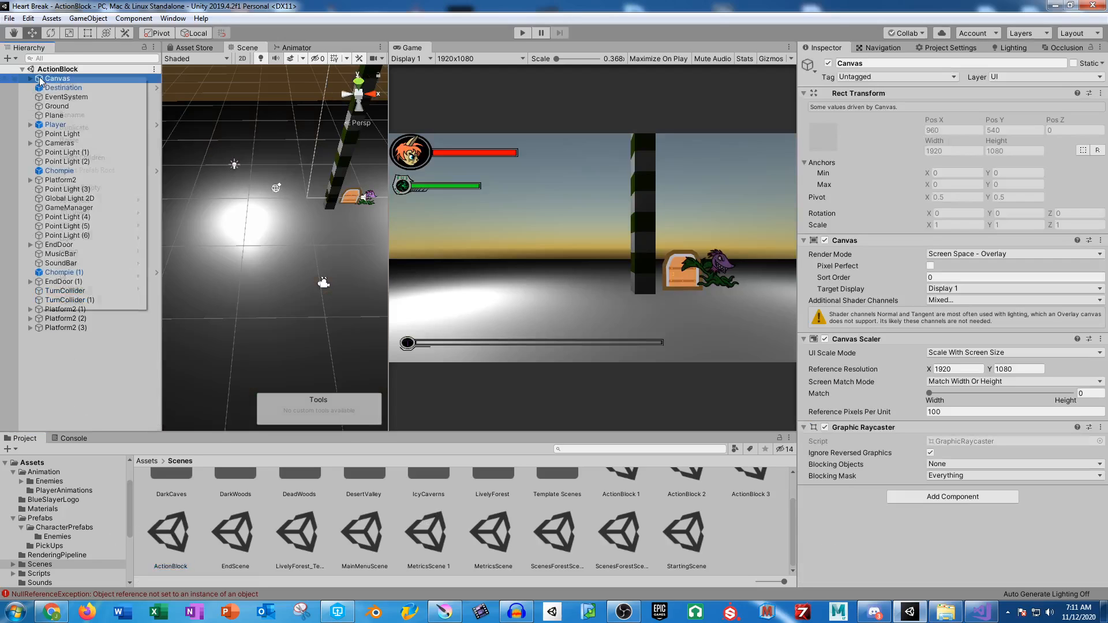
right_click(41, 81)
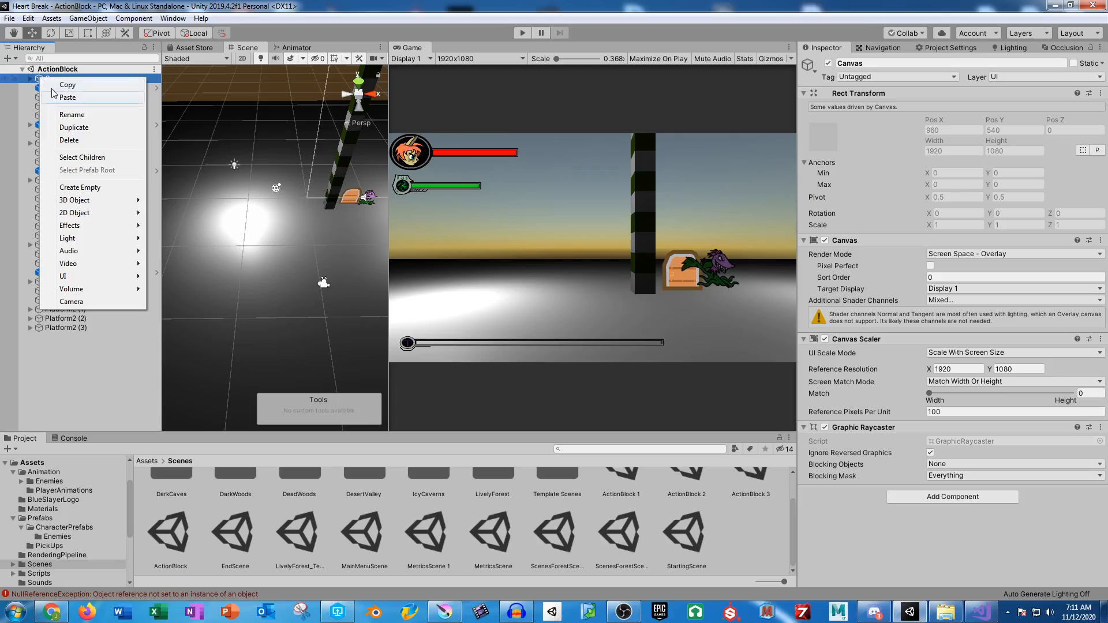
click(68, 97)
drag(53, 338, 55, 79)
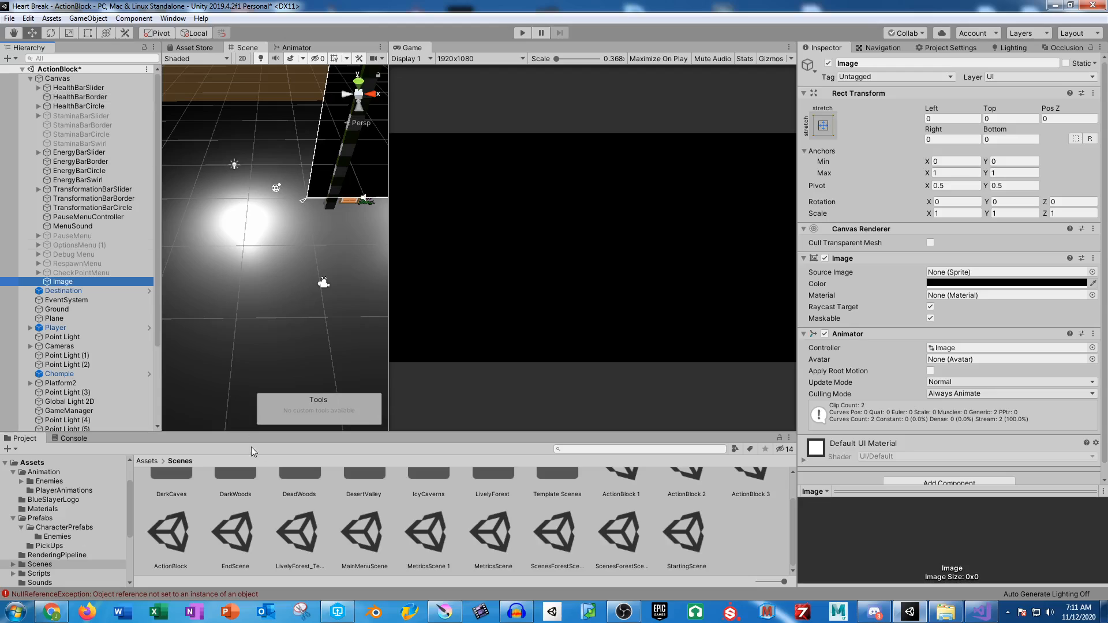
- Switch to Perforce P4V and check out the ActionBlock, ActionBlock 1, 2 and 3 scene files with their meta files
double_click(621, 482)
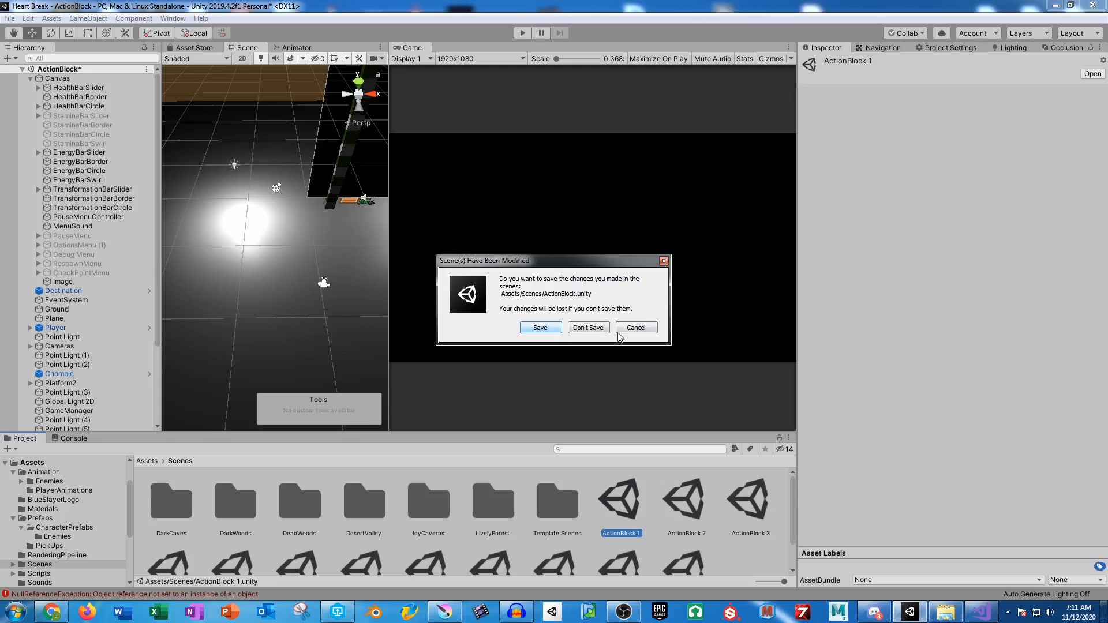
click(635, 327)
click(338, 612)
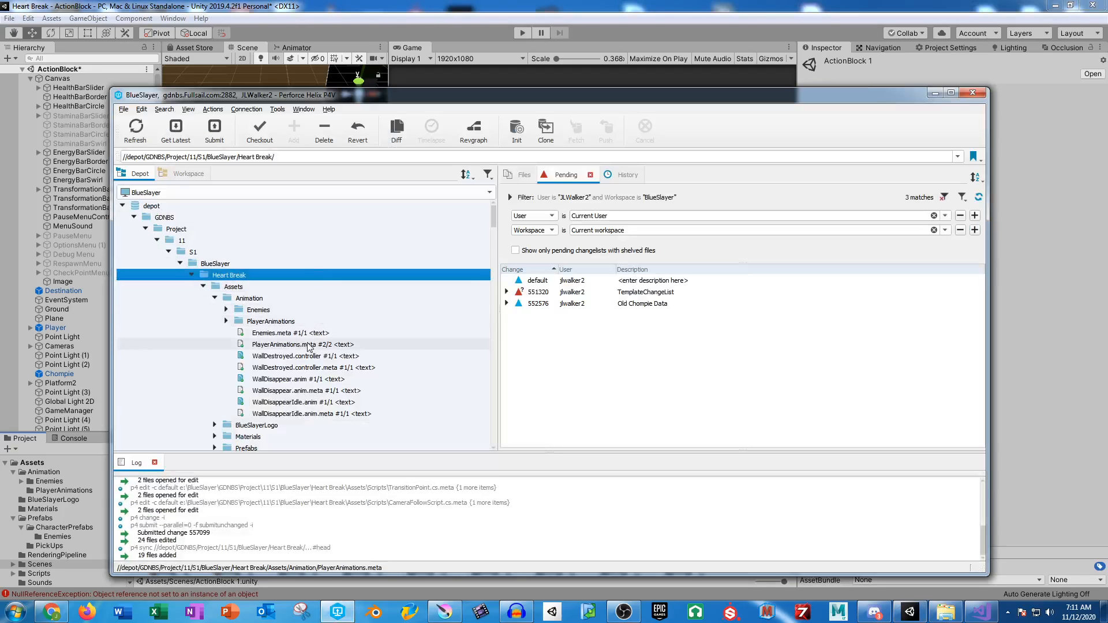
scroll(306, 340, down, 5)
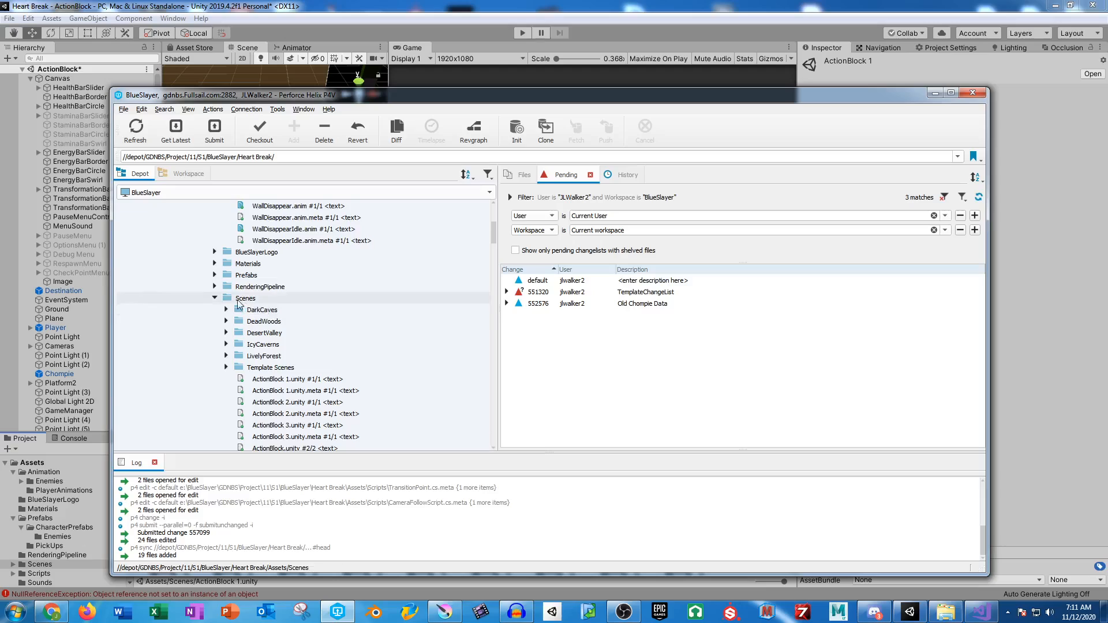
scroll(239, 305, down, 2)
click(289, 310)
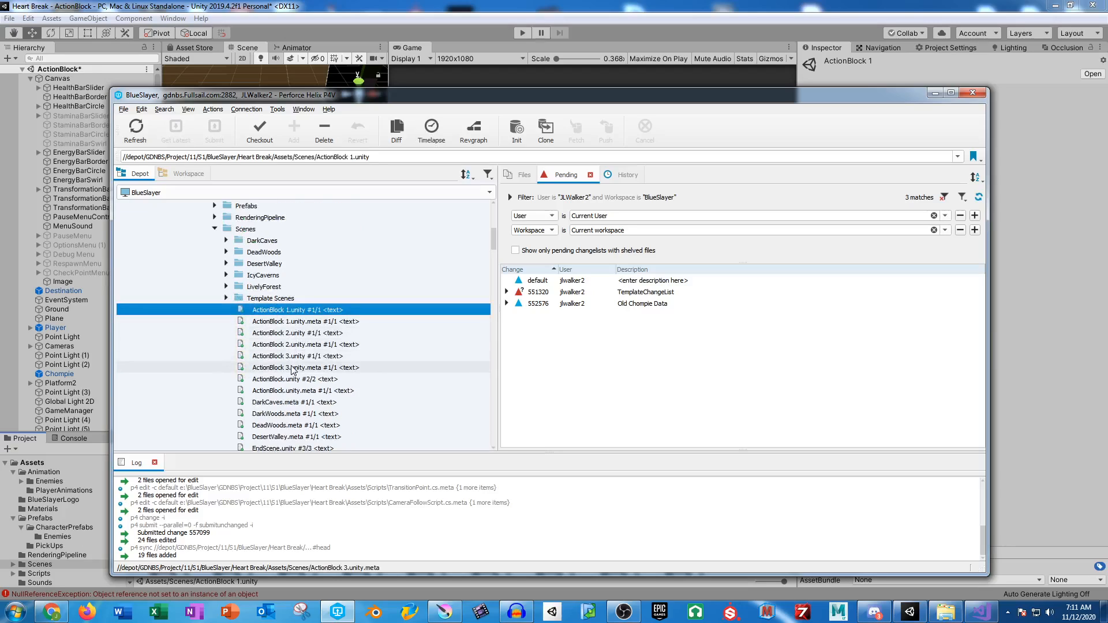
shift+click(294, 391)
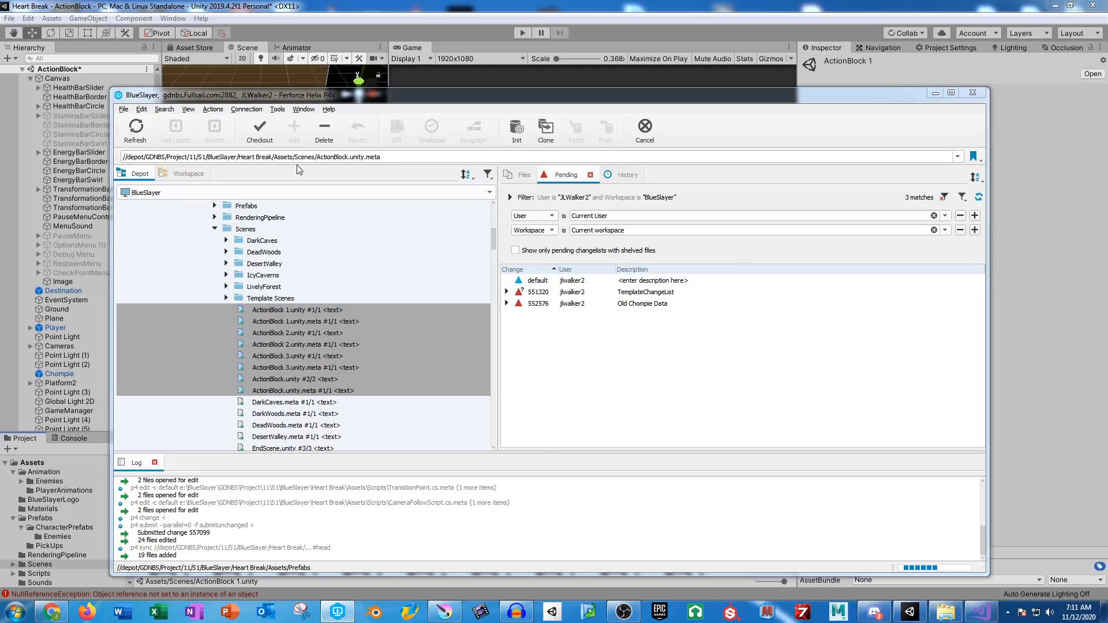
click(259, 131)
click(559, 375)
click(936, 93)
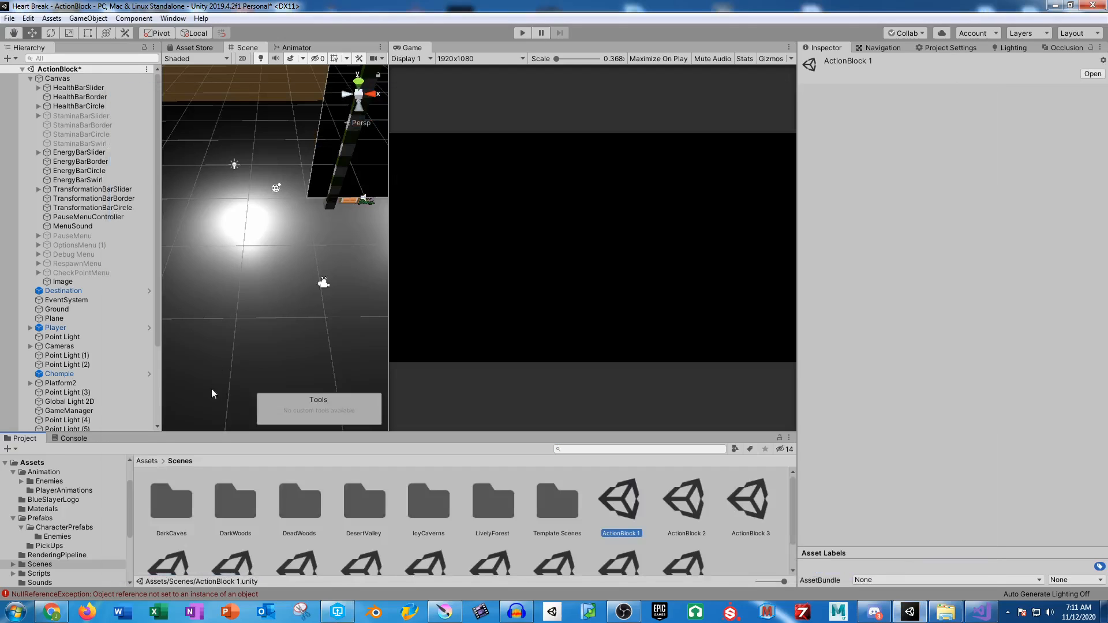
- Save the ActionBlock scene, and in the ActionBlock 1 scene paste the copied Image as a child of the Canvas
double_click(616, 504)
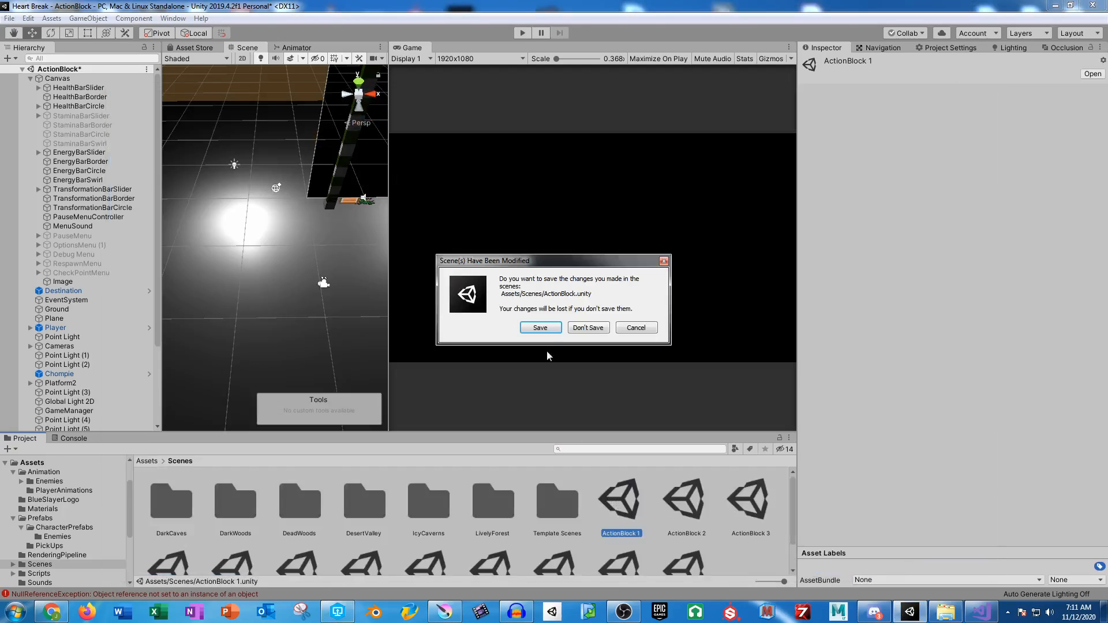
click(546, 326)
click(62, 79)
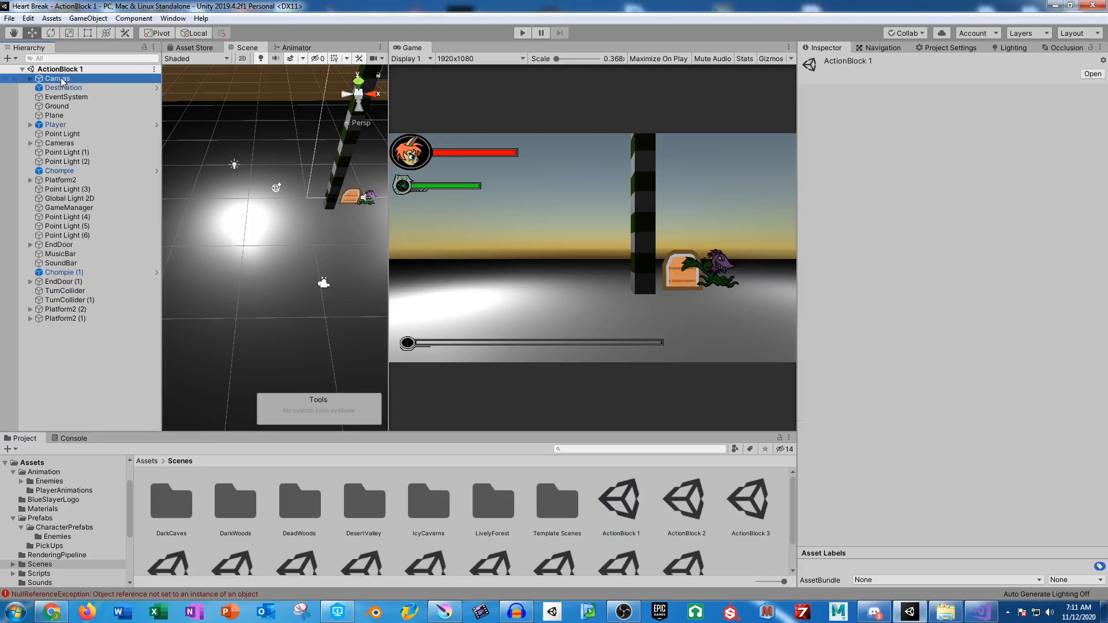
key(ctrl+v)
drag(58, 333, 57, 79)
- Save the ActionBlock 1 scene, and in the ActionBlock 2 scene paste the copied Image as a child of the Canvas
double_click(671, 506)
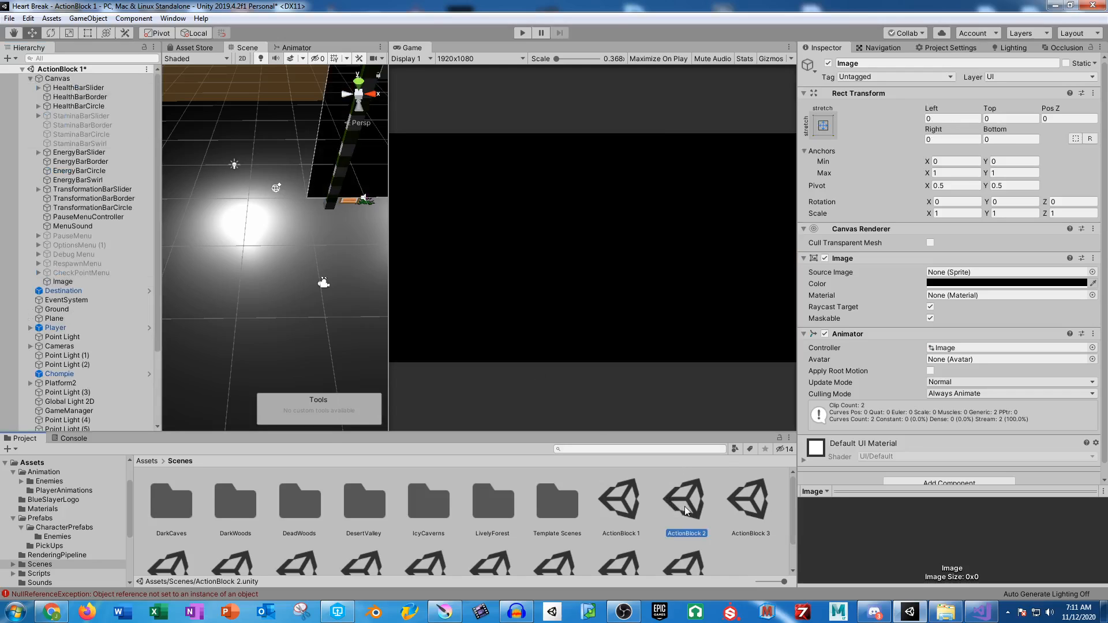
click(544, 327)
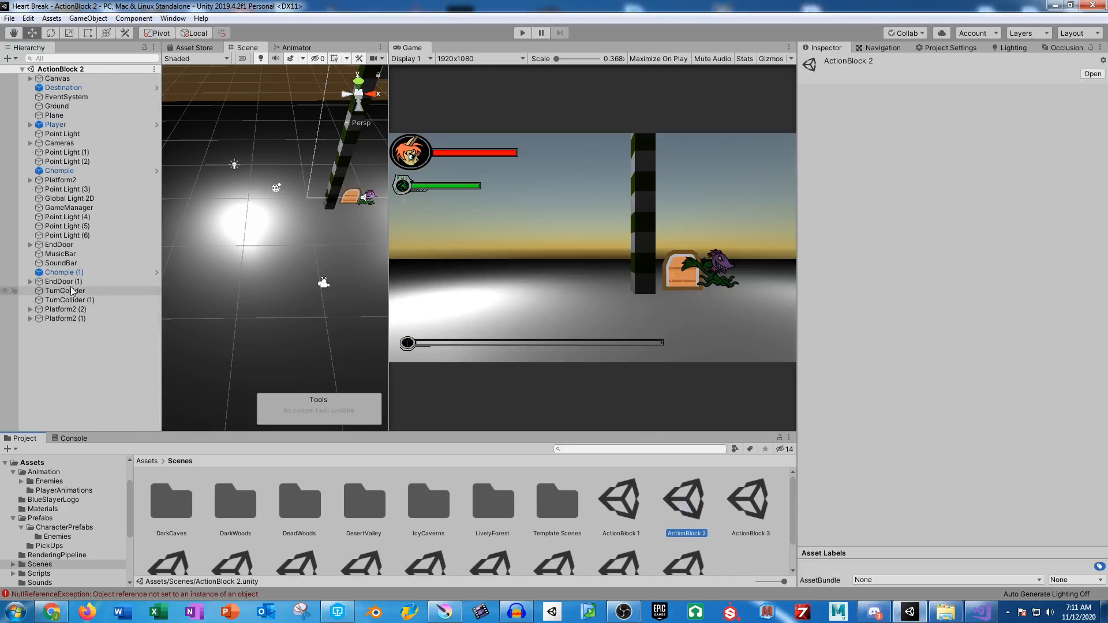
key(ctrl+v)
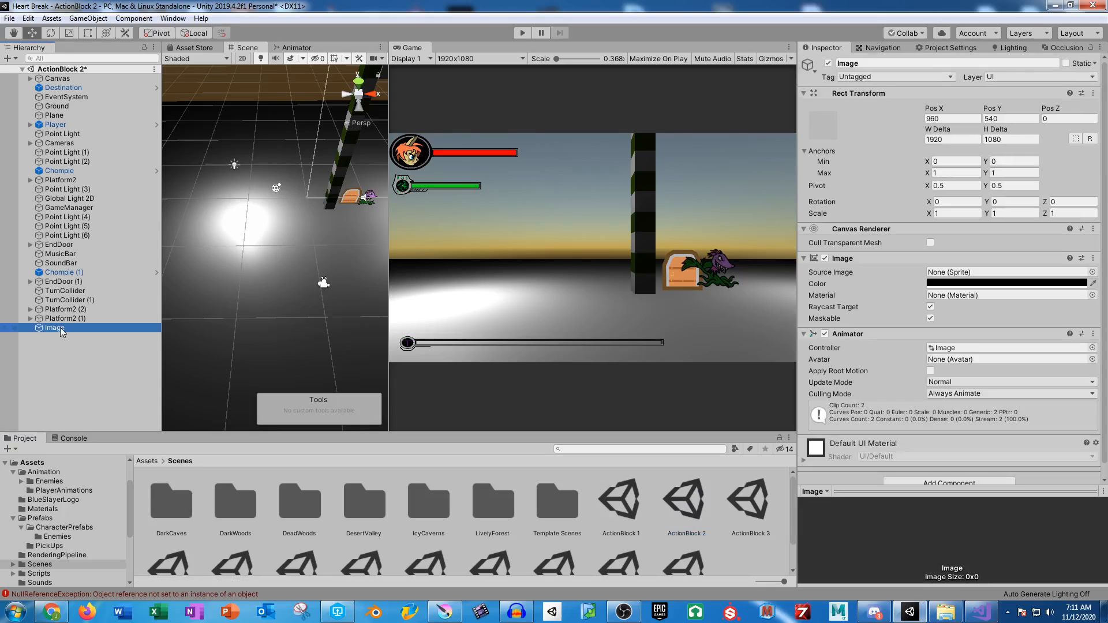
drag(57, 327, 68, 79)
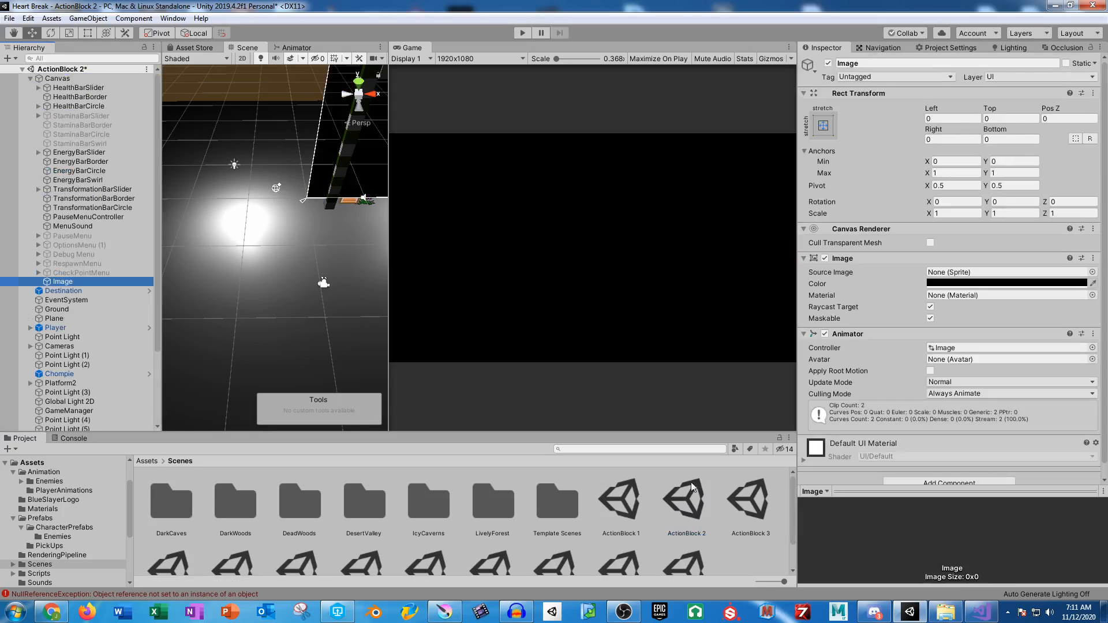
- Save the ActionBlock 2 scene, and in the ActionBlock 3 scene paste the copied Image as a child of the Canvas
double_click(745, 515)
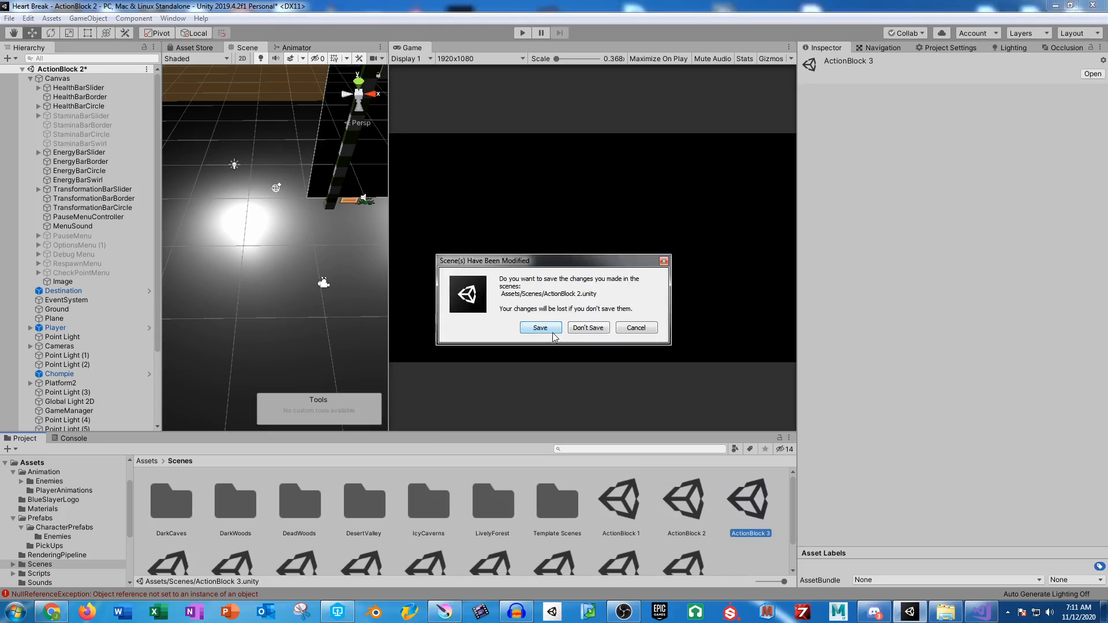
click(553, 334)
drag(65, 328, 67, 79)
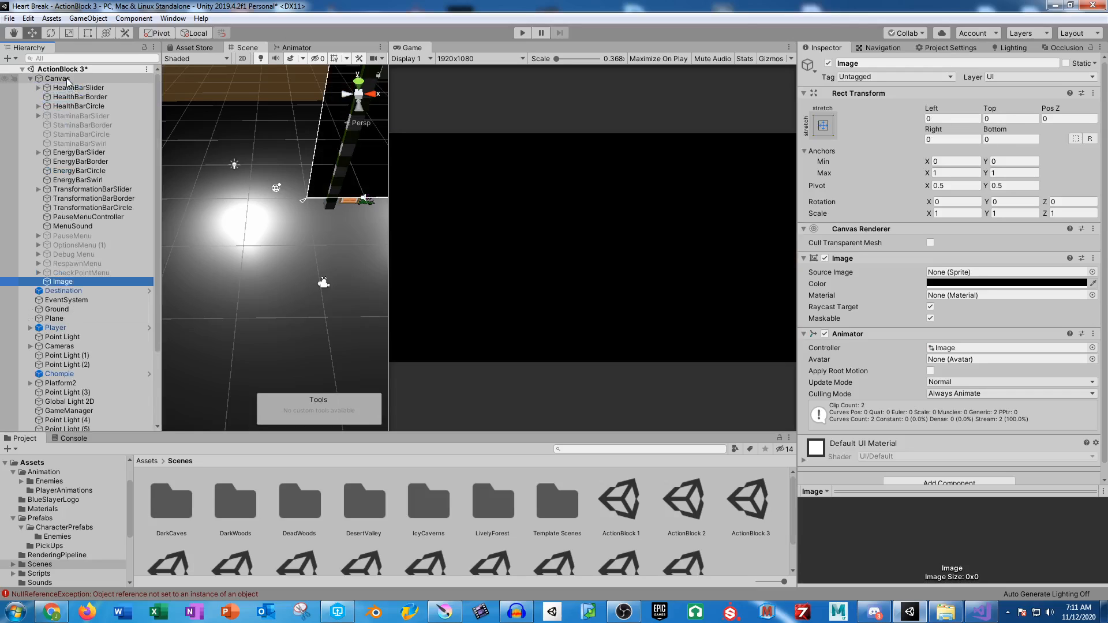
click(21, 69)
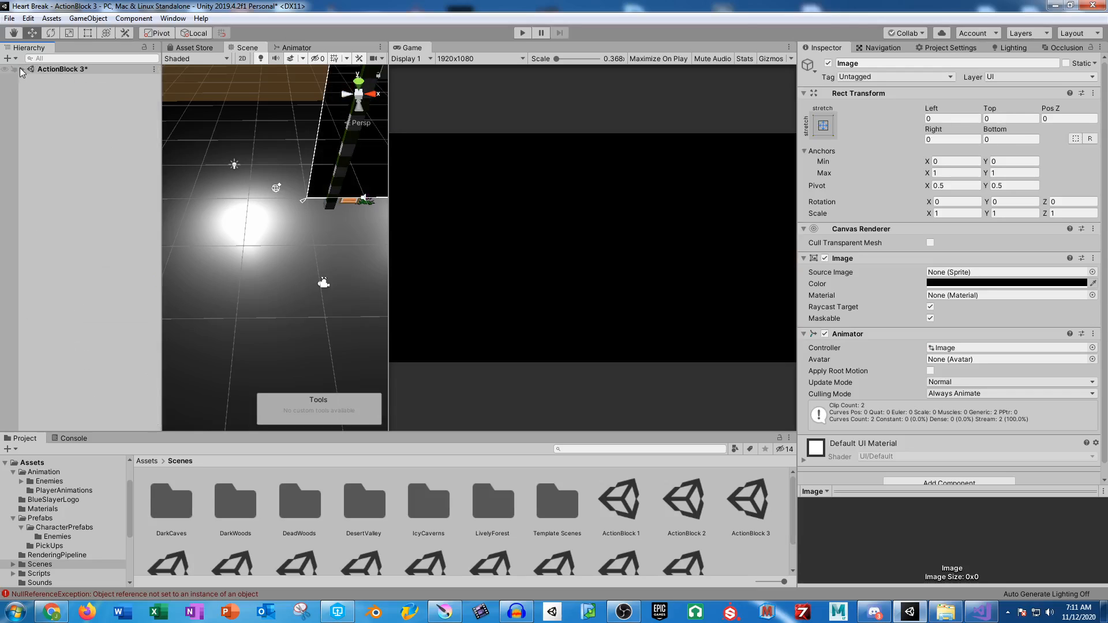
click(20, 69)
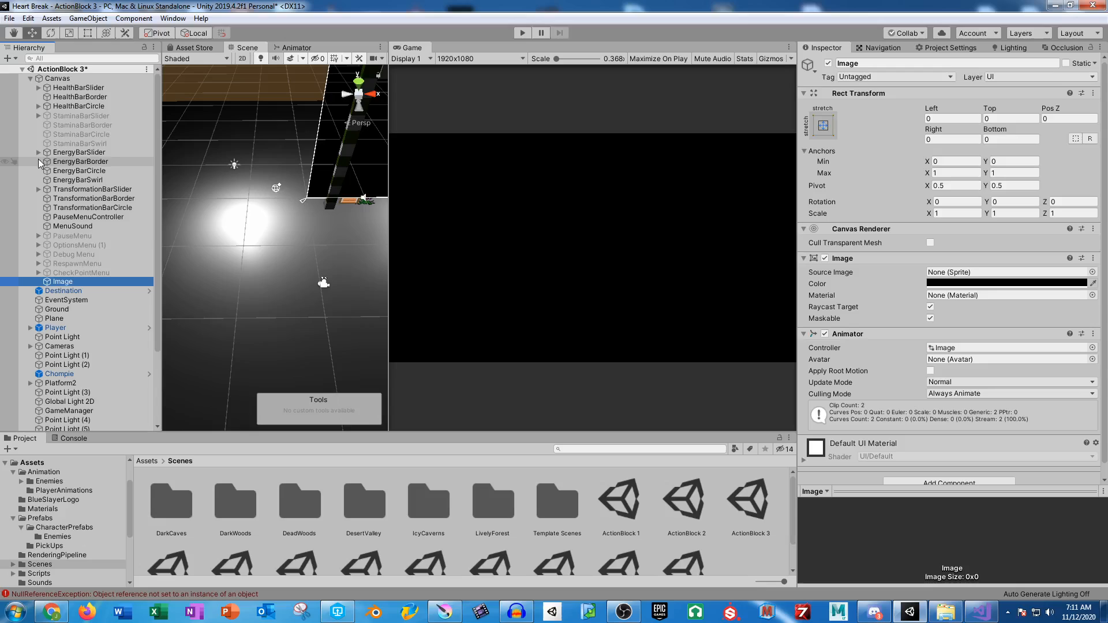
- Try to place the TransitionPoint prefab from the Prefabs folder in the ActionBlock 3 scene
click(30, 78)
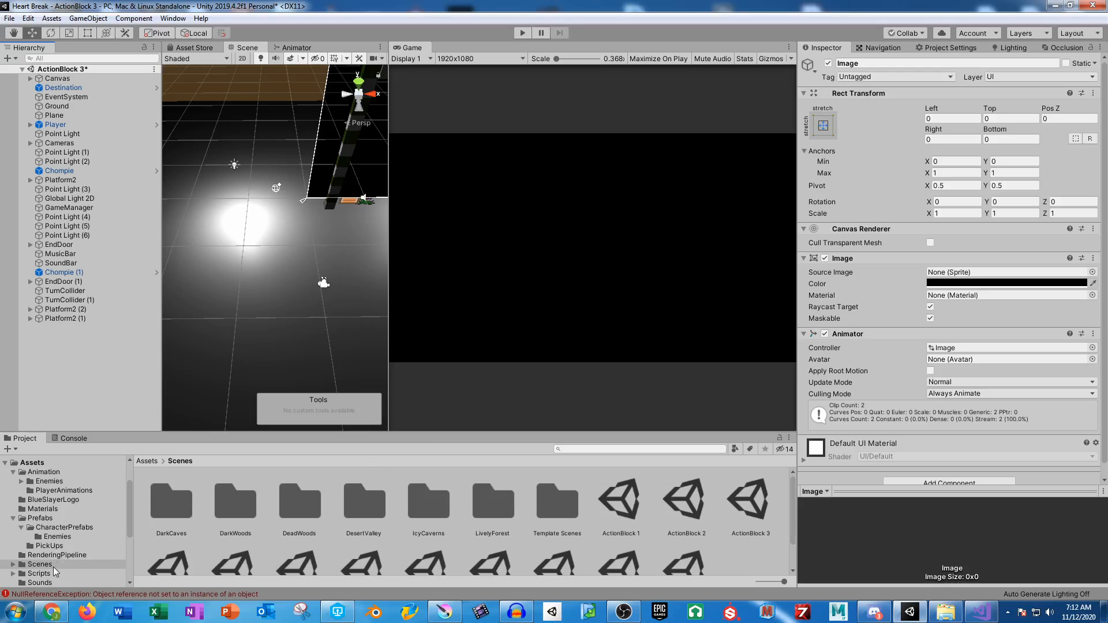
click(37, 518)
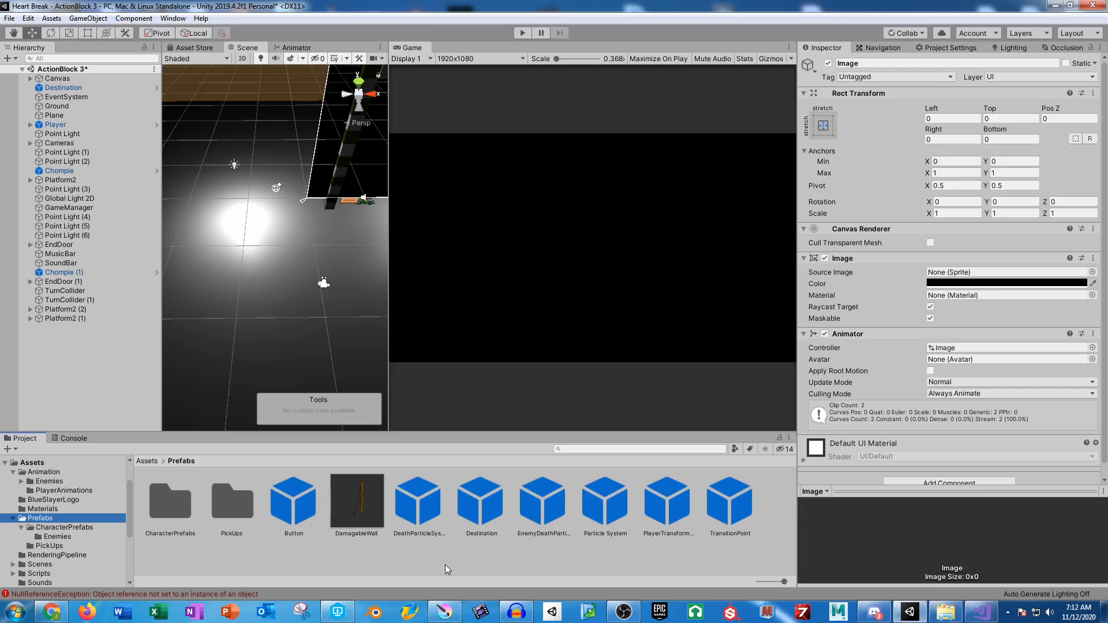
drag(739, 514, 102, 373)
key(ctrl+z)
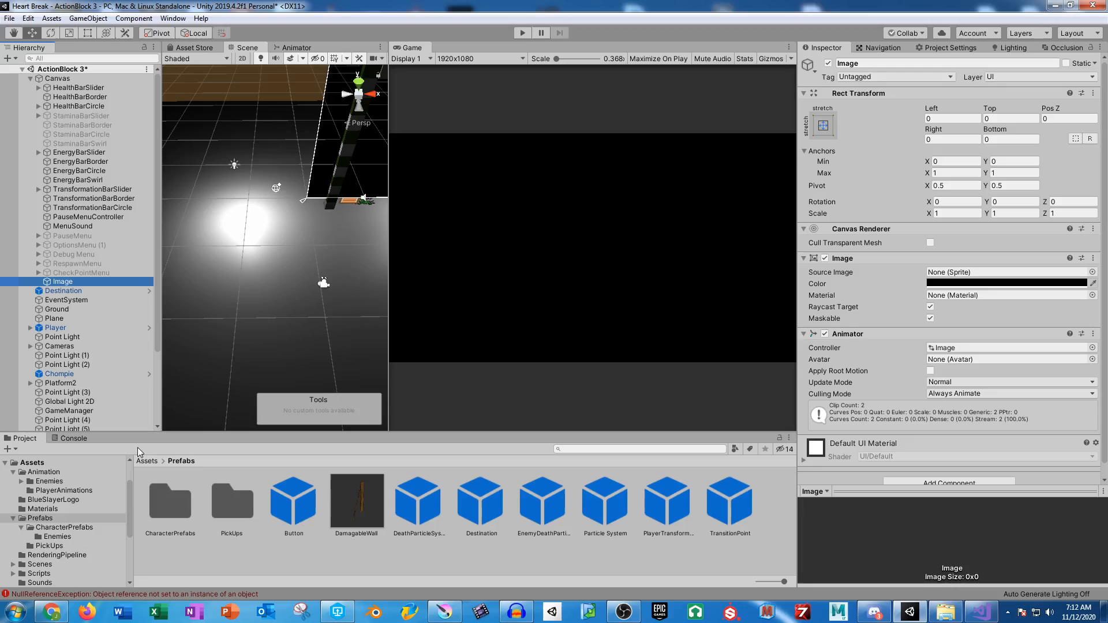
- Save the ActionBlock 3 scene, open MetricsScene from the Scenes folder and copy its TransitionPoint object
click(39, 565)
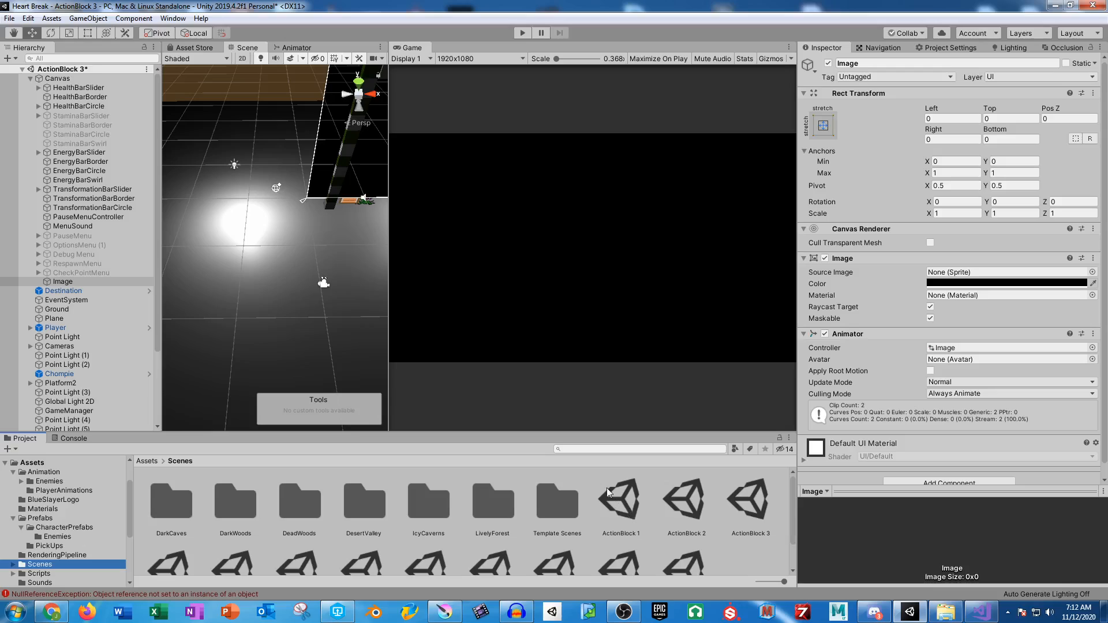
scroll(579, 553, down, 1)
click(502, 539)
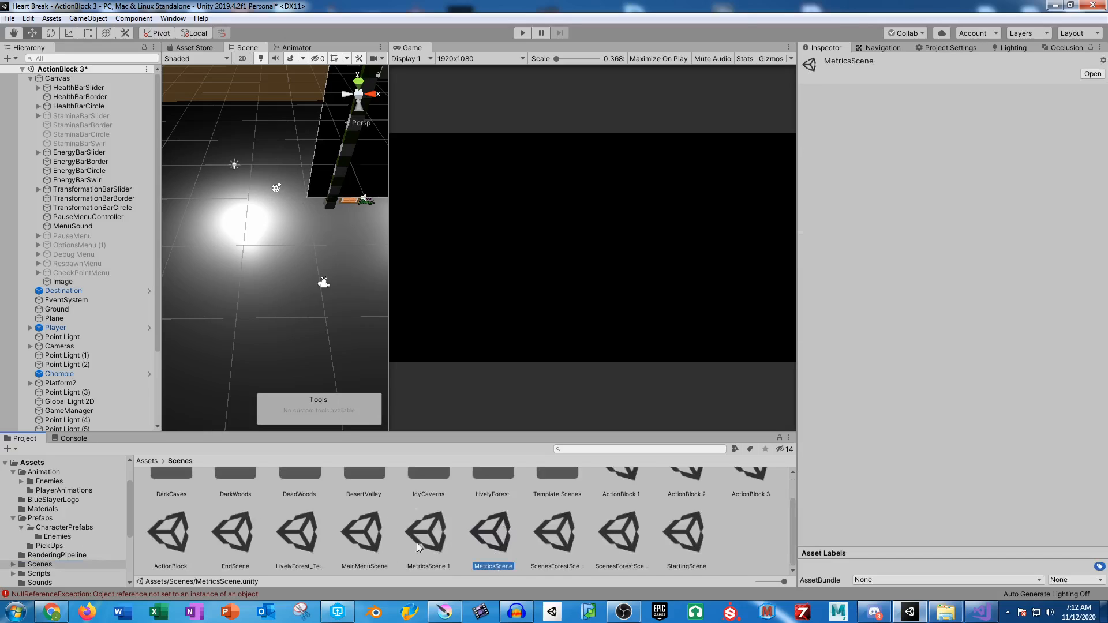
double_click(498, 543)
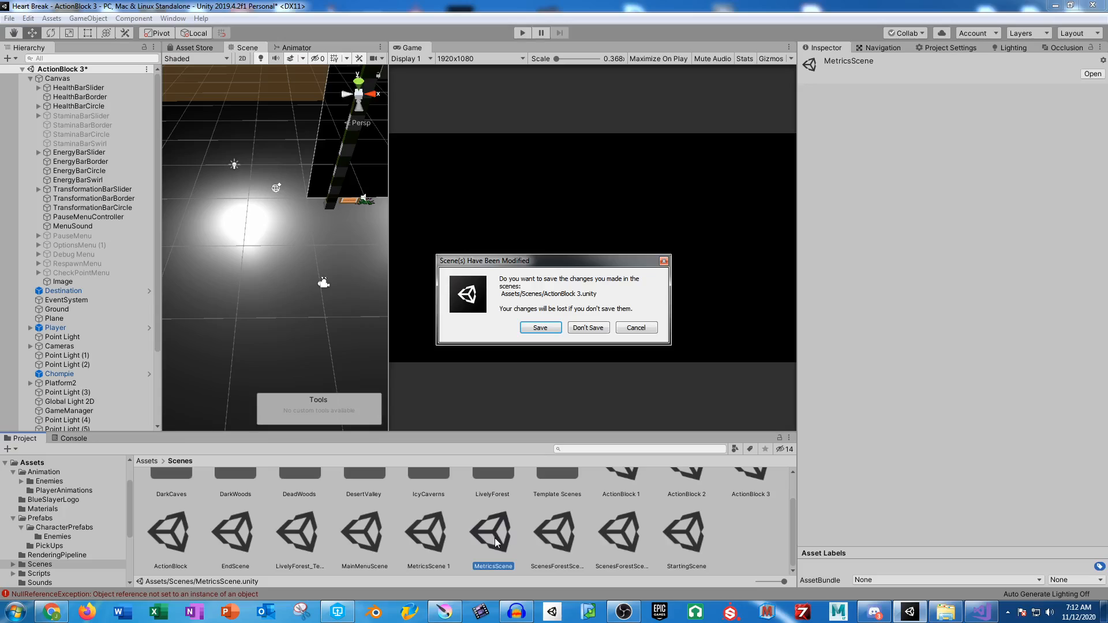
click(523, 328)
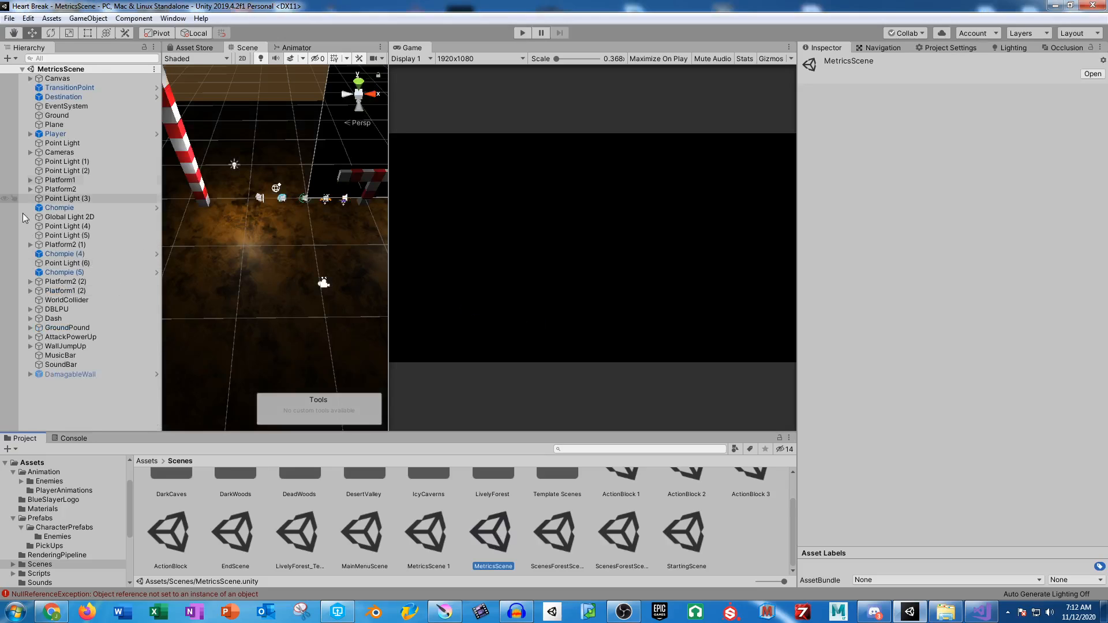
click(65, 88)
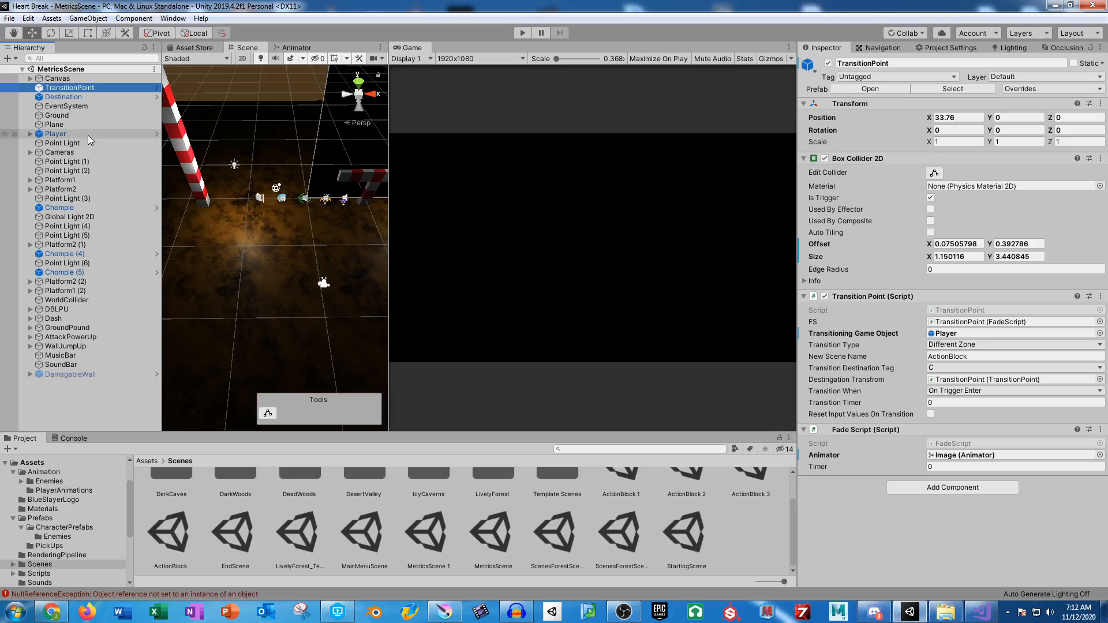
- Paste the copied TransitionPoint into the ActionBlock scene and assign the Player as its Transitioning Game Object
double_click(171, 529)
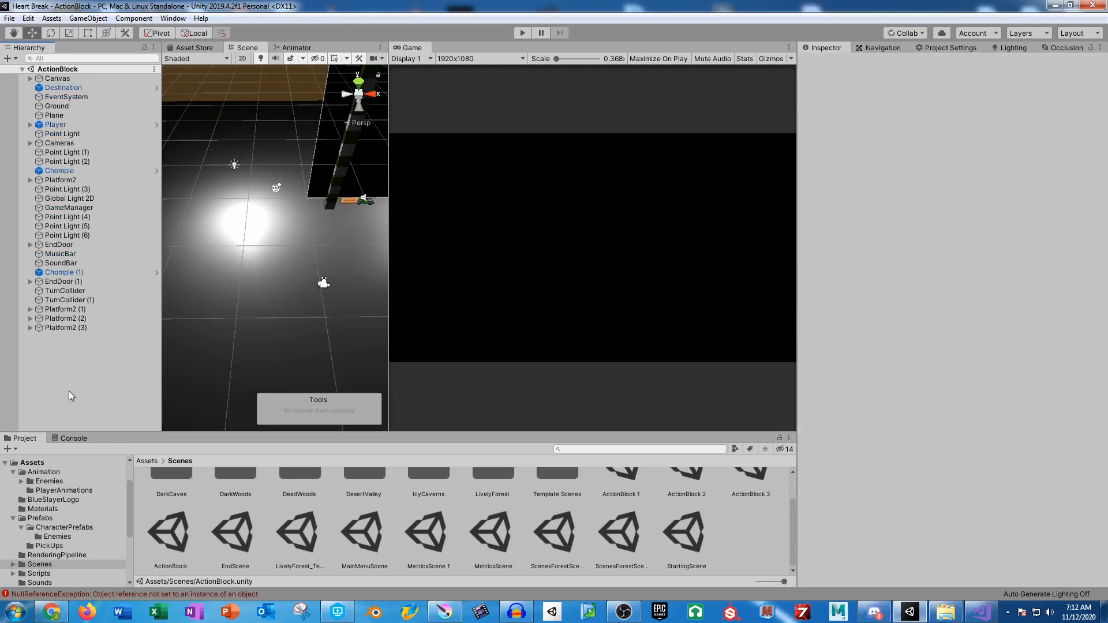
key(ctrl+v)
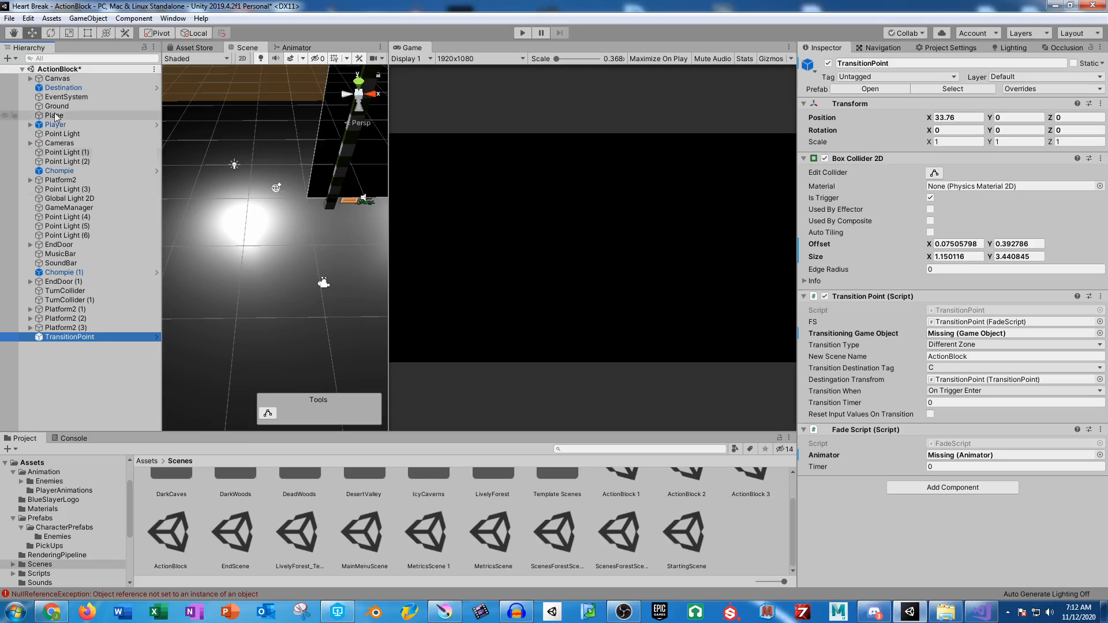
drag(55, 125, 976, 334)
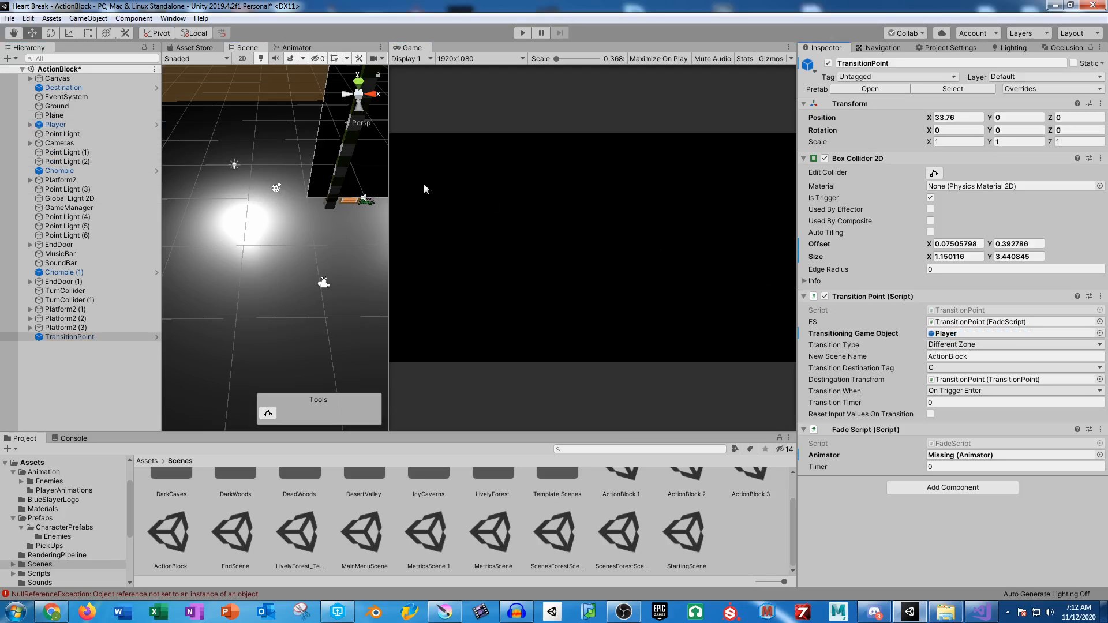
- Disable the fade Image under the Canvas to expose the ActionBlock level
click(30, 78)
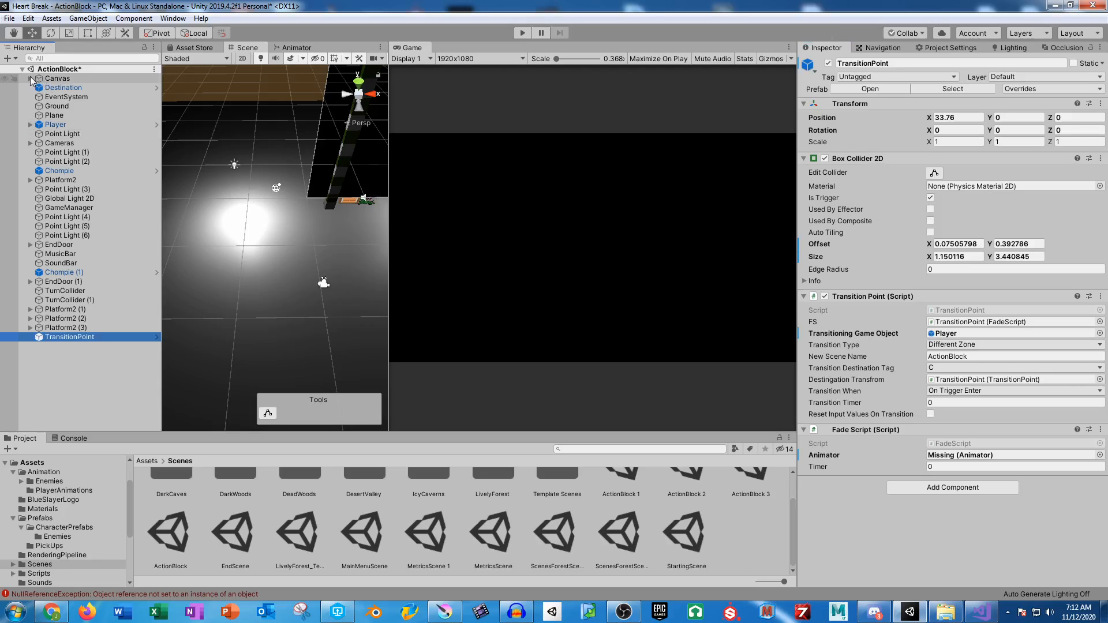
click(62, 281)
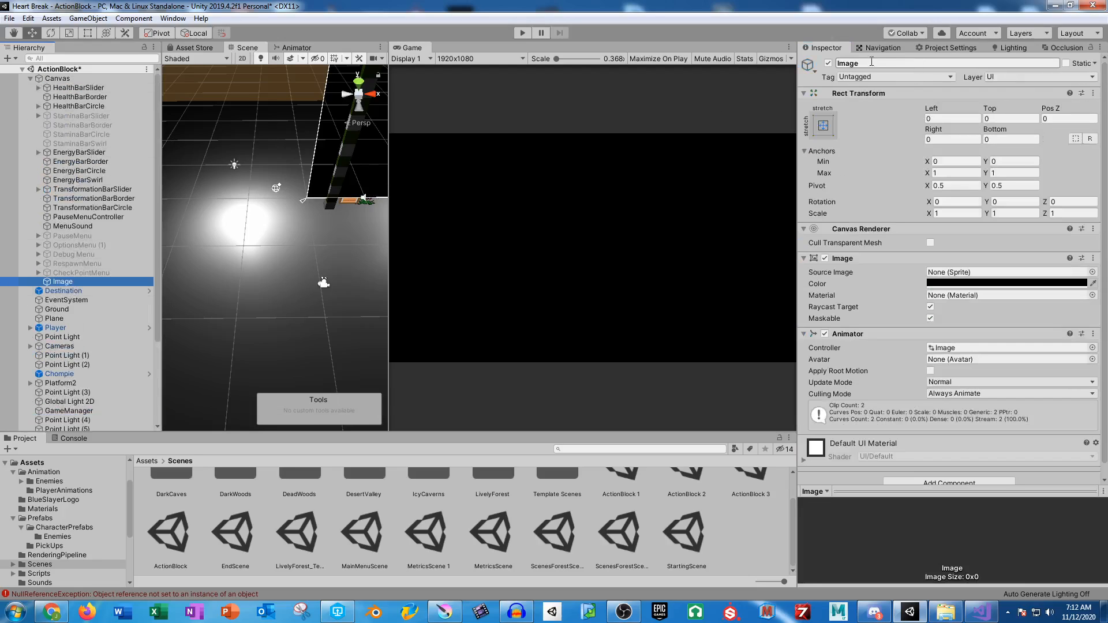
click(828, 63)
scroll(224, 245, down, 6)
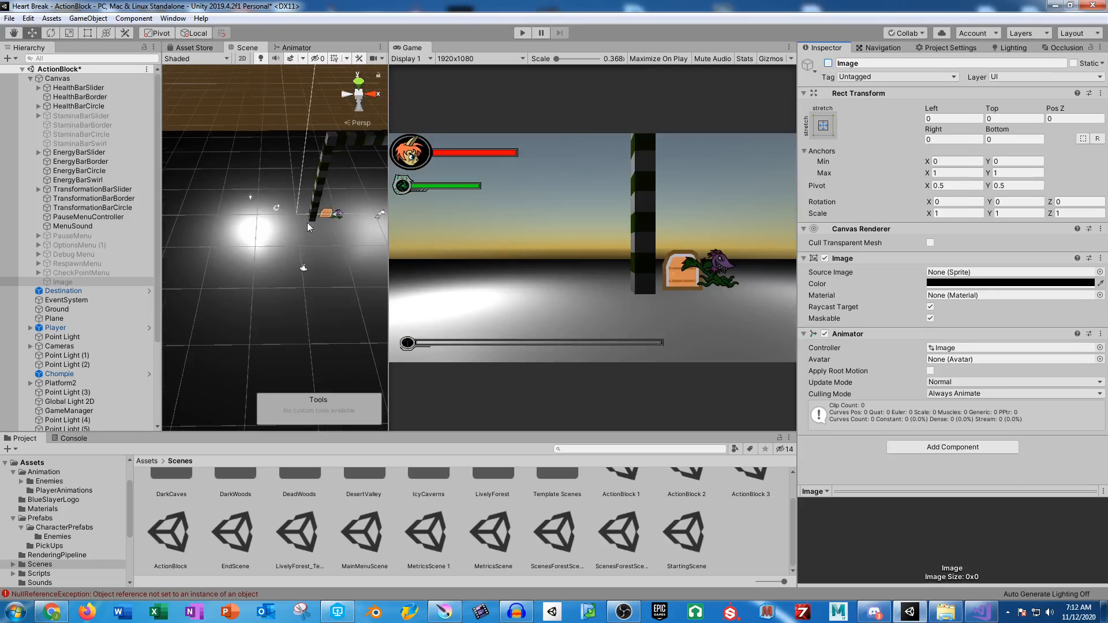
drag(346, 225, 274, 176)
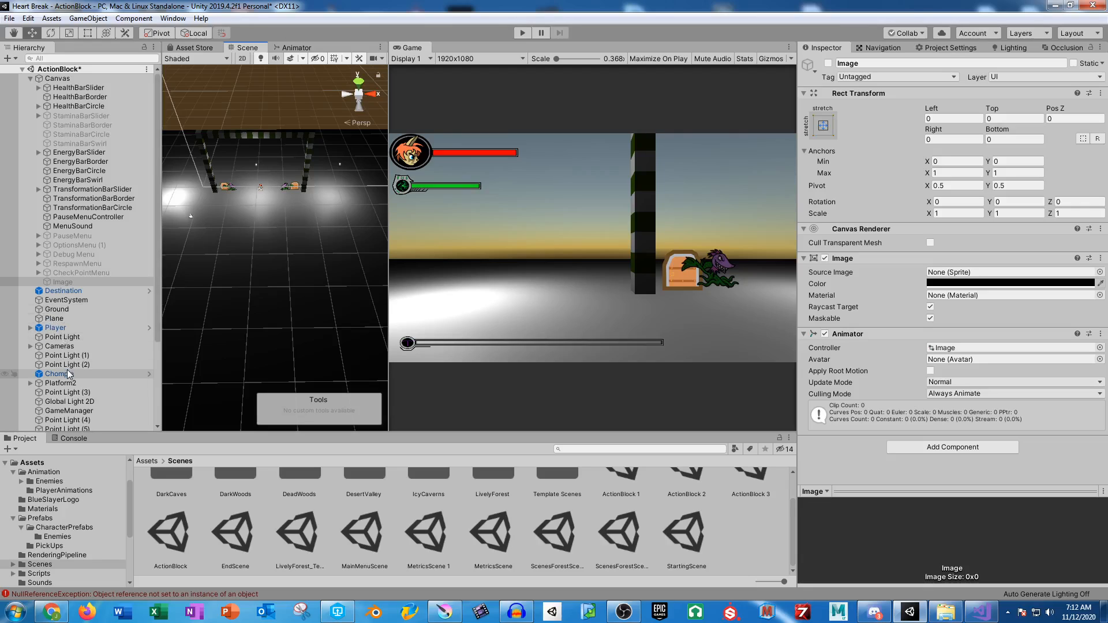
- Delete the pasted root-level TransitionPoint, keeping the one nested under EndDoor (1)
scroll(90, 351, down, 5)
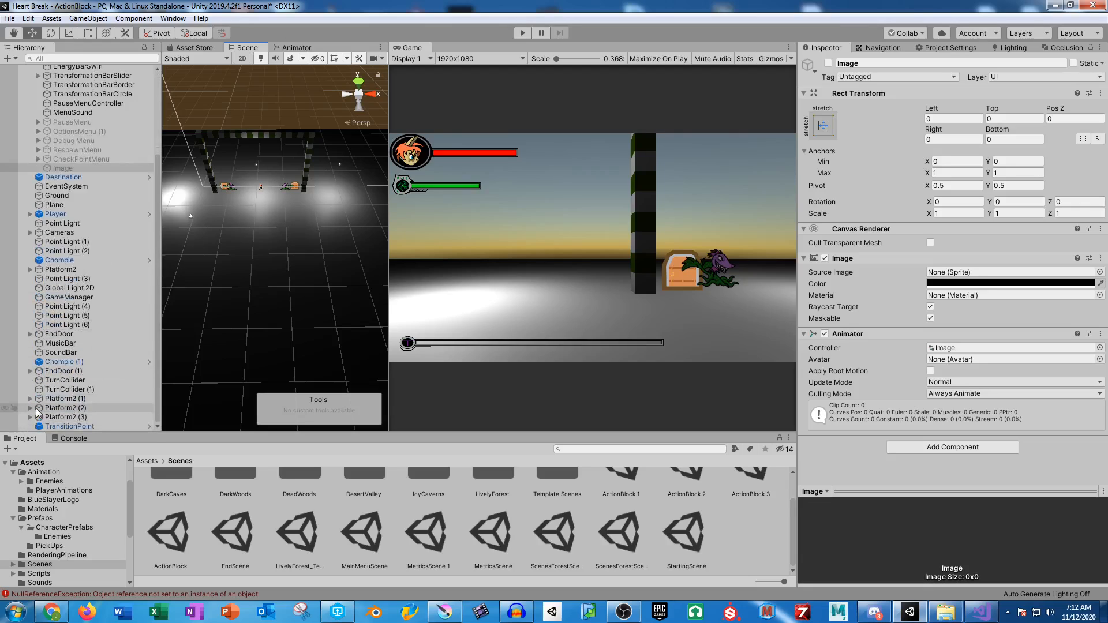
click(30, 371)
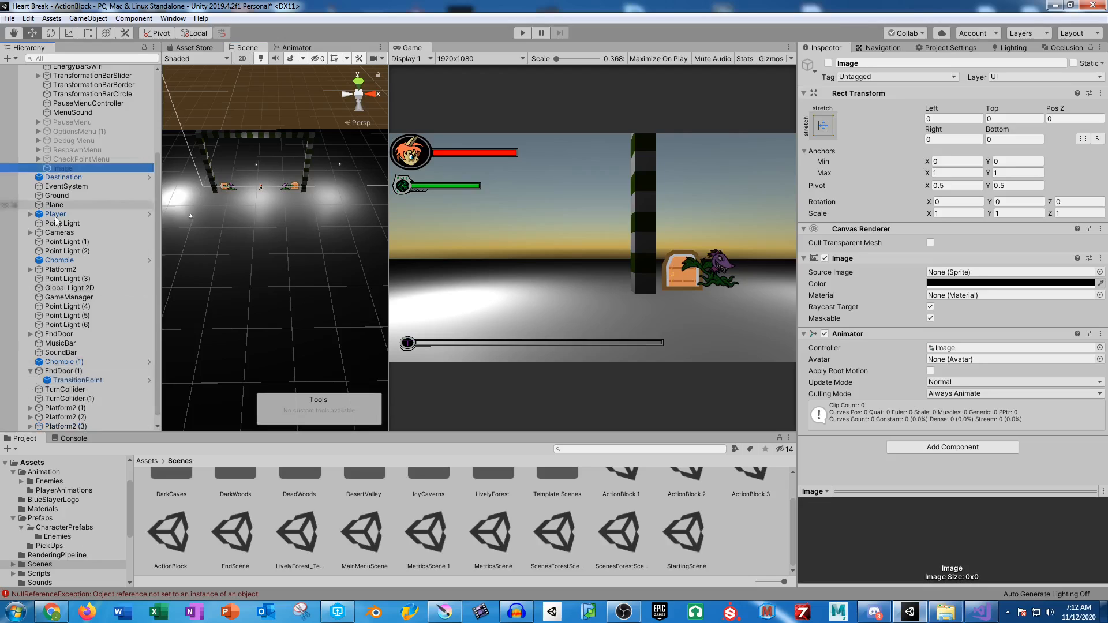
scroll(104, 352, down, 1)
click(92, 417)
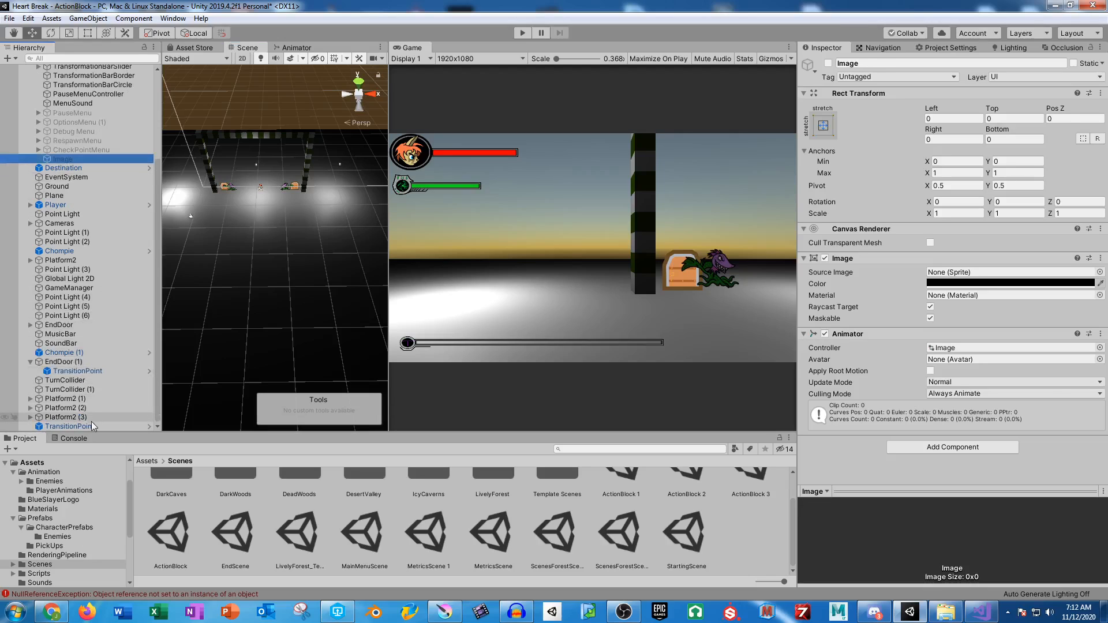
click(91, 429)
key(Delete)
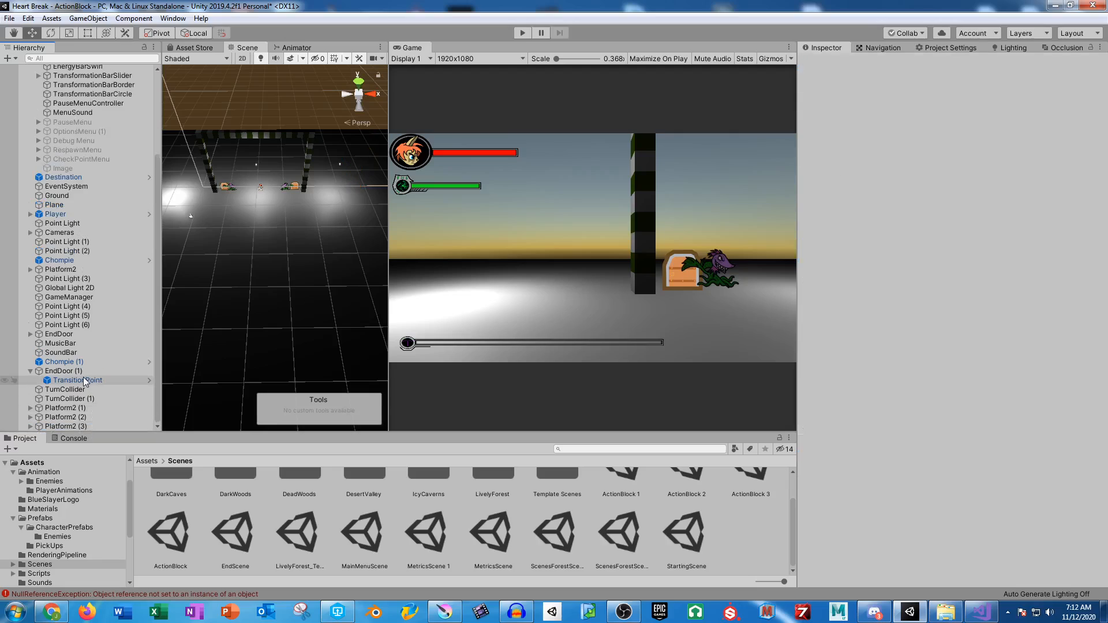
- Filter the scene objects by "trans", select both doors' TransitionPoints and assign the Canvas Image as their Fade Script Animator
click(83, 58)
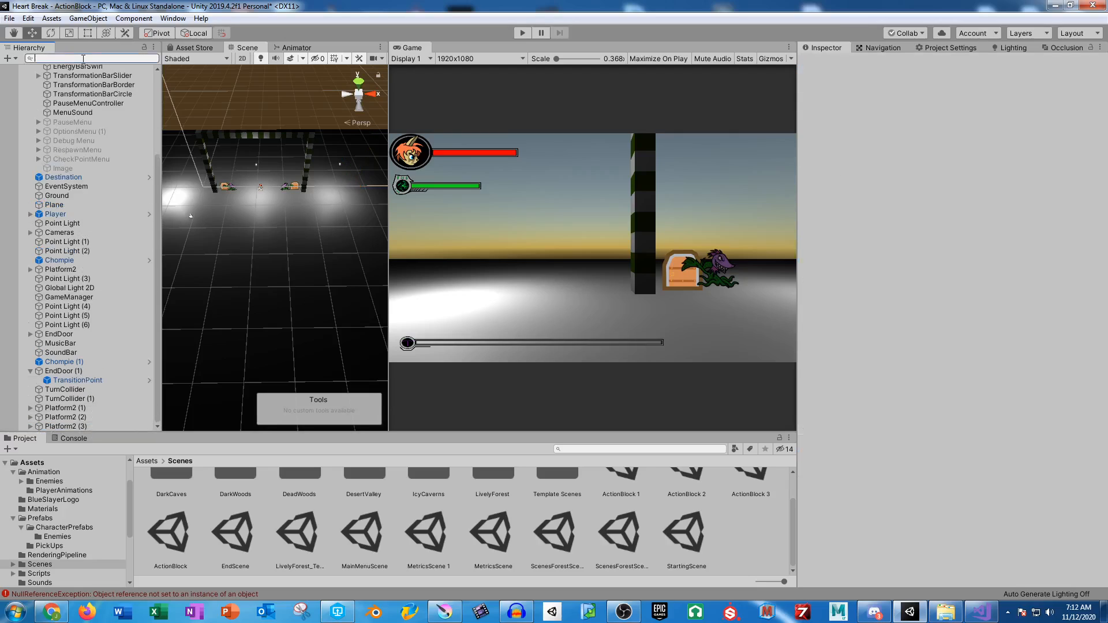
text(trans)
click(73, 107)
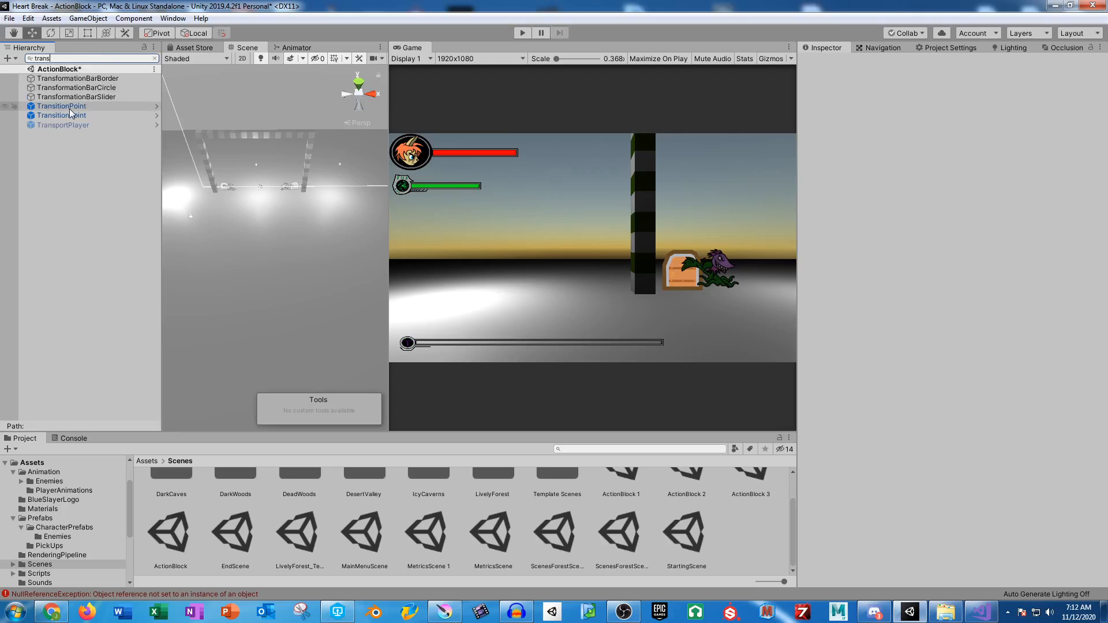
shift+click(73, 115)
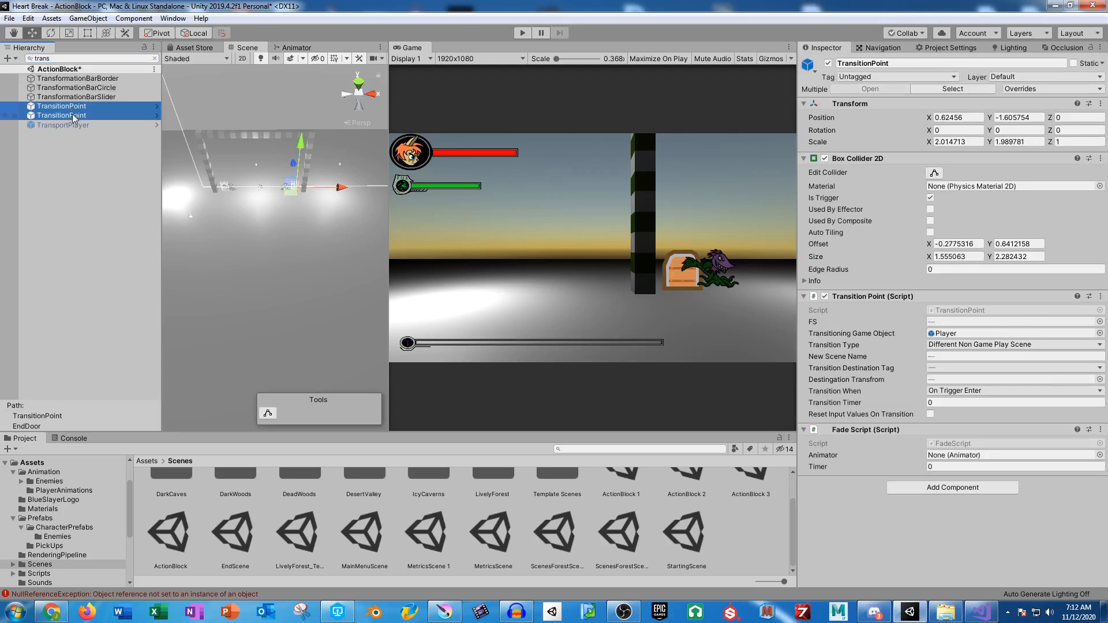
click(155, 60)
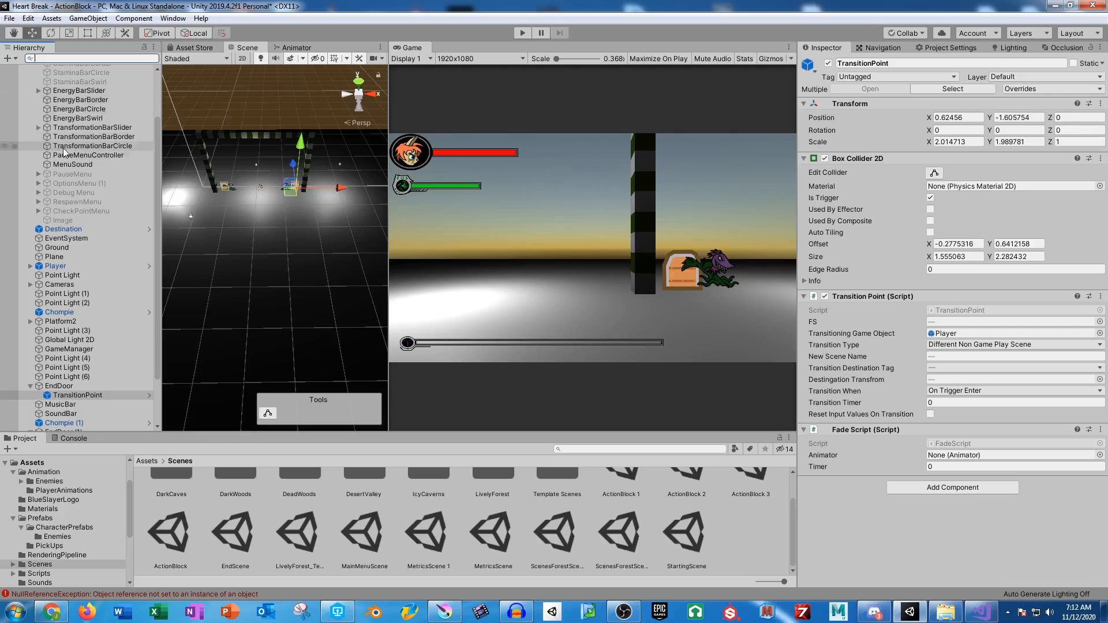
drag(56, 226, 814, 343)
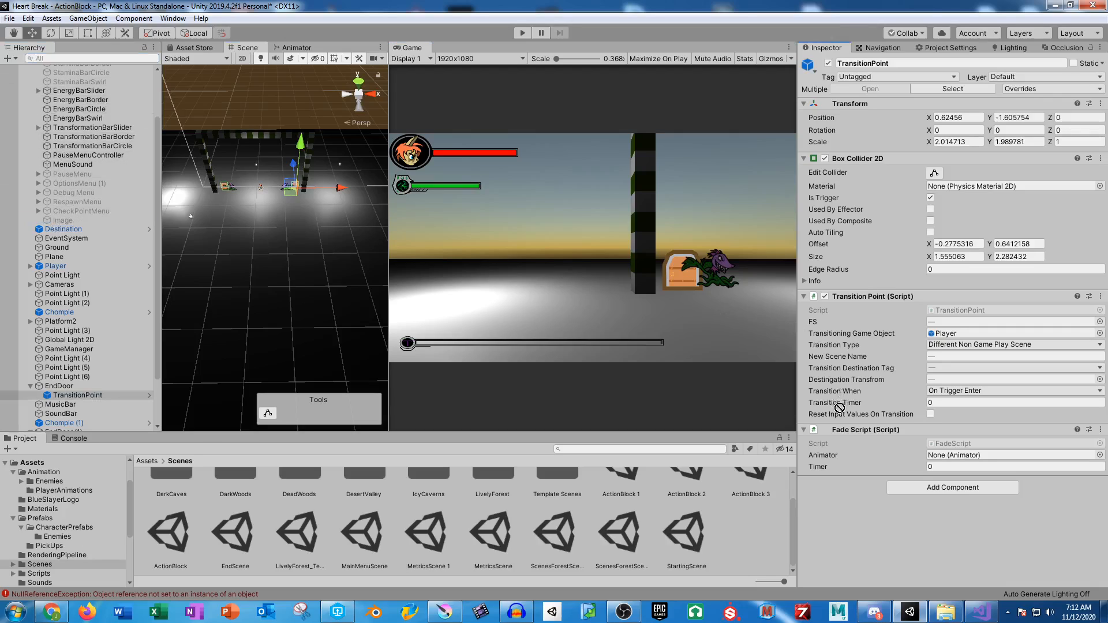
drag(925, 464, 964, 460)
click(65, 397)
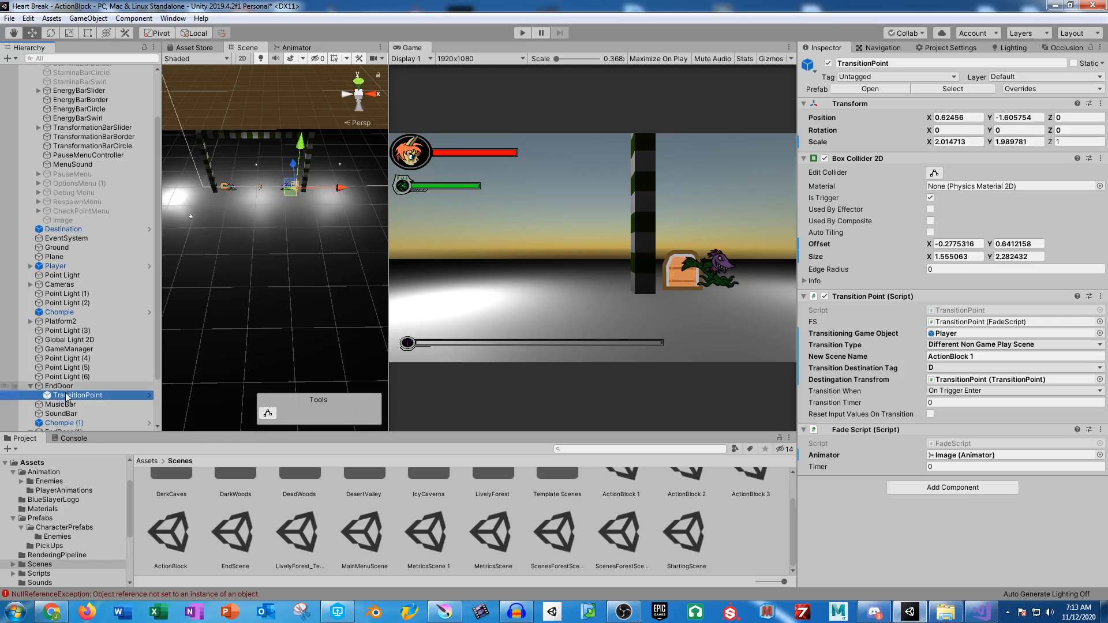
- Locate the Image referenced by the EndDoor TransitionPoint's Animator and enable that object
click(946, 459)
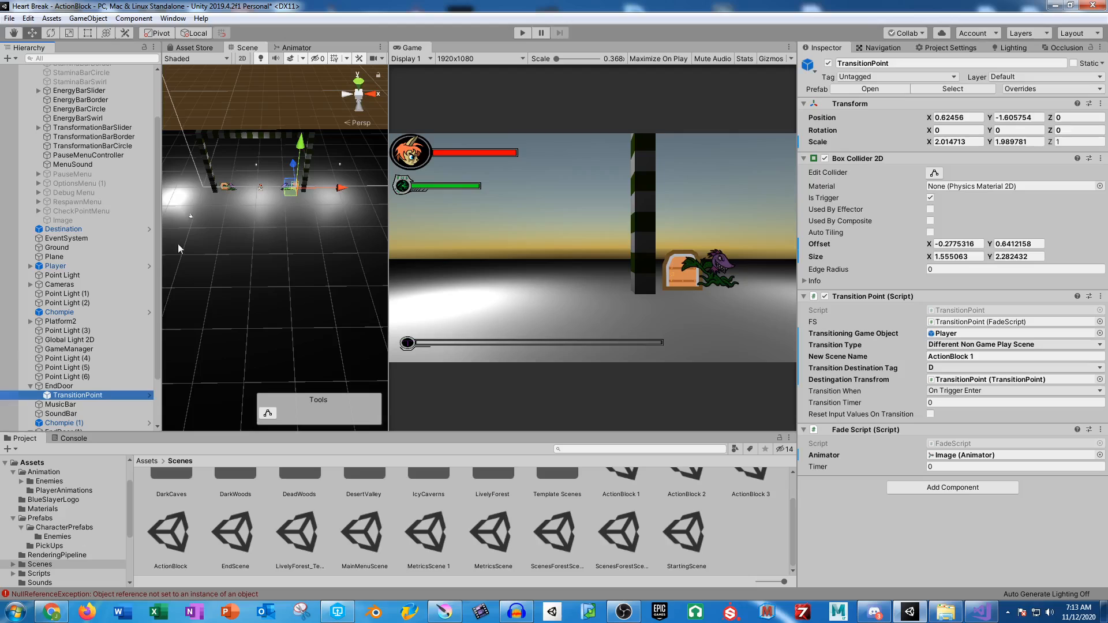
double_click(975, 455)
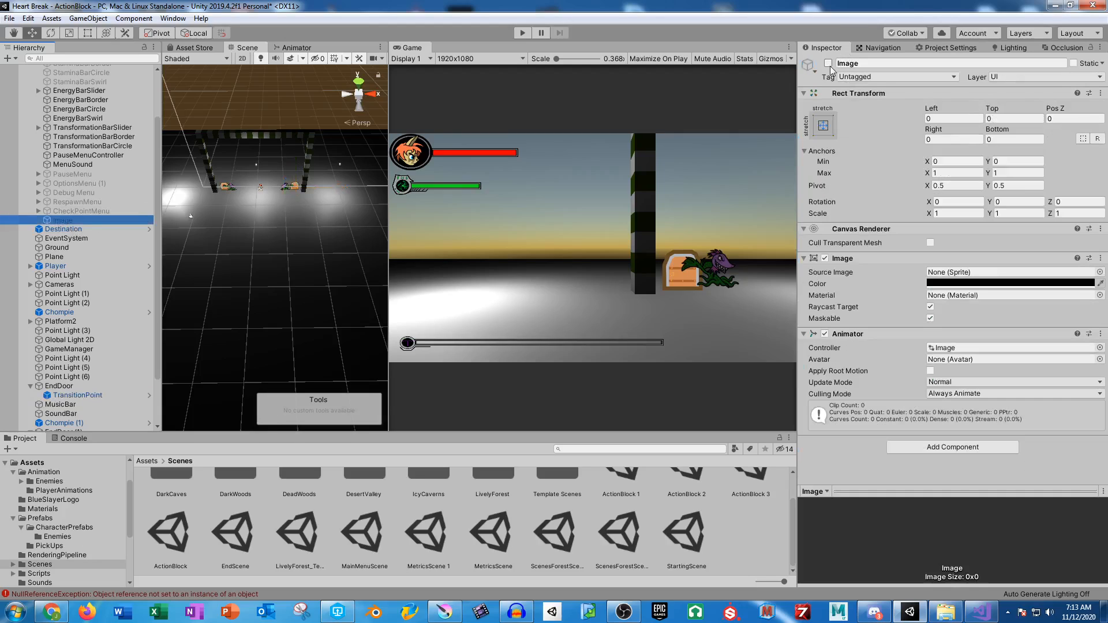
click(829, 63)
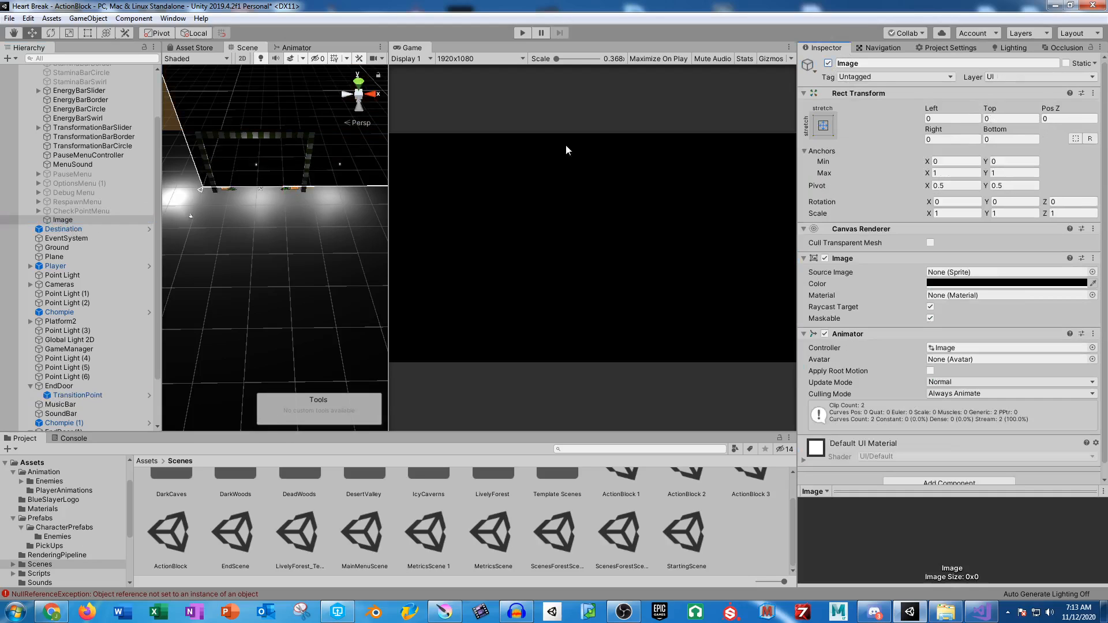
- Playtest the transitions by moving the player from ActionBlock to MetricsScene, back again and through ActionBlock 1, and stop the game
click(524, 33)
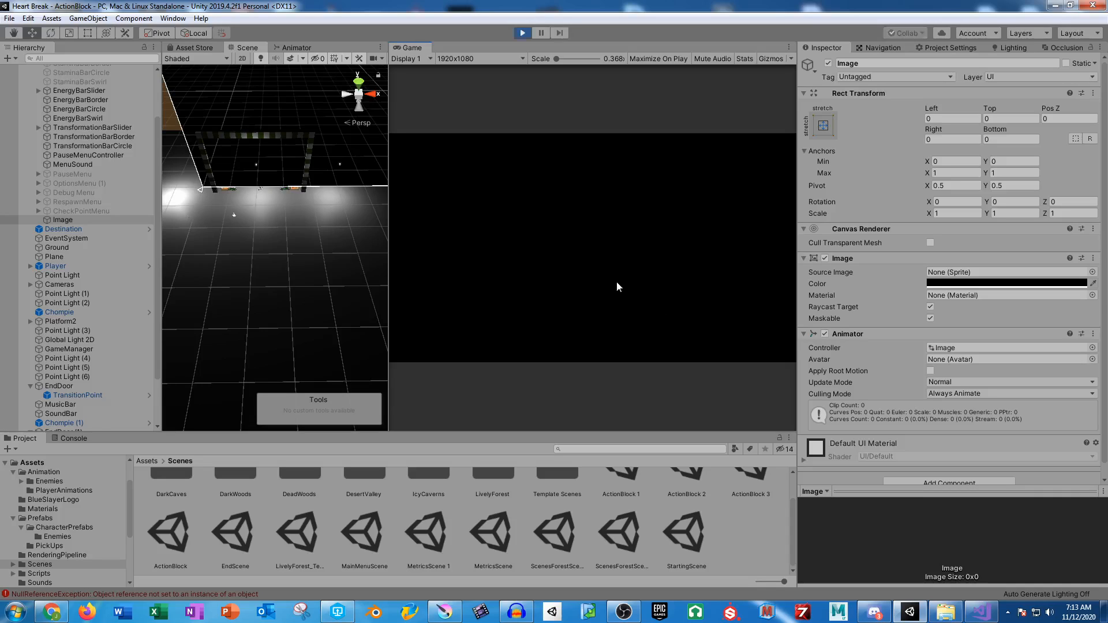
key(a)
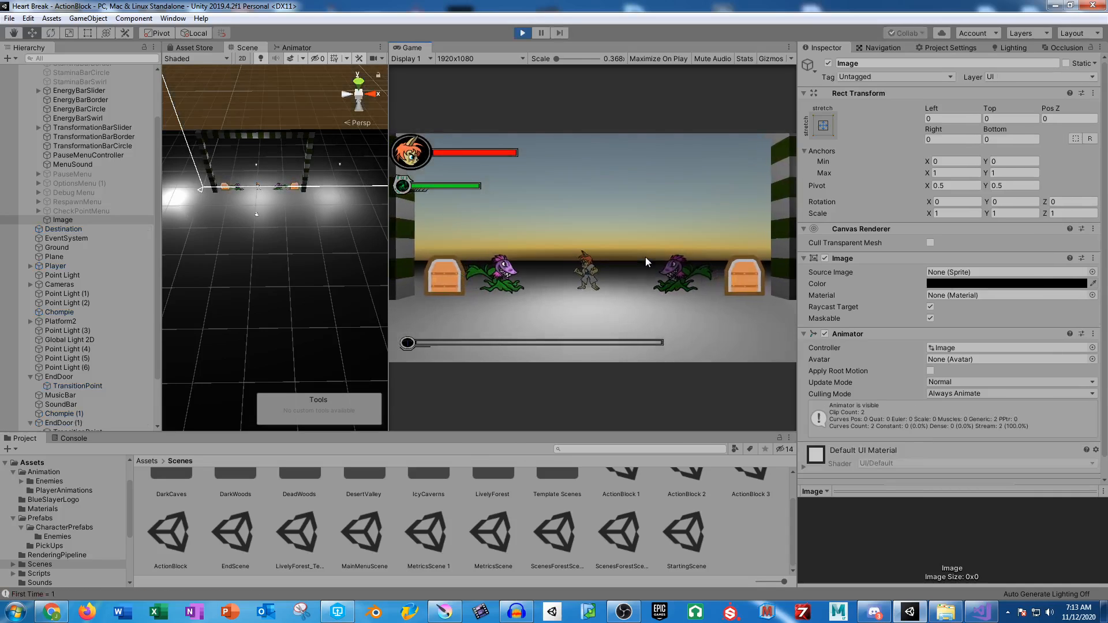
key(space)
key(a)
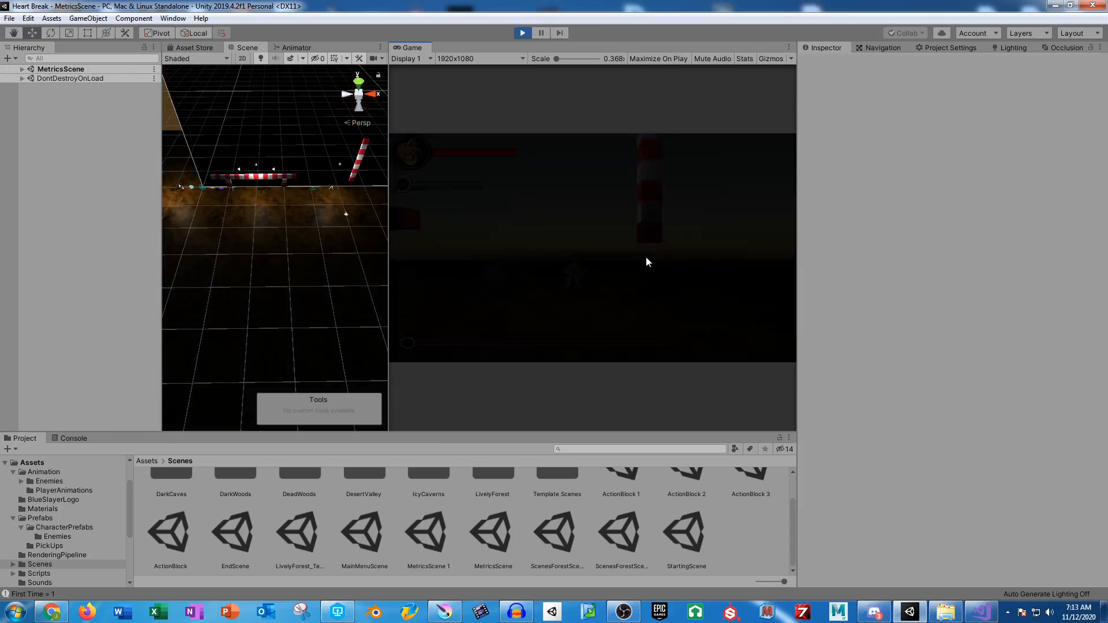
key(d)
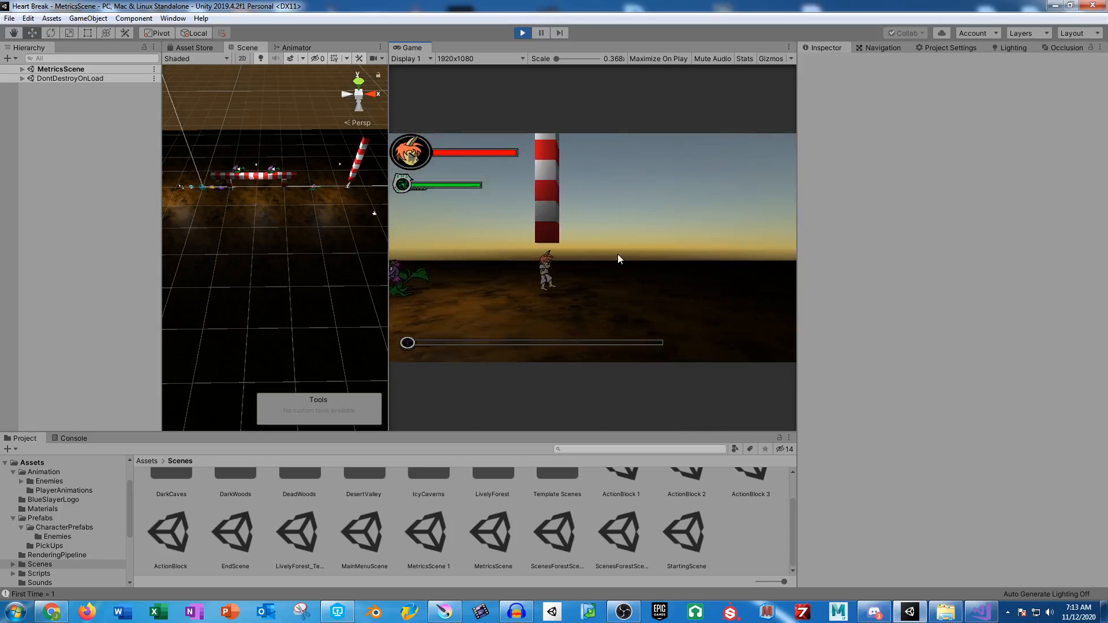
key(d)
key(space)
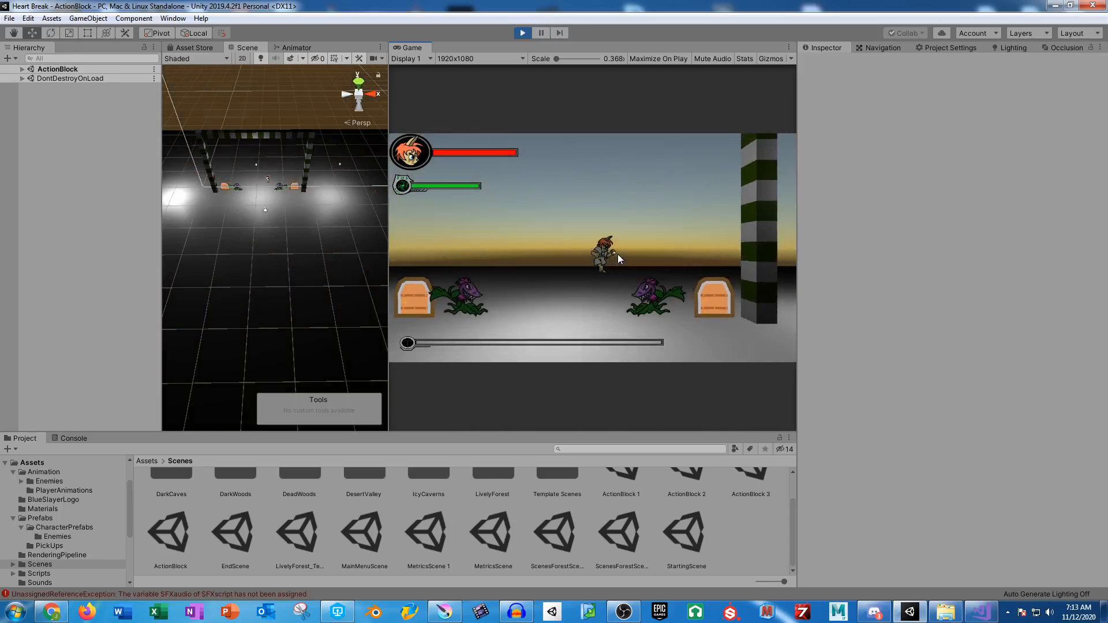
key(space)
key(d)
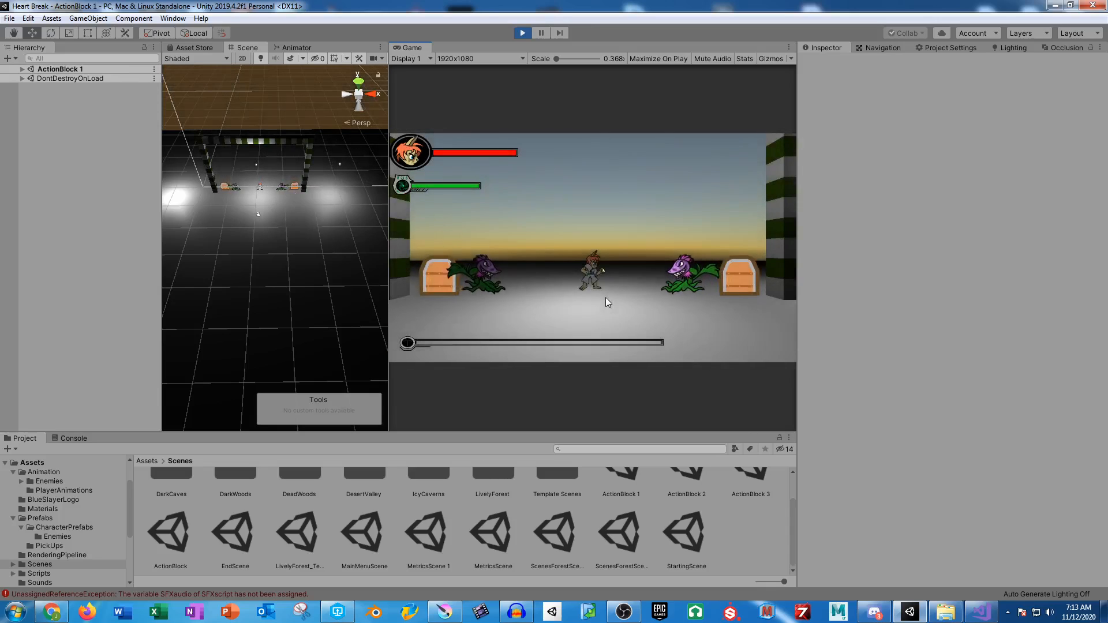
key(d)
key(space)
key(d)
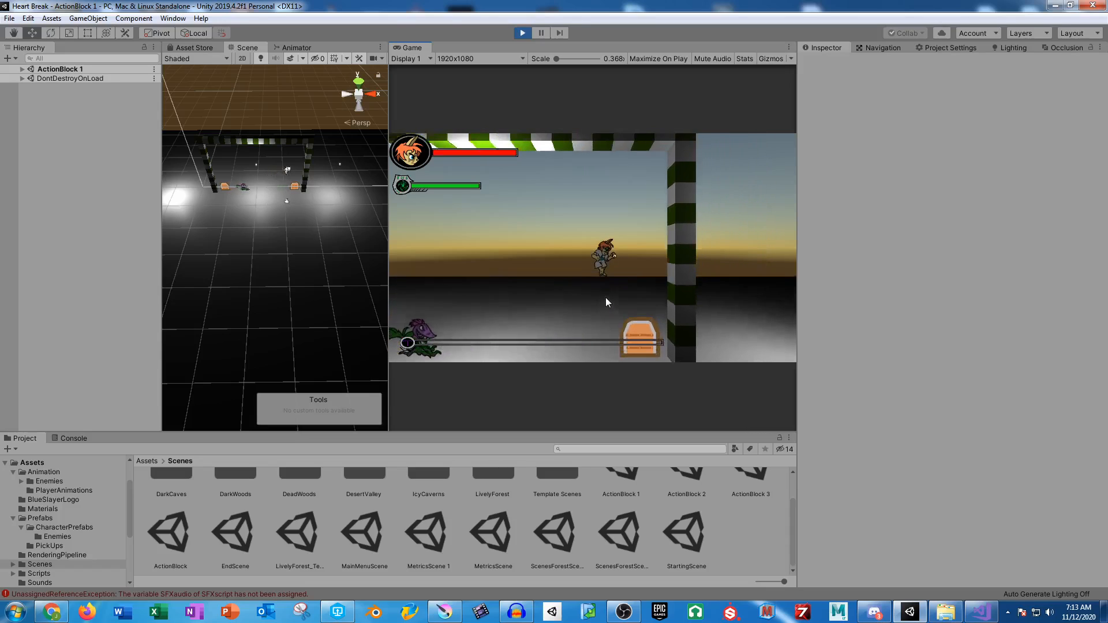
click(522, 33)
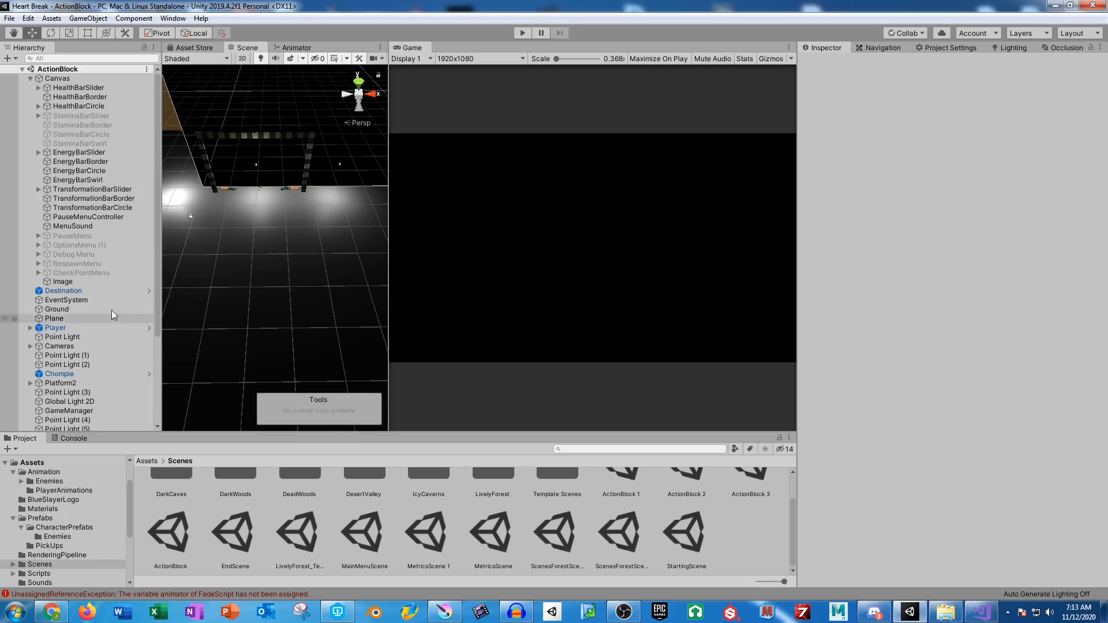
- Switch to Krita and create a new document 256 px wide and 512 px high
click(77, 292)
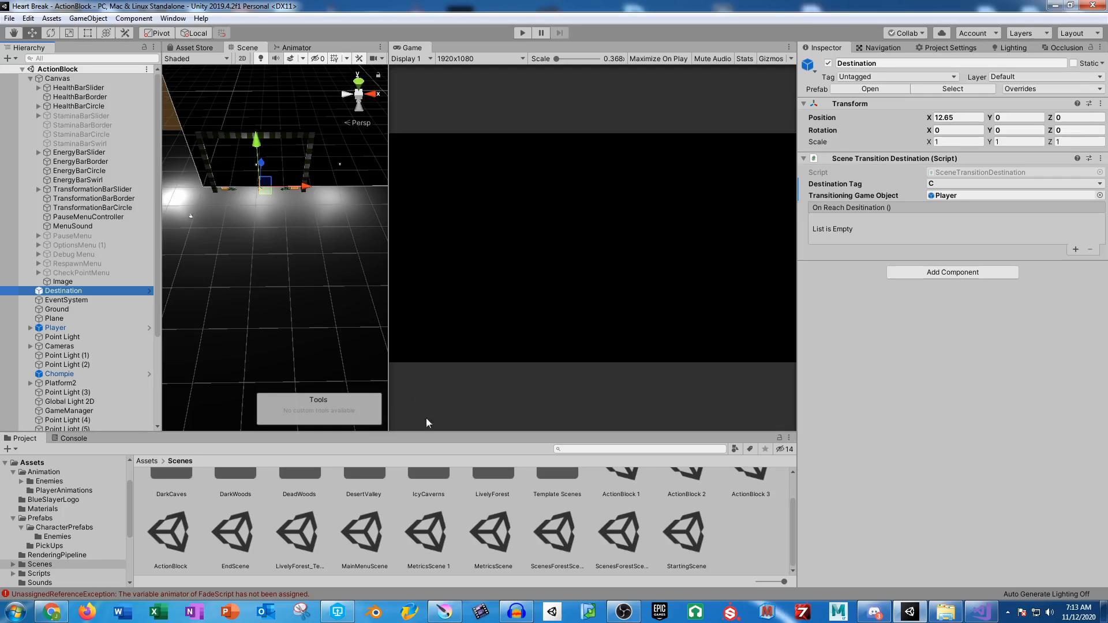
click(444, 611)
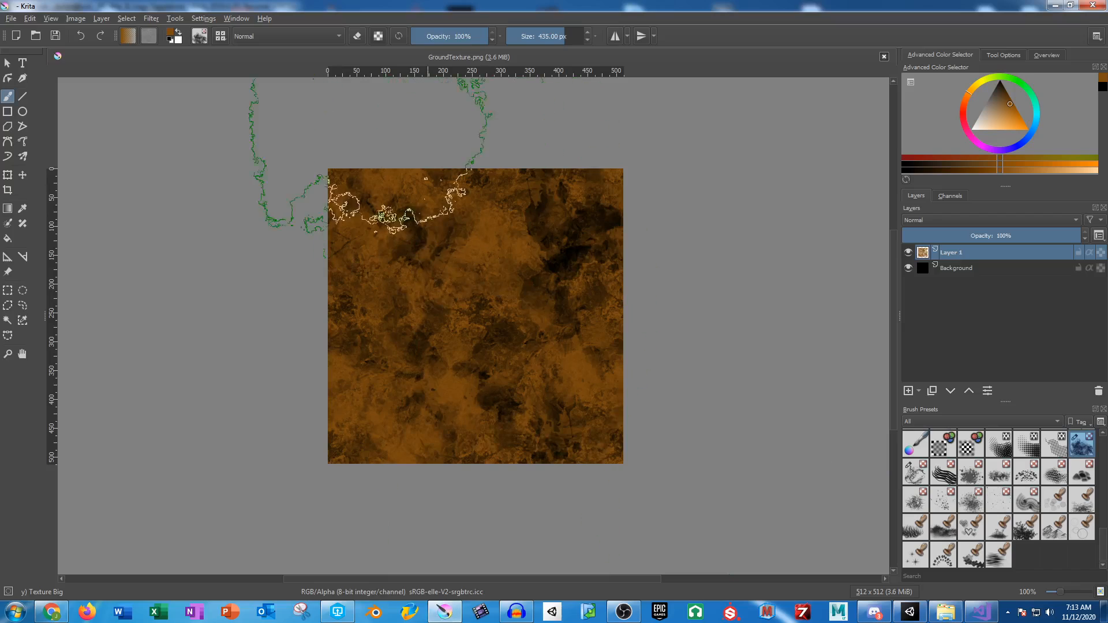
click(10, 18)
click(41, 33)
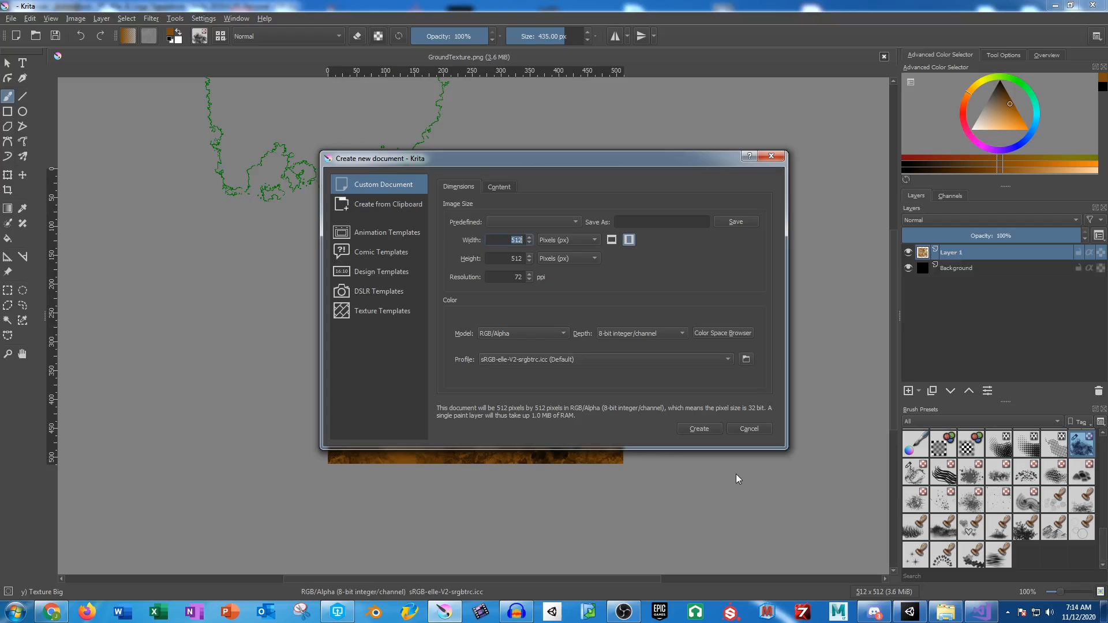
text(256)
key(Tab)
click(689, 432)
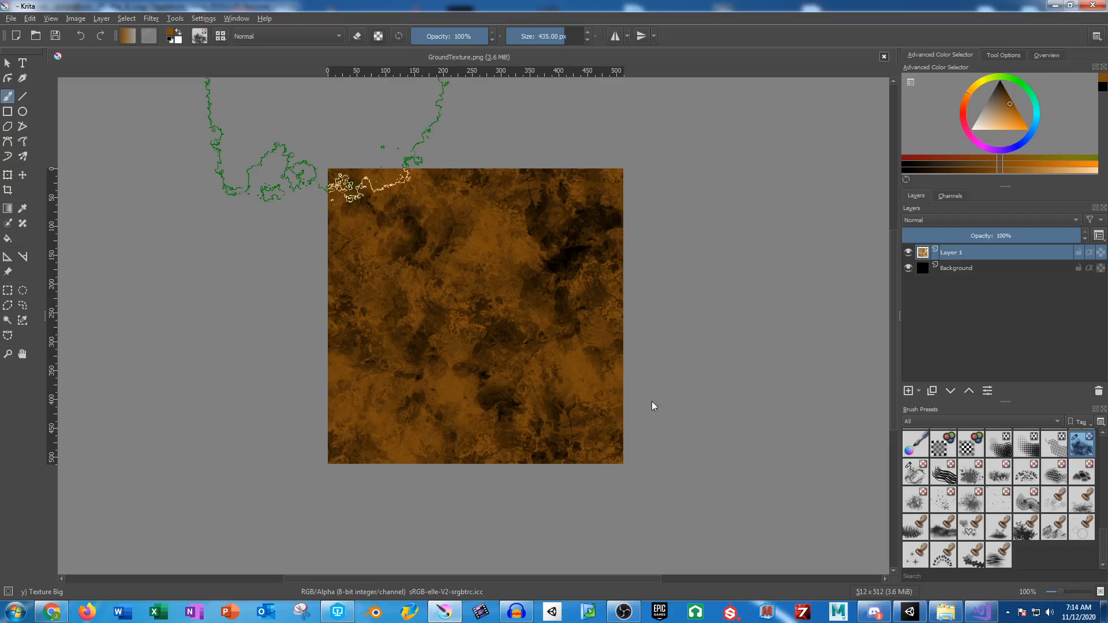
- Fill the Background layer with bright green
click(952, 270)
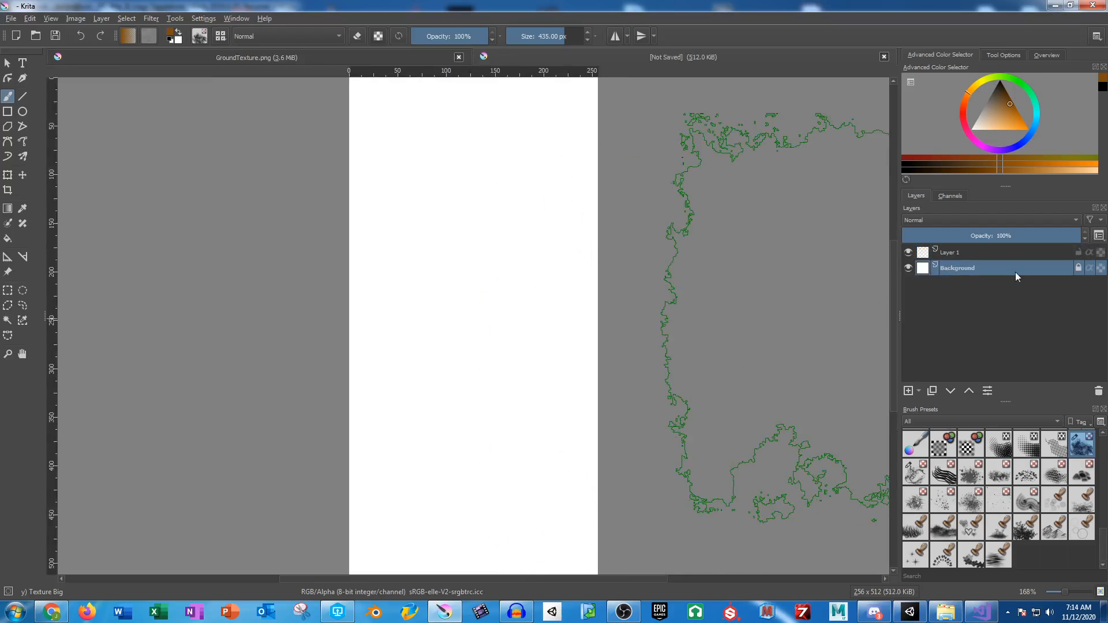
click(1024, 93)
drag(1019, 118, 1057, 148)
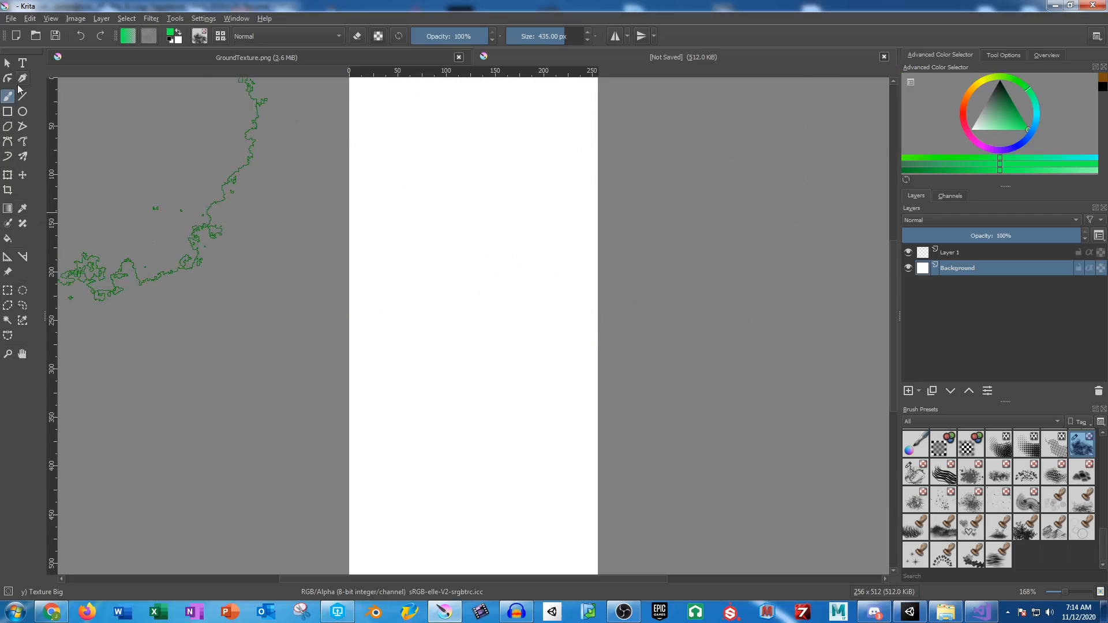
click(7, 238)
click(450, 236)
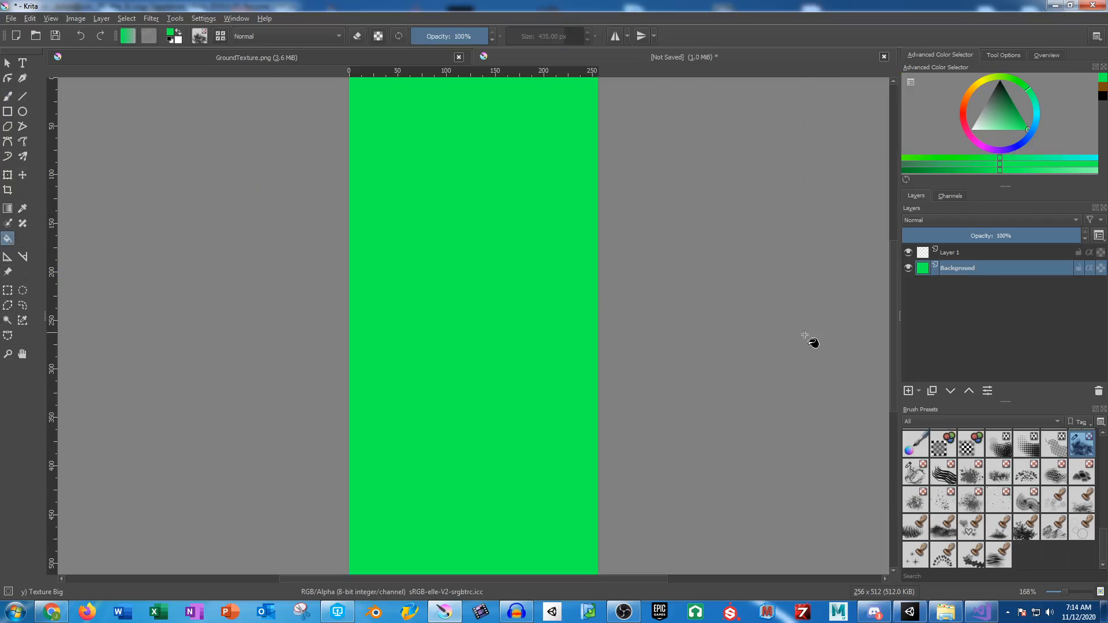
- Select Layer 1 and set up a black Basic-1 brush with a size of 3 px
click(965, 253)
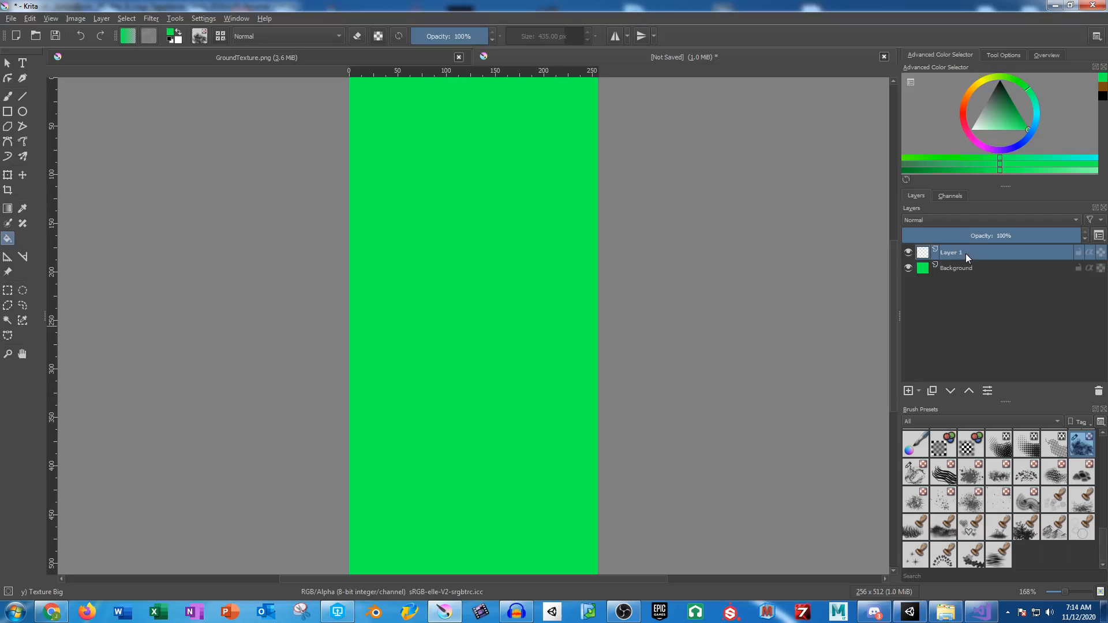
drag(986, 101, 999, 71)
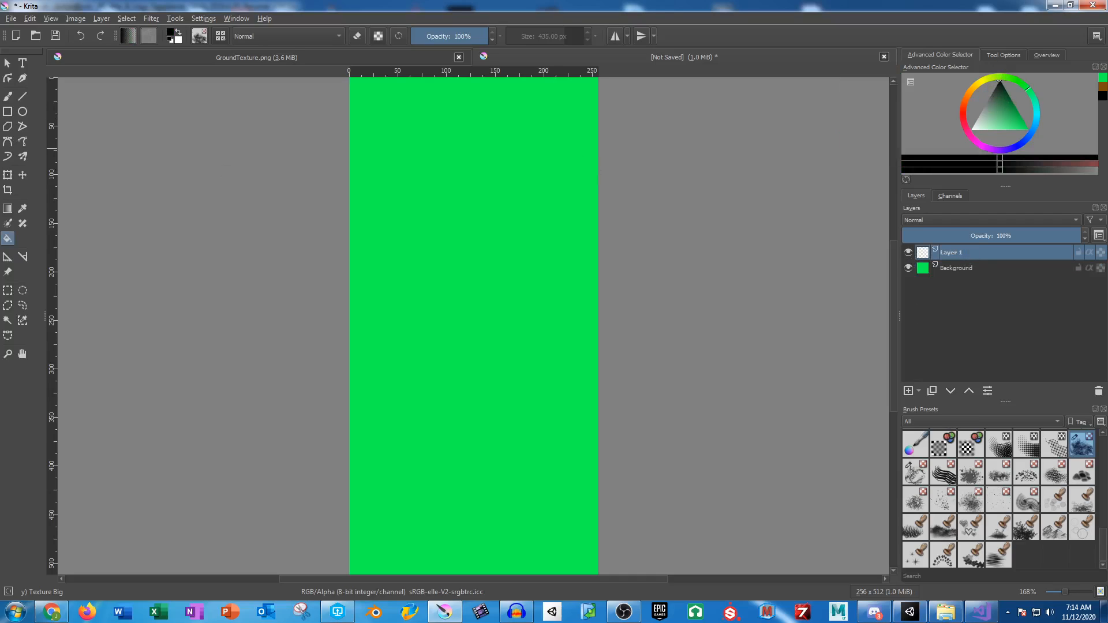
click(7, 96)
click(536, 39)
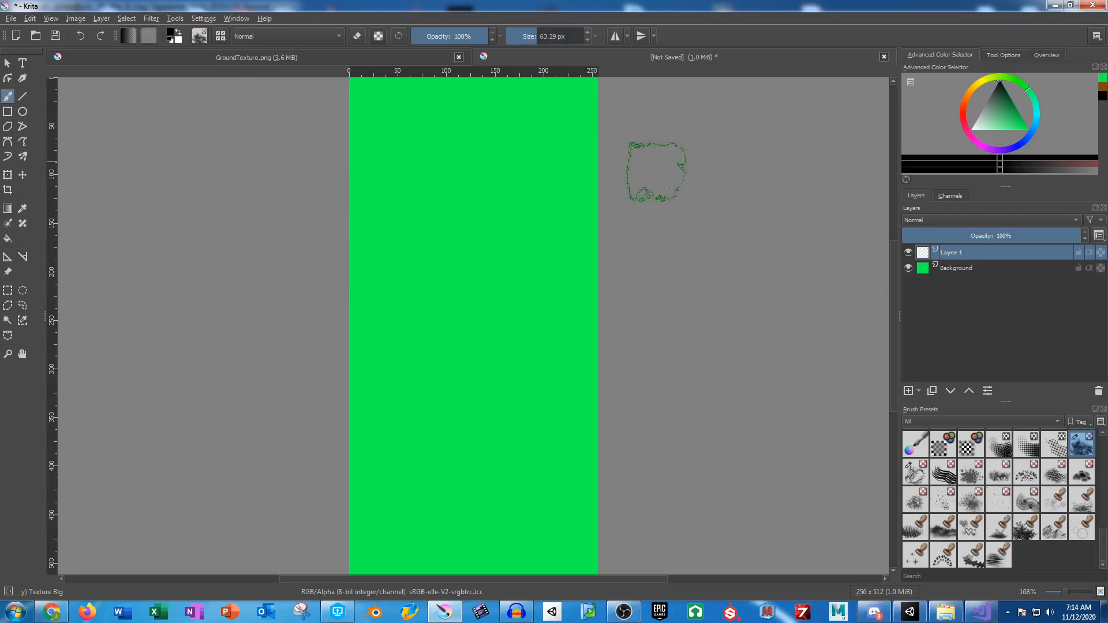
scroll(1063, 515, up, 5)
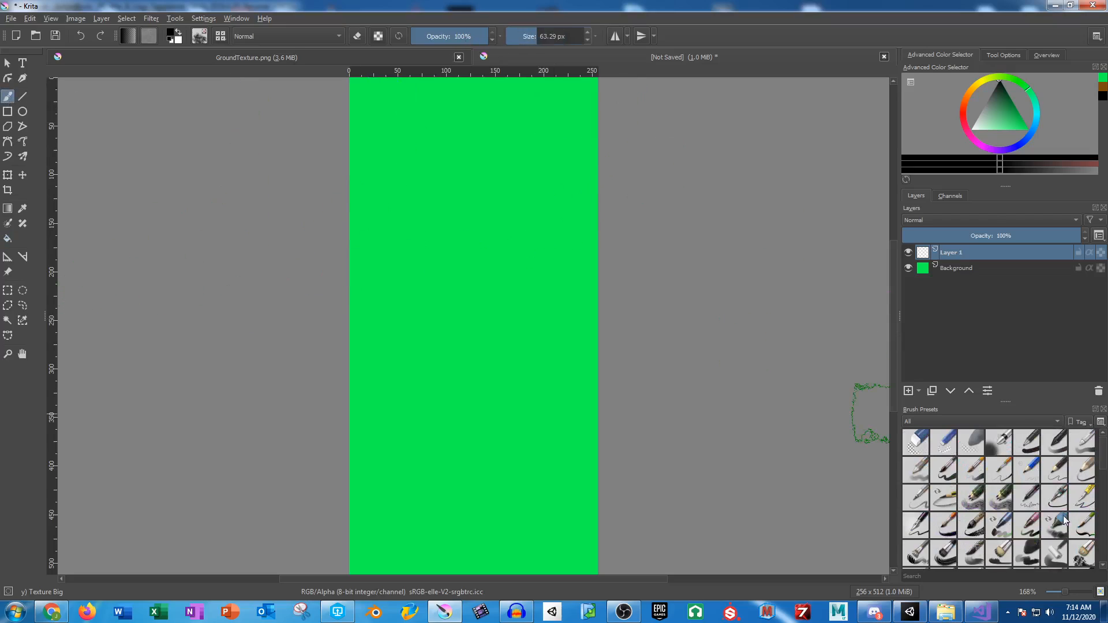
click(1027, 442)
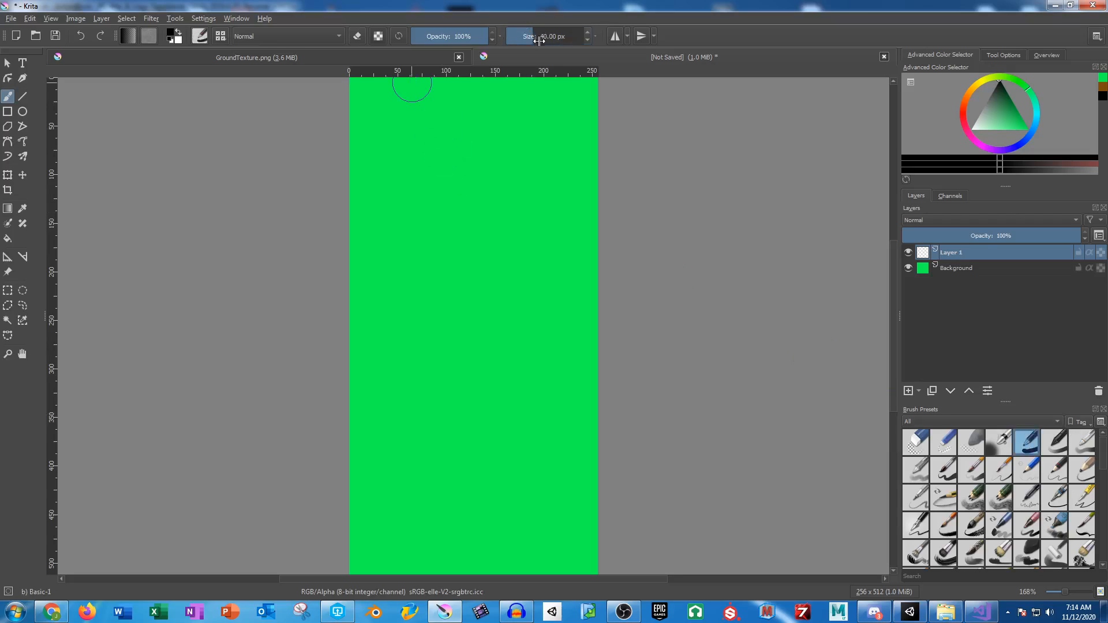
drag(539, 41, 518, 38)
scroll(440, 187, up, 5)
drag(451, 127, 460, 431)
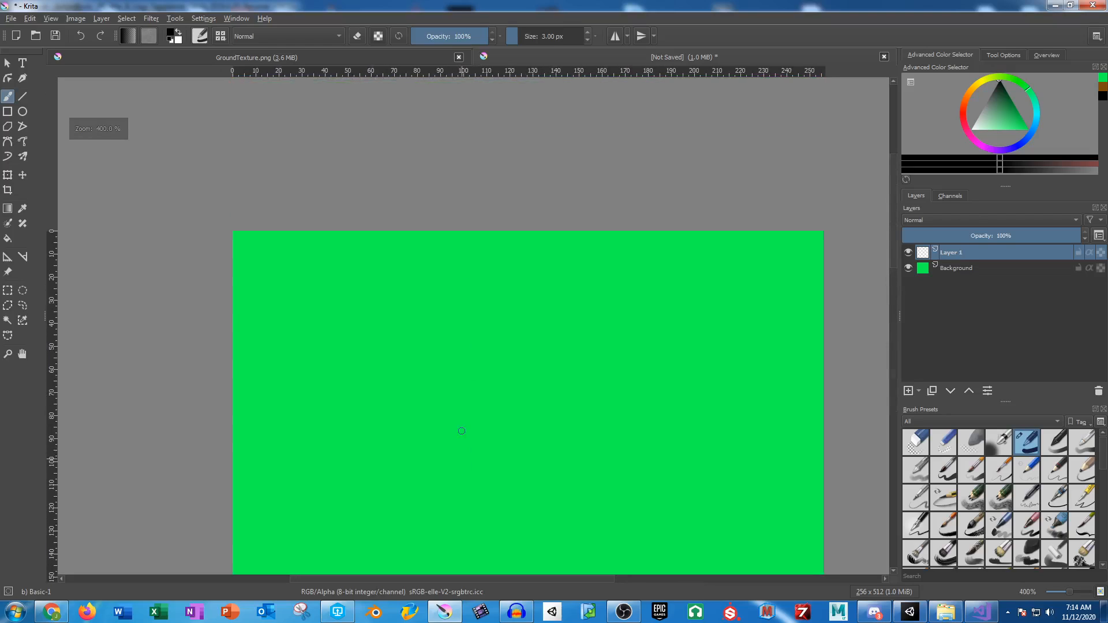
scroll(463, 378, down, 4)
mouse_move(469, 377)
mouse_down()
mouse_move(461, 260)
mouse_move(417, 238)
mouse_move(411, 292)
mouse_move(485, 276)
mouse_move(474, 234)
mouse_up()
drag(456, 293, 476, 244)
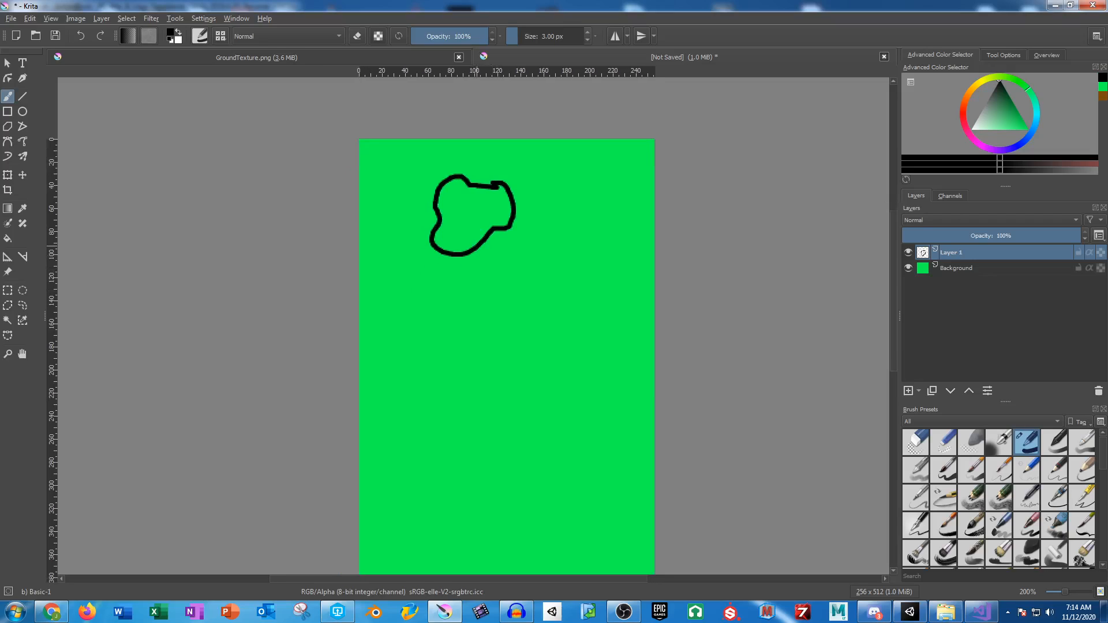
key(ctrl+z)
scroll(485, 214, down, 2)
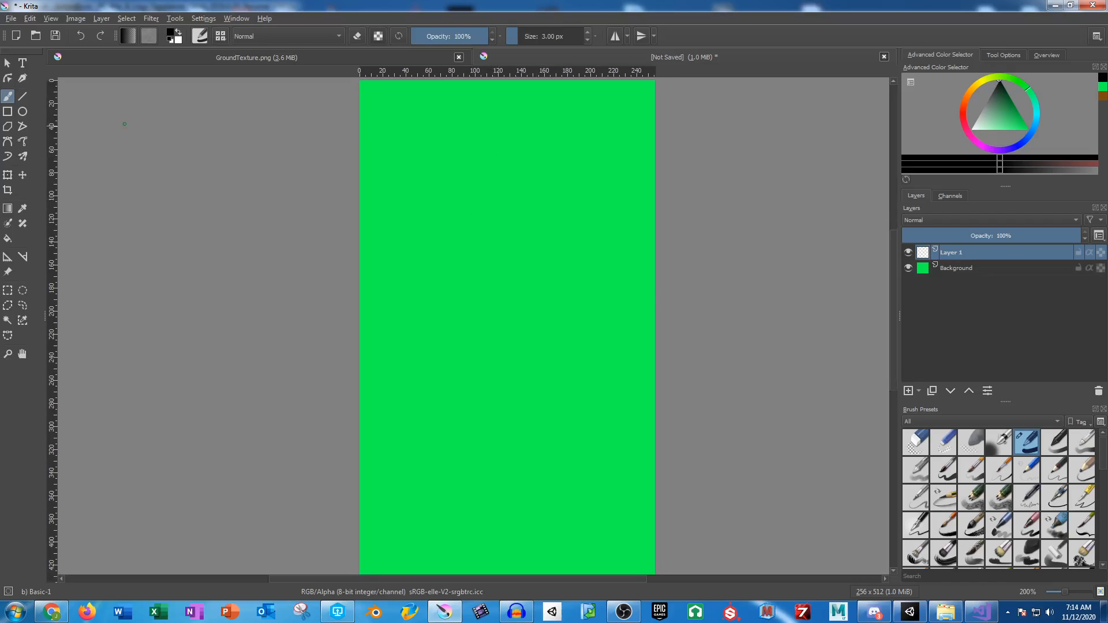
- Choose the Rectangle tool and open the Resize Canvas dialog at its height value
click(6, 112)
scroll(489, 287, down, 3)
drag(483, 282, 476, 253)
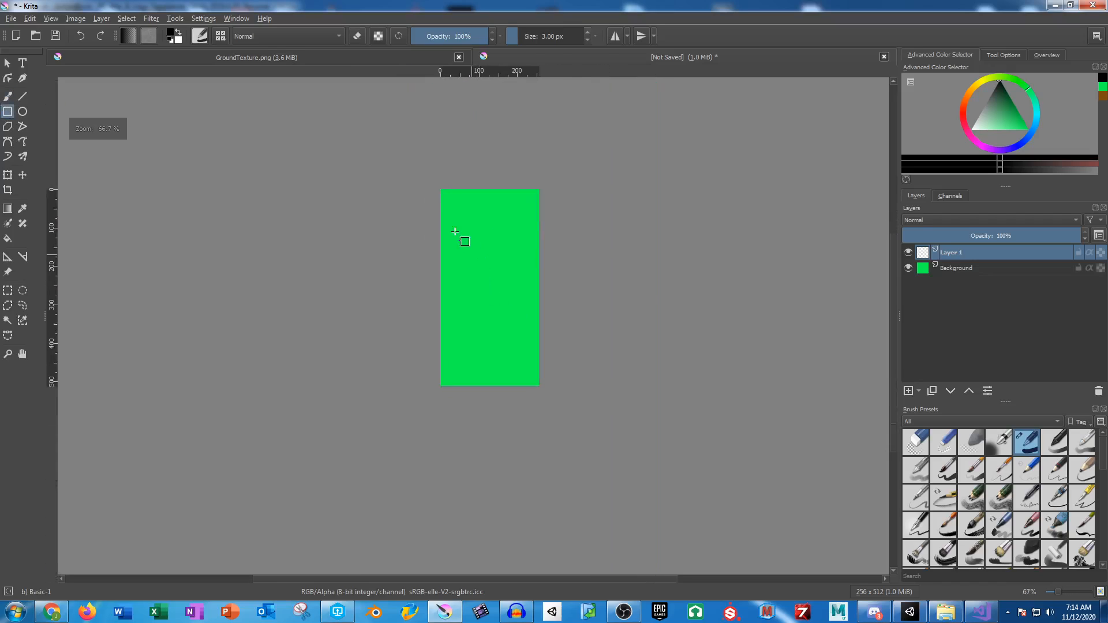
click(10, 19)
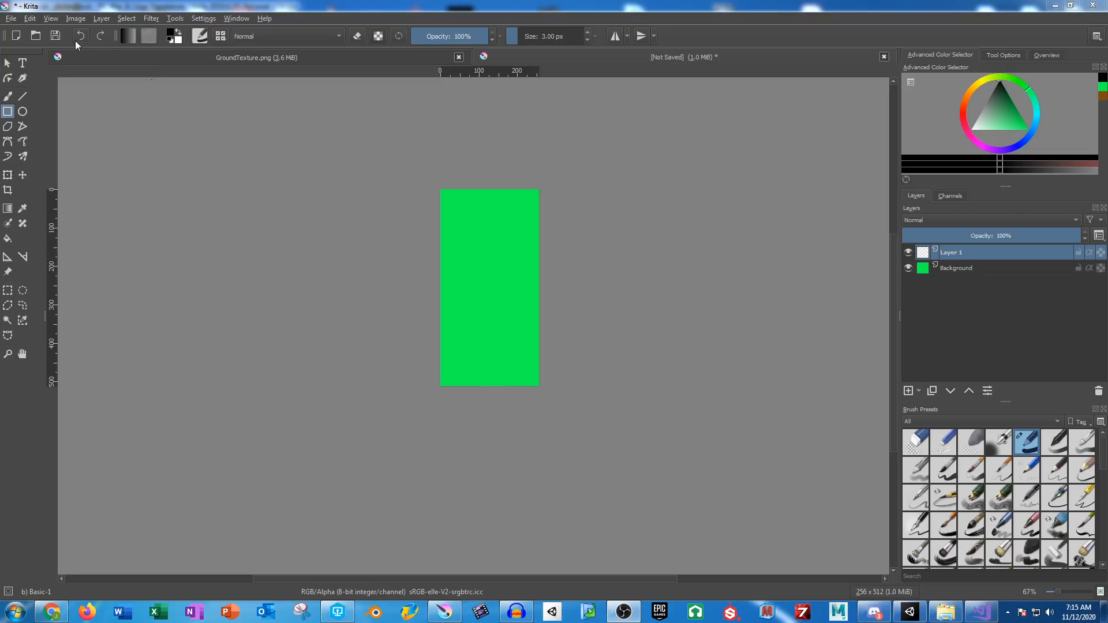
click(51, 19)
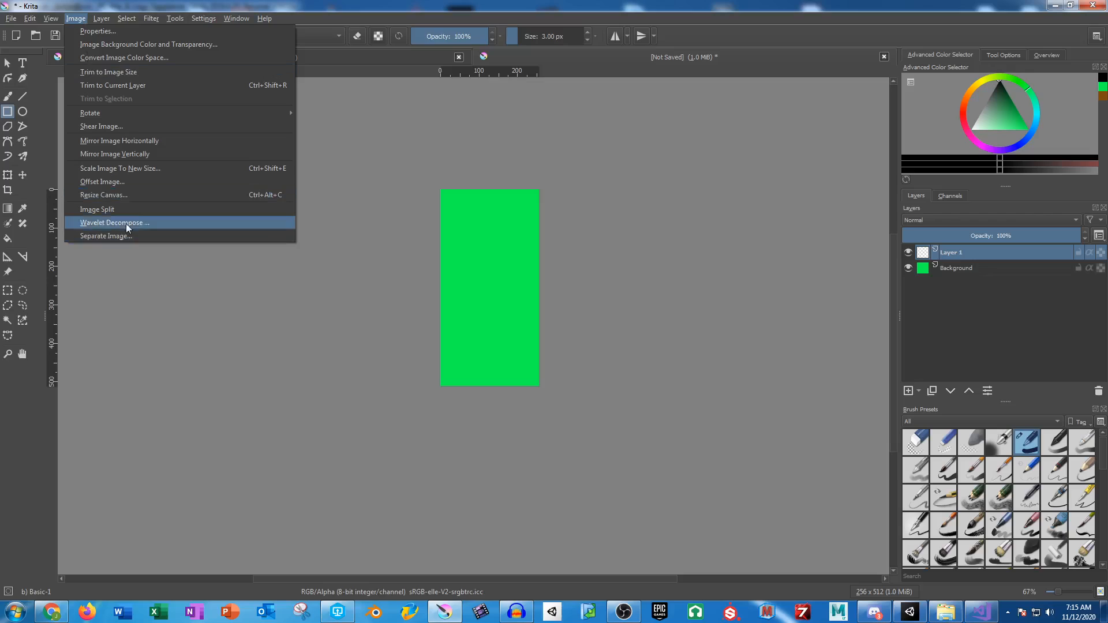
click(132, 198)
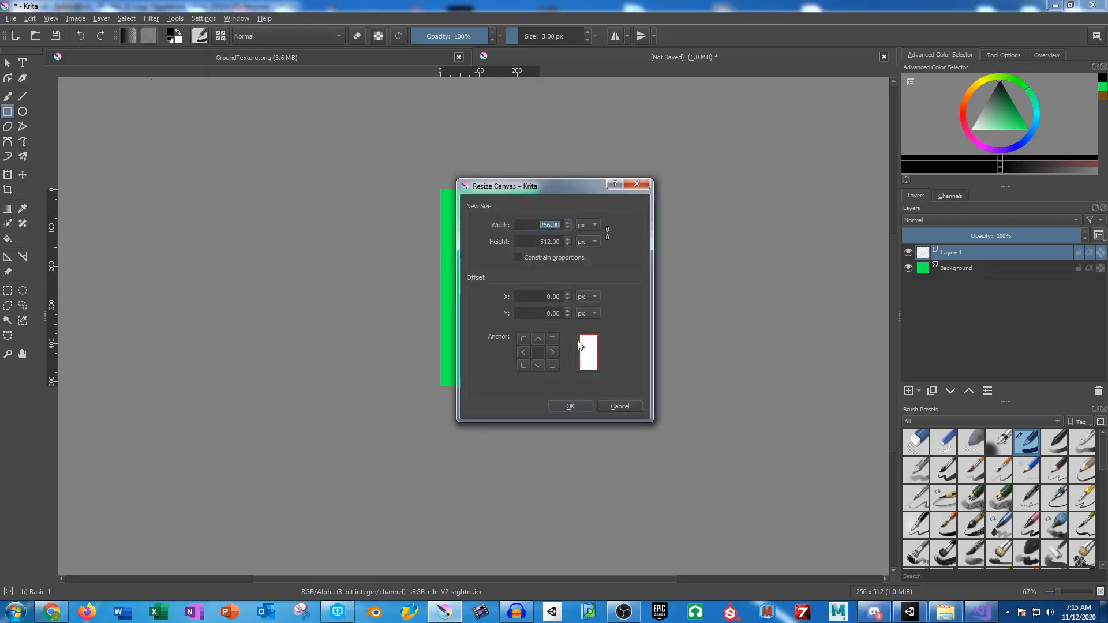
key(Tab)
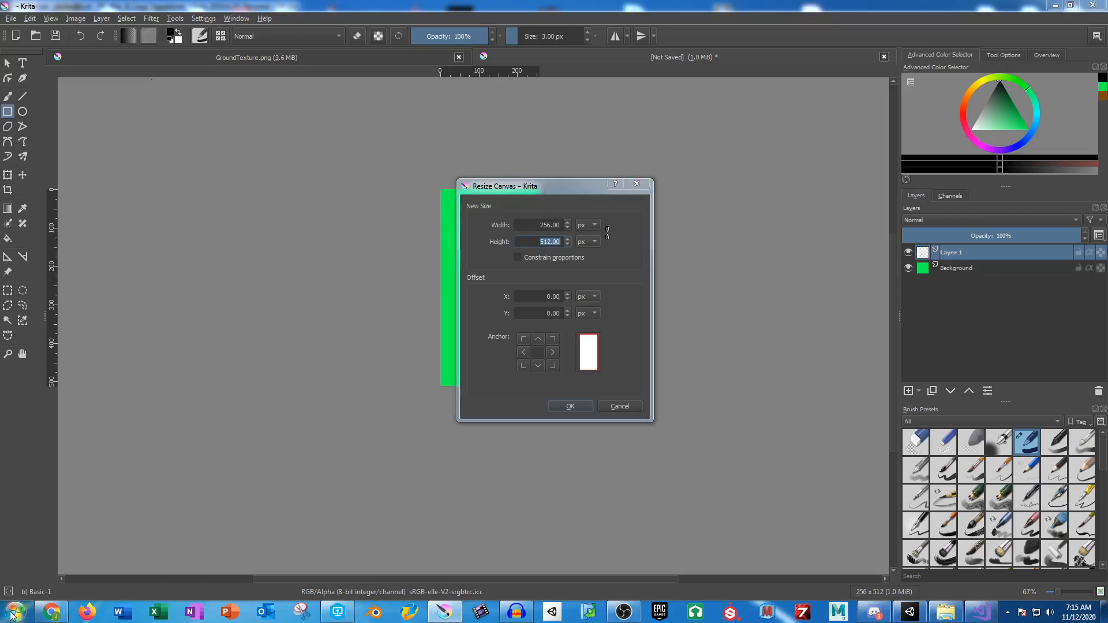
- Work out 512-128 in the Calculator, close it, and resize the canvas height to 384 px
click(16, 612)
click(41, 437)
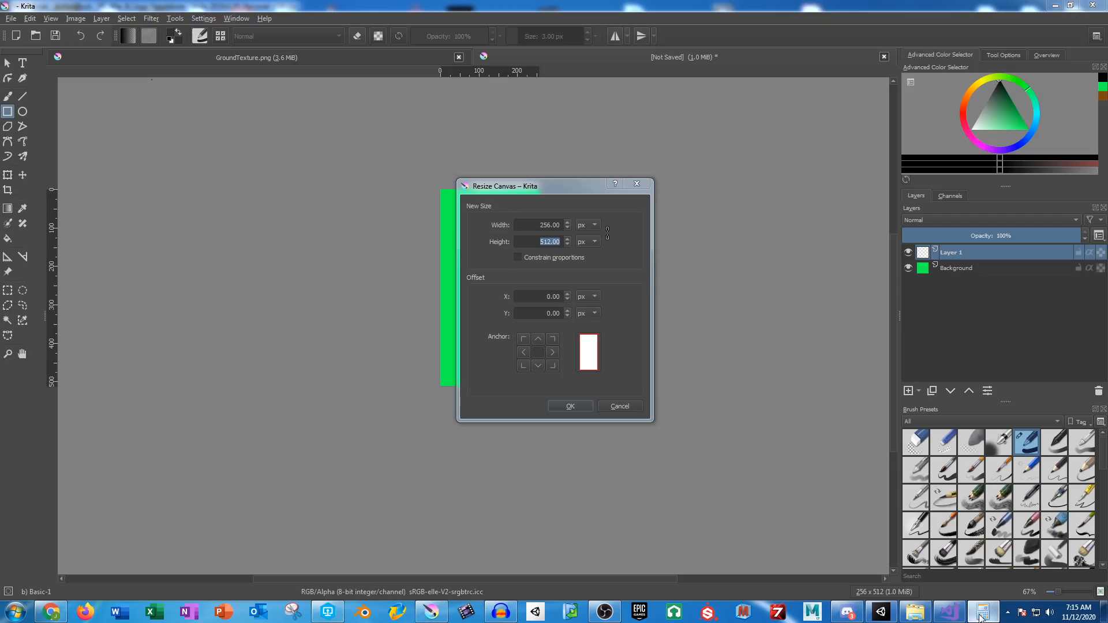
drag(0, 263, 251, 240)
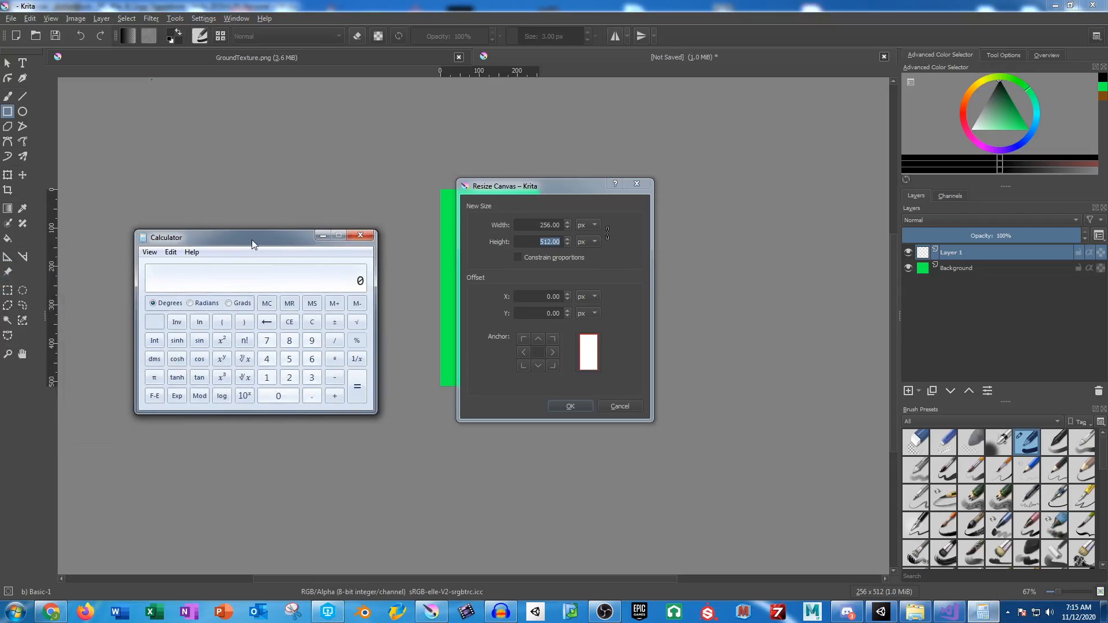
text(512-128)
key(Return)
click(361, 235)
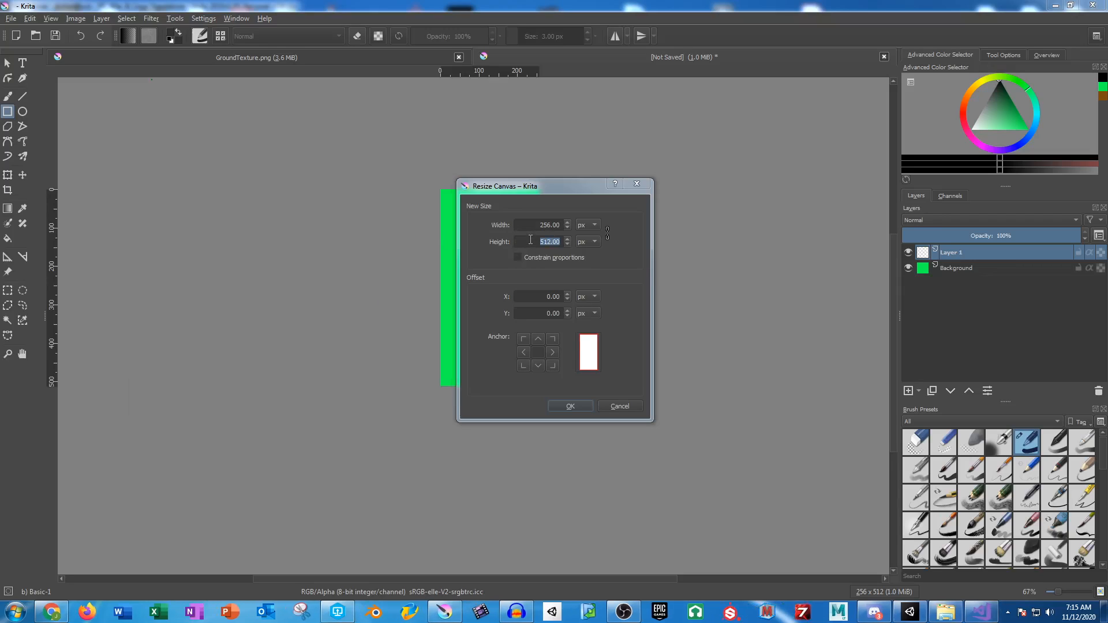
text(384)
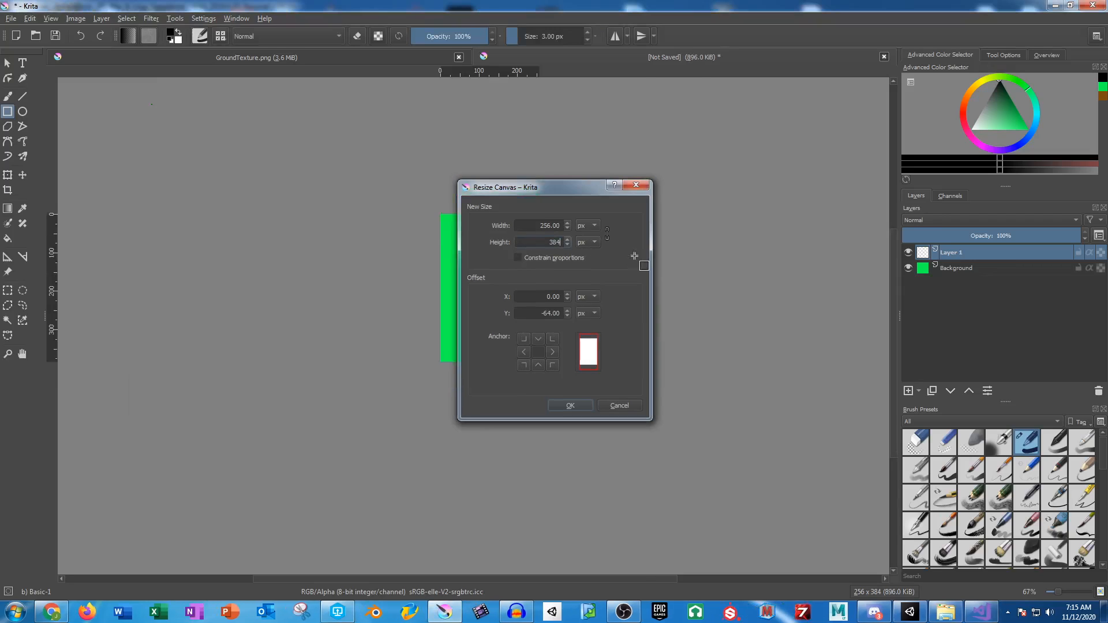
key(Return)
- Draw a tall black rectangle, about 50 by 325 px, along the canvas's left side and place a duplicate layer of it toward the right side
scroll(492, 287, up, 2)
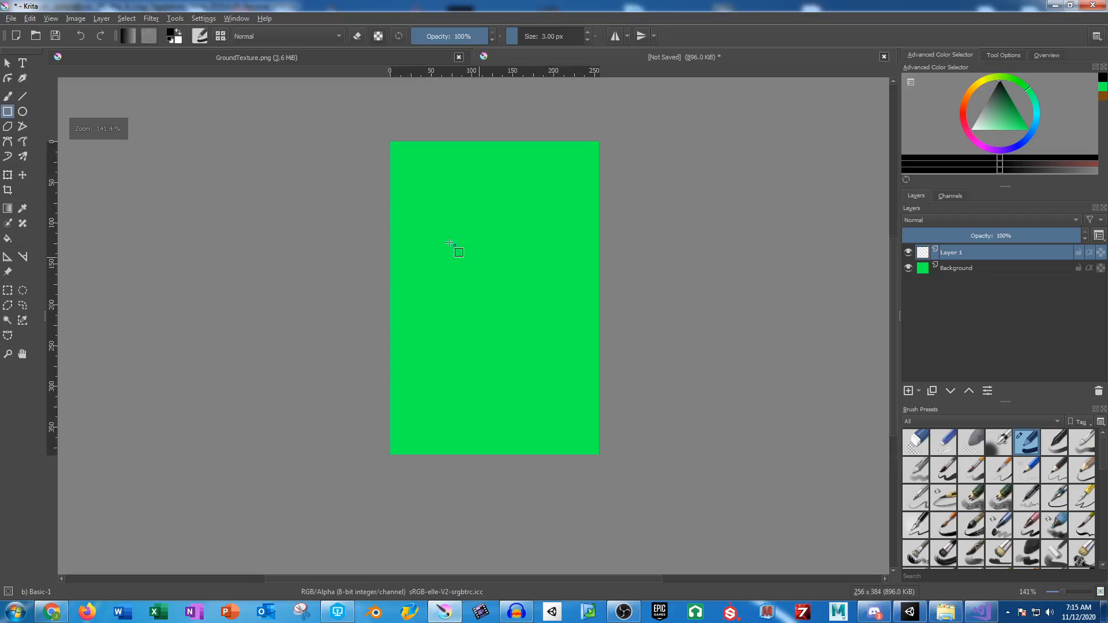
drag(402, 169, 443, 435)
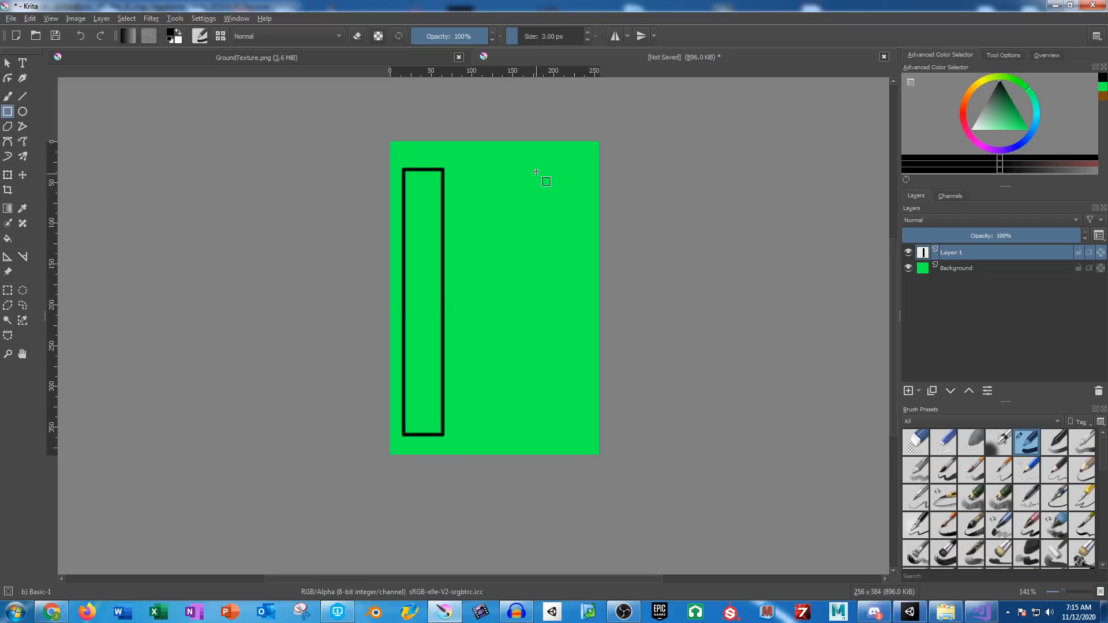
key(ctrl+j)
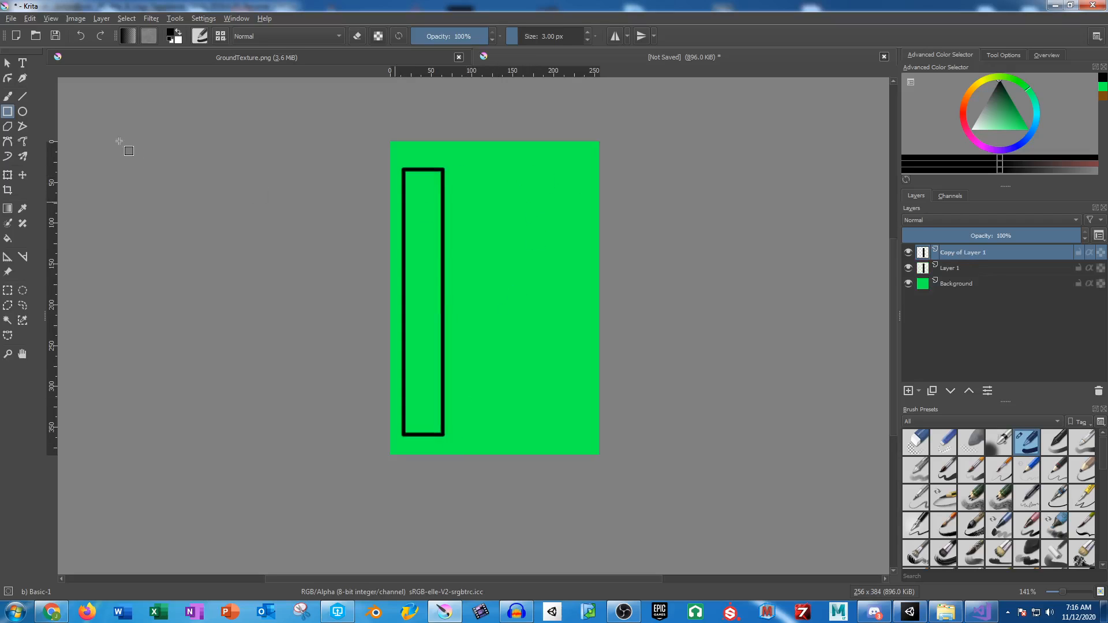
click(22, 175)
drag(431, 261, 555, 262)
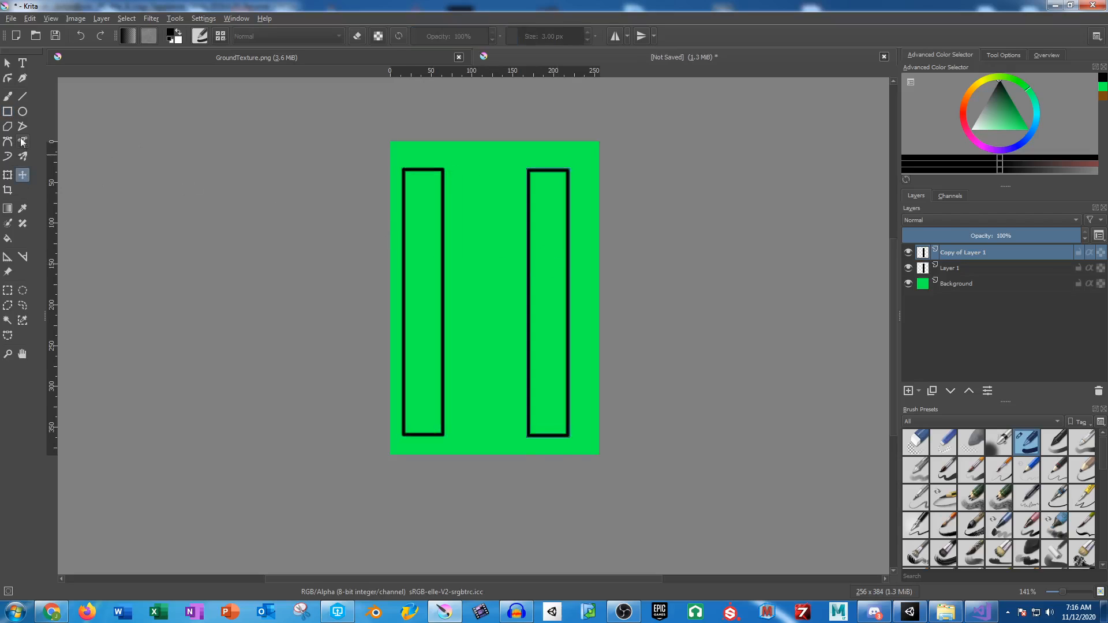
- Connect the two rectangles with straight lines: a slanted top edge rising to the right, a short vertical at its end, and a bottom edge
click(22, 96)
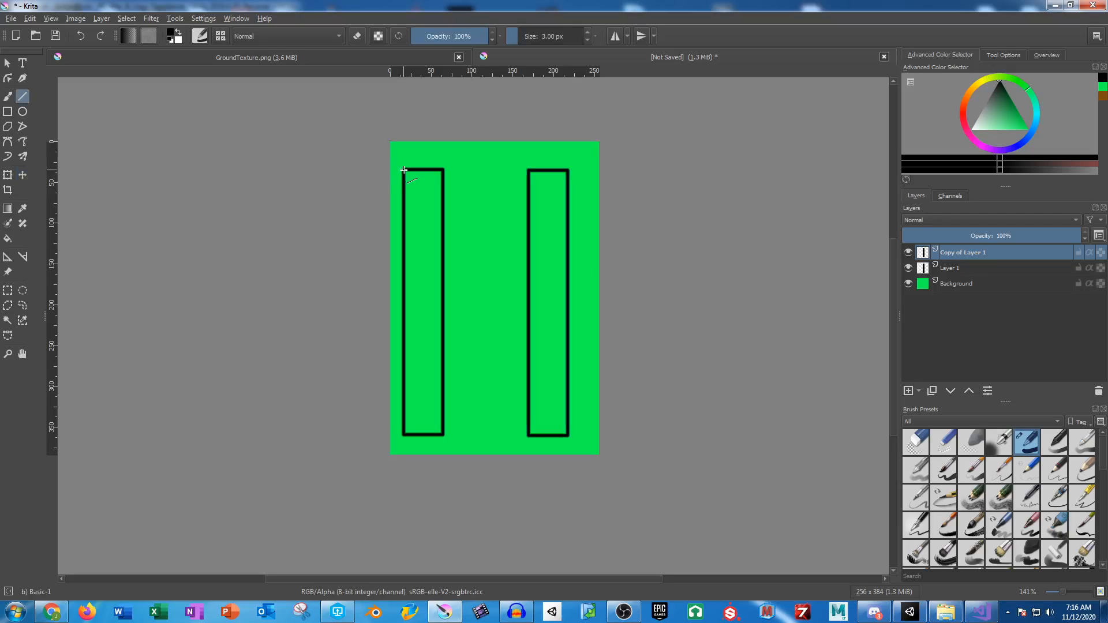
mouse_move(403, 168)
mouse_down()
mouse_move(569, 148)
mouse_move(567, 179)
mouse_up()
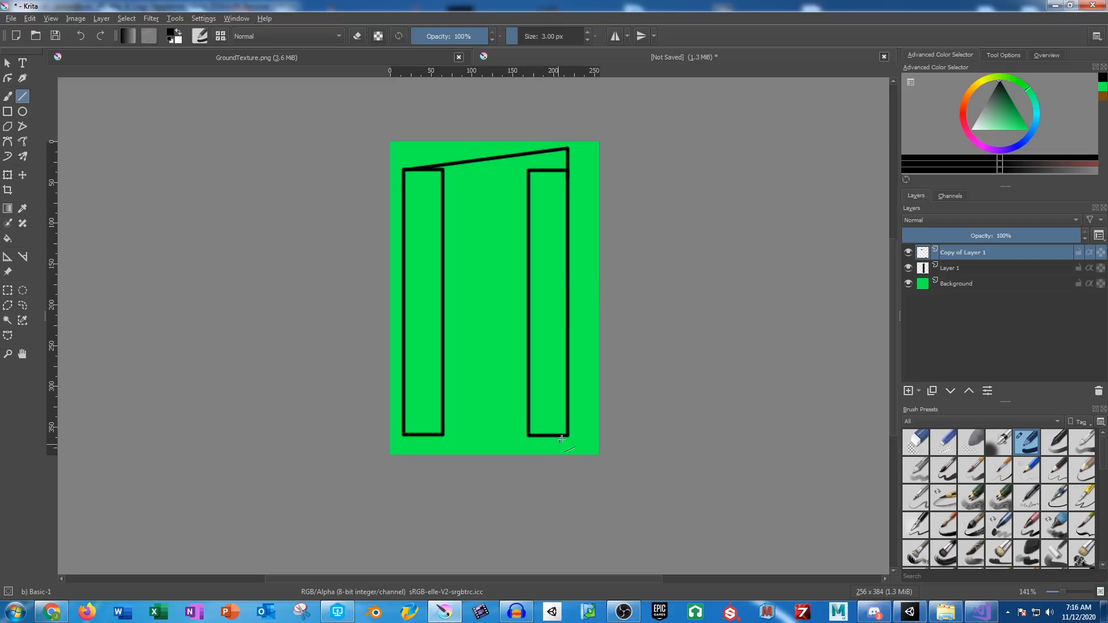
drag(567, 436, 405, 434)
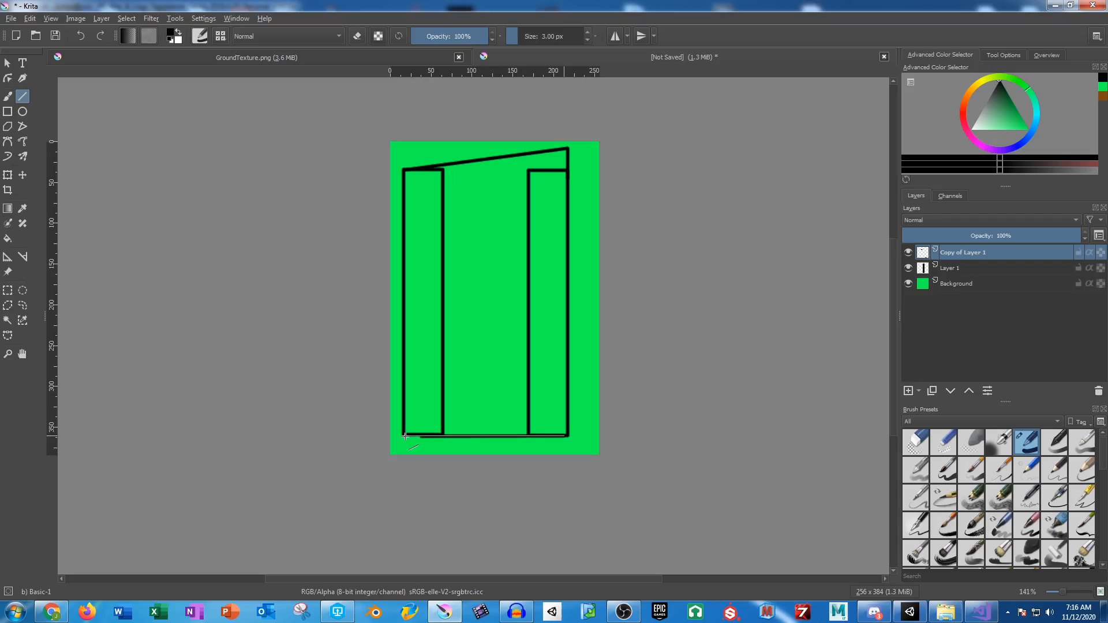
- Merge Copy of Layer 1 and Layer 1 into a single layer
shift+click(964, 267)
right_click(964, 268)
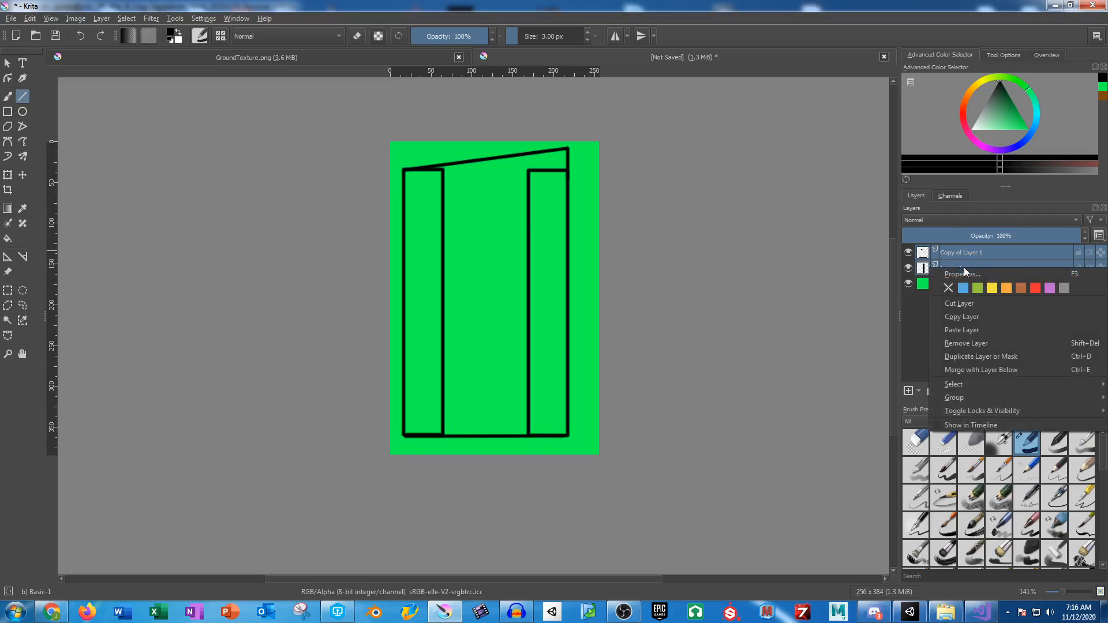
click(986, 370)
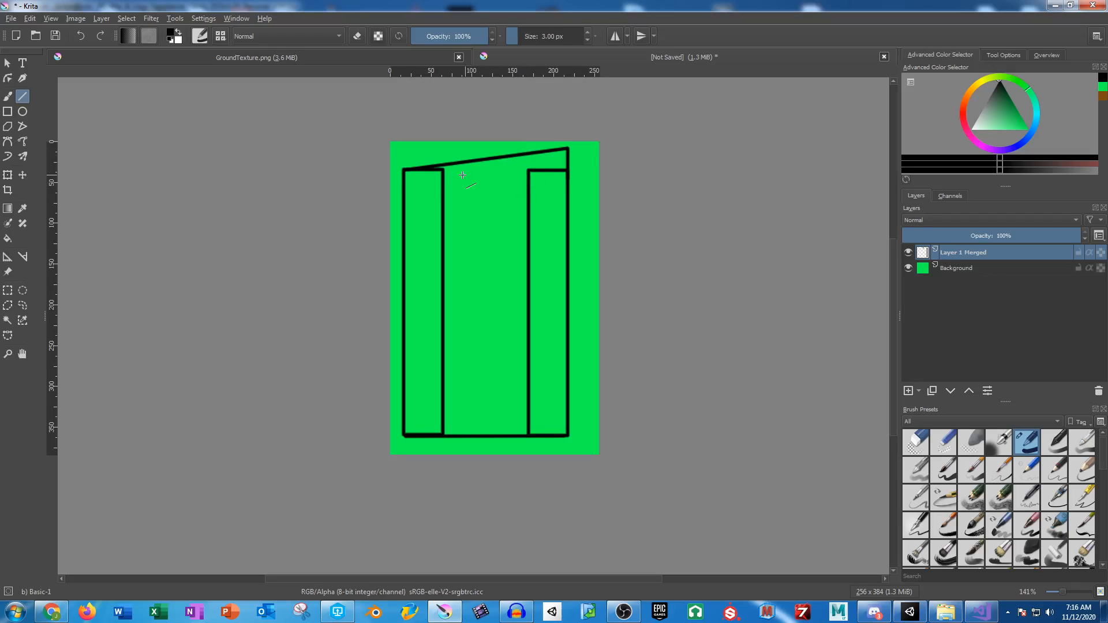
- Draw a narrow panel beside the left rectangle with straight lines and extend its top edge to the right rectangle
drag(444, 171, 471, 172)
drag(470, 172, 470, 436)
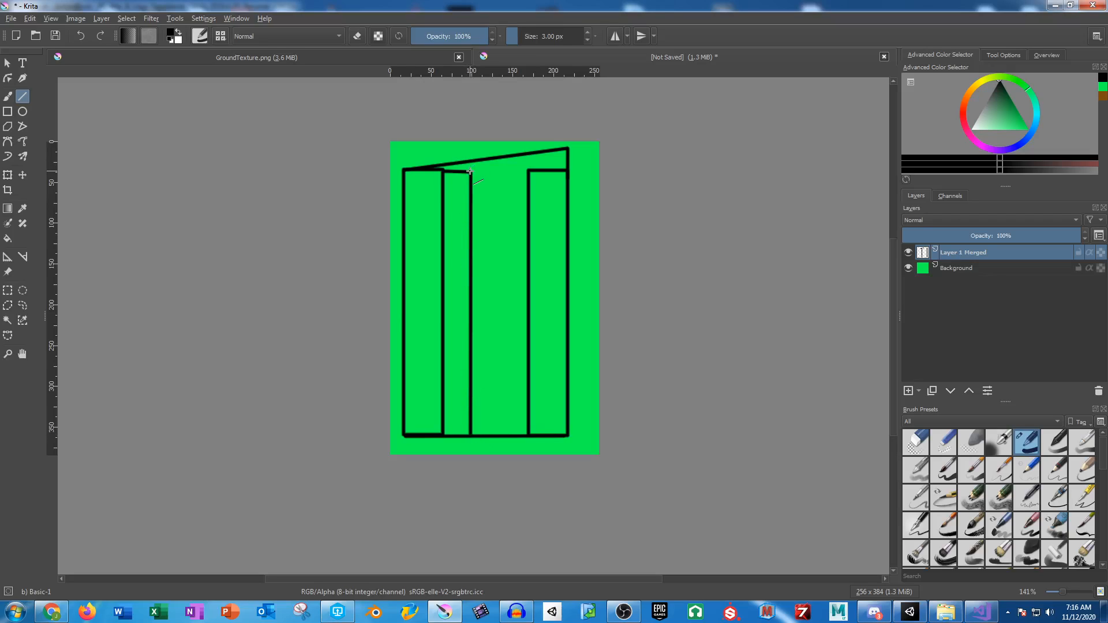
drag(471, 171, 548, 170)
- Add a new layer directly above the Background, beneath the merged outline
click(968, 269)
click(908, 391)
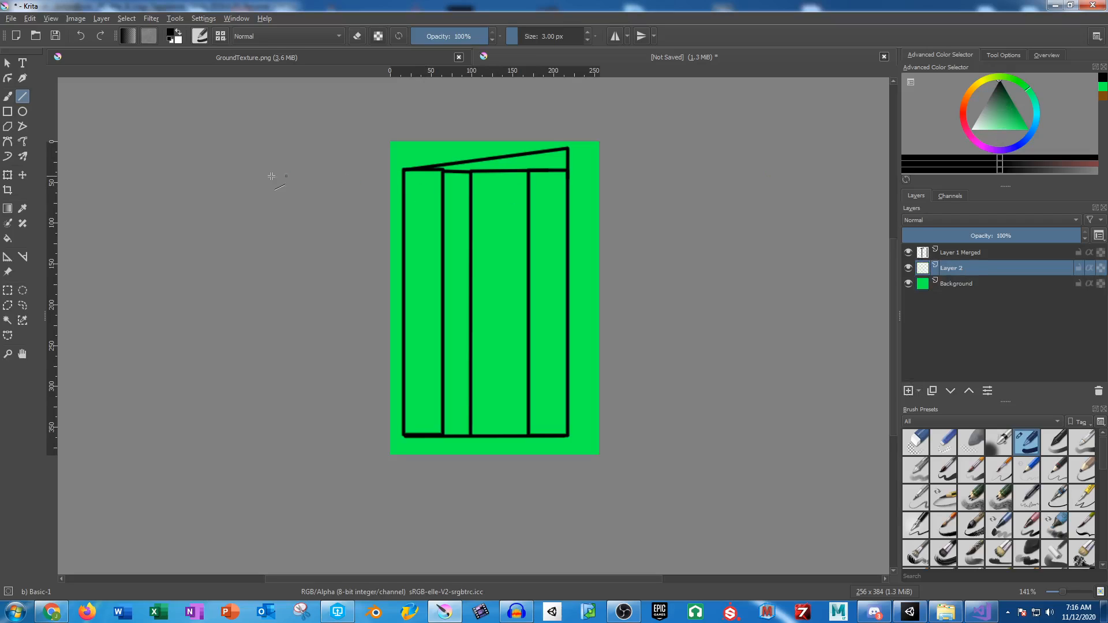
- Select the inside of the second panel from the left by contiguous area and grow the selection into its outline
click(7, 320)
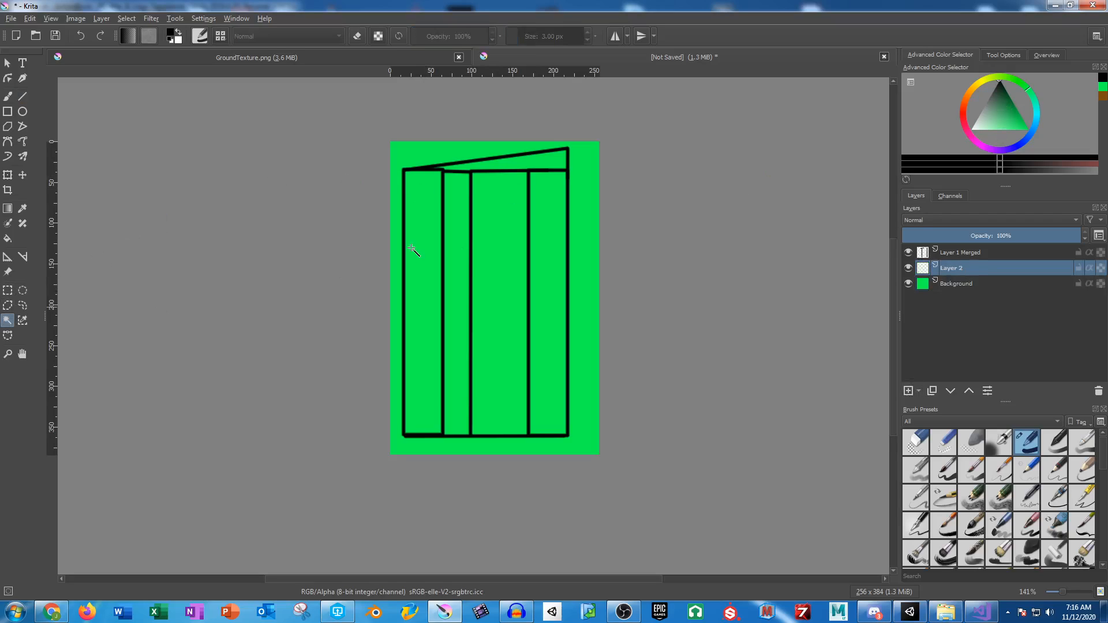
click(457, 239)
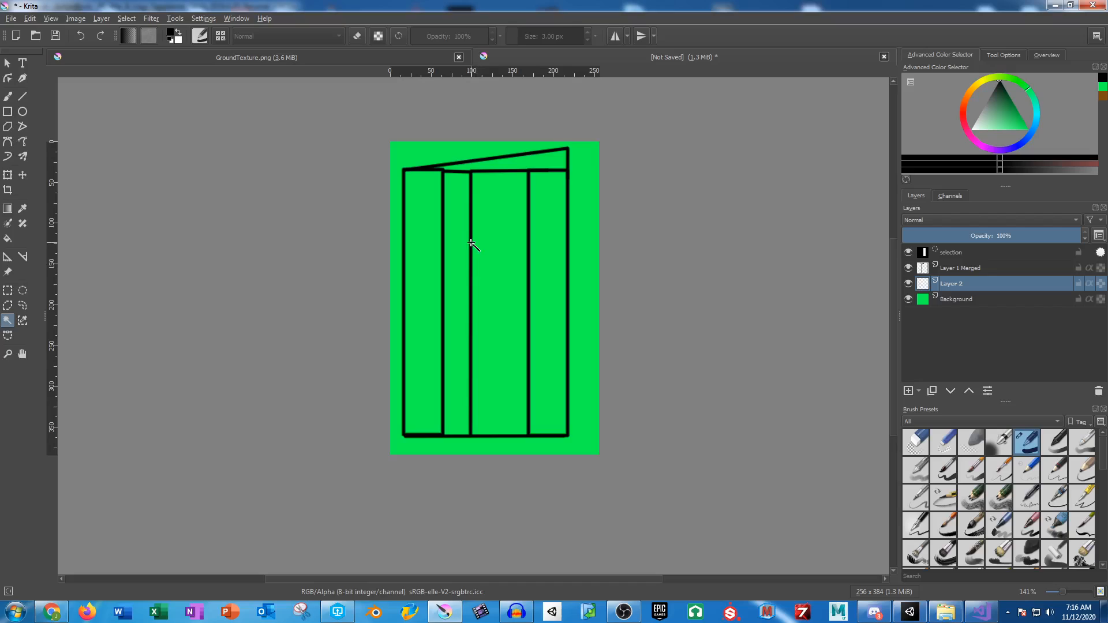
click(124, 18)
click(168, 237)
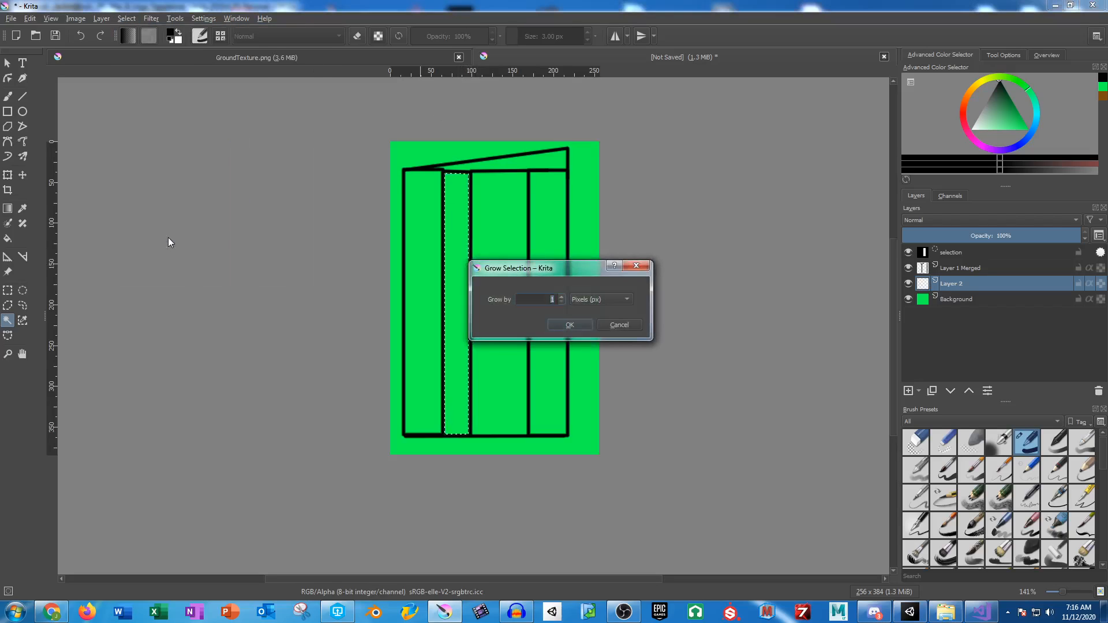
key(Return)
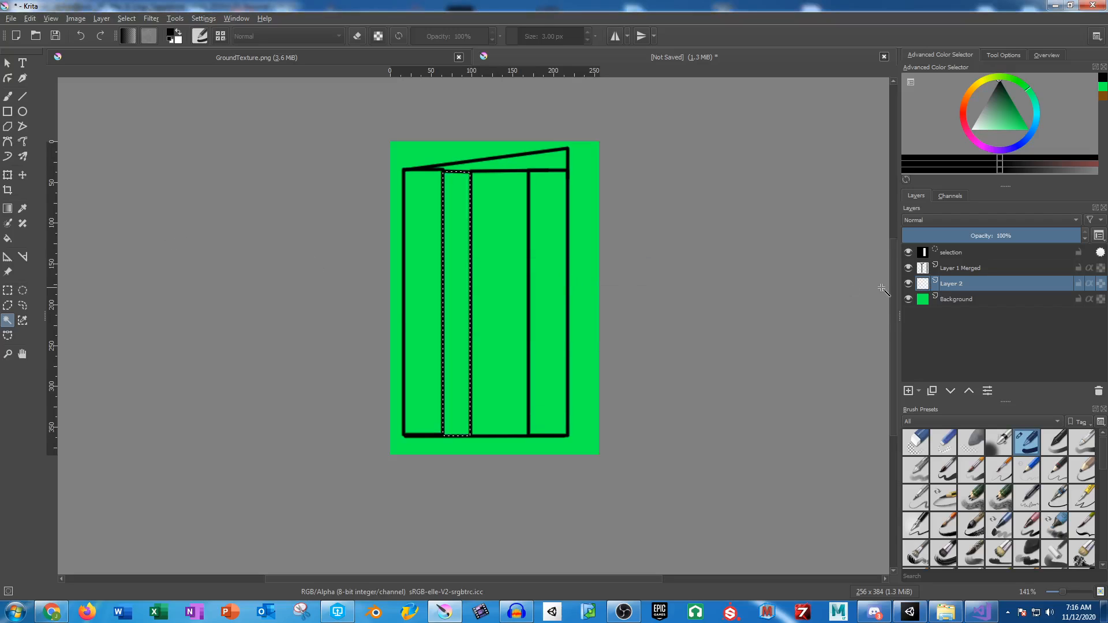
- Paint the selected narrow panel on Layer 2 from top to bottom in tan with the Texture Big brush
scroll(1030, 508, down, 10)
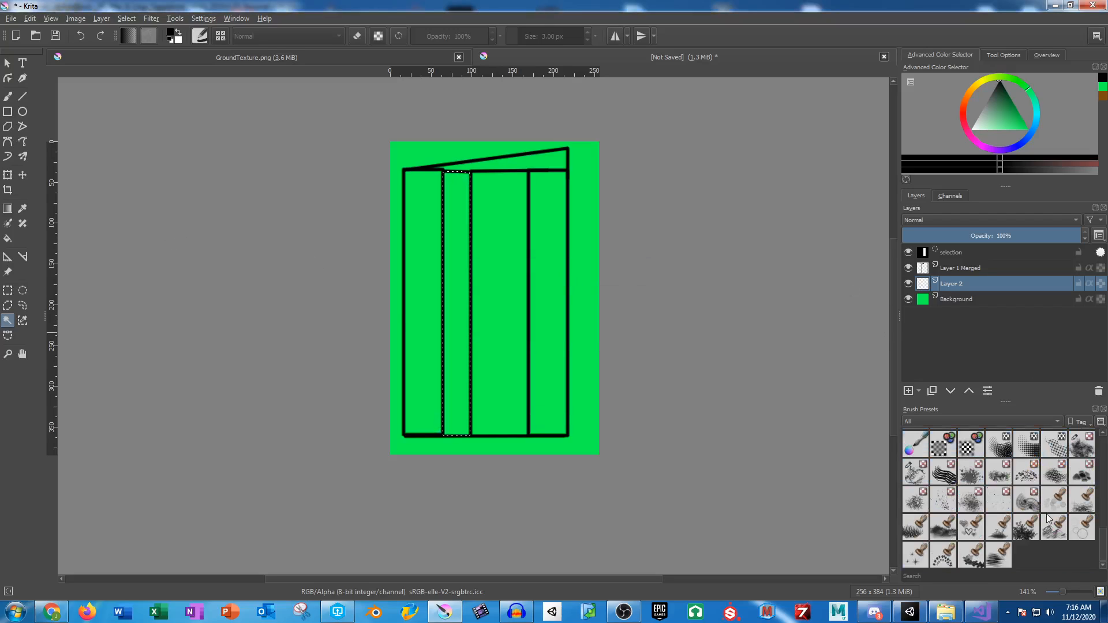
click(1081, 445)
click(974, 92)
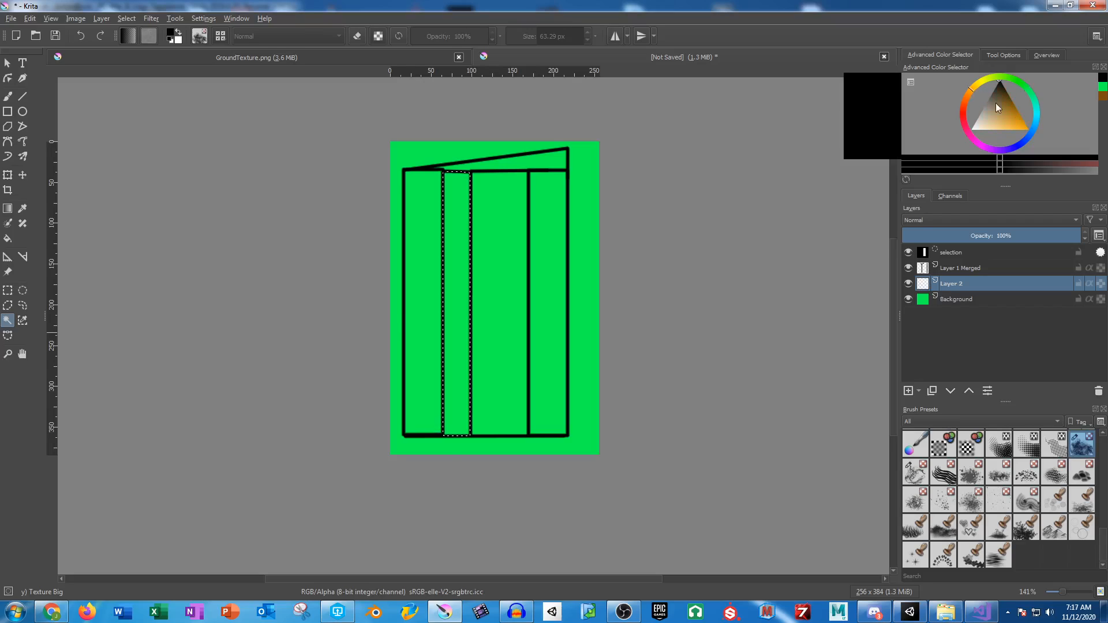
drag(996, 103, 993, 113)
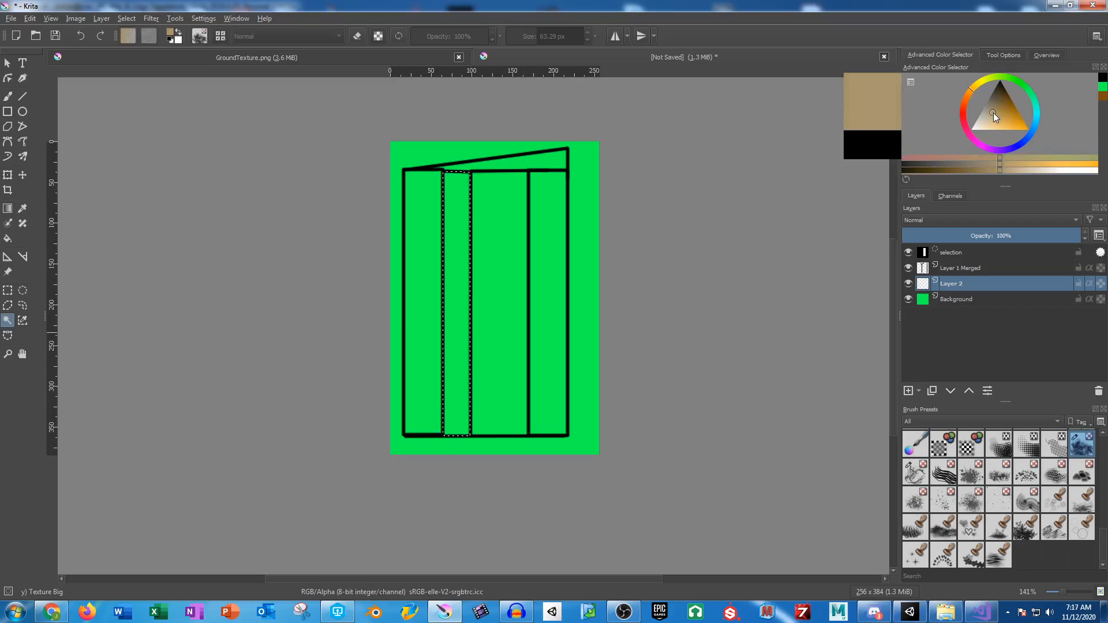
click(8, 96)
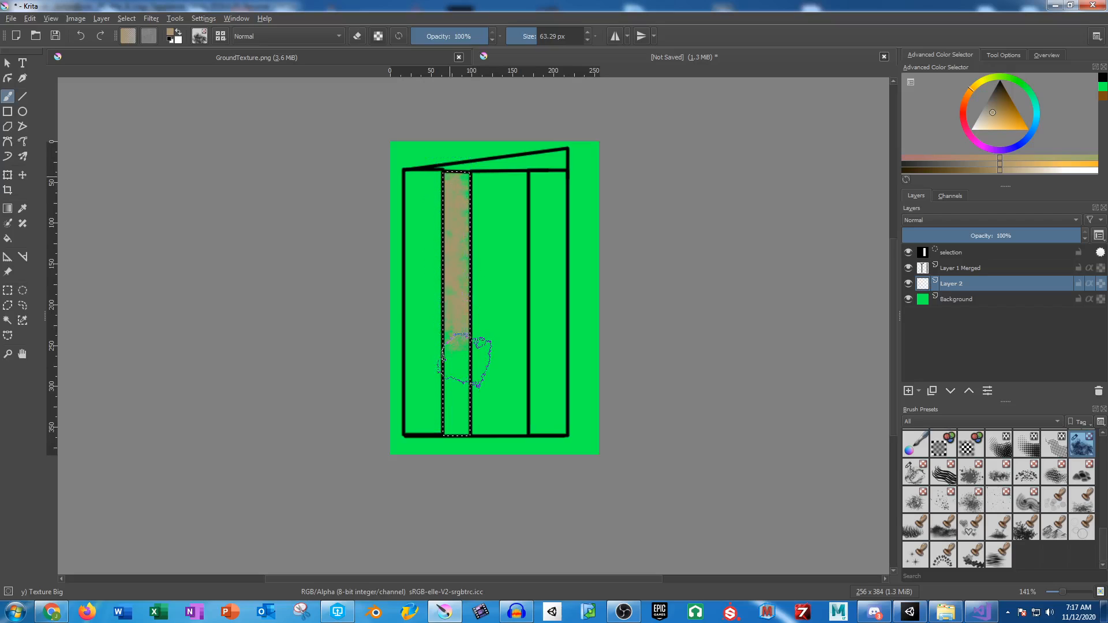
drag(465, 361, 457, 430)
- Layer a medium brown and then a dark brown texture over the full height of the narrow panel
click(997, 103)
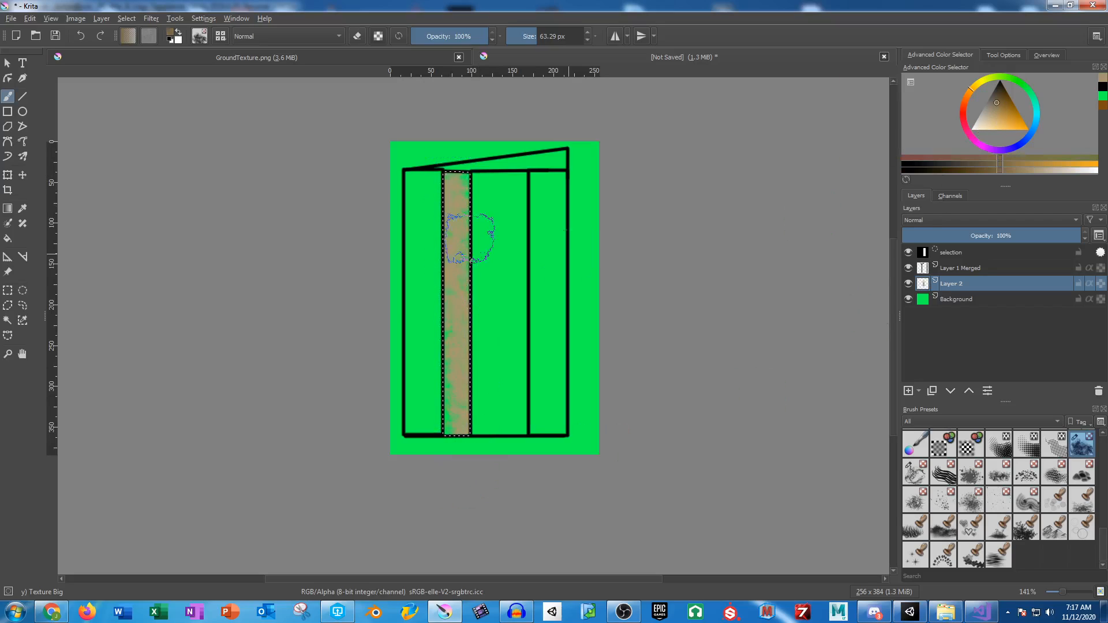
drag(466, 439, 468, 494)
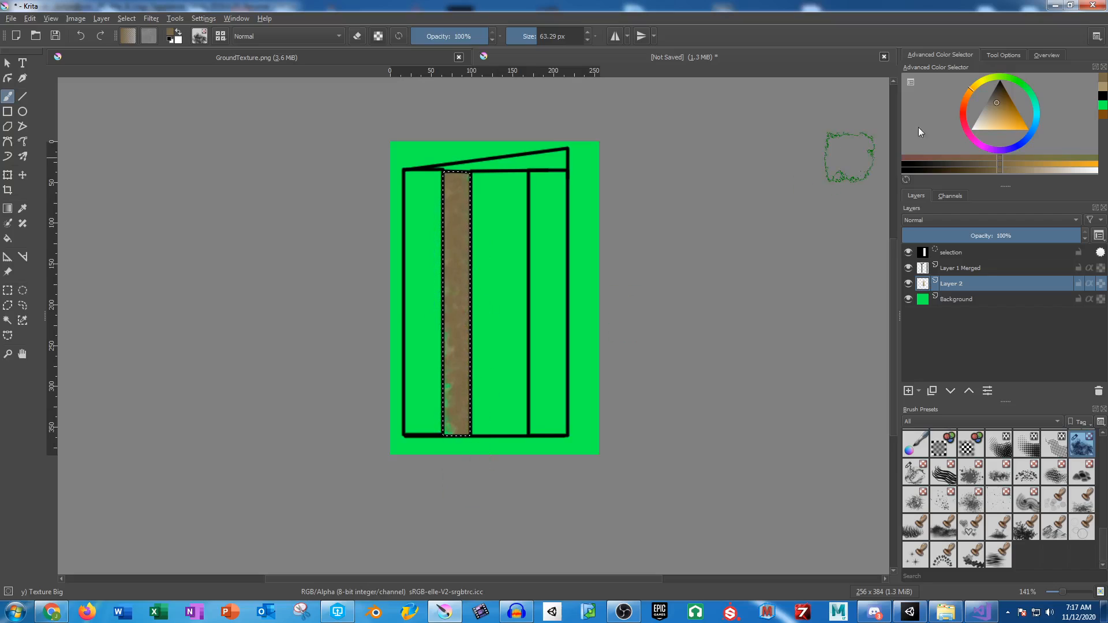
click(1002, 94)
click(459, 193)
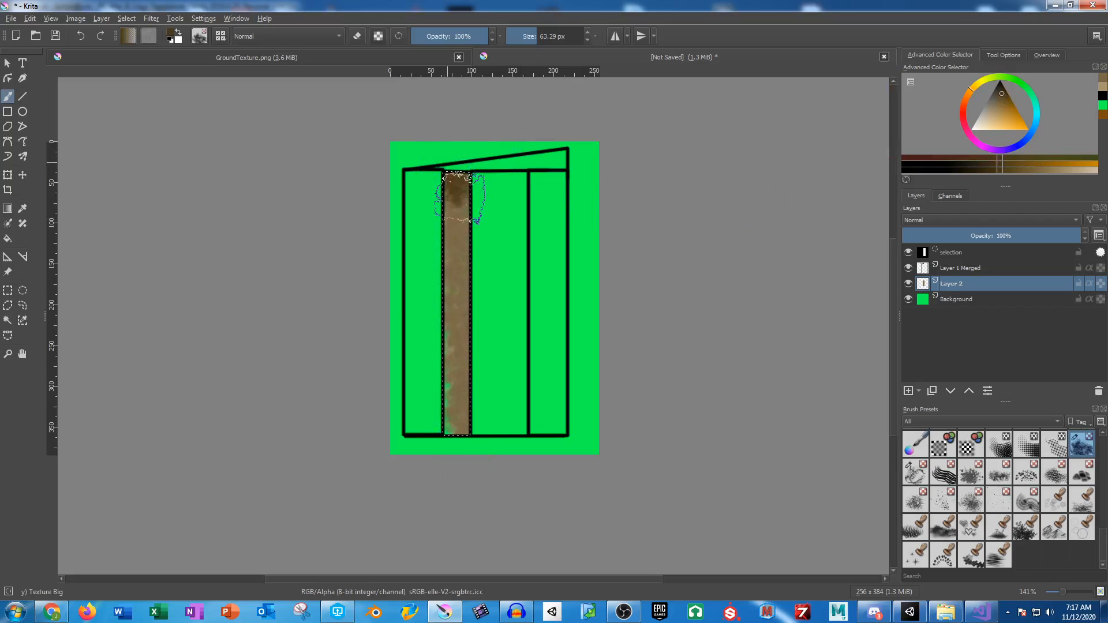
mouse_move(448, 399)
mouse_down()
mouse_move(450, 445)
mouse_move(496, 408)
mouse_up()
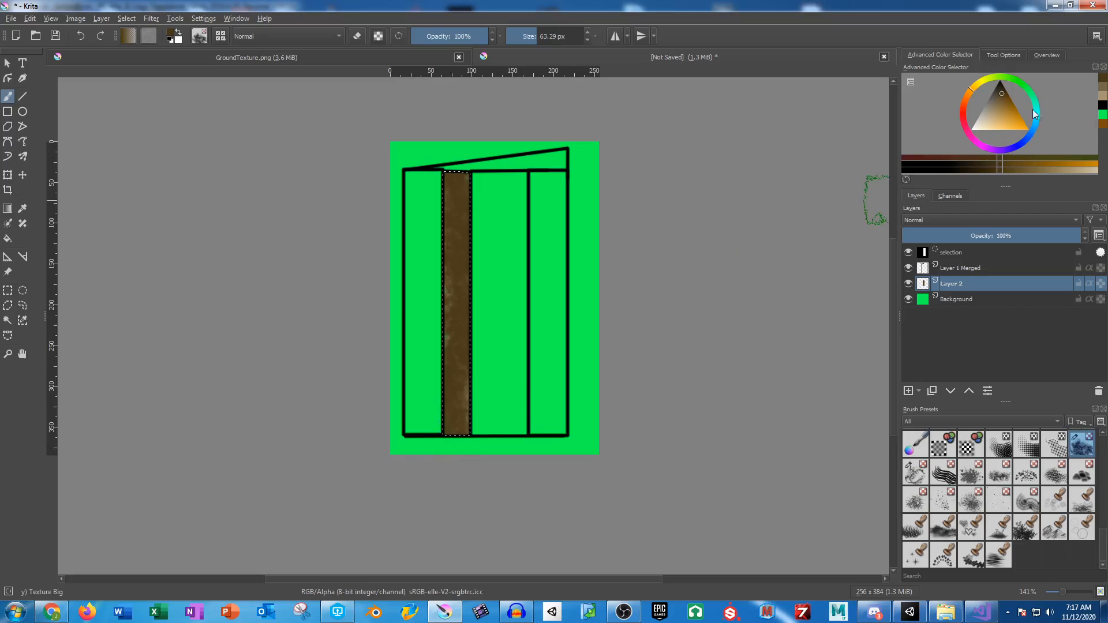
- Brush light golden tan over the dark narrow panel with the texture brush enlarged to 279.90 px
drag(1005, 107, 996, 118)
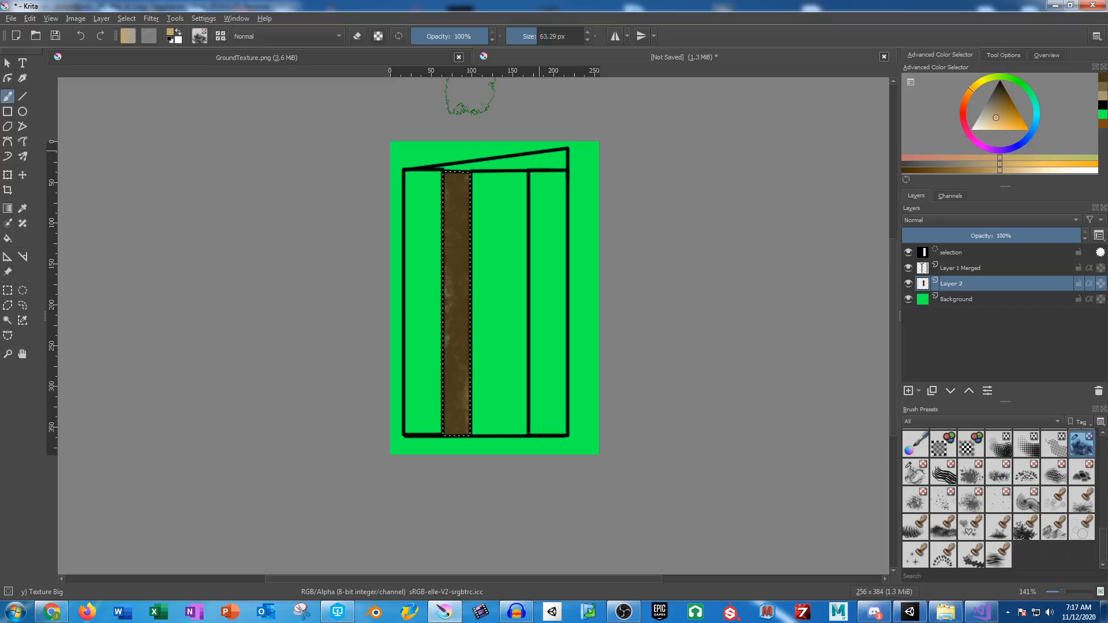
drag(520, 36, 555, 36)
mouse_move(526, 161)
mouse_down()
mouse_move(488, 198)
mouse_move(466, 339)
mouse_move(483, 441)
mouse_up()
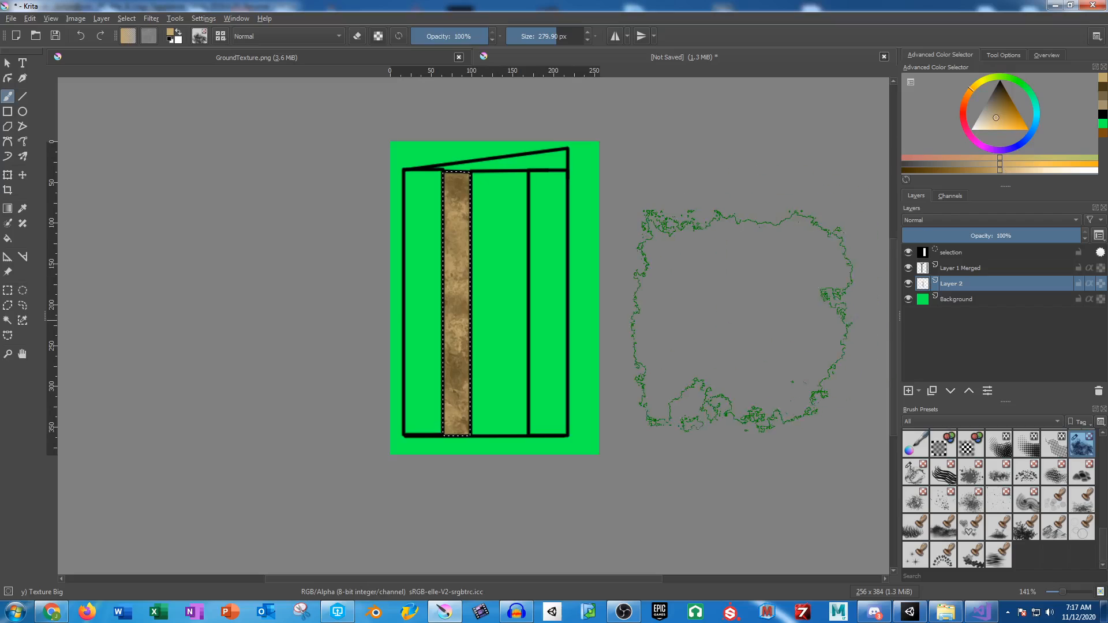
- Select the inside of the leftmost panel by contiguous area and grow the selection by 2 px
click(7, 320)
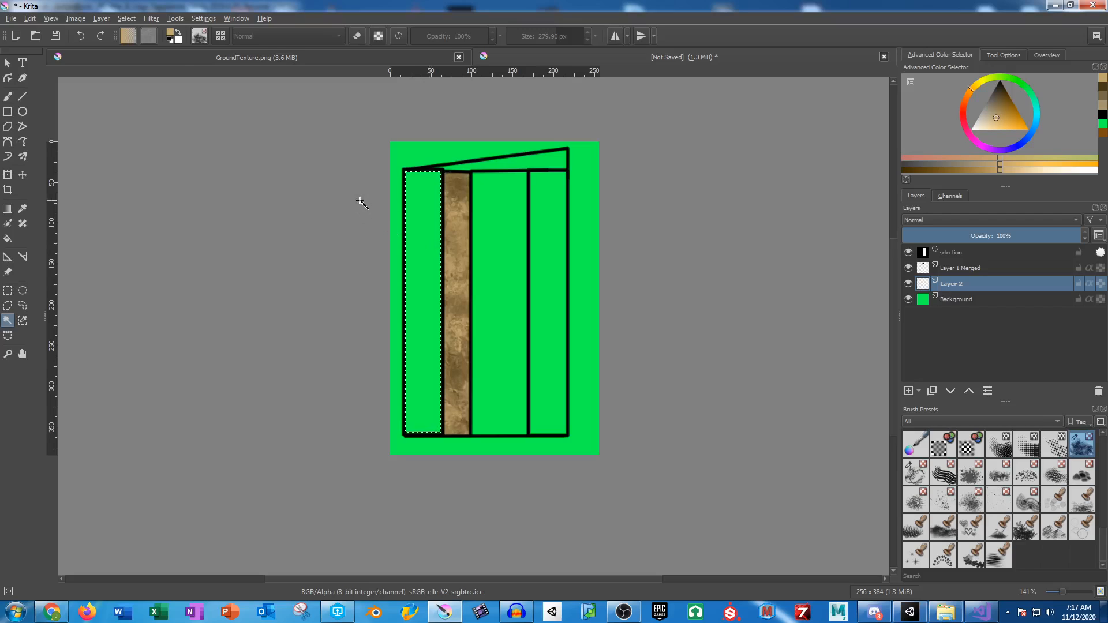
click(101, 19)
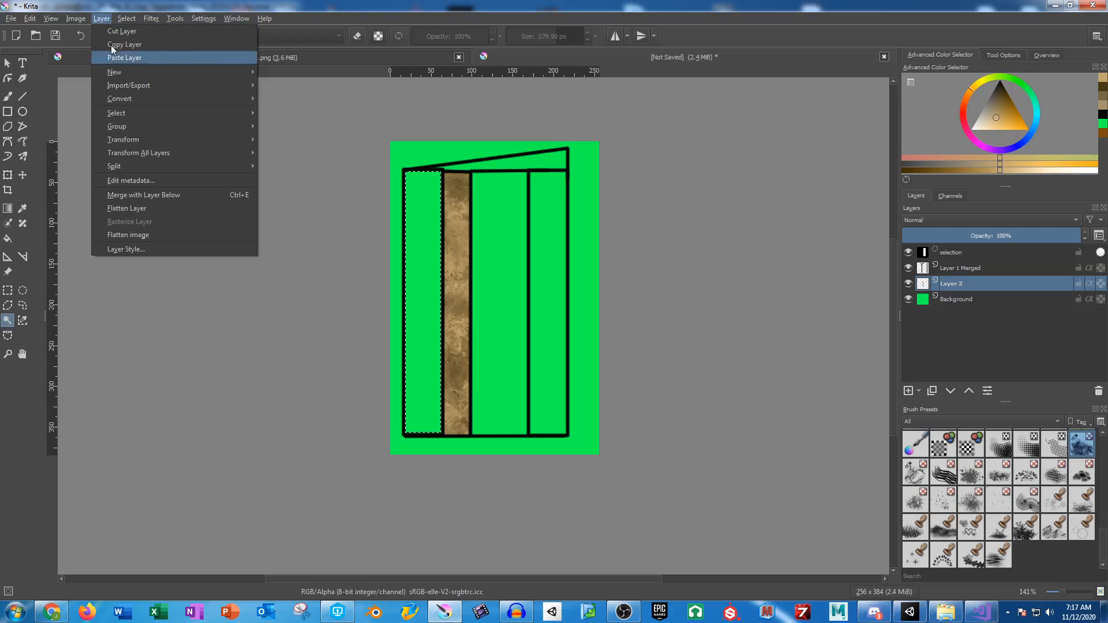
mouse_move(124, 19)
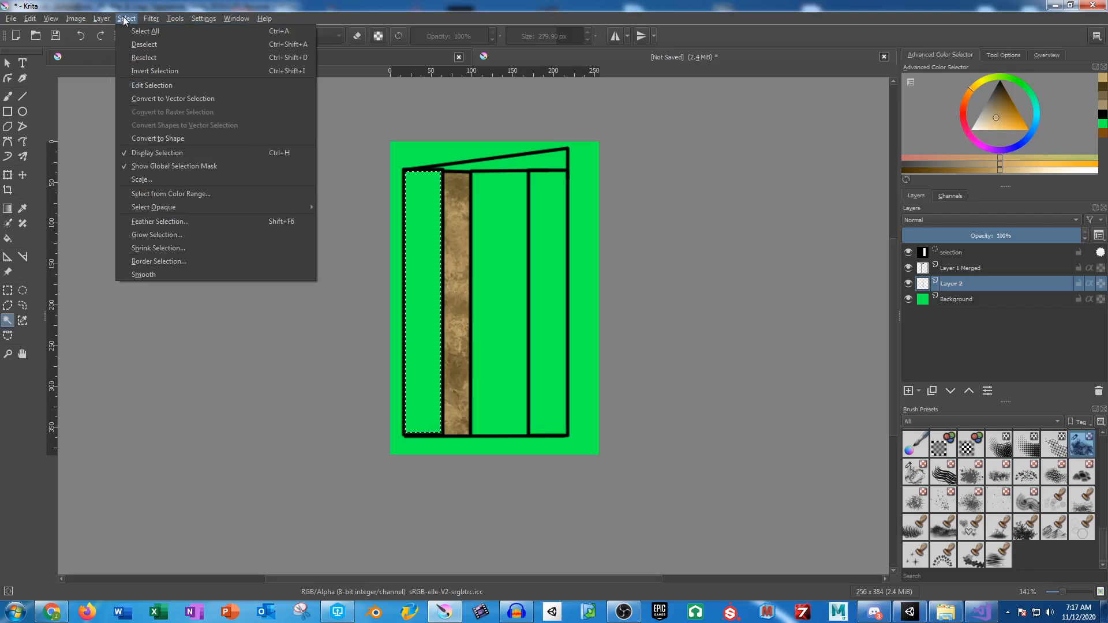
click(191, 236)
text(2)
key(Return)
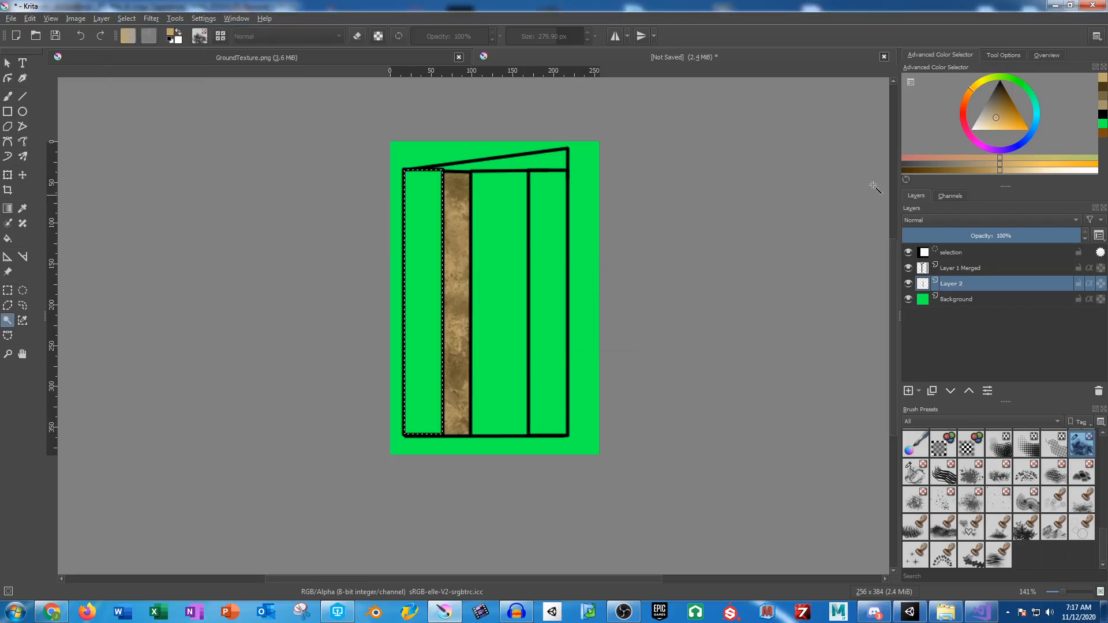
- Paint the leftmost panel with a tan texture base and cover it with medium brown, reusing recent colors
click(1105, 101)
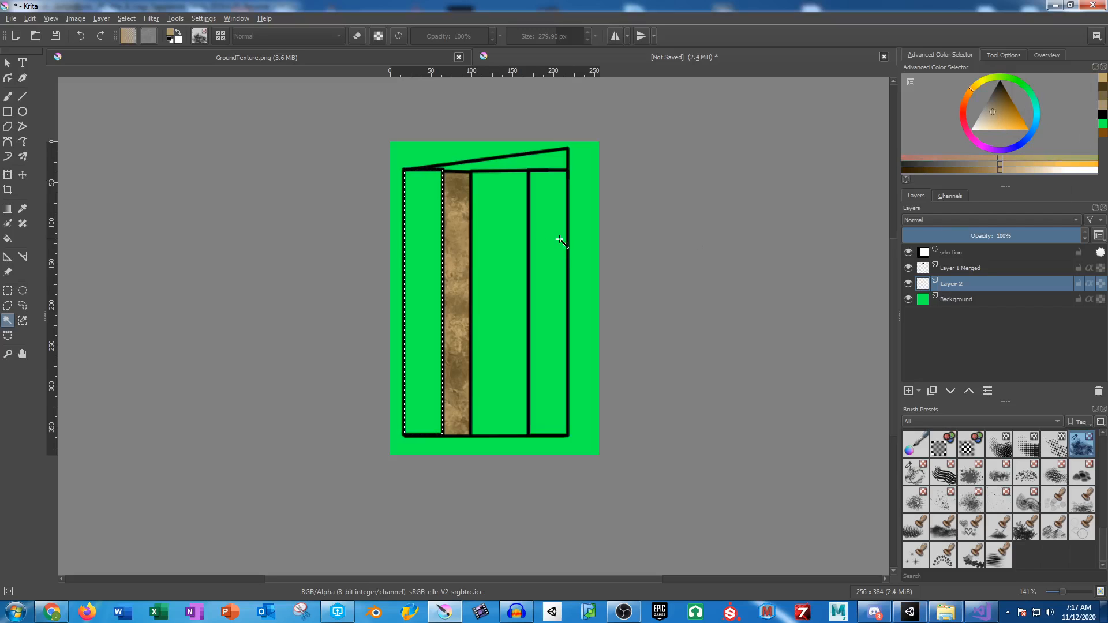
key(b)
drag(425, 210, 433, 421)
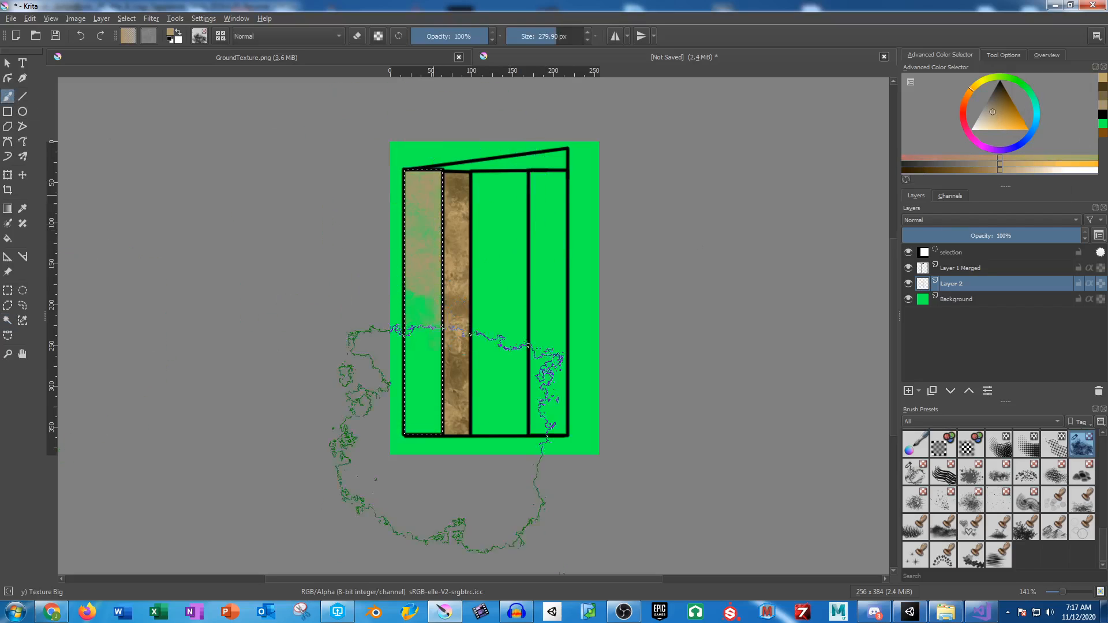
click(1103, 105)
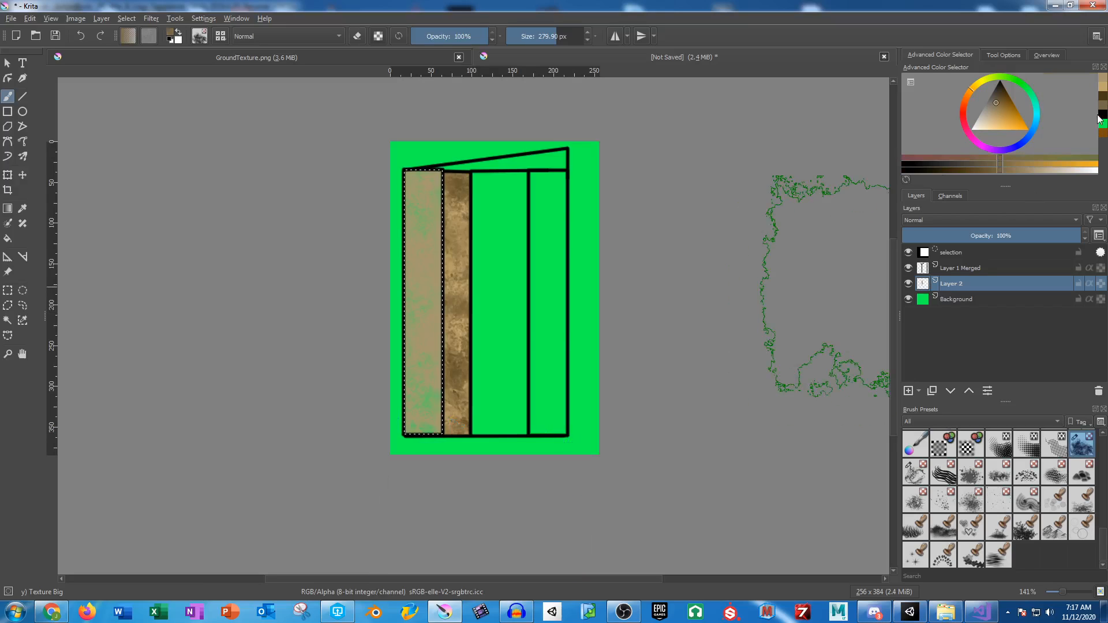
drag(399, 169, 411, 415)
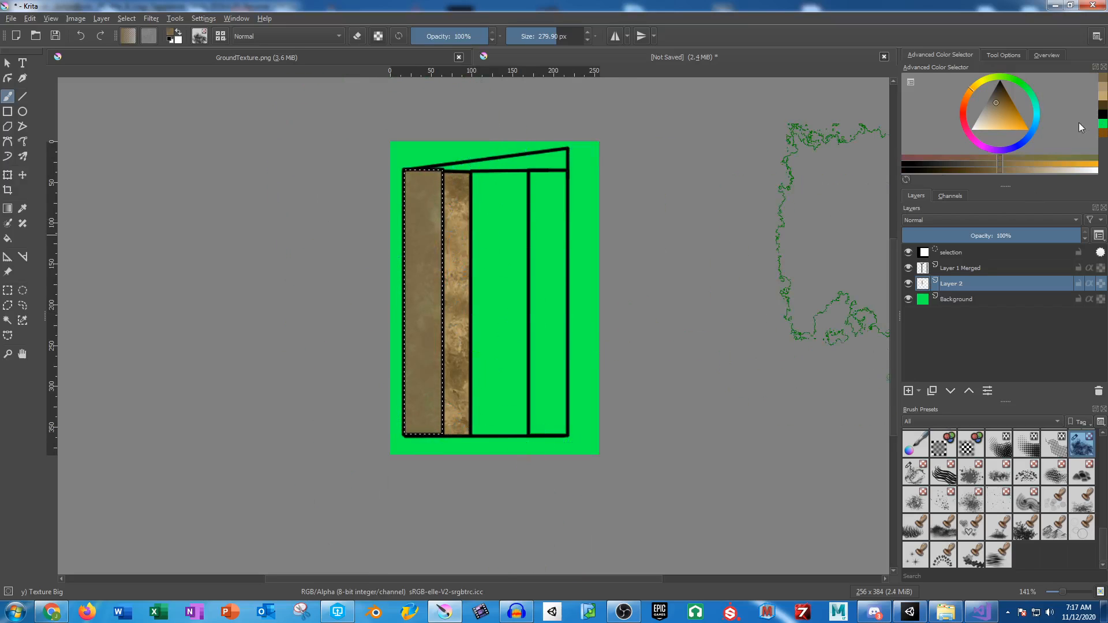
- Layer light golden tan, dark brown and muted tan textures over the leftmost panel for a mottled look
click(1101, 96)
drag(458, 216, 459, 442)
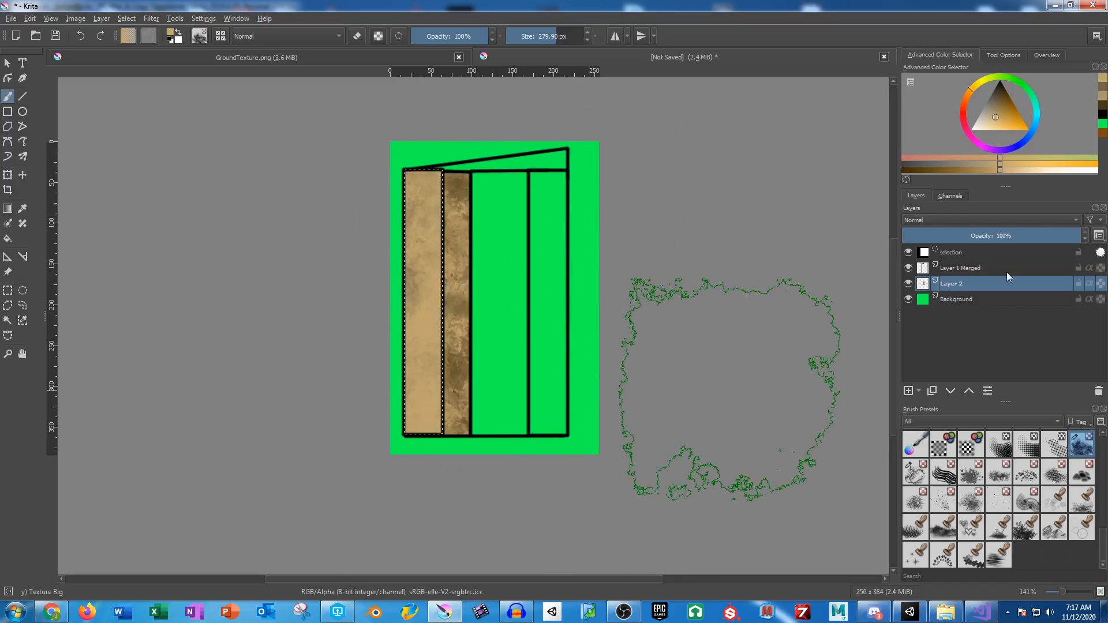
click(1103, 105)
drag(436, 212, 462, 438)
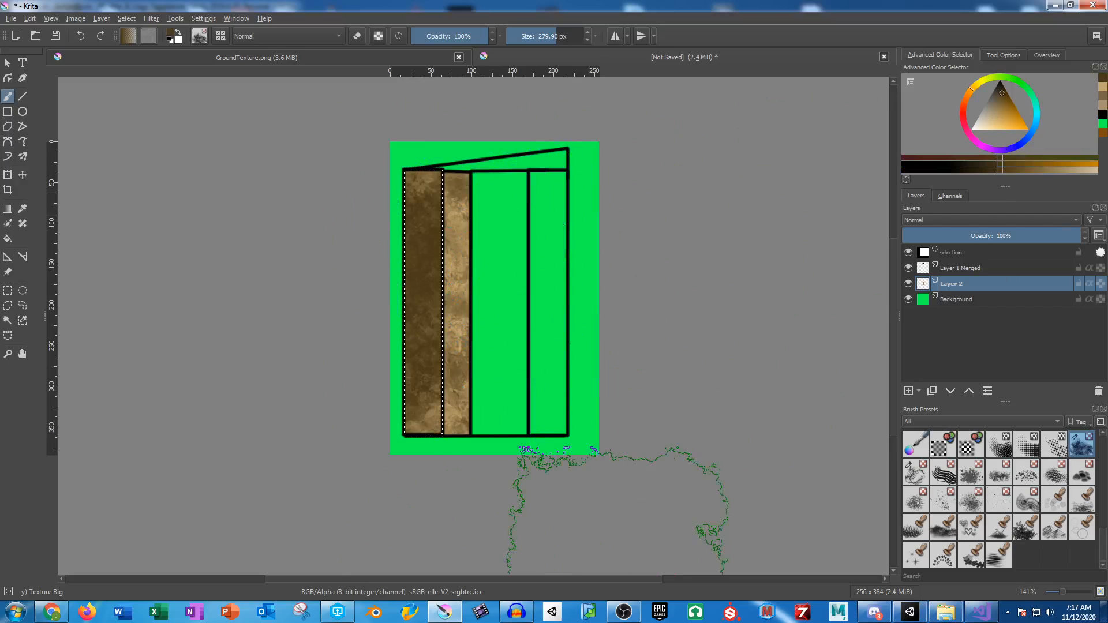
click(1102, 106)
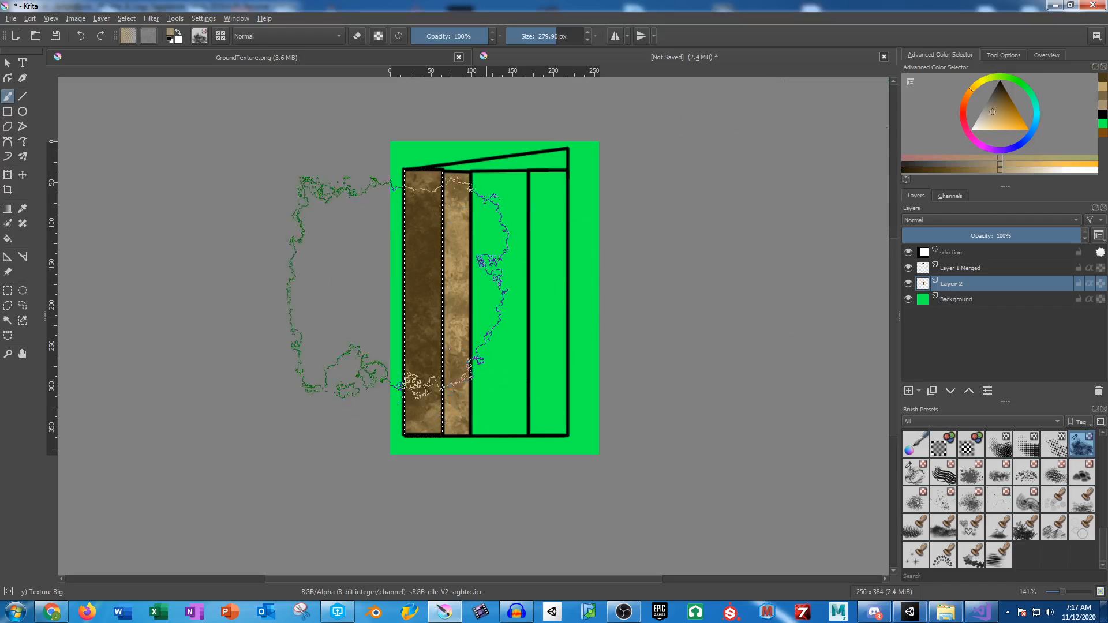
drag(408, 250, 425, 344)
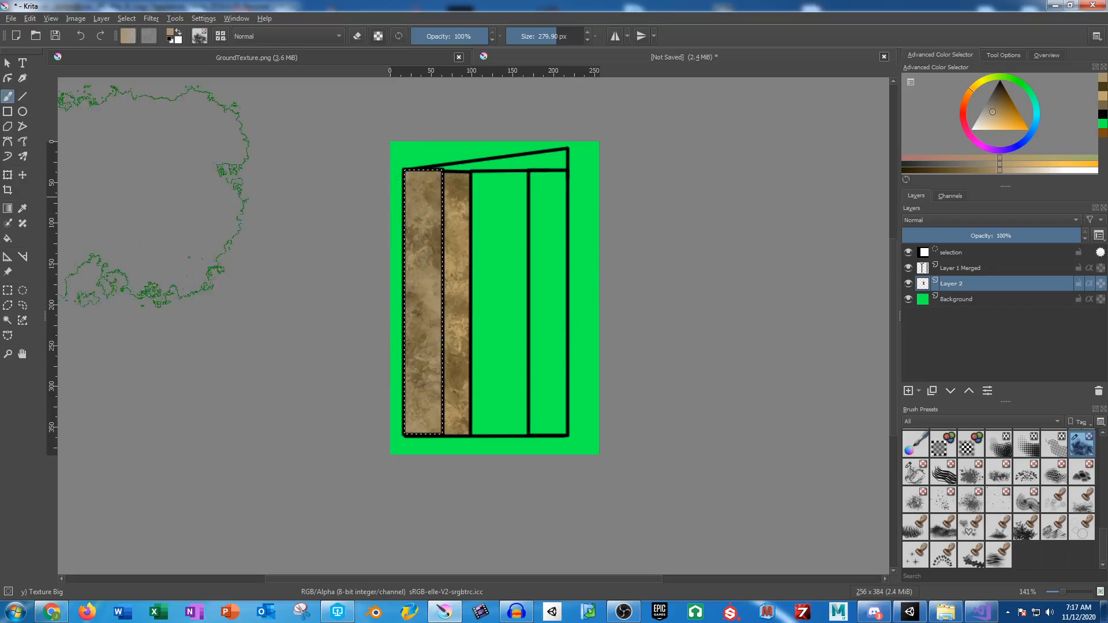
- Switch to the Basic-1 brush, try a rectangle along the outline's right edge, and clear the active selection
scroll(1082, 544, up, 5)
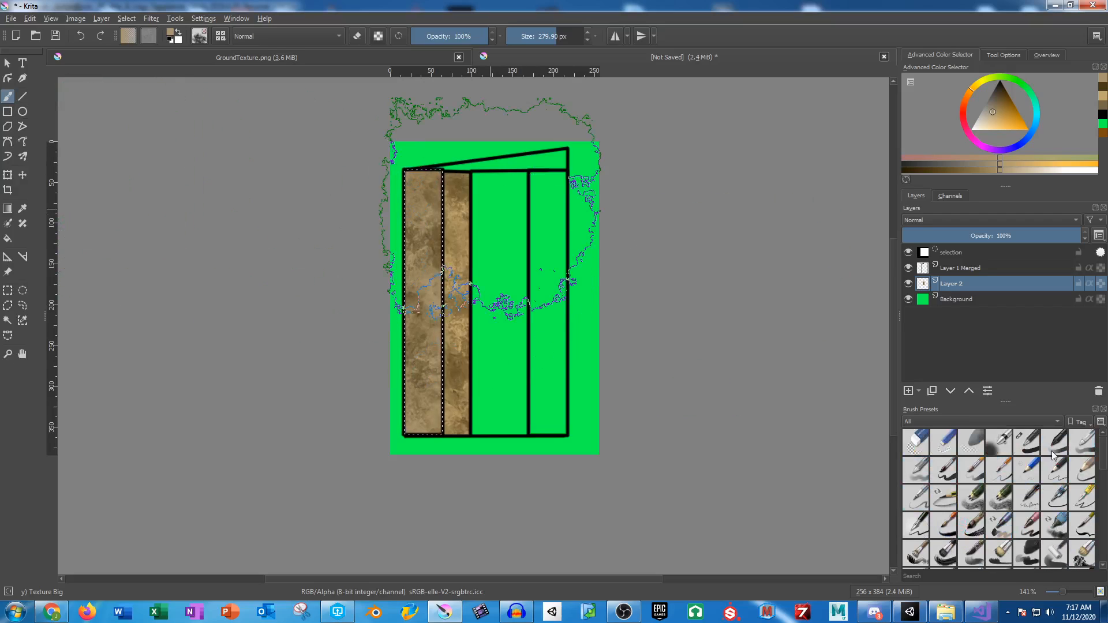
click(1027, 443)
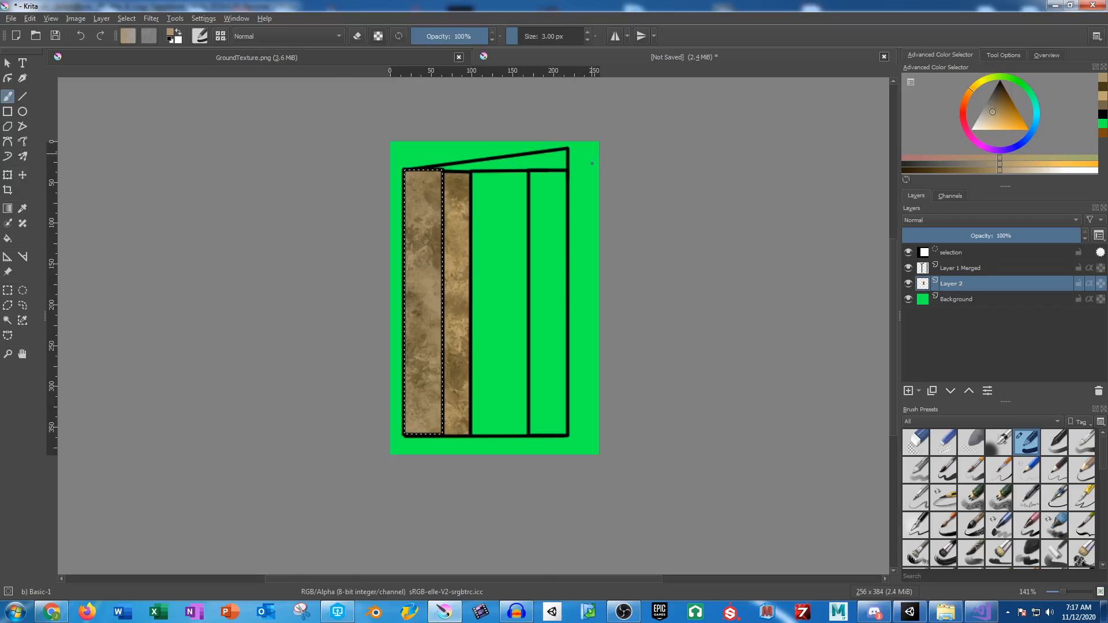
scroll(592, 163, up, 2)
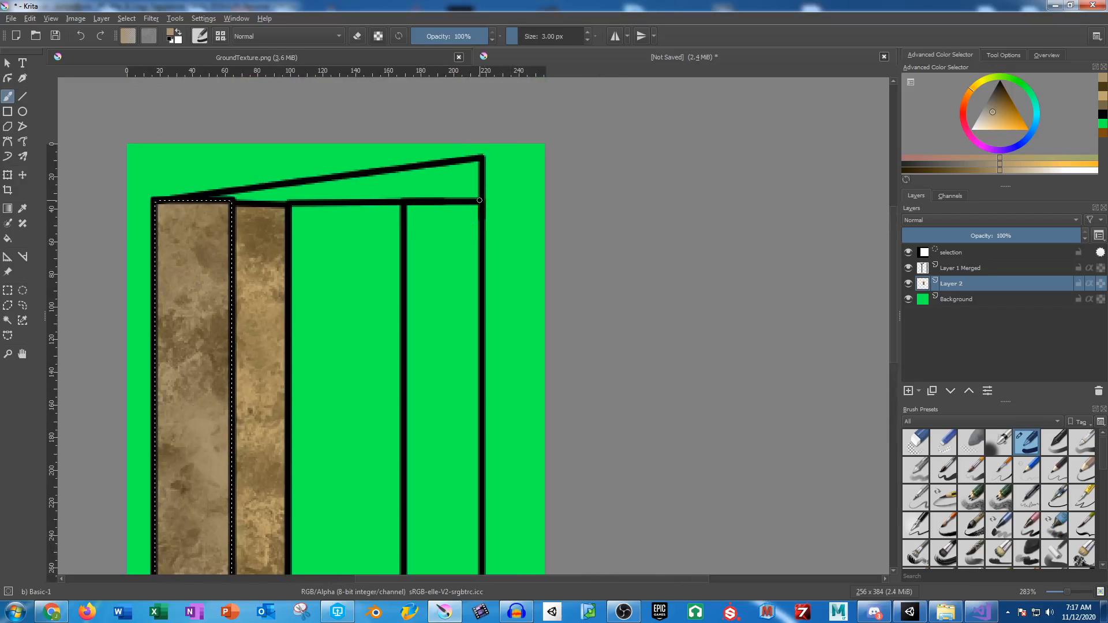
scroll(481, 202, down, 2)
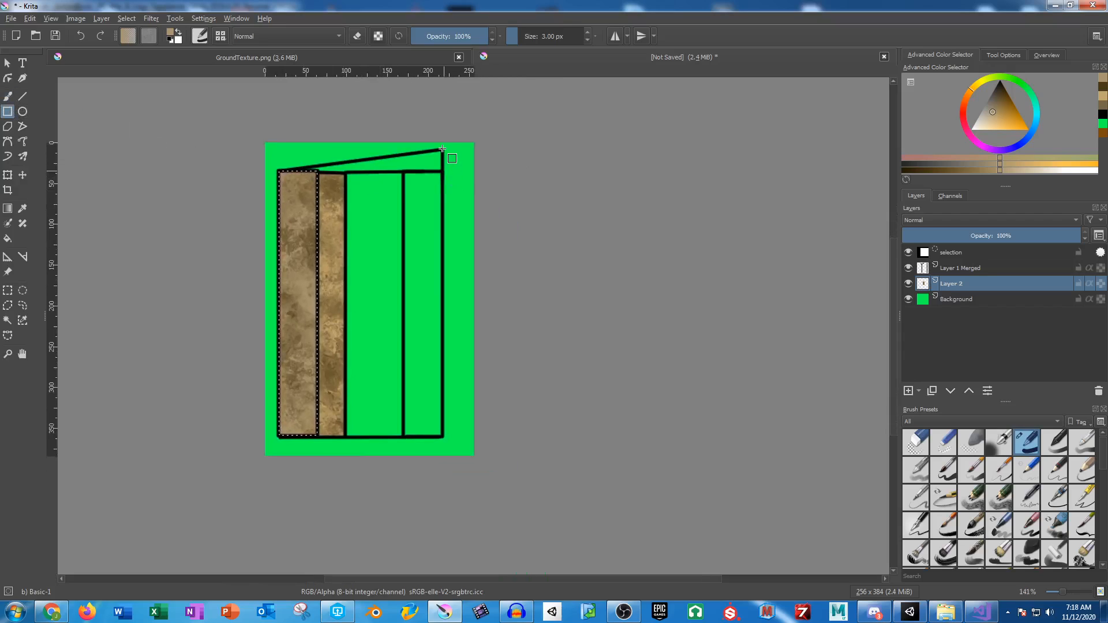
drag(442, 151, 468, 437)
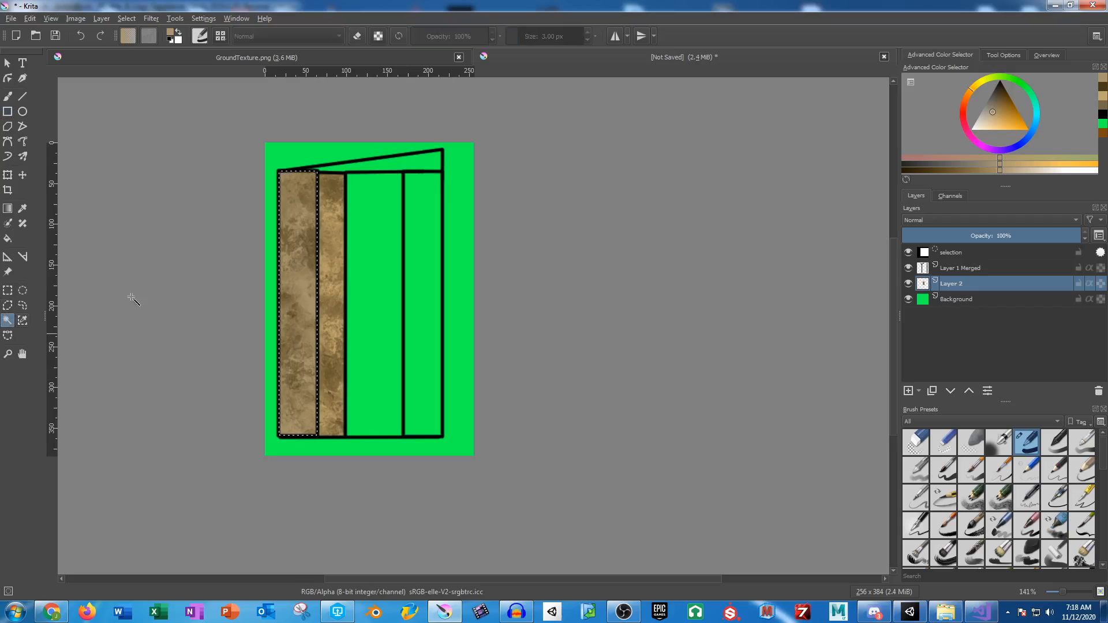
key(ctrl+shift+a)
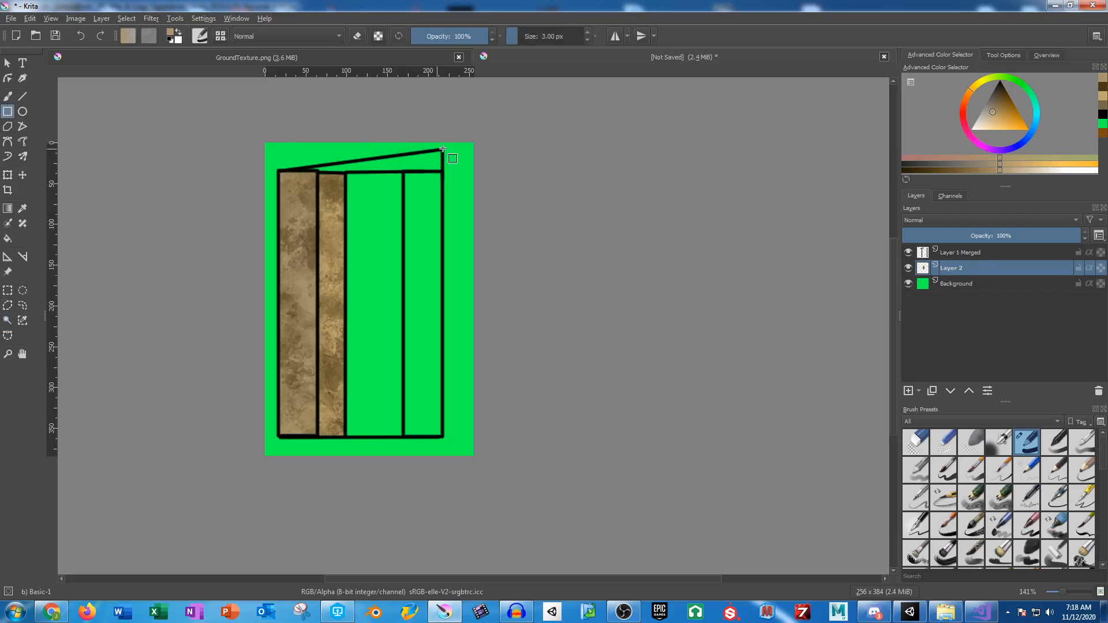
- Draw a tall, narrow black rectangle on Layer 2 against the outline's right edge, matching its full height
drag(442, 150, 470, 437)
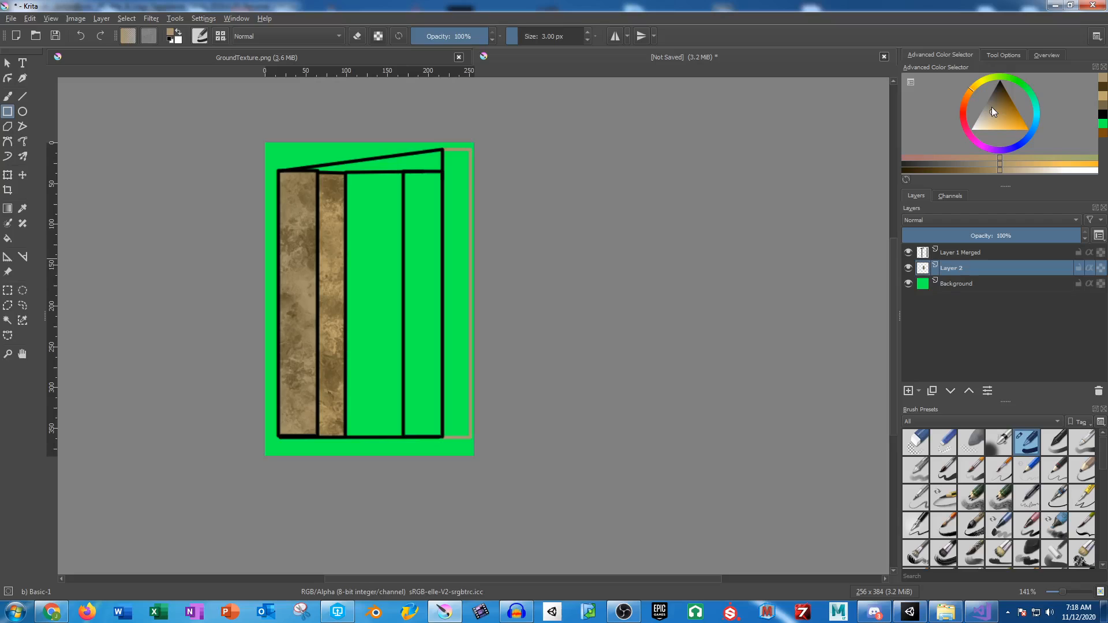
drag(1000, 114, 999, 82)
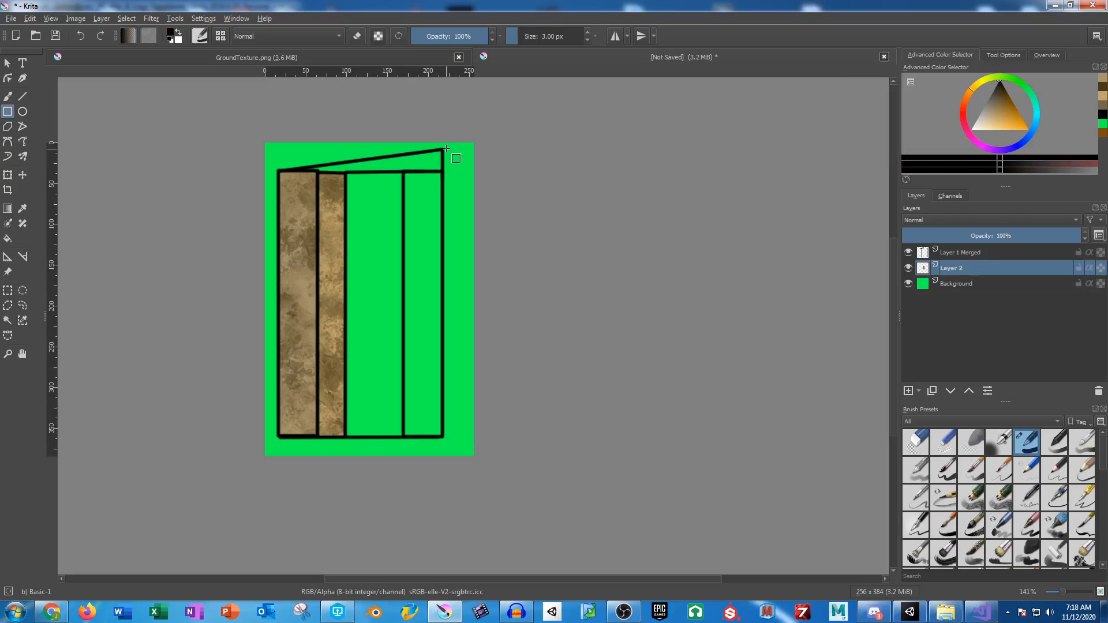
drag(442, 152, 465, 437)
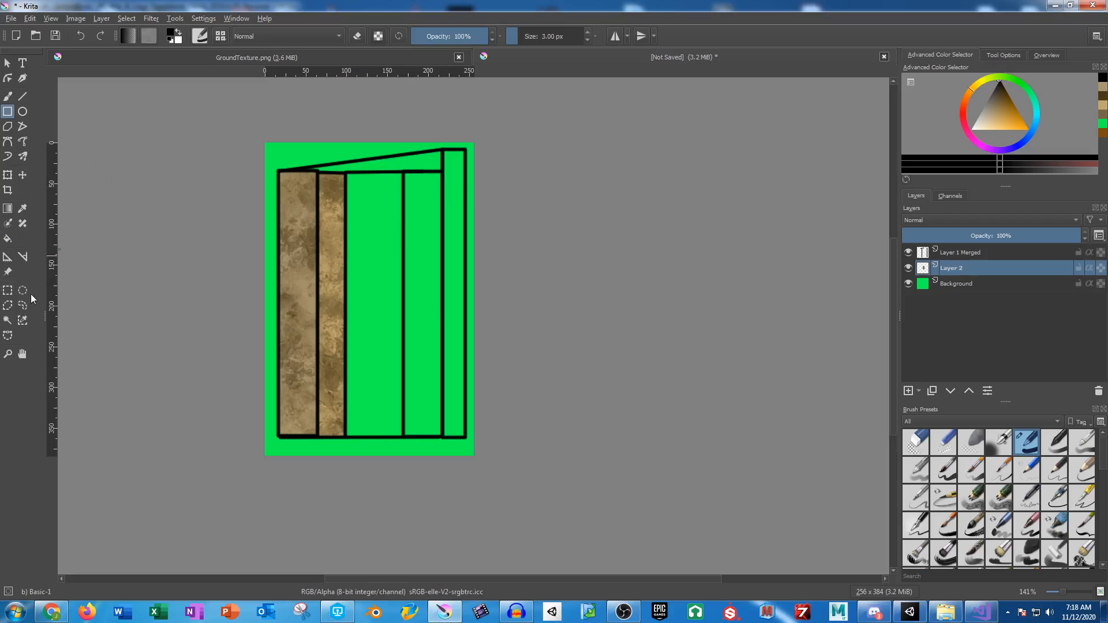
- Copy the textured panel second from the outline's left edge onto a new layer and move it over the narrow rightmost panel
click(8, 320)
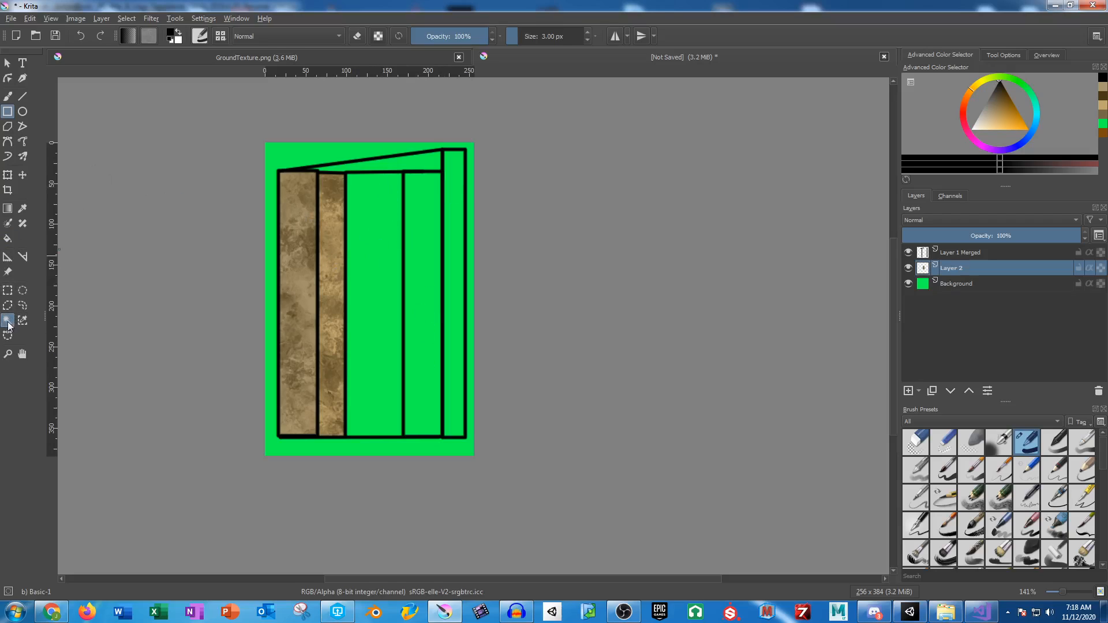
click(456, 220)
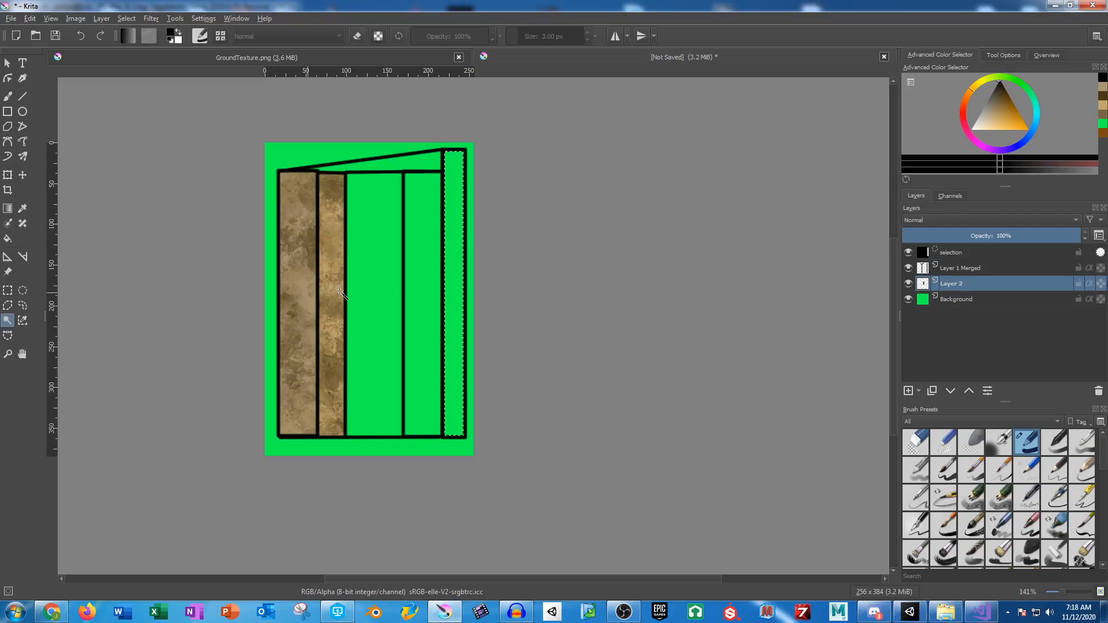
click(7, 290)
drag(378, 165, 318, 478)
key(ctrl+v)
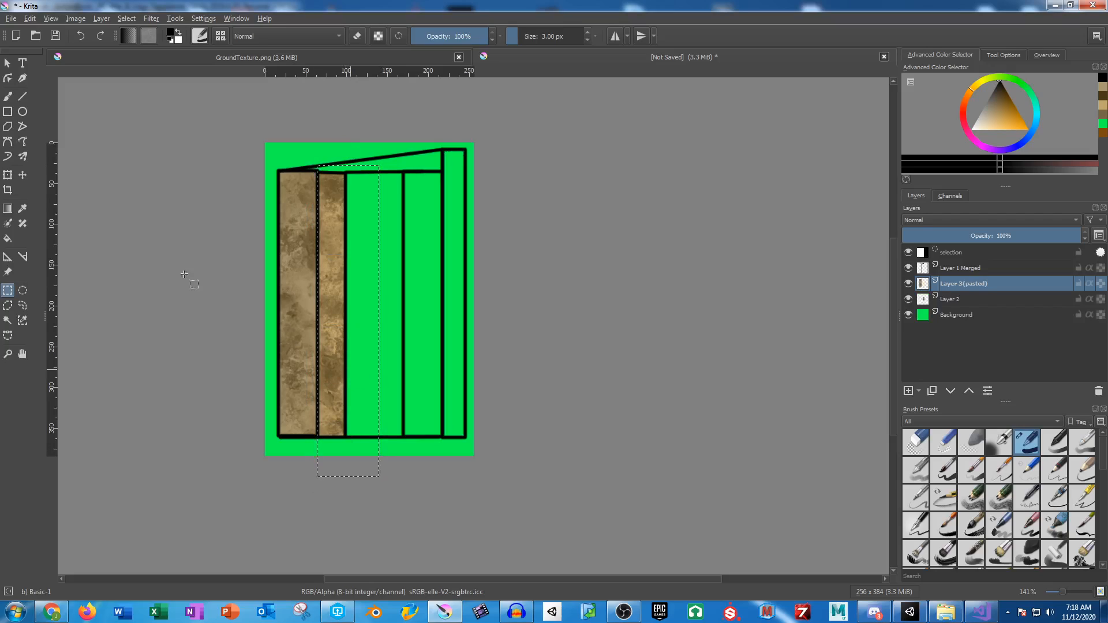
click(25, 177)
drag(341, 257, 455, 252)
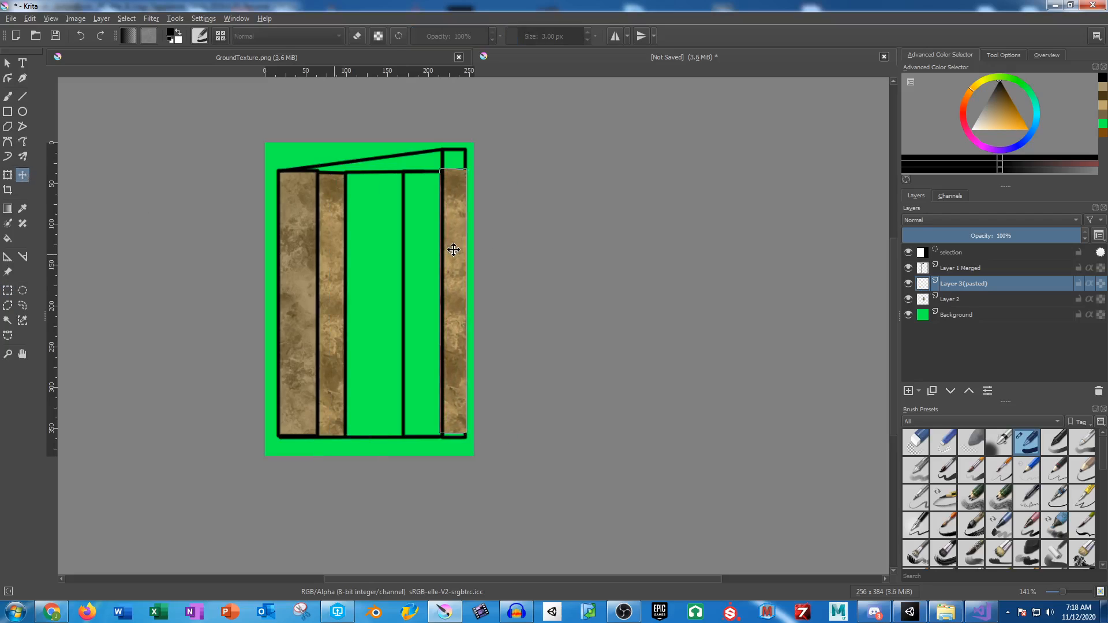
- Place the pasted texture layer beneath Layer 2 and resize it to fill the narrow rightmost panel's full height
drag(968, 286, 965, 306)
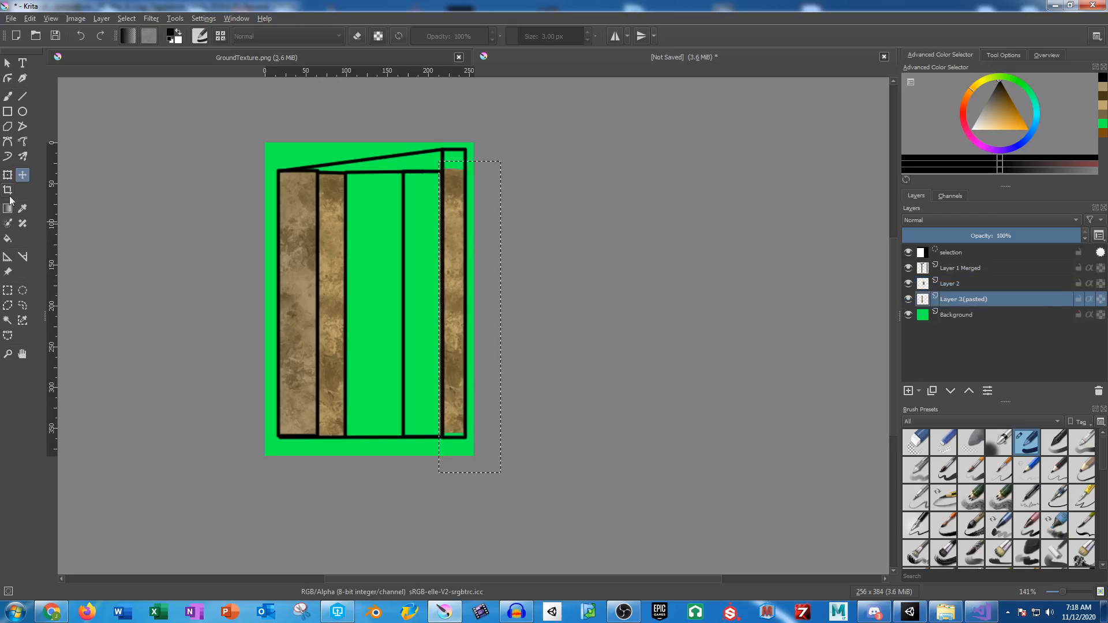
click(8, 177)
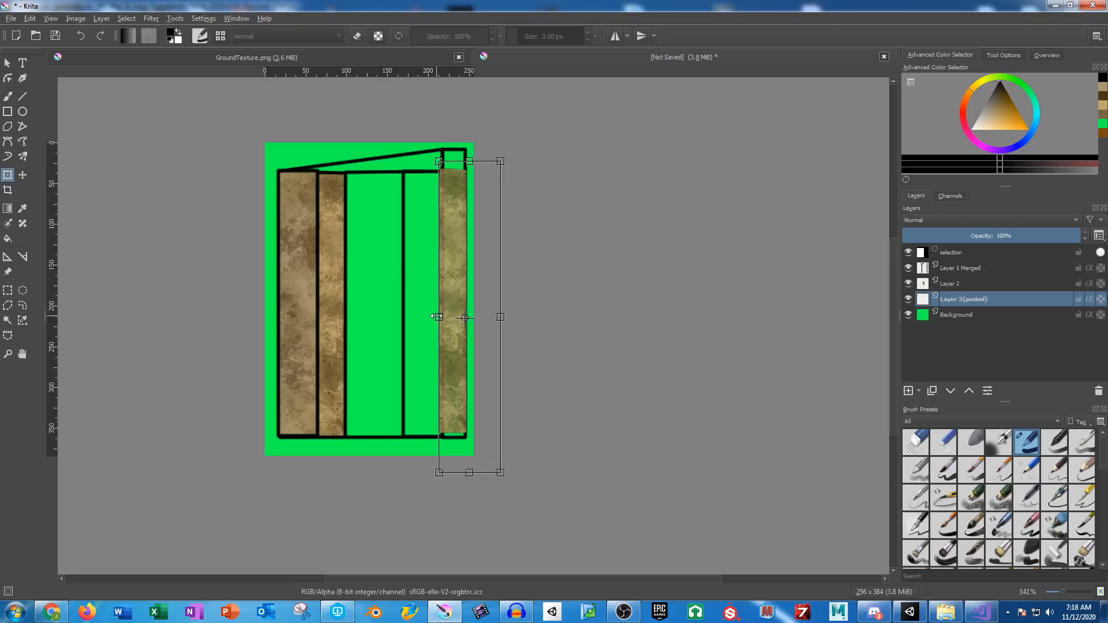
drag(438, 317, 442, 317)
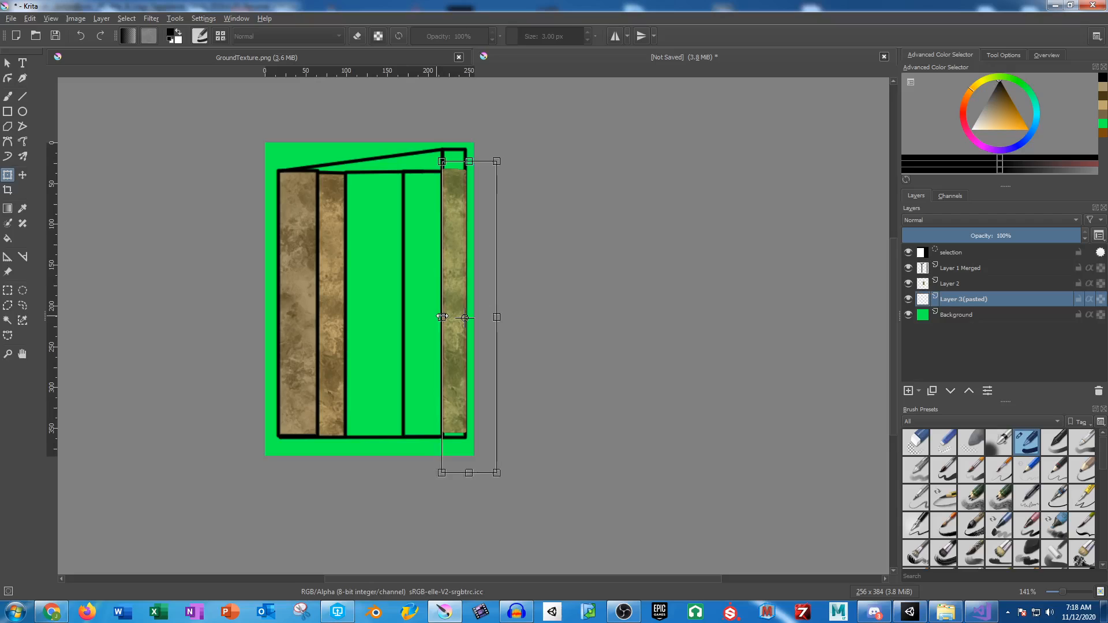
mouse_move(465, 167)
mouse_down()
mouse_move(471, 139)
mouse_move(461, 177)
mouse_up()
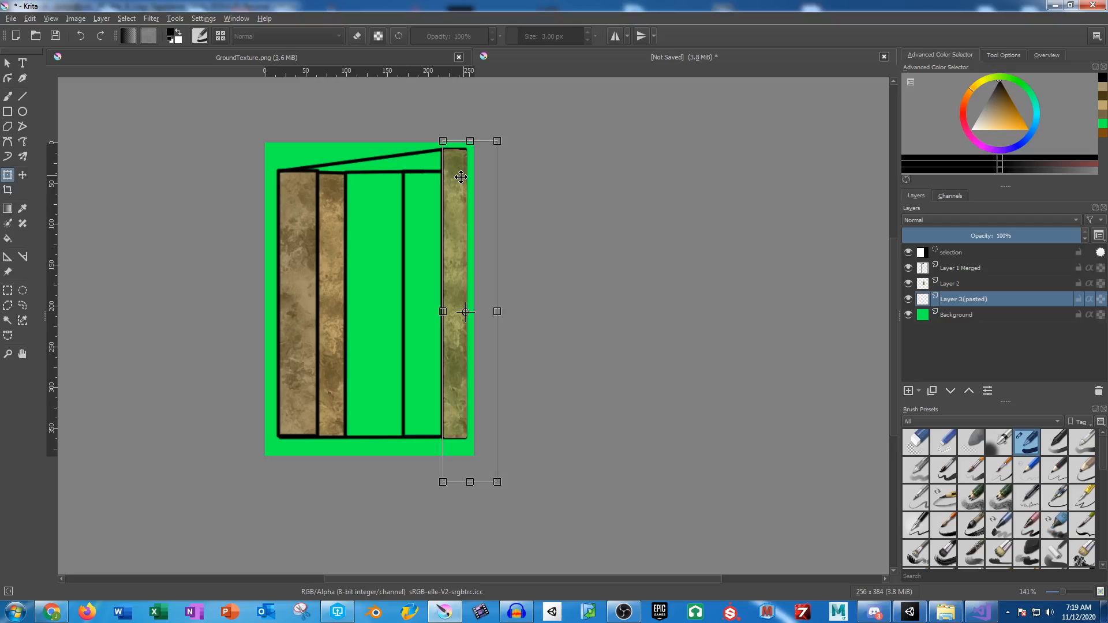
key(Return)
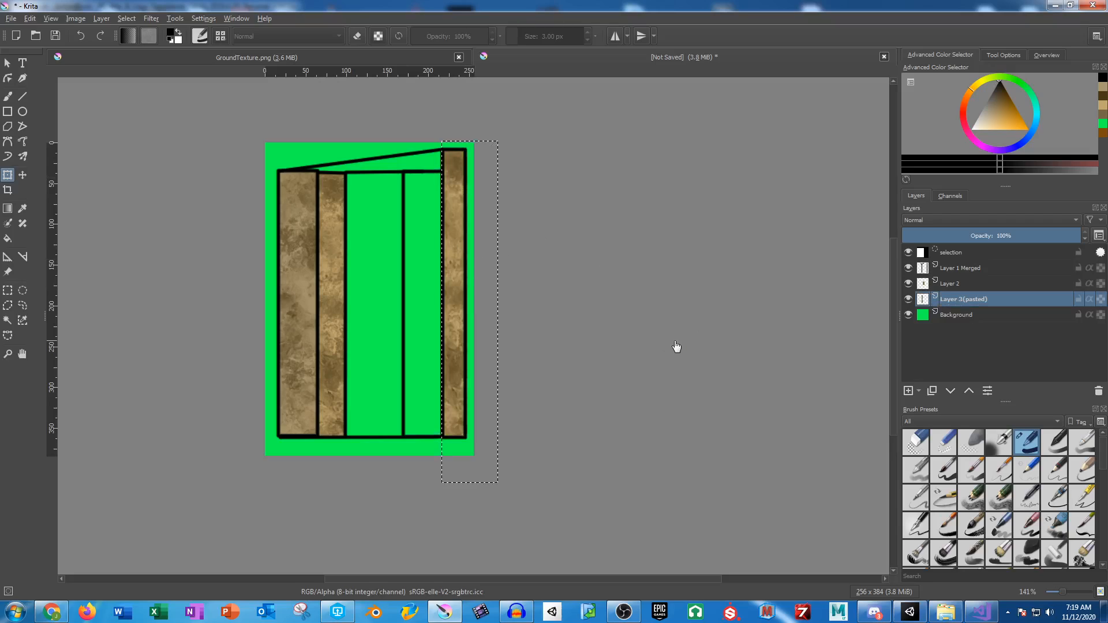
- Copy the leftmost panel's texture from Layer 2 onto a new layer and move it over the panel beside the narrow rightmost one
click(8, 290)
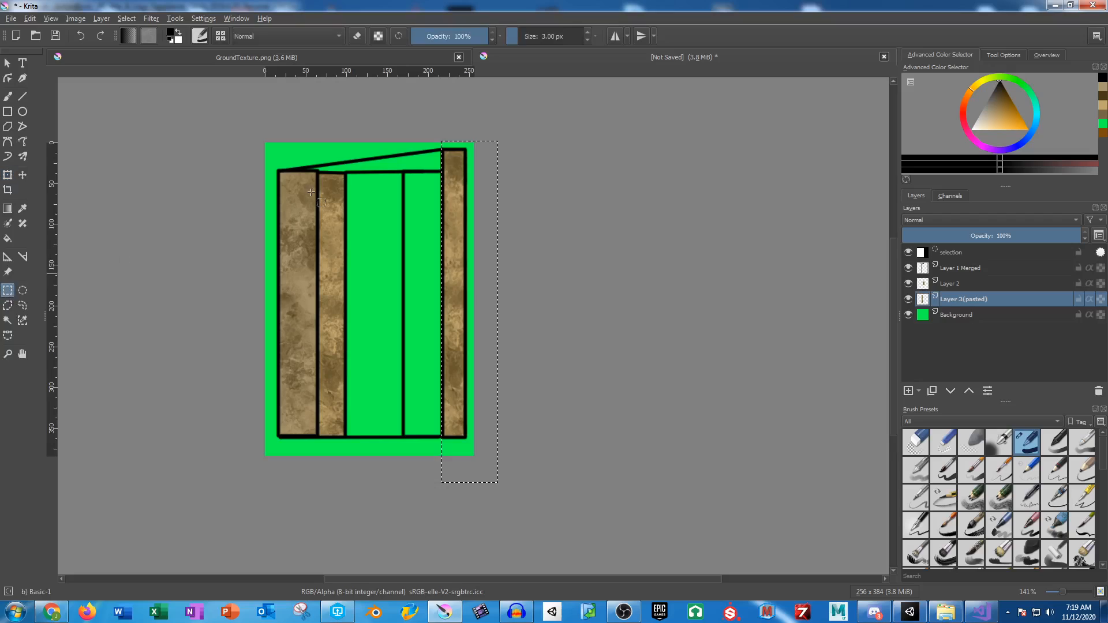
drag(279, 170, 318, 437)
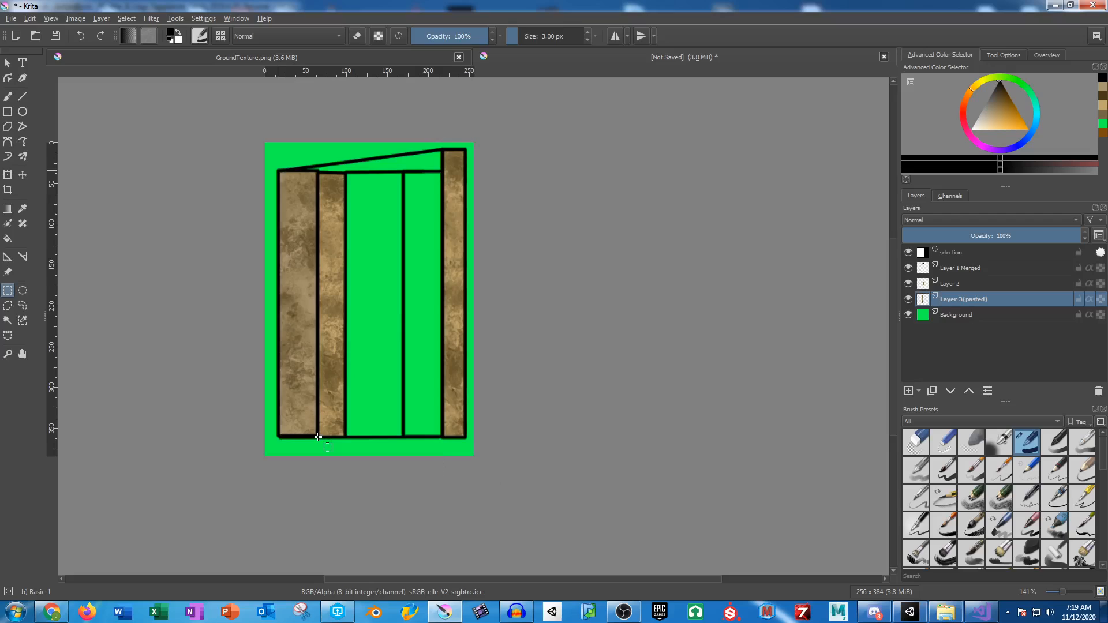
click(957, 288)
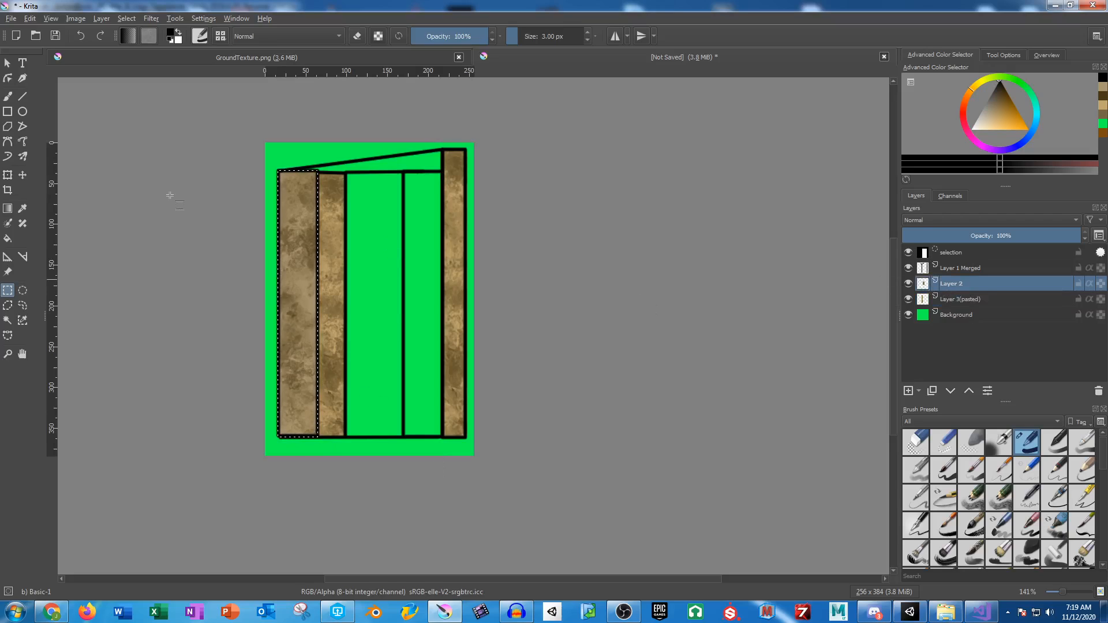
key(ctrl+c)
key(ctrl+v)
click(23, 175)
drag(344, 261, 442, 250)
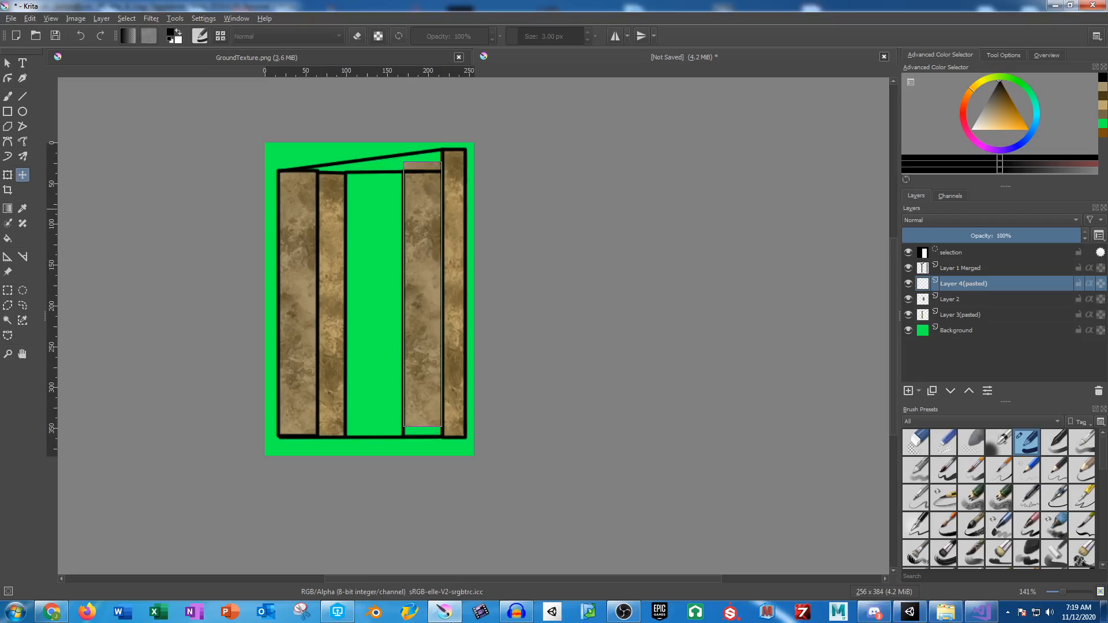
- Stretch the pasted texture vertically so it reaches from the sloped top line down to the bottom outline
click(7, 175)
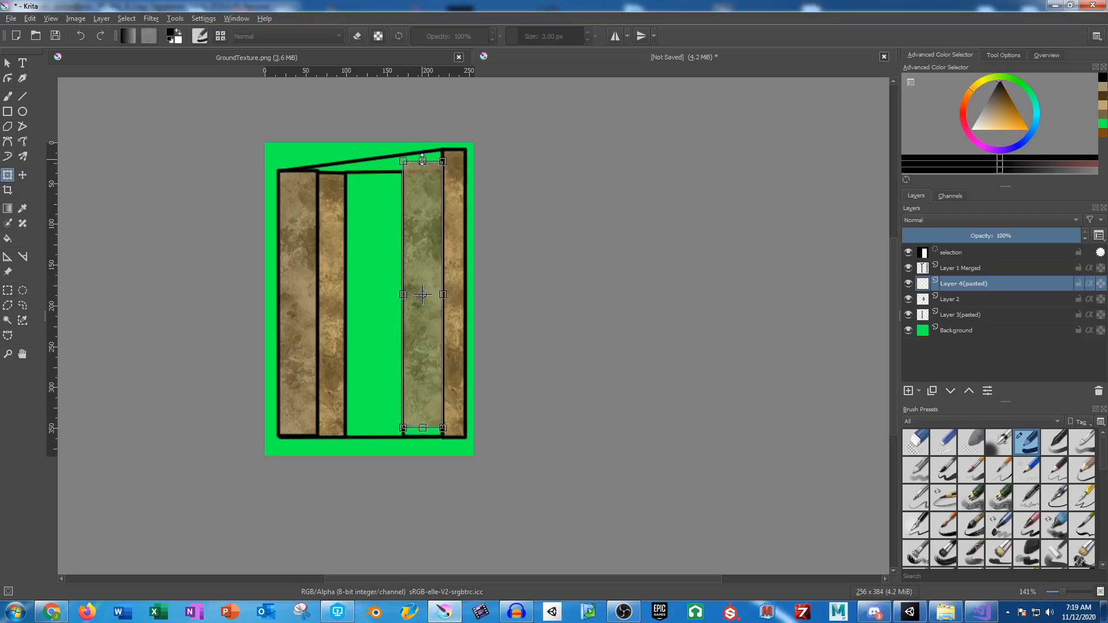
drag(423, 159, 423, 151)
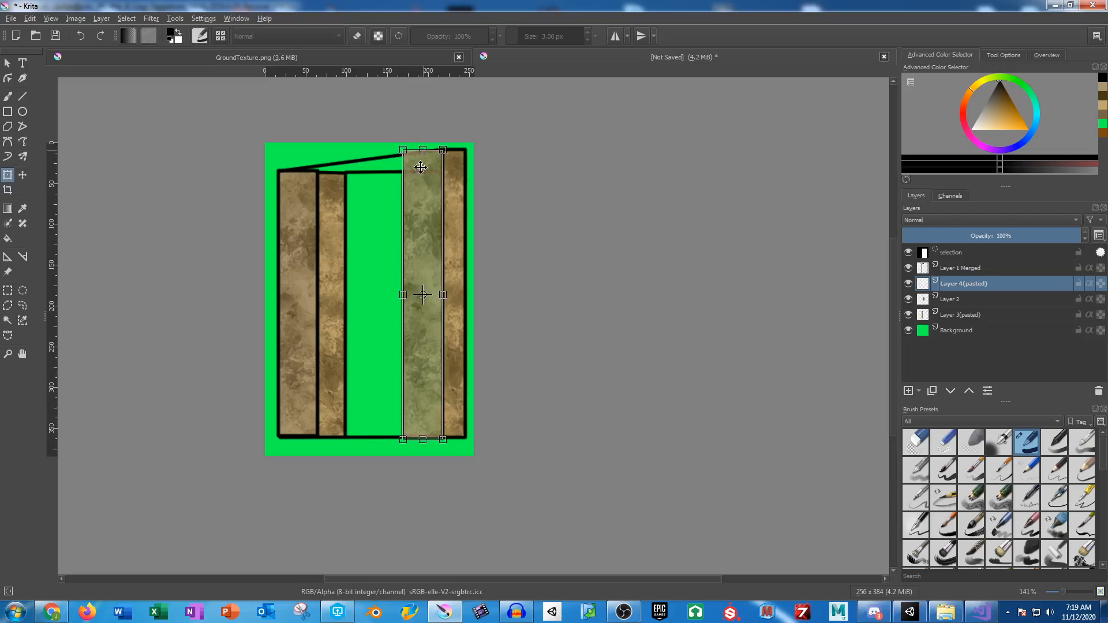
key(Return)
- Delete the horizontal outline segment on Layer 1 Merged that crosses the newly textured panel near its top
scroll(423, 210, up, 4)
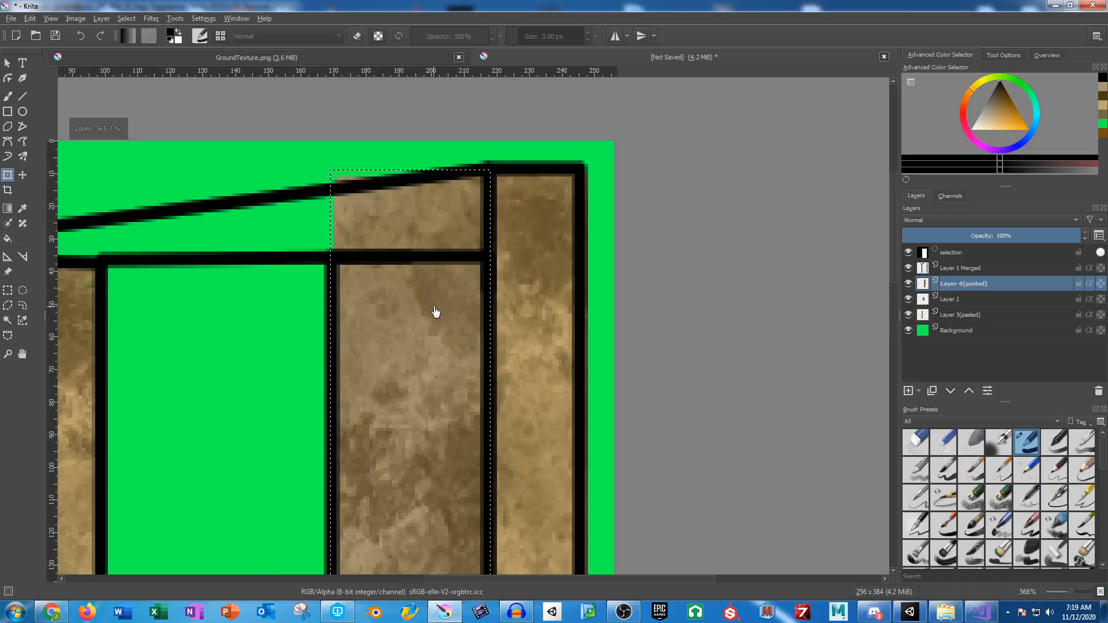
click(977, 267)
click(8, 290)
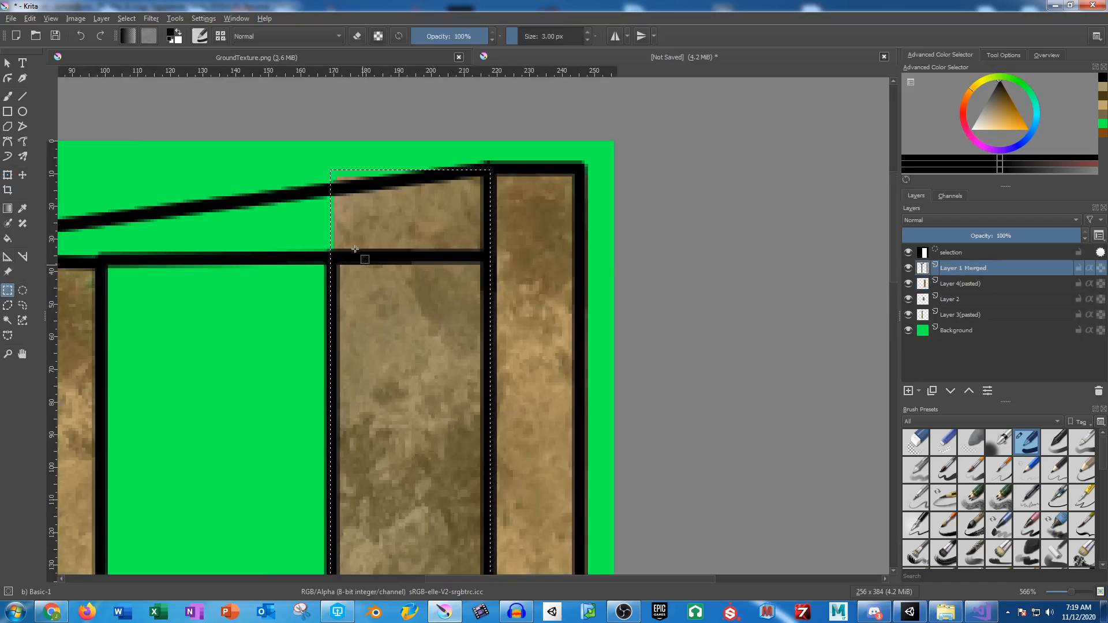
drag(338, 242, 480, 278)
key(Delete)
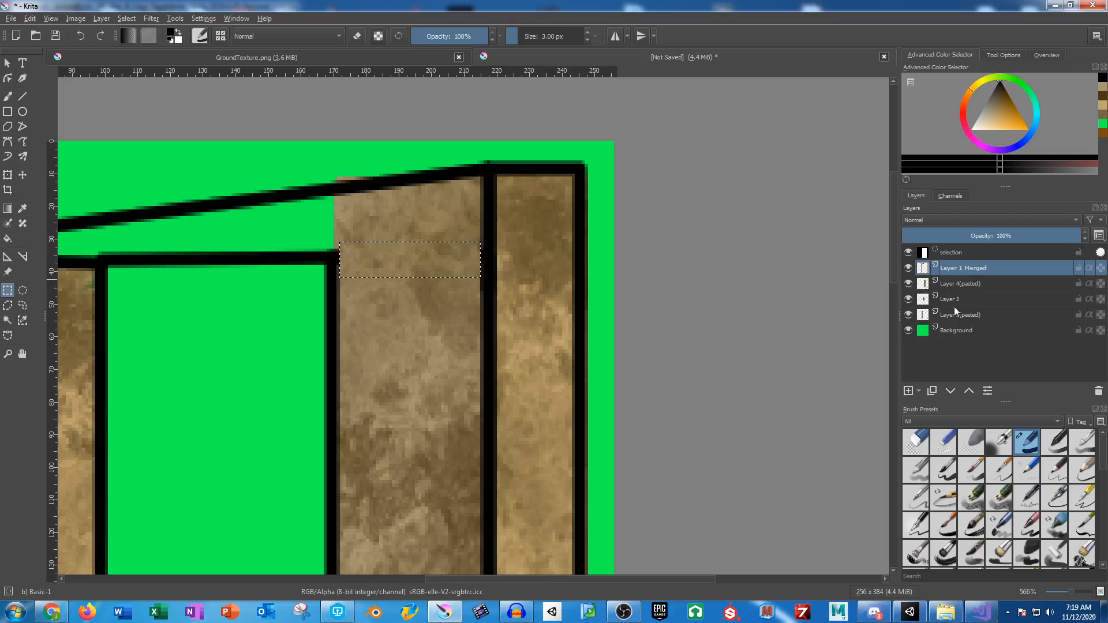
- Check what Layer 2 contains by toggling its visibility, move Layer 4(pasted) beneath it, and clear the selection
click(908, 299)
click(908, 298)
drag(949, 283, 956, 306)
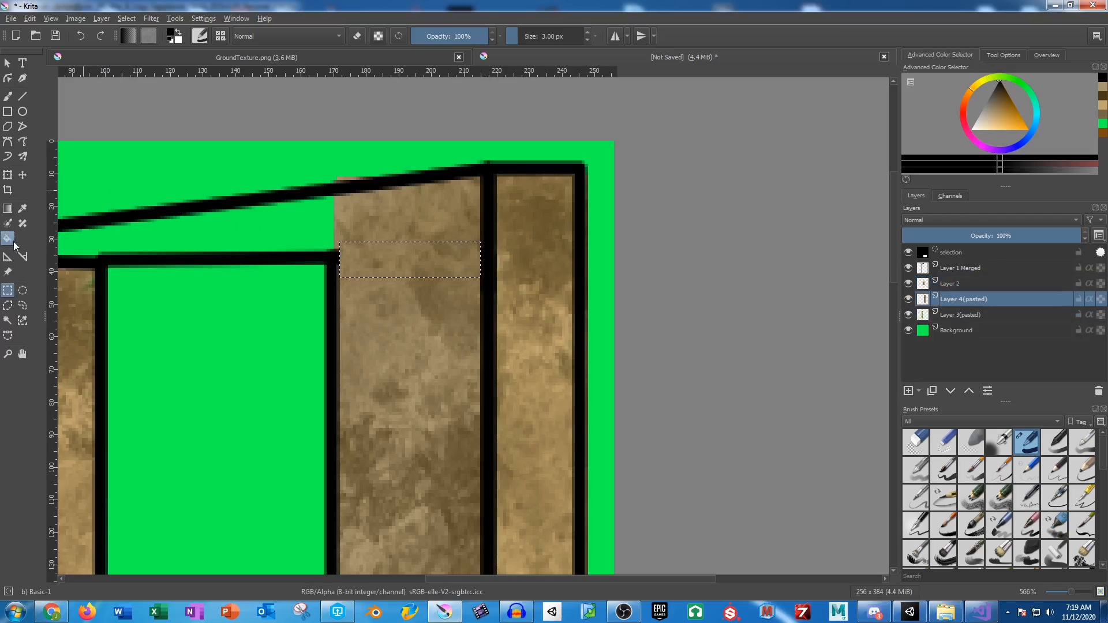
key(ctrl+shift+a)
key(b)
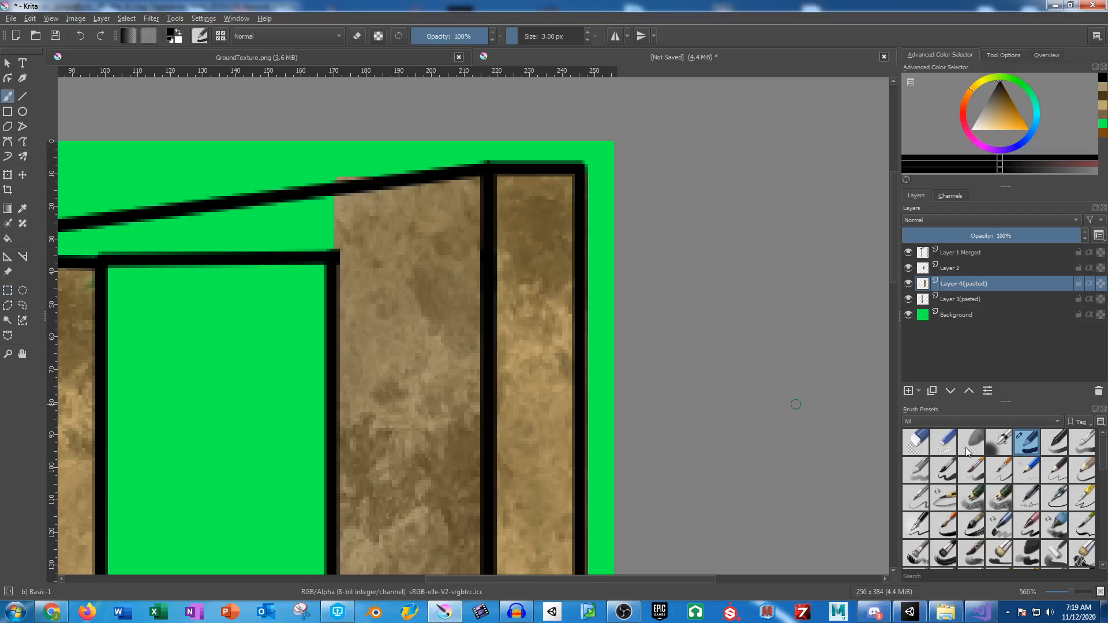
click(915, 442)
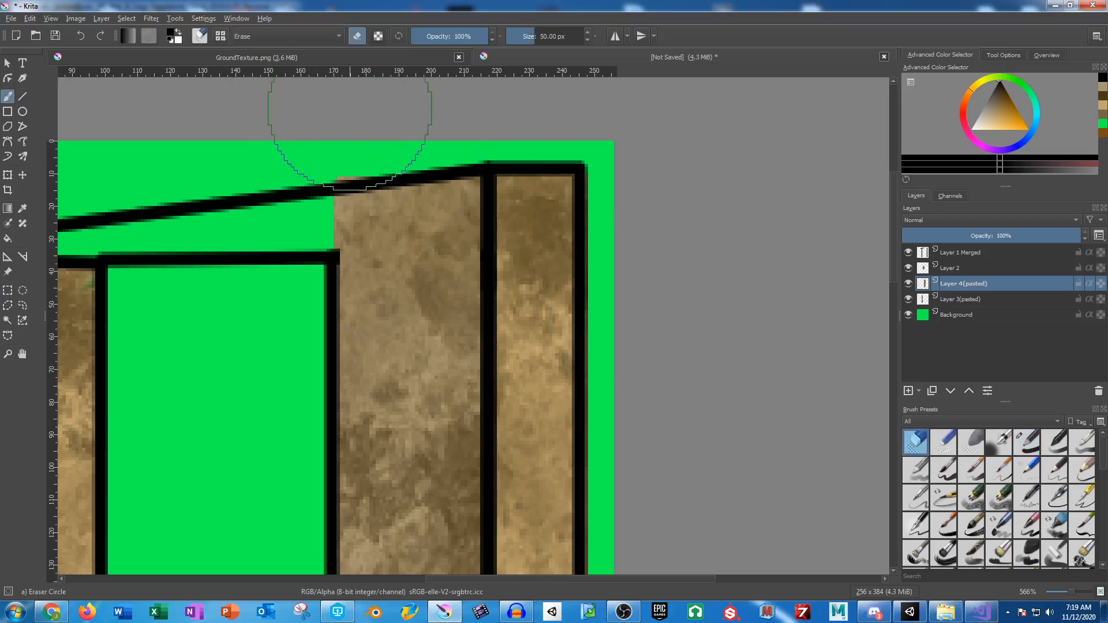
scroll(472, 259, down, 1)
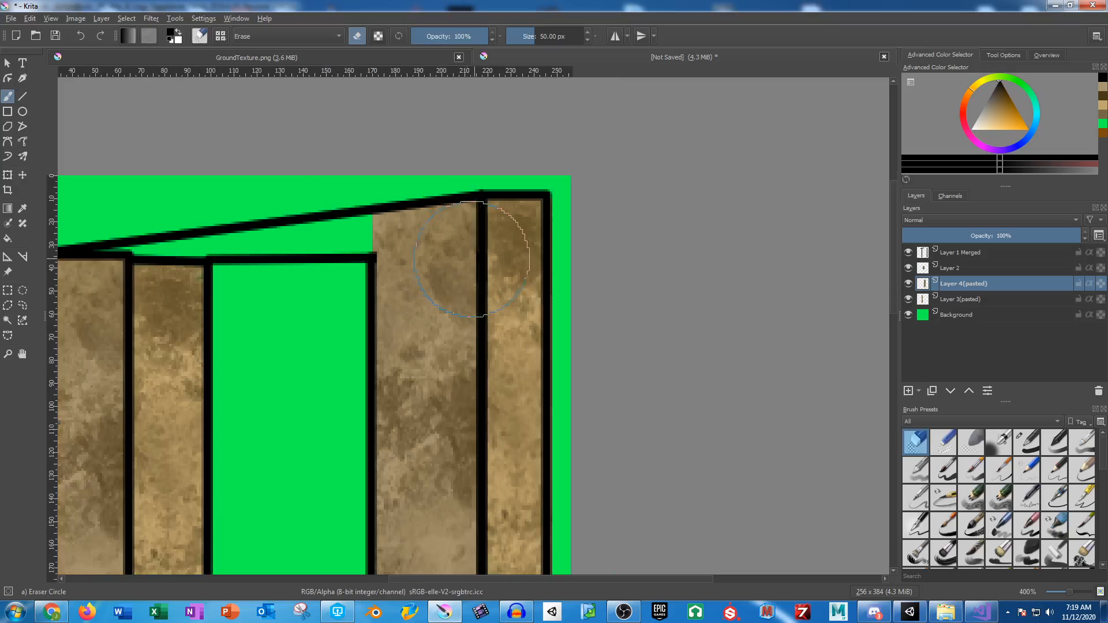
drag(472, 273, 627, 273)
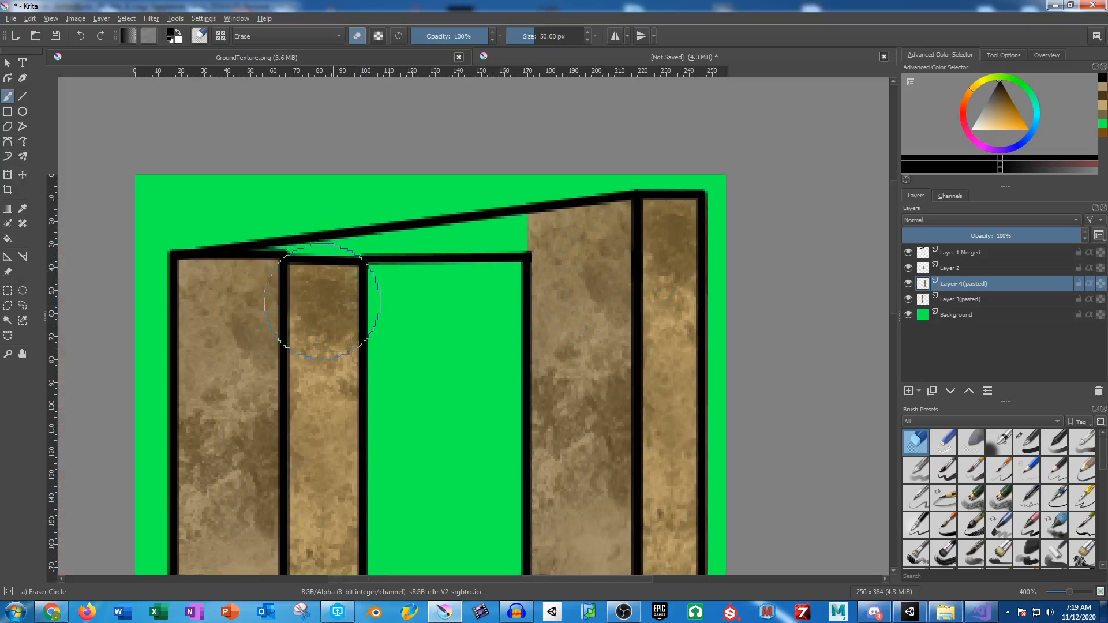
scroll(358, 316, up, 2)
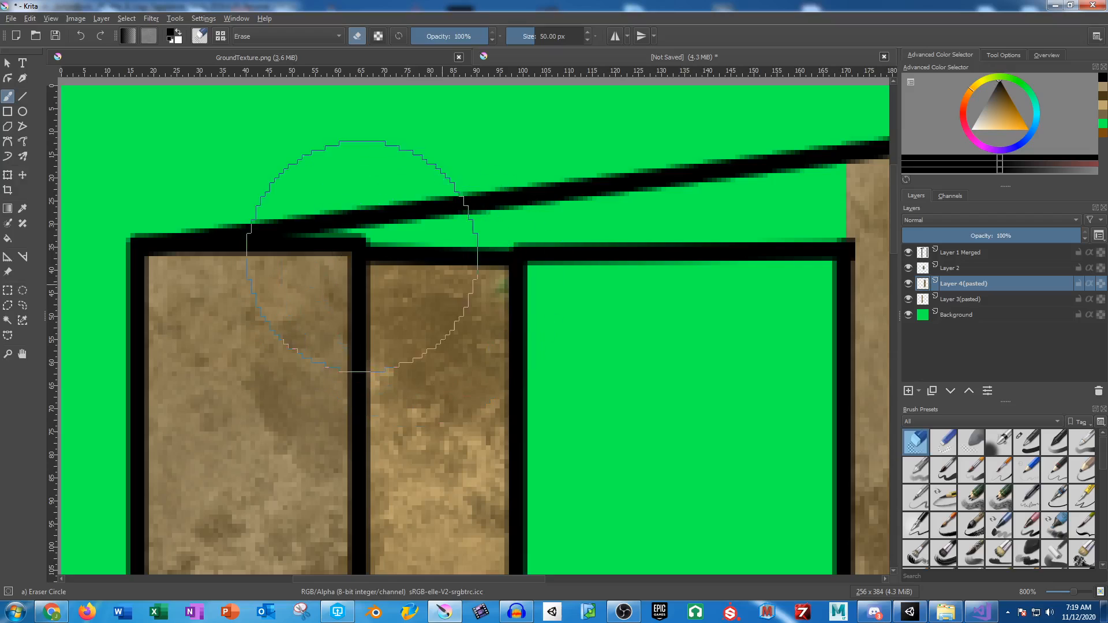
drag(601, 321, 410, 346)
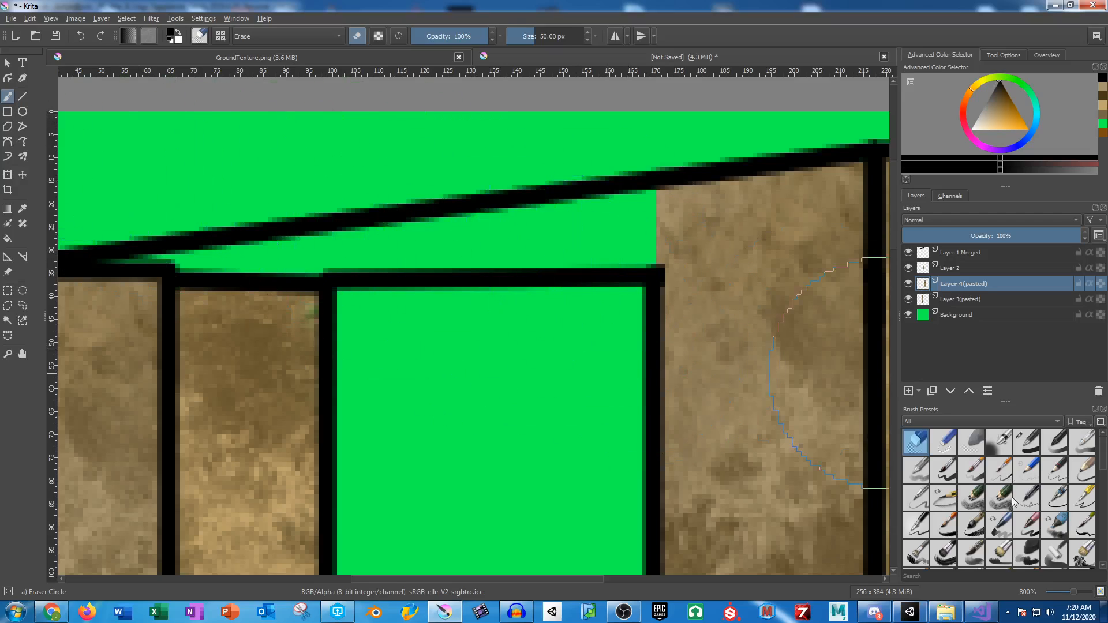
scroll(1014, 502, down, 4)
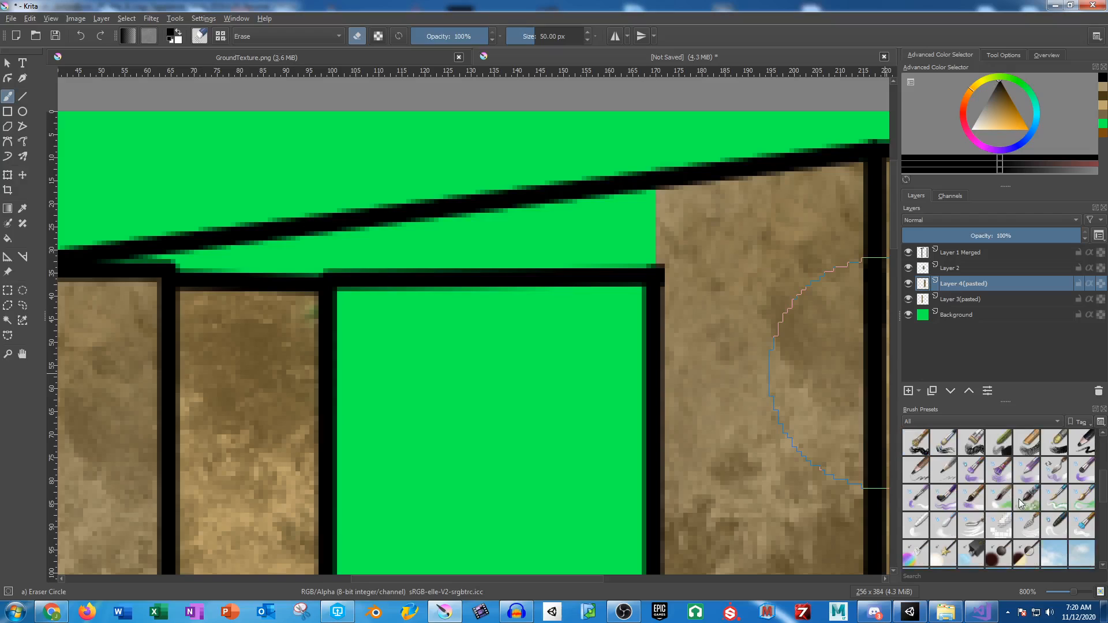
- Select the sloped green strip above the doorway, grow the selection into the outline, and extend it into the strip's narrow tip
click(8, 320)
click(564, 250)
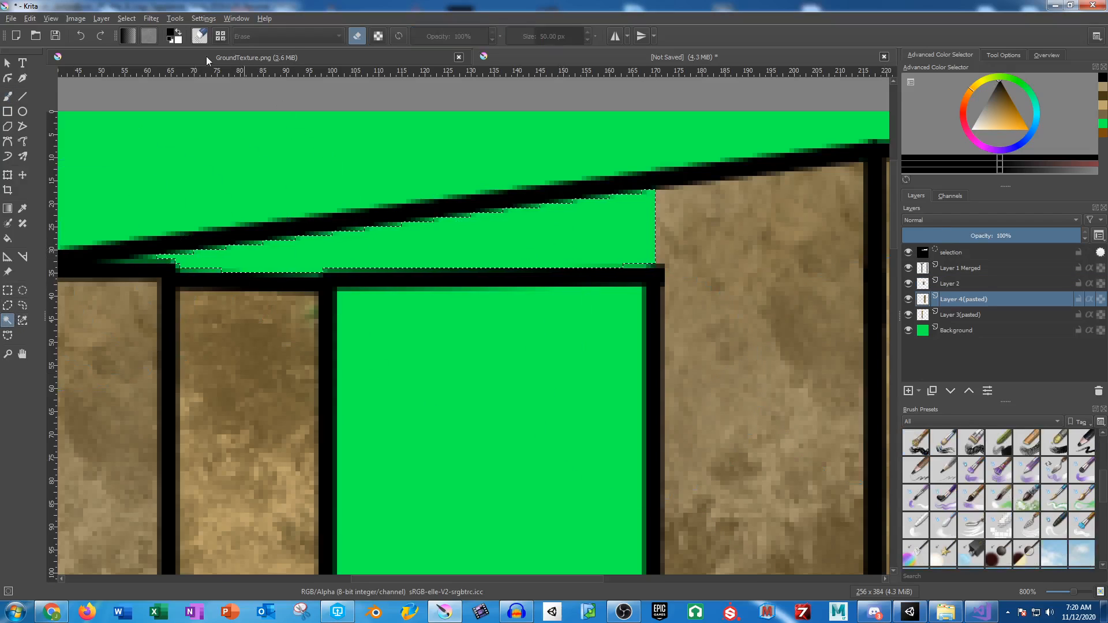
click(127, 18)
click(214, 224)
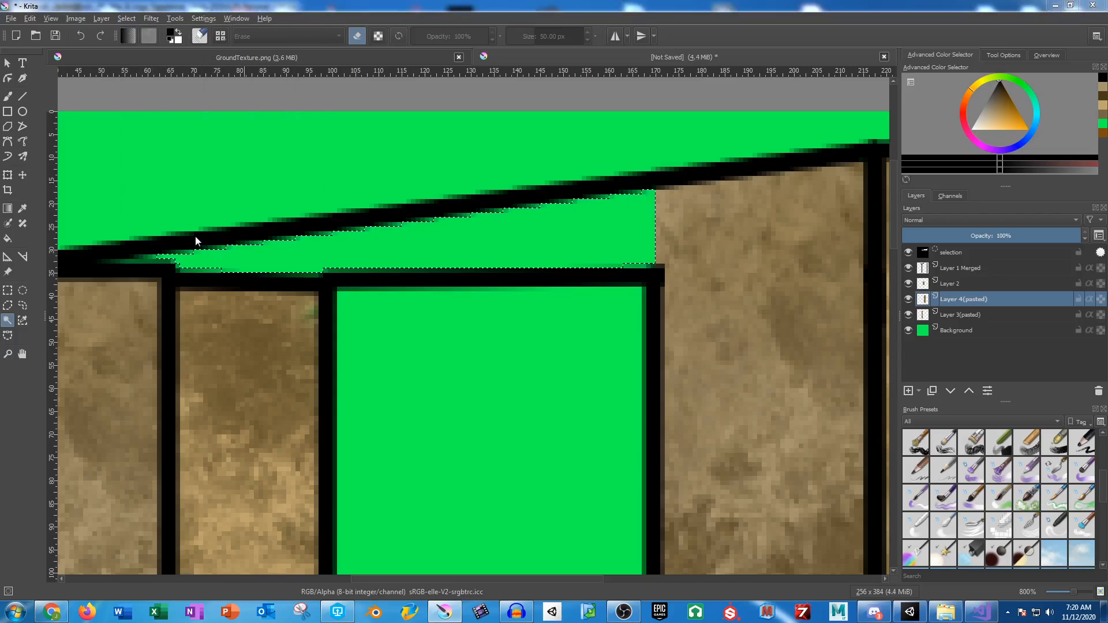
key(Return)
key(ctrl+r)
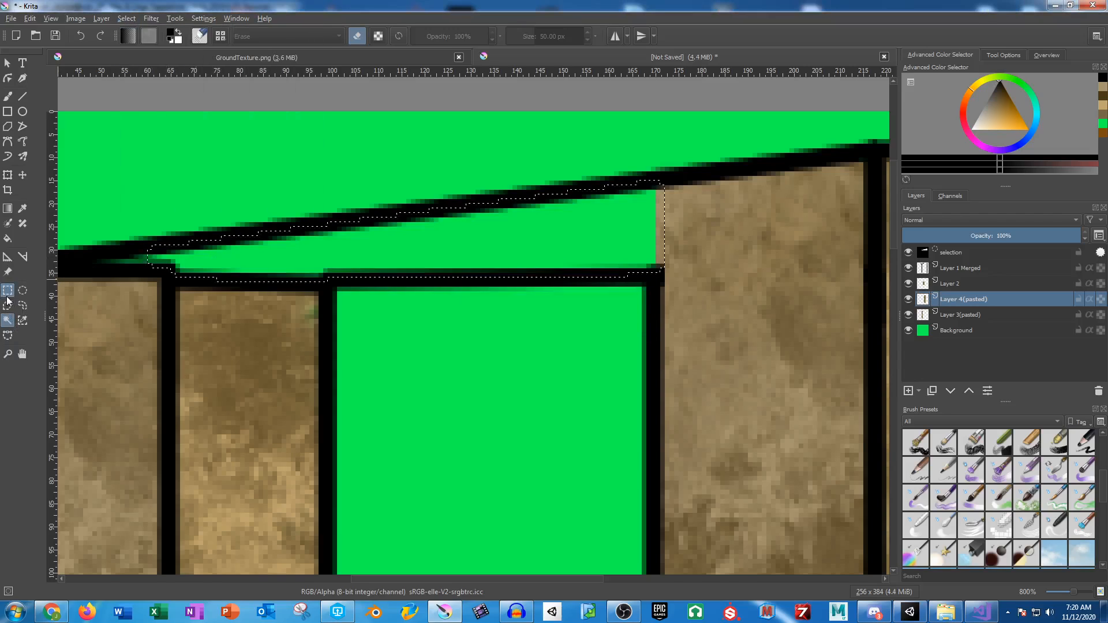
drag(96, 249, 175, 269)
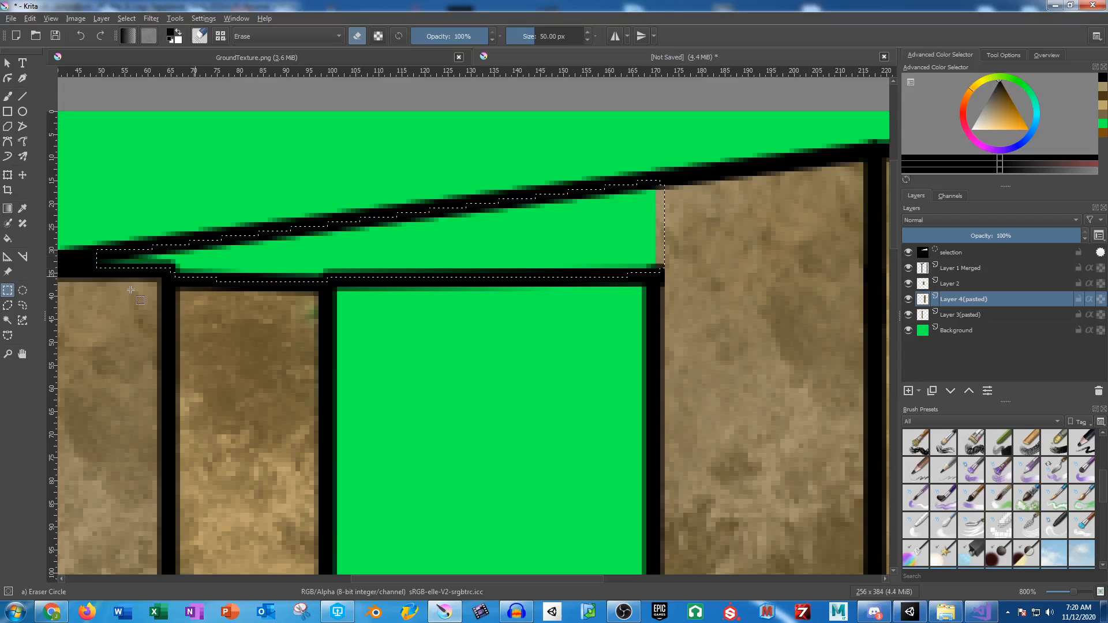
- Add a new layer directly above Background and choose the Texture Big brush with a muted brown color
click(968, 329)
click(909, 390)
scroll(999, 508, down, 5)
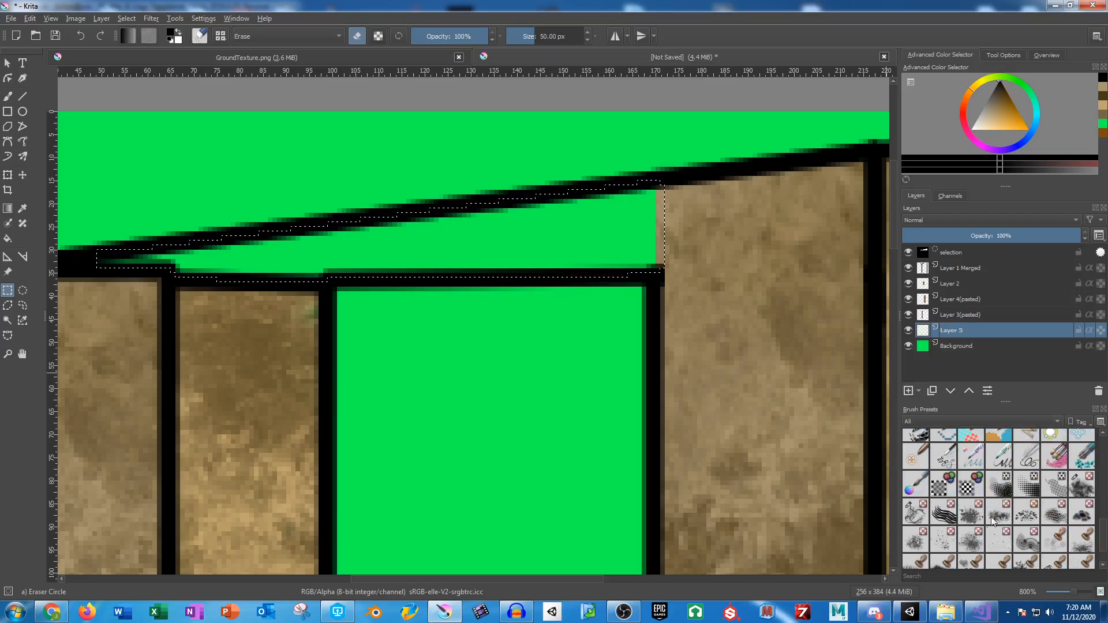
click(1088, 488)
click(995, 103)
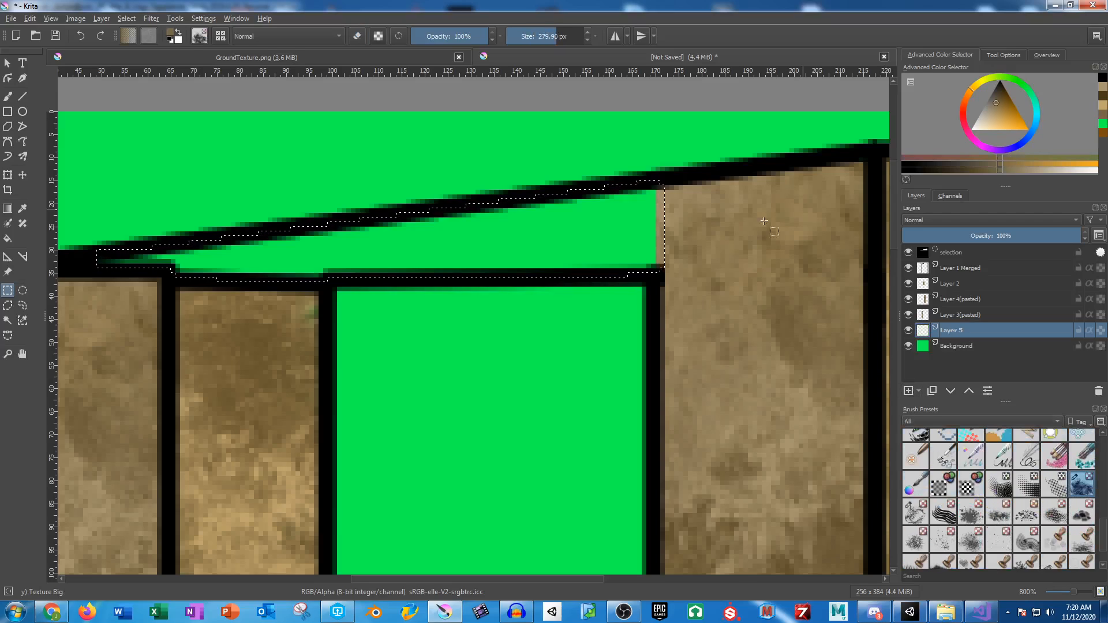
- Texture the selected sloped strip above the doorway on Layer 5 with alternating dark and light browns, ending on light tan, and clear the selection
key(minus)
click(7, 98)
click(442, 176)
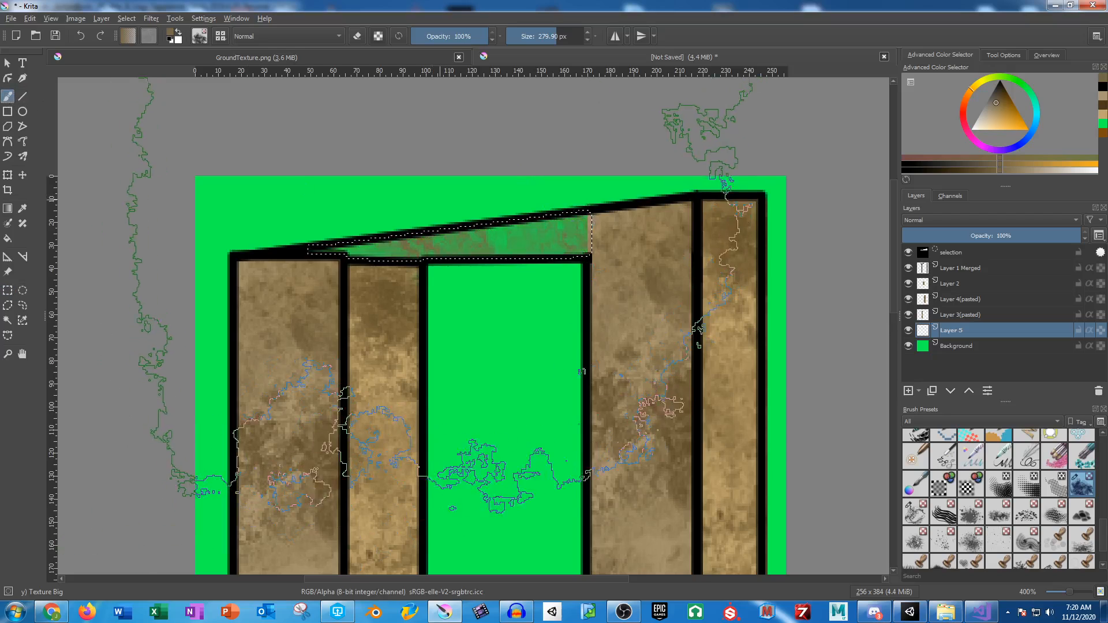
click(1105, 115)
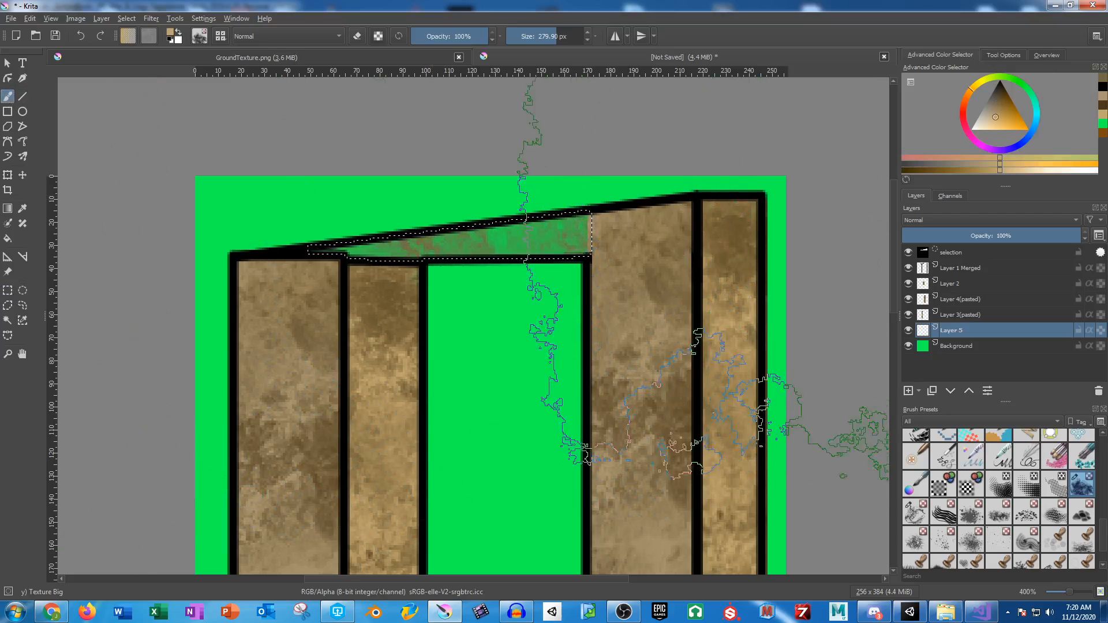
click(506, 215)
click(1100, 104)
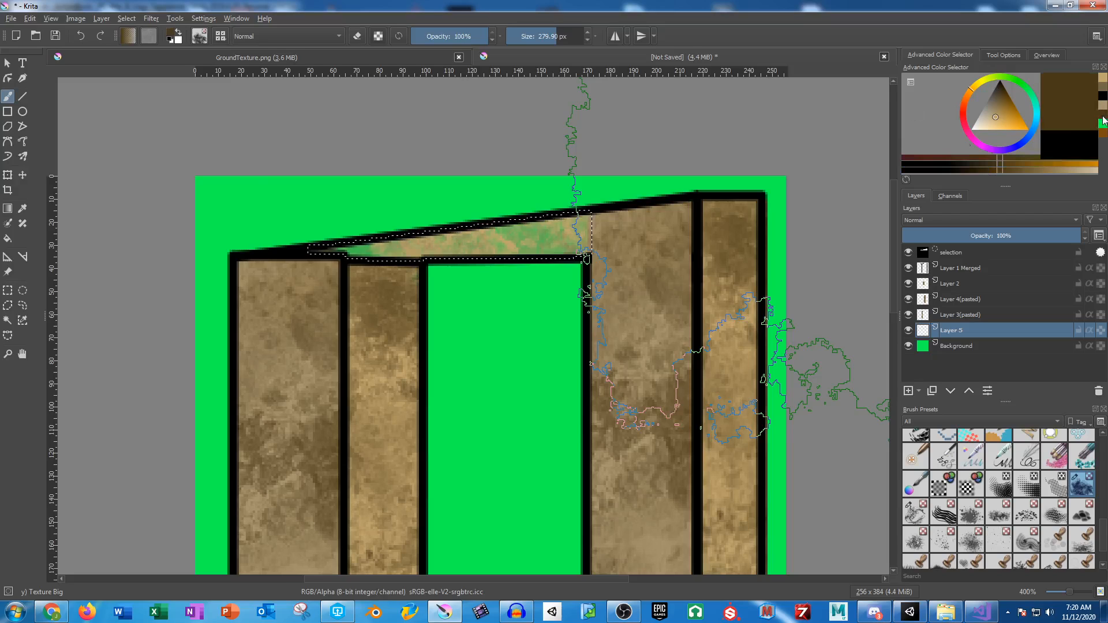
click(1103, 116)
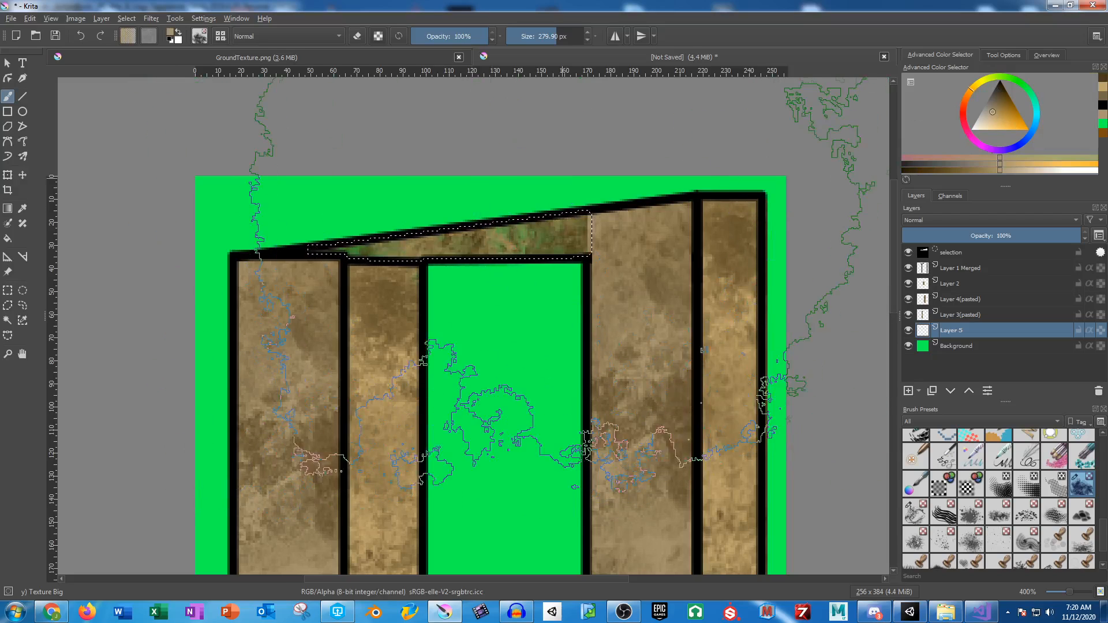
click(511, 208)
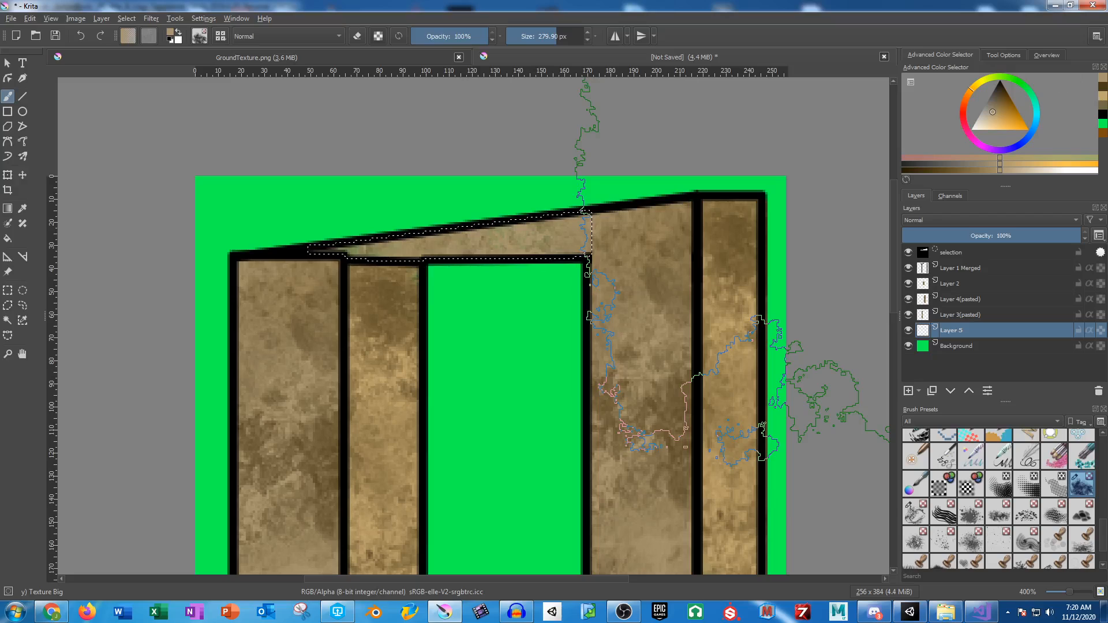
click(1104, 96)
click(510, 214)
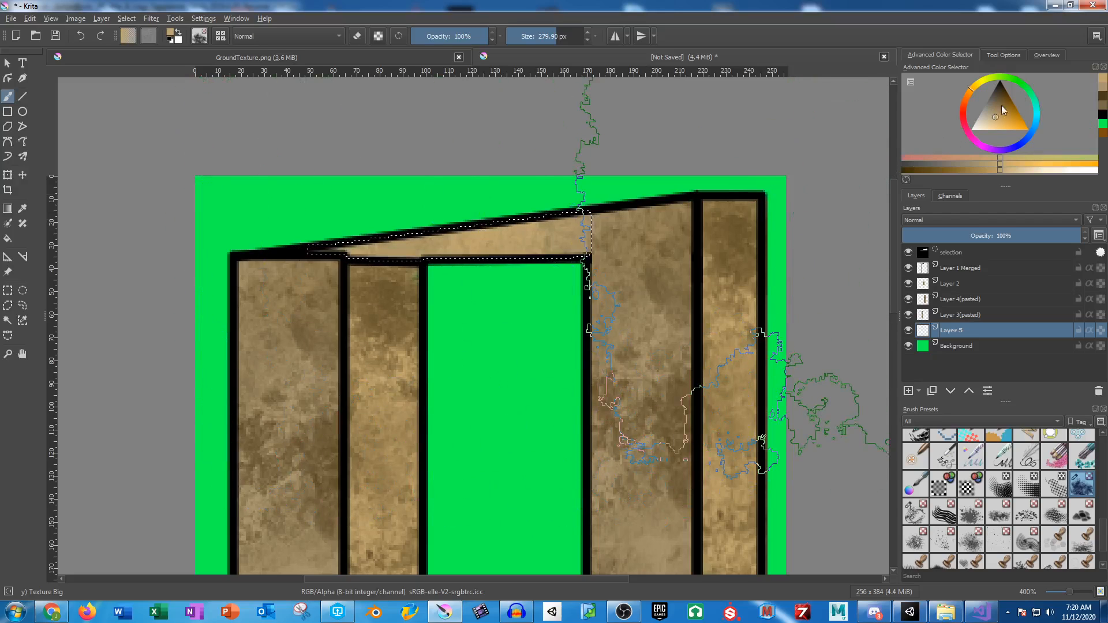
click(1104, 91)
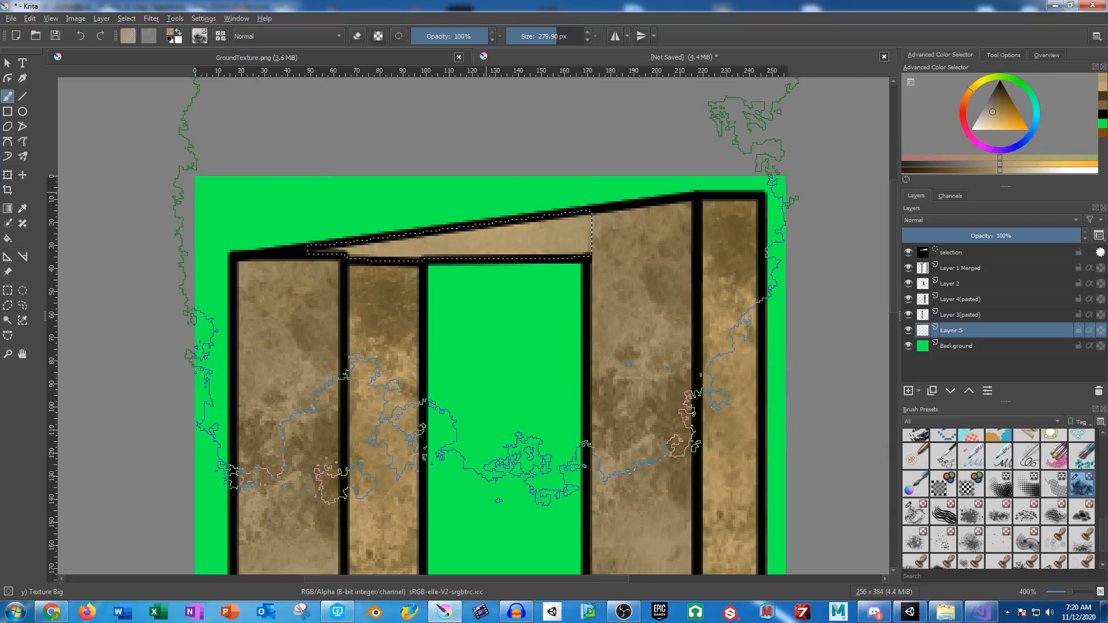
scroll(565, 229, down, 3)
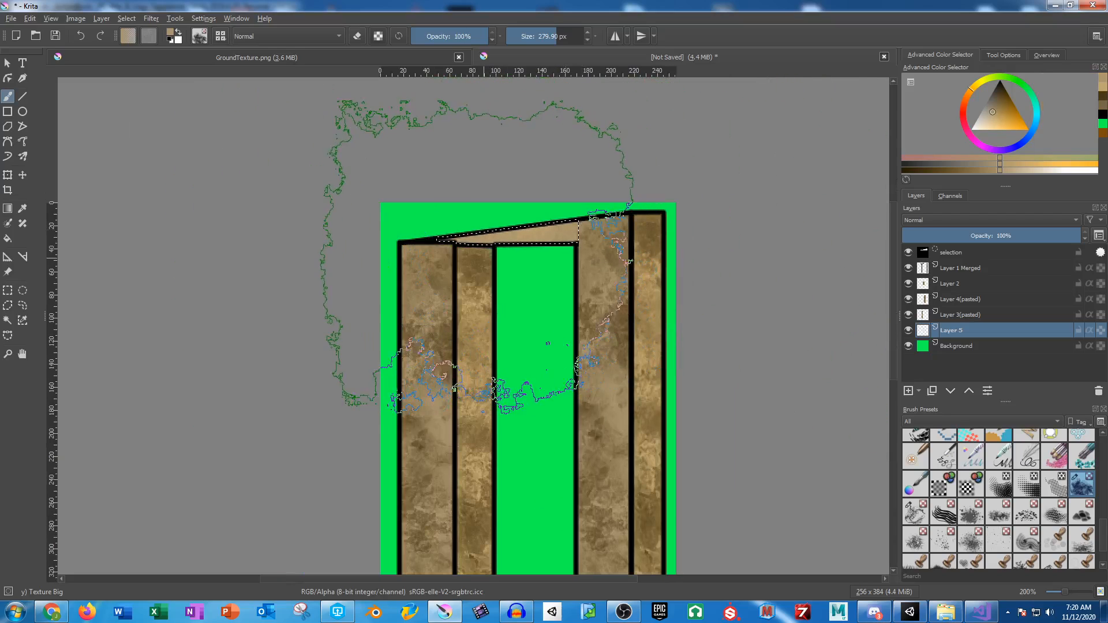
click(7, 290)
key(ctrl+shift+a)
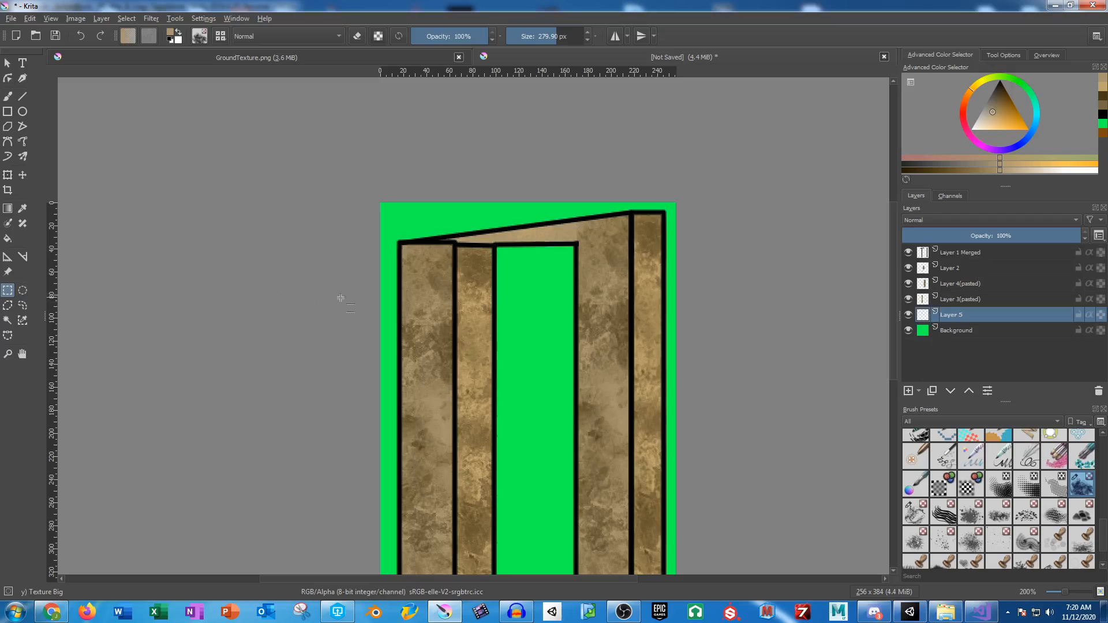
- Delete the bottom outline segment between the two pillars on Layer 1 Merged and clear the selection
scroll(410, 248, down, 3)
scroll(427, 292, up, 3)
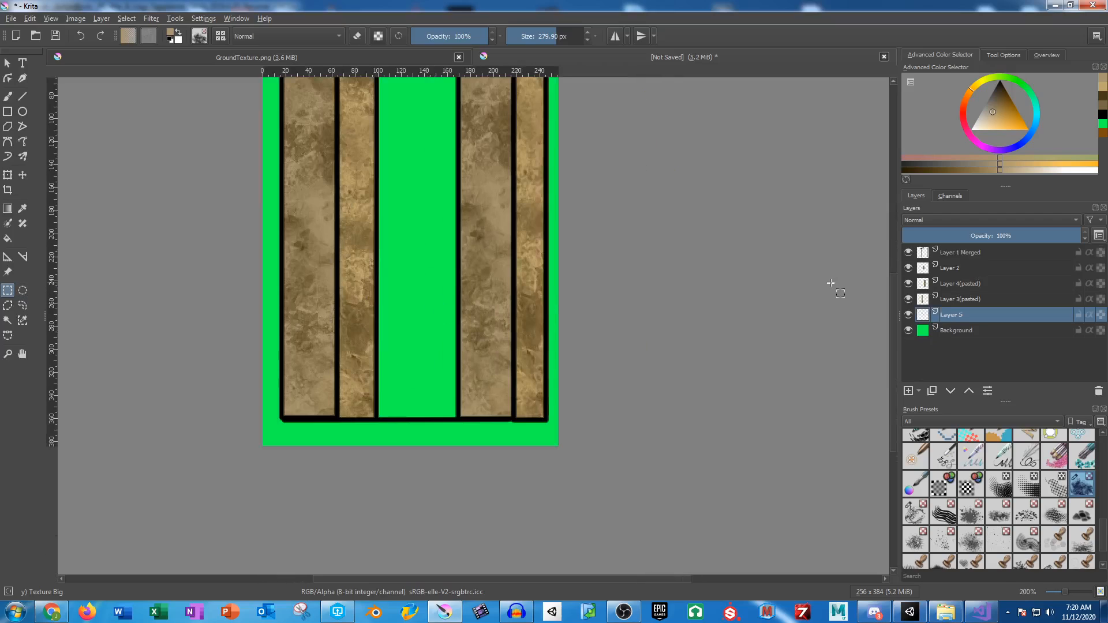
click(953, 252)
scroll(396, 396, up, 5)
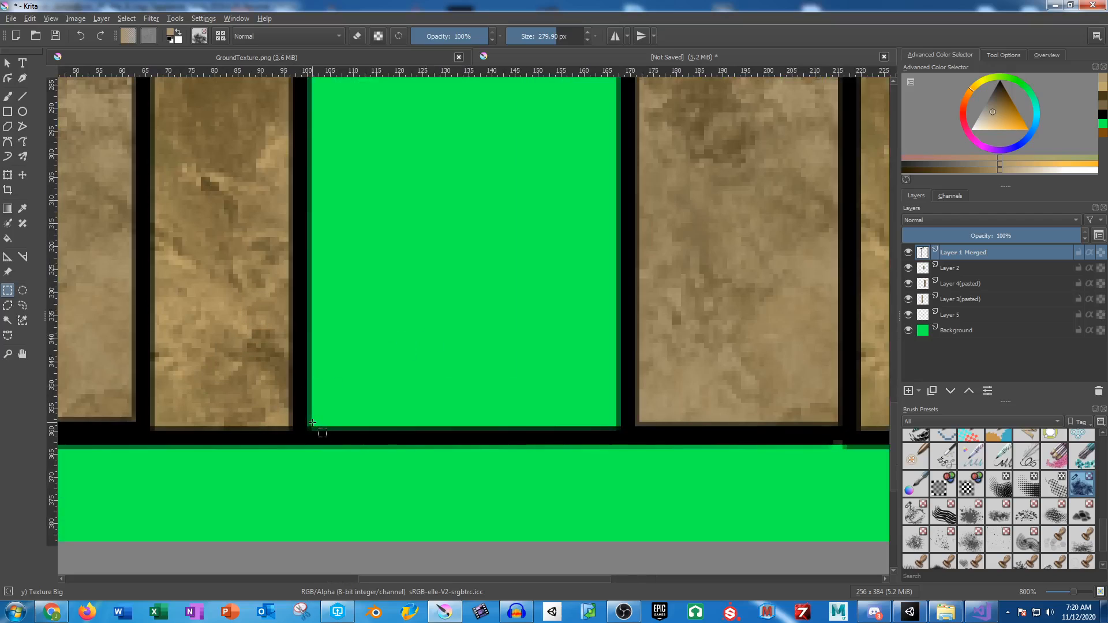
drag(312, 423, 615, 465)
key(Delete)
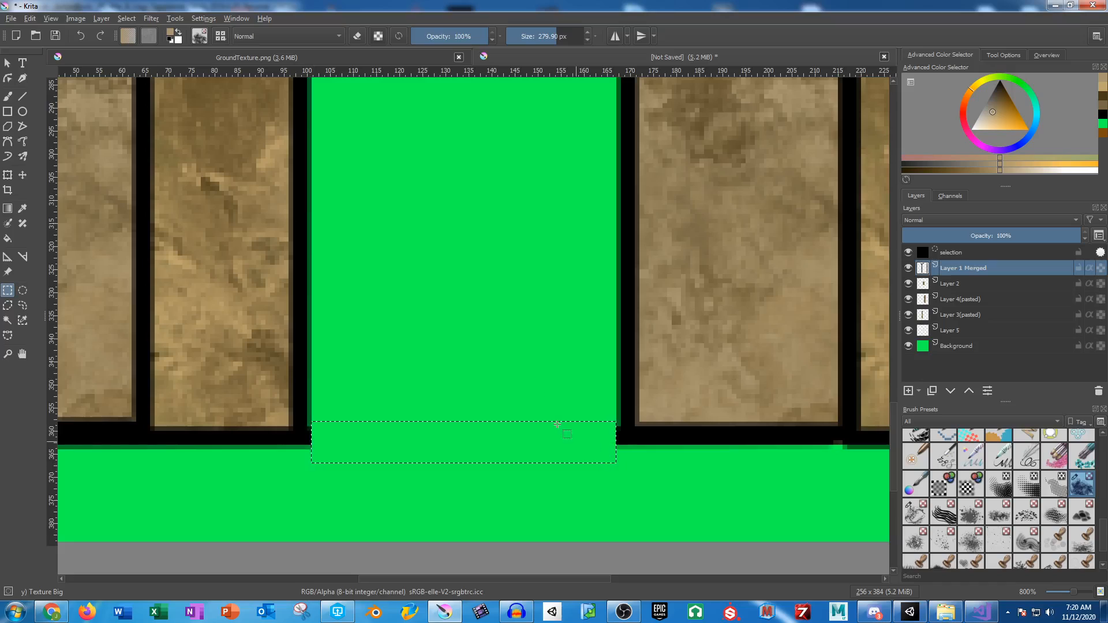
key(ctrl+shift+a)
scroll(577, 439, down, 6)
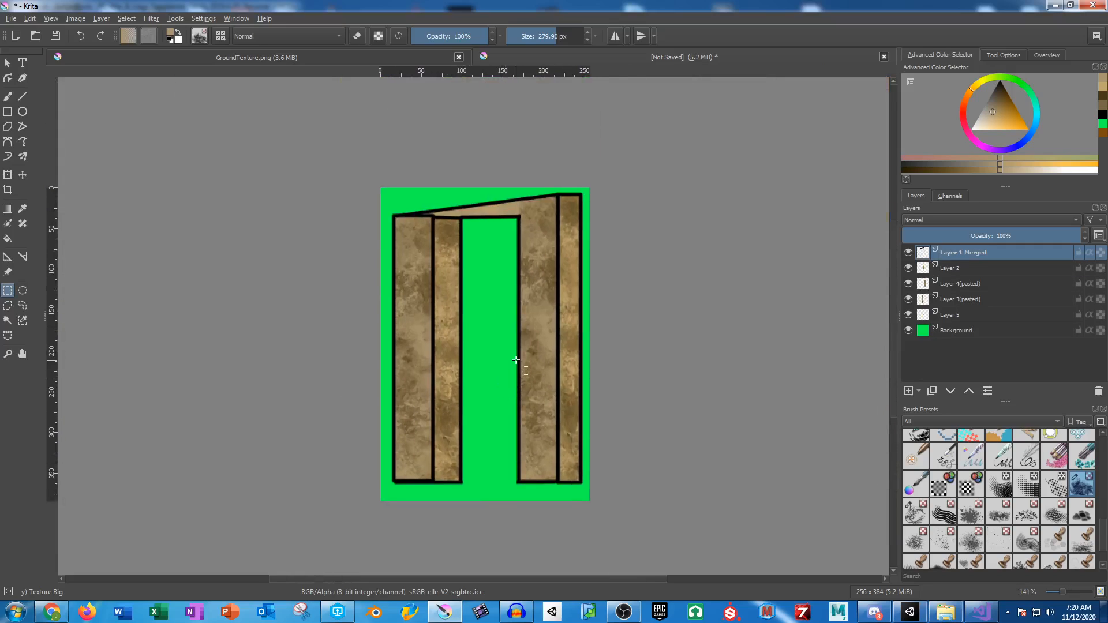
- Merge all layers from Layer 1 Merged down to Layer 5 into one, keeping Background separate
shift+click(957, 316)
right_click(958, 309)
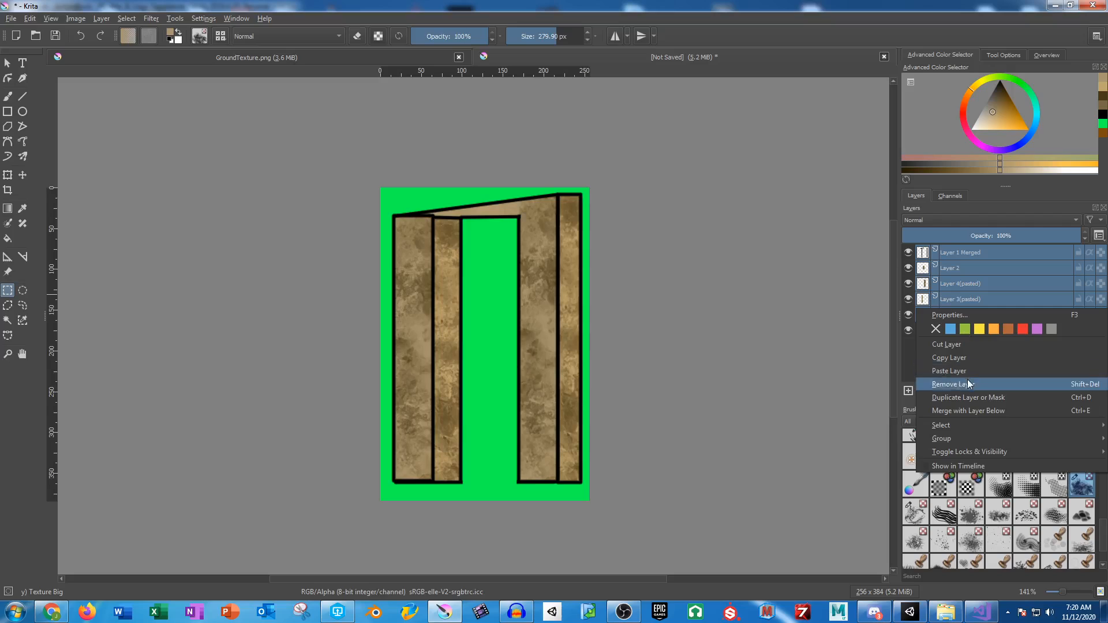
click(979, 415)
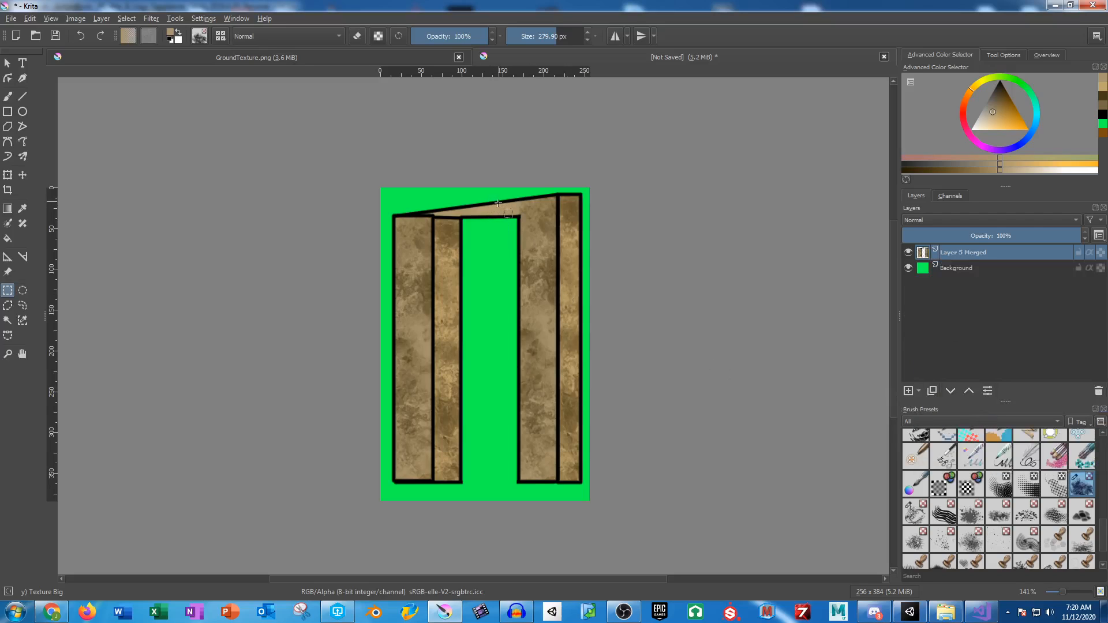
- Select the right half of the doorway graphic, splitting it mid-opening, and copy it onto a new layer
scroll(455, 233, up, 5)
drag(465, 272, 428, 360)
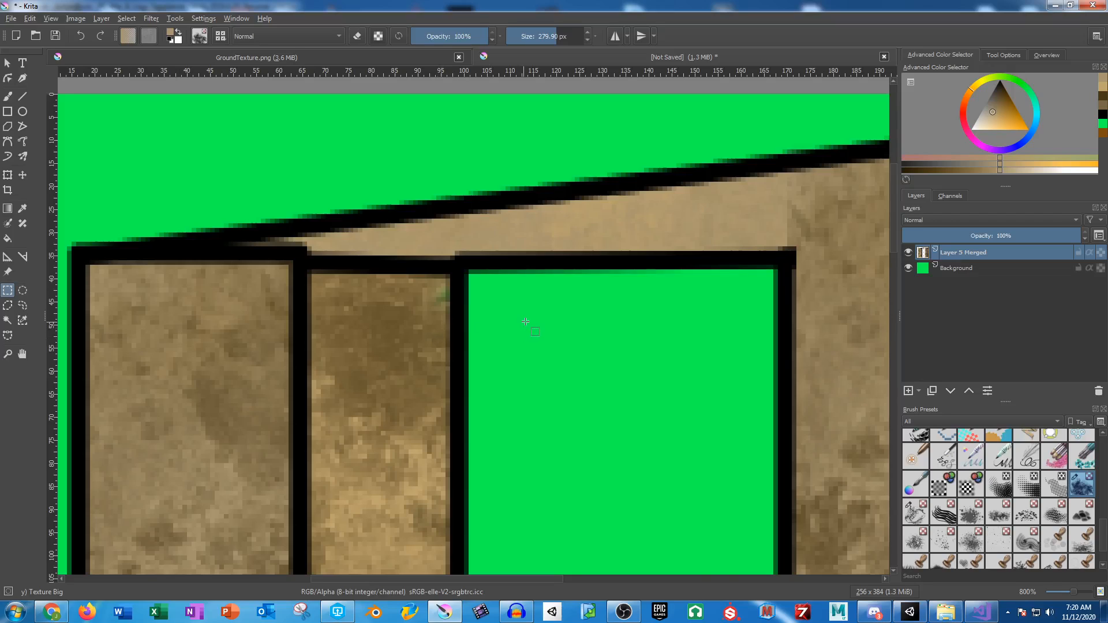
scroll(536, 316, down, 4)
drag(576, 318, 539, 231)
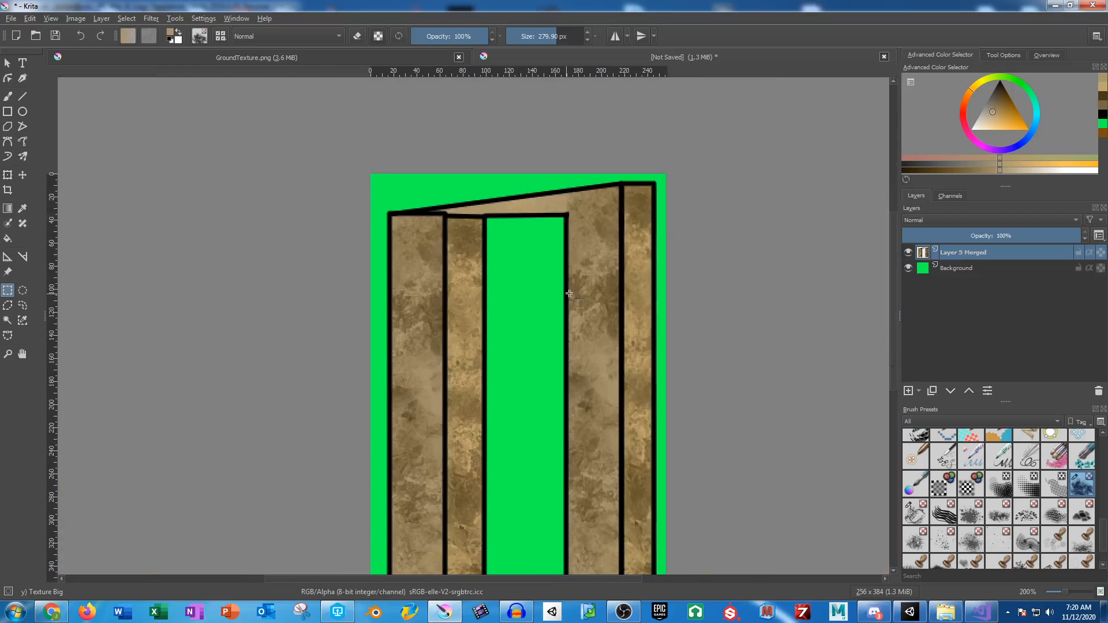
scroll(569, 294, down, 1)
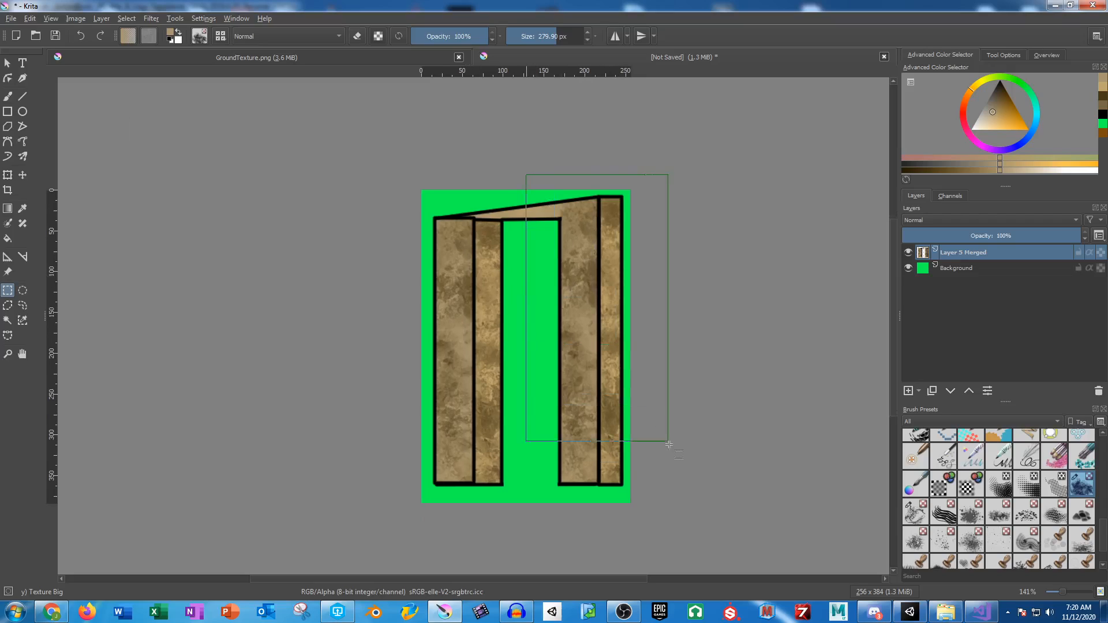
drag(675, 506, 526, 175)
key(ctrl+c)
key(ctrl+v)
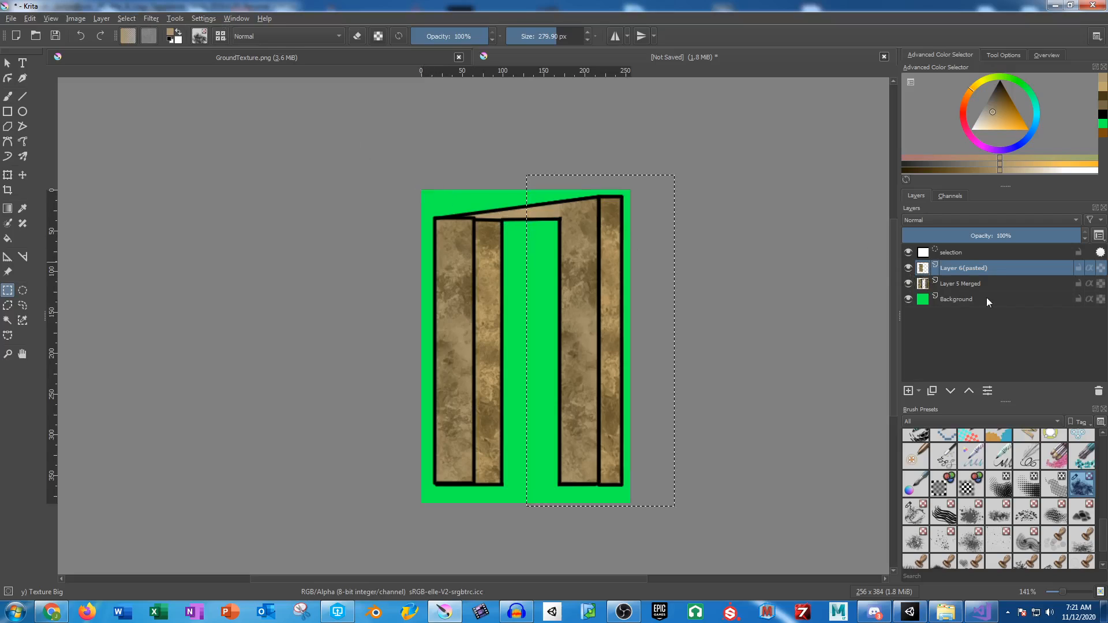
- Invert the selection on Layer 5 Merged and copy the left half of the doorway onto its own new layer
click(968, 285)
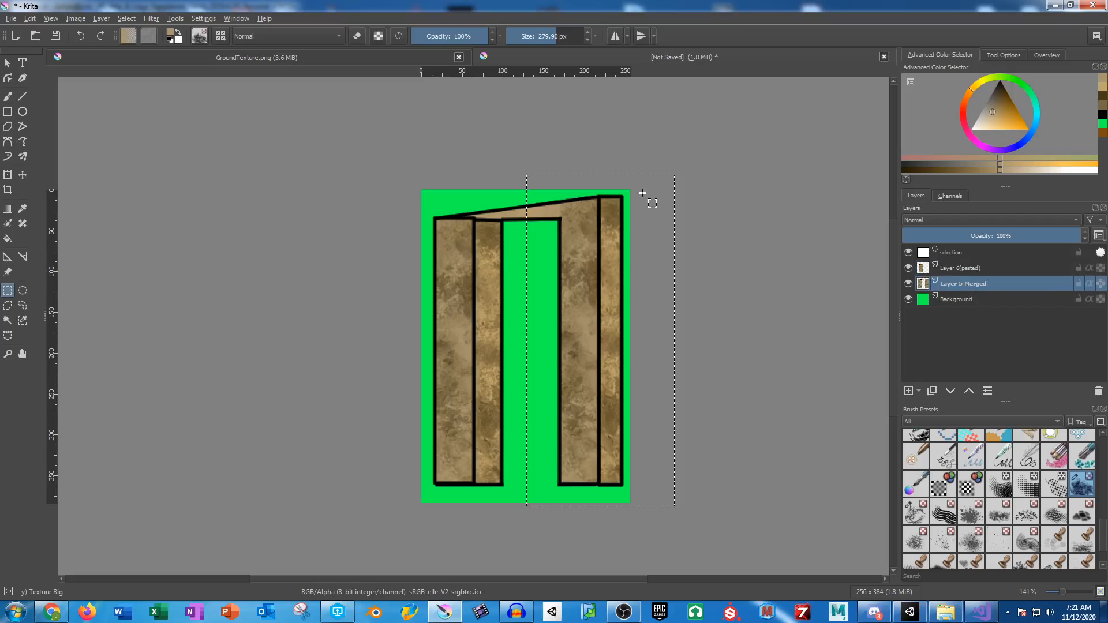
click(125, 19)
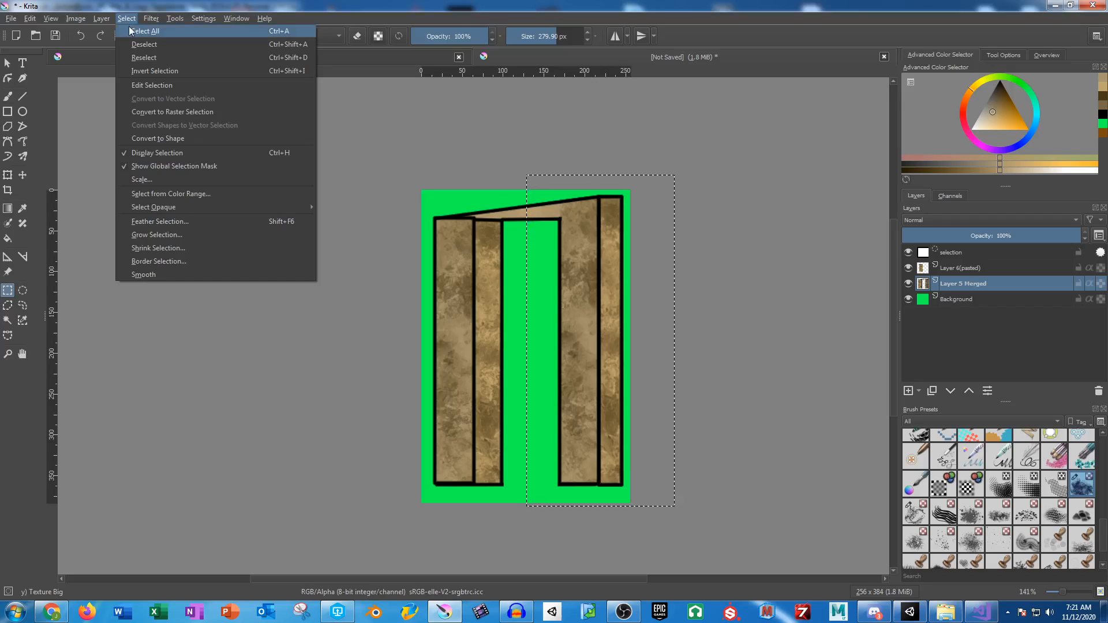
click(159, 70)
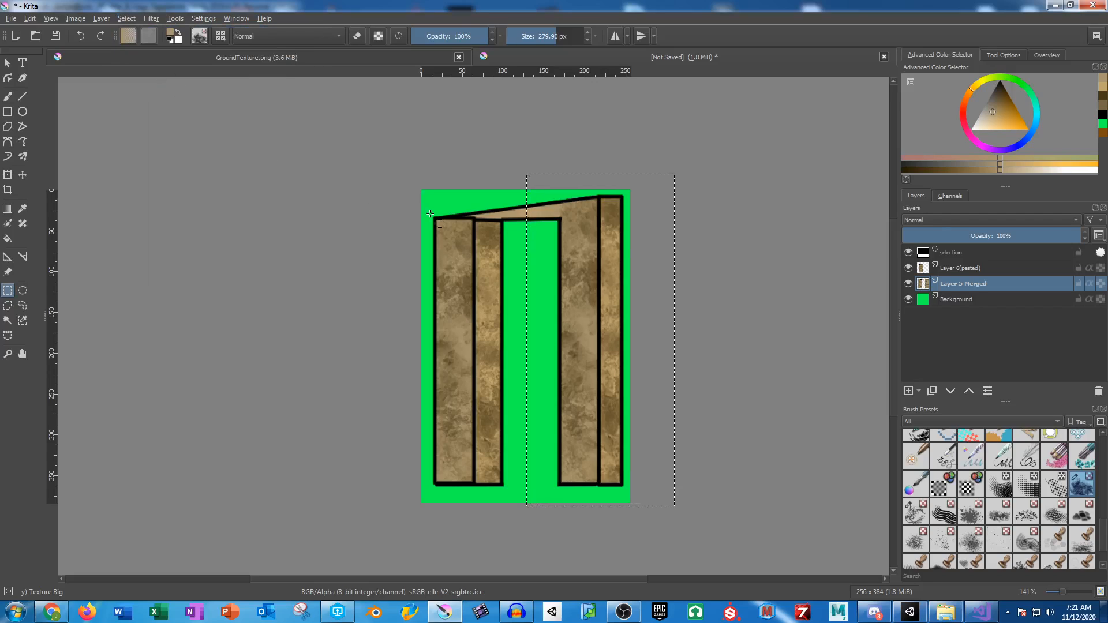
key(ctrl+v)
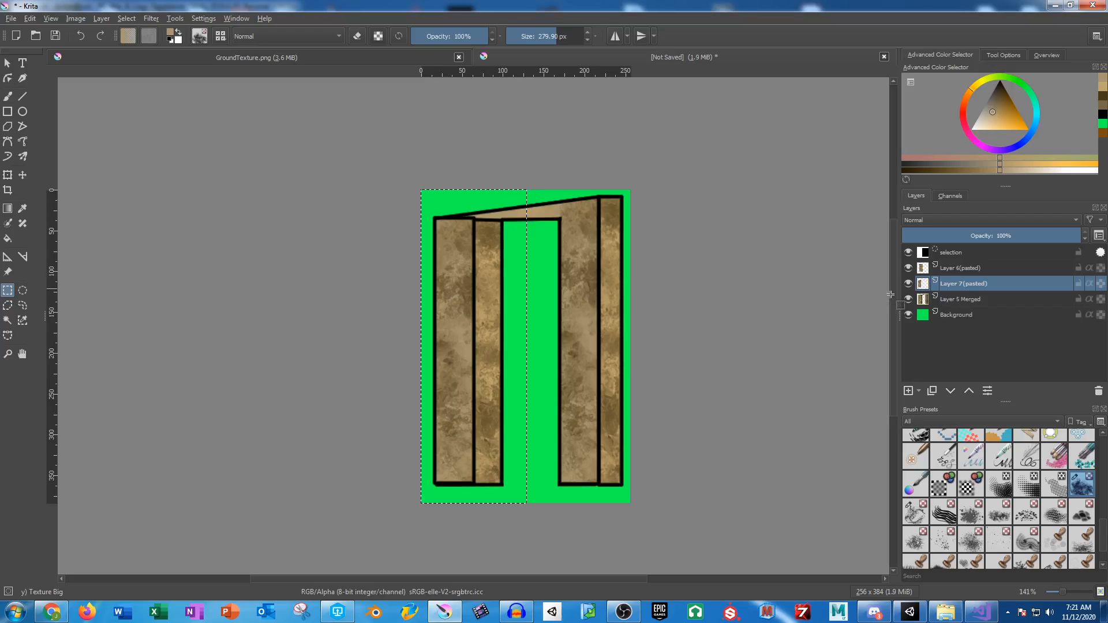
- Hide Layer 5 Merged and Background, and clear the selection
click(908, 299)
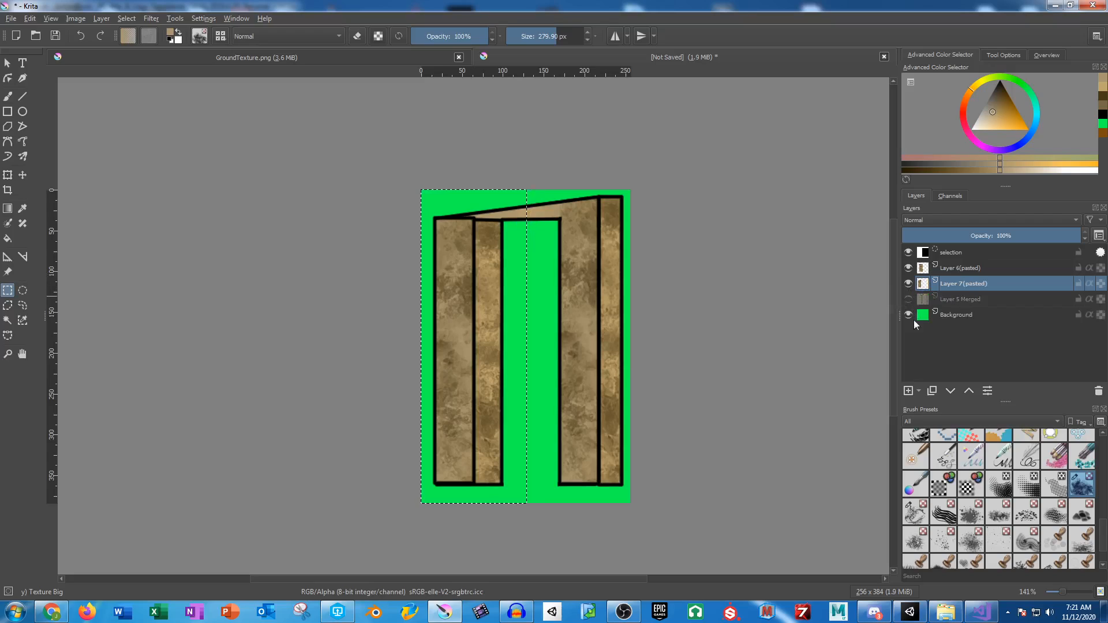
click(908, 314)
click(716, 290)
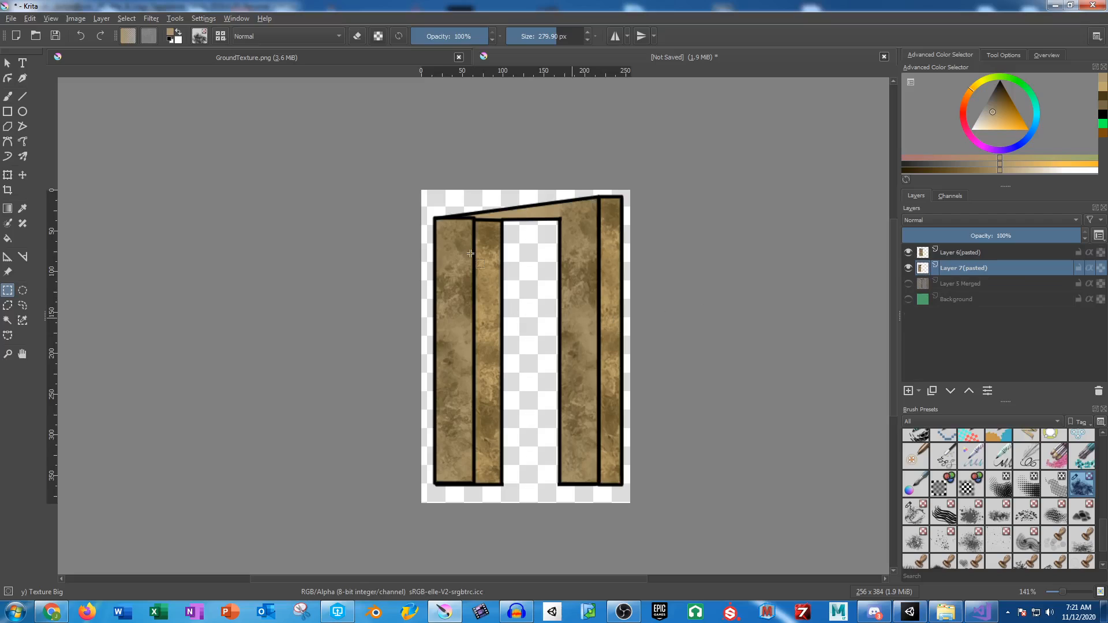
- Hide Layer 7(pasted) and save the image in the Textures folder as the Krita document CheckPointOutter
click(908, 269)
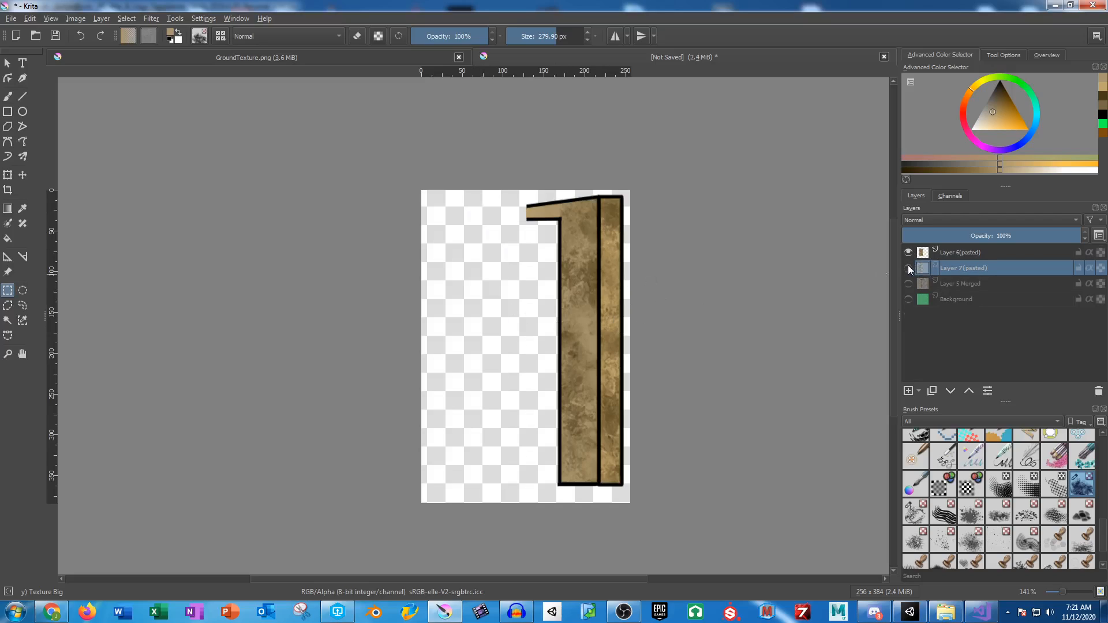
key(ctrl+s)
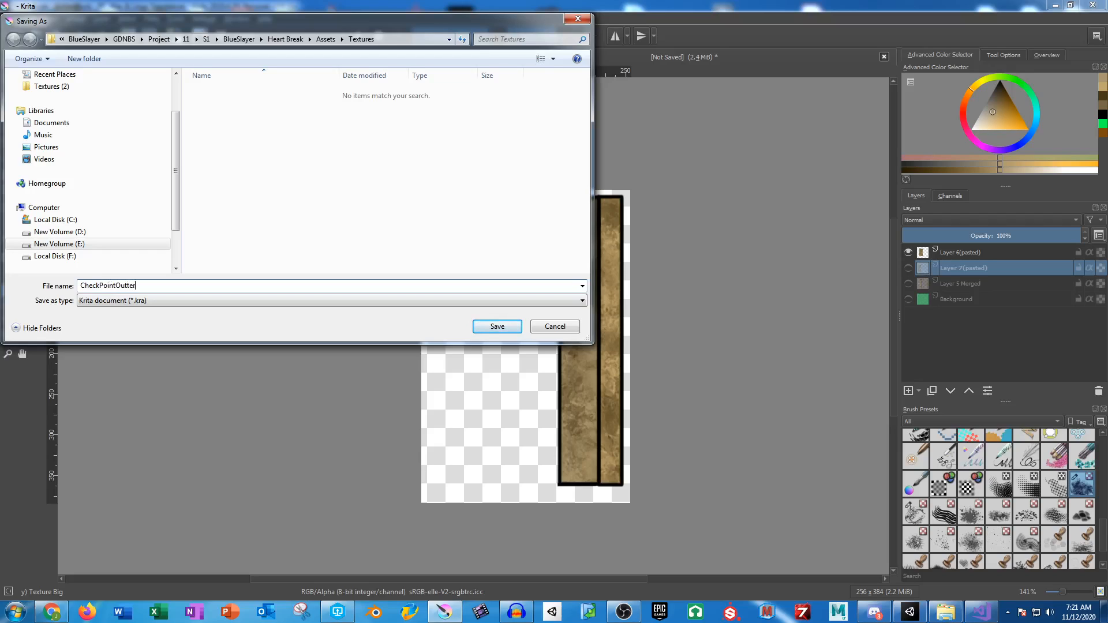
key(Return)
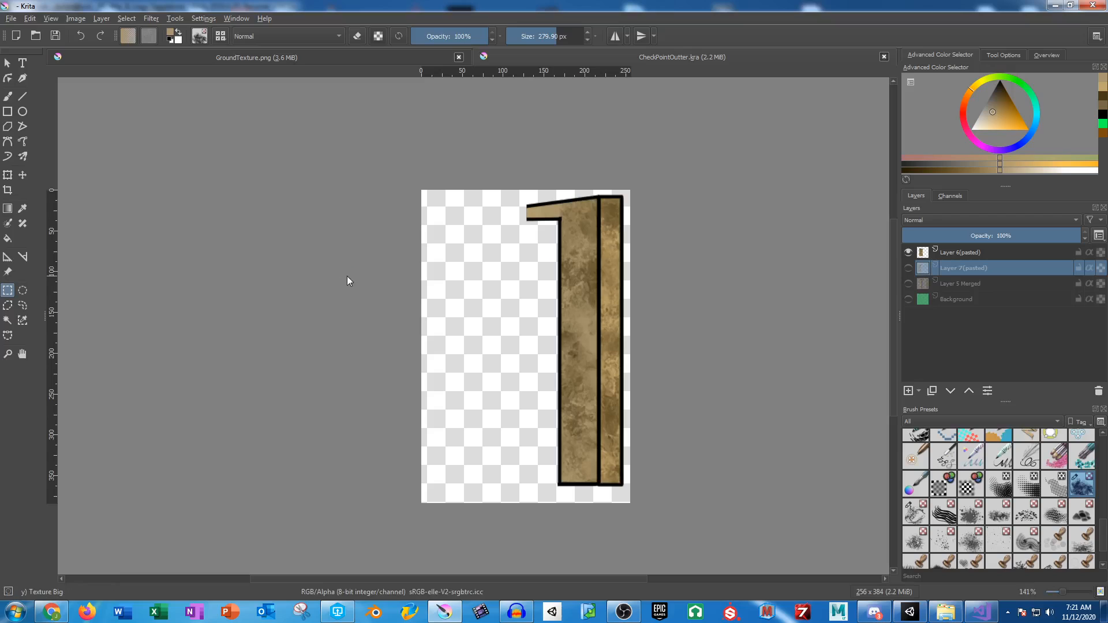
- Save a PNG copy of the visible right half as CheckPointOutter.png with the default PNG options
key(ctrl+shift+s)
click(146, 300)
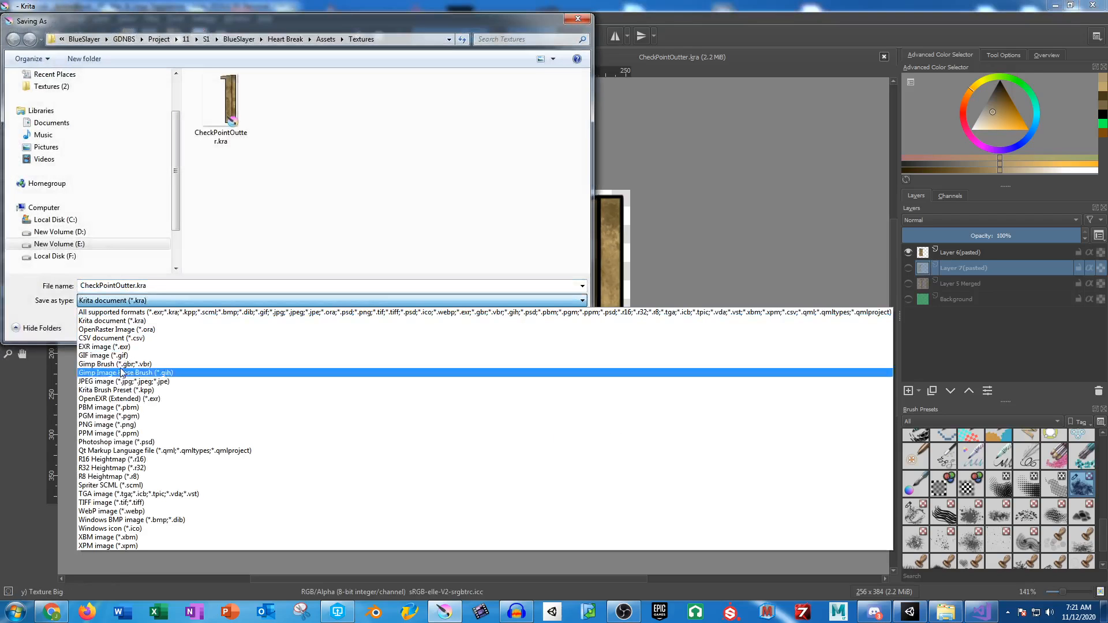
click(123, 425)
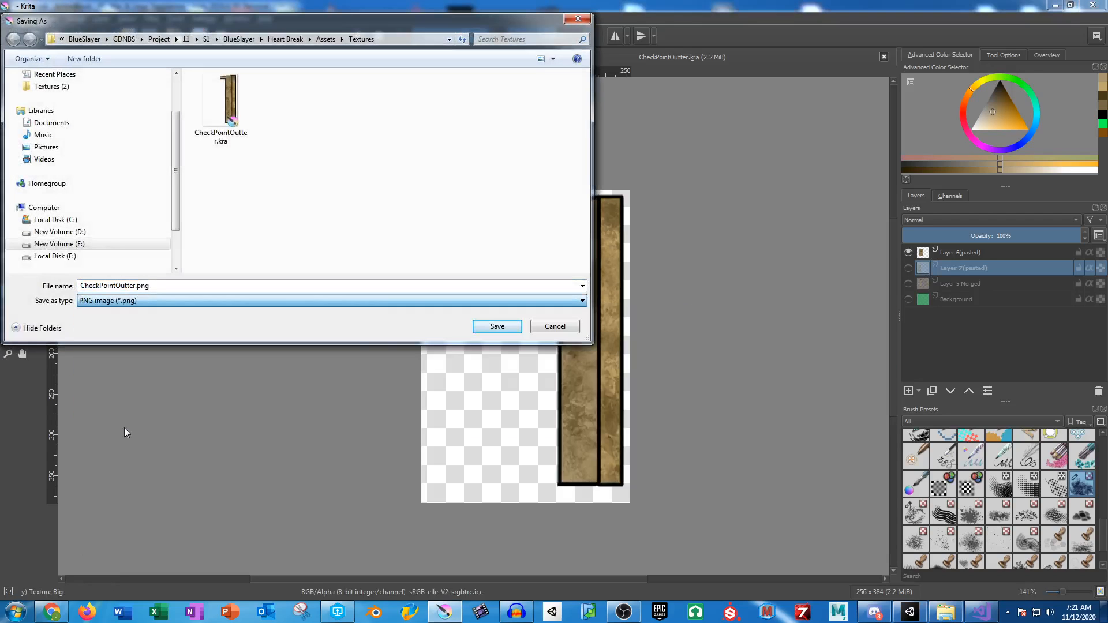
click(497, 326)
click(704, 484)
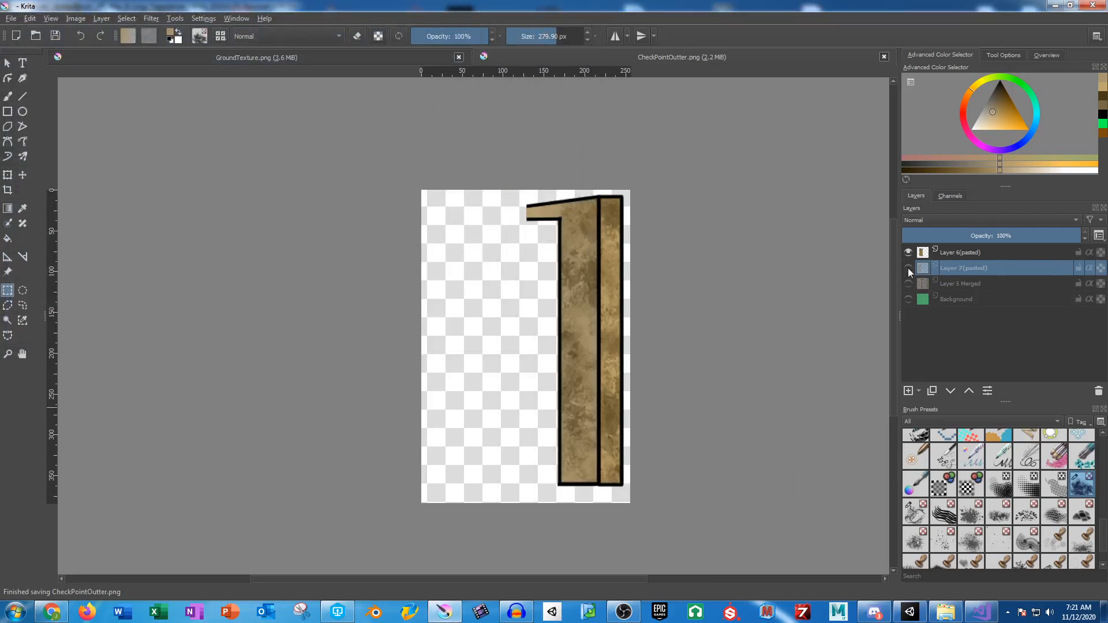
- Show only Layer 7(pasted) by hiding Layer 6(pasted), and save the left half as CheckPointInner.png with the default PNG options
click(908, 268)
click(908, 252)
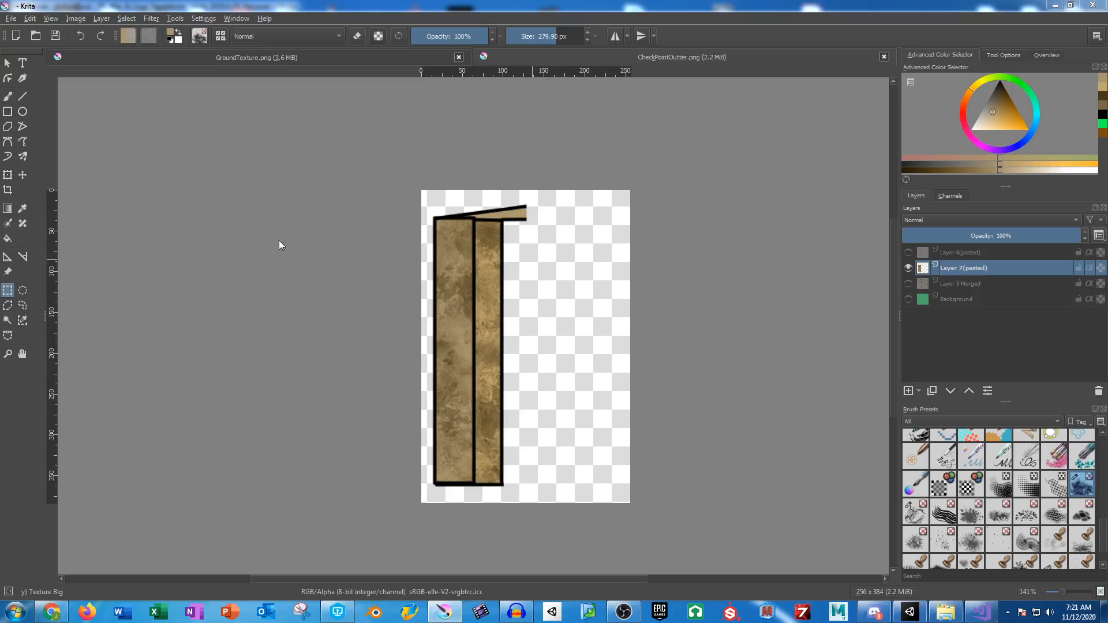
key(ctrl+shift+s)
drag(116, 285, 134, 285)
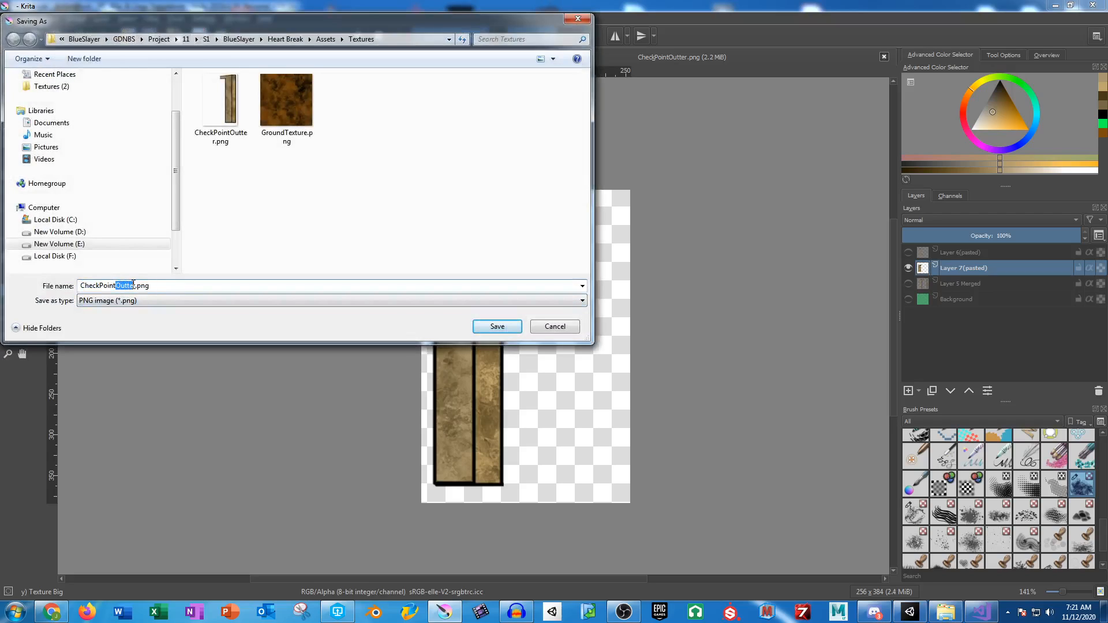
click(135, 285)
text(Inn)
key(Return)
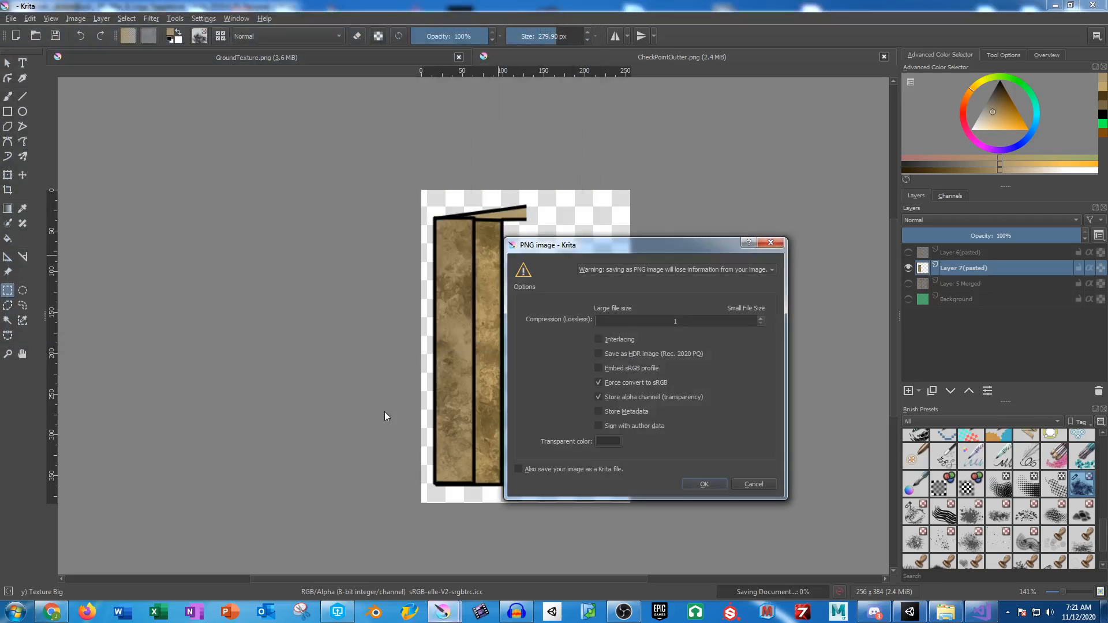
click(712, 489)
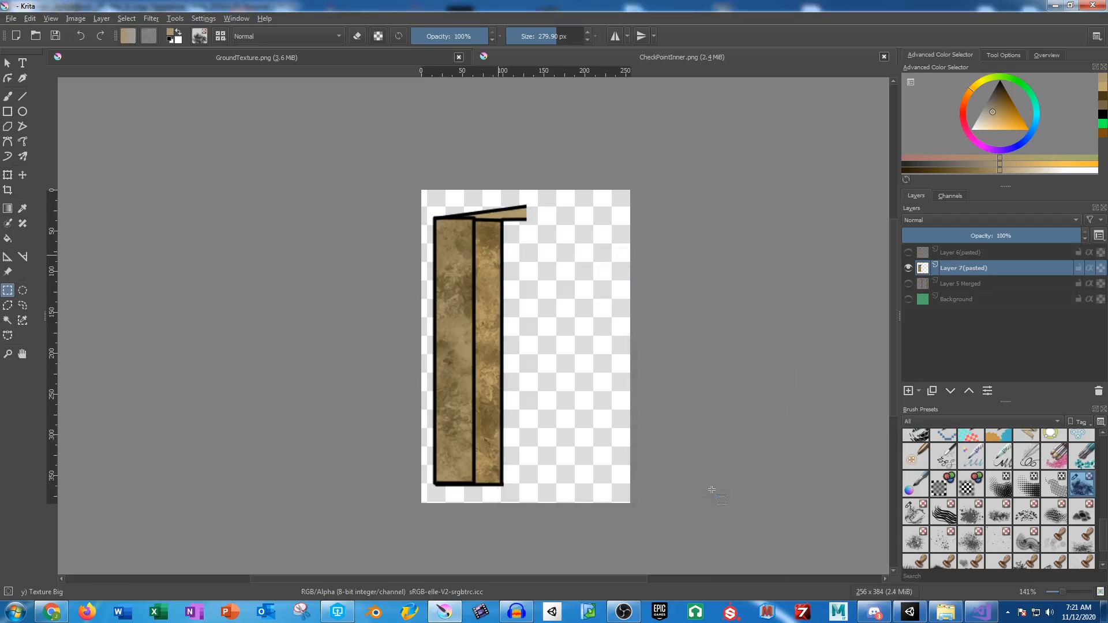
- Switch to Unity, open MetricsScene, and deactivate the Image object under Canvas
click(910, 612)
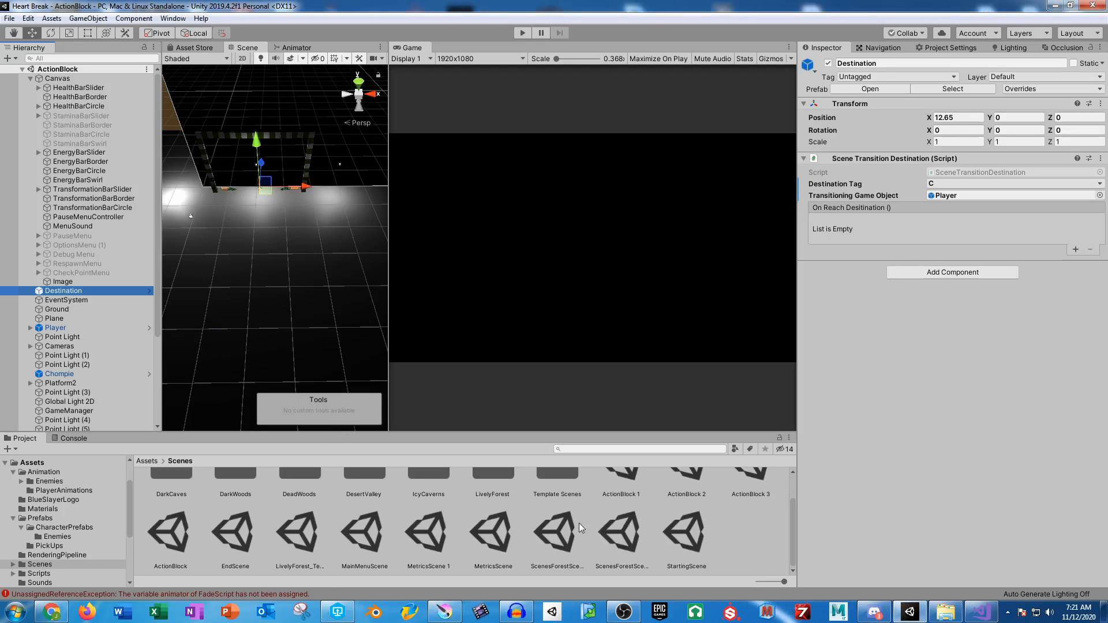
double_click(504, 532)
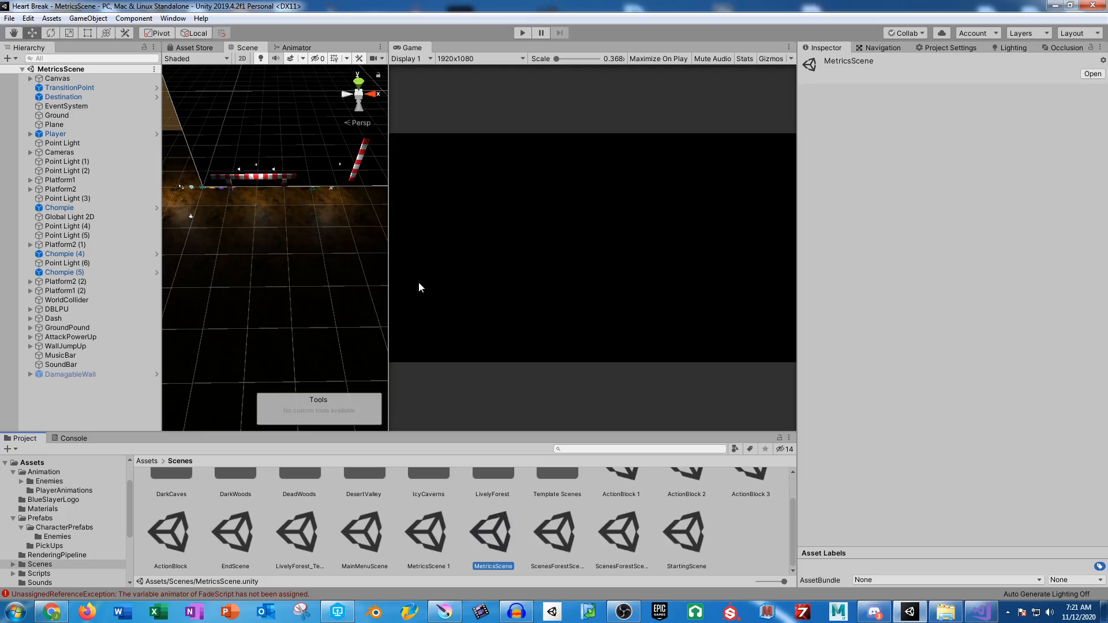
click(30, 78)
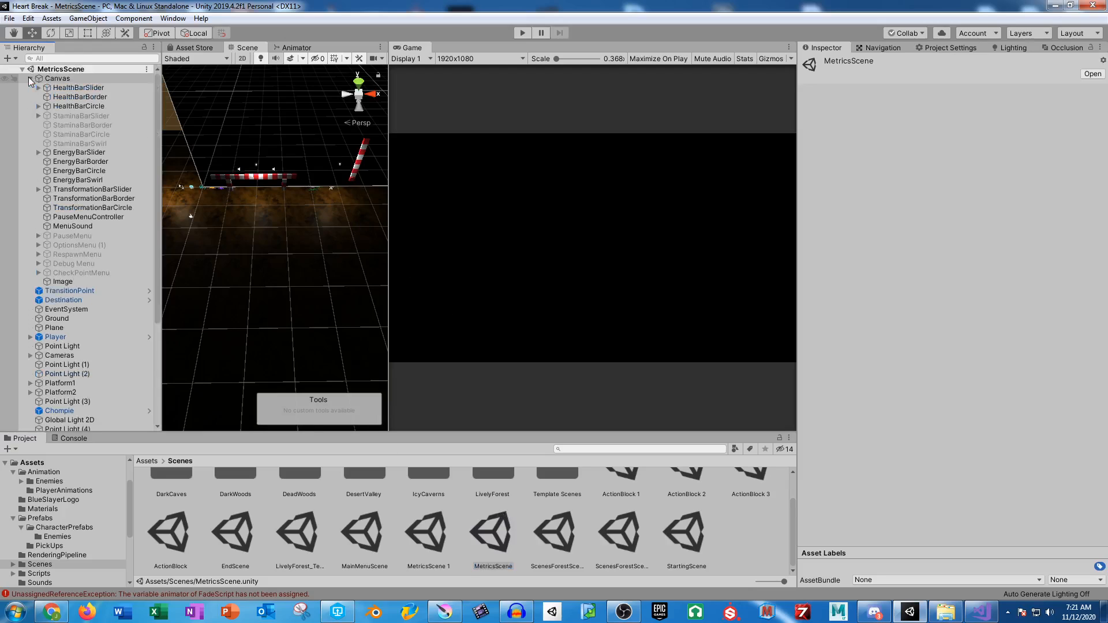
click(78, 282)
click(828, 64)
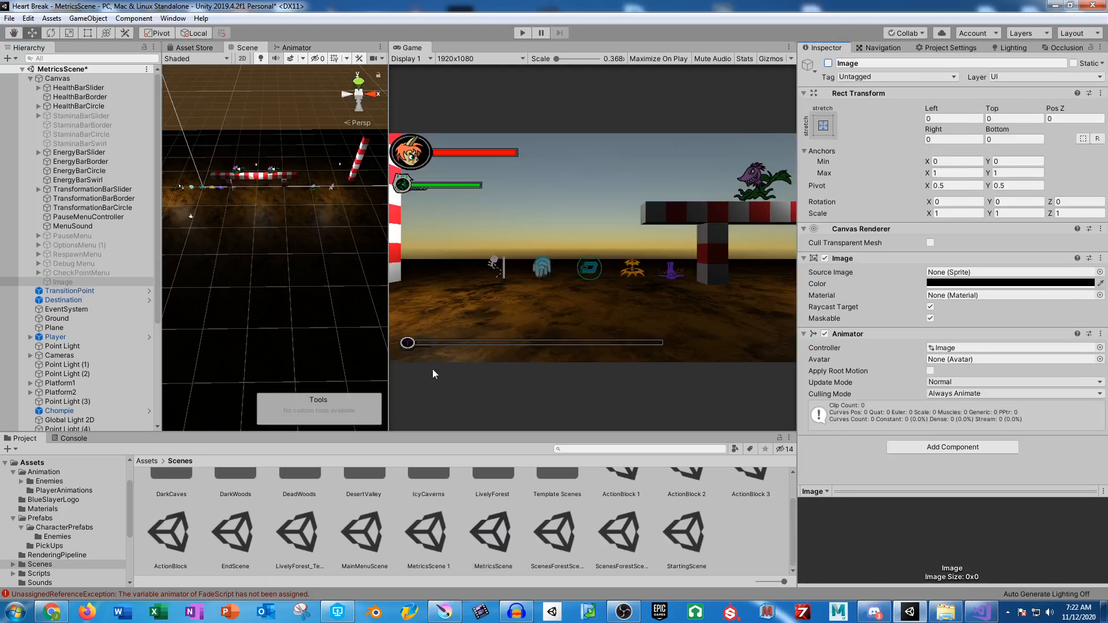
- Move the CheckPointInner and CheckPointOutter textures from the Textures folder to the Sprites folder
click(40, 574)
scroll(80, 550, down, 2)
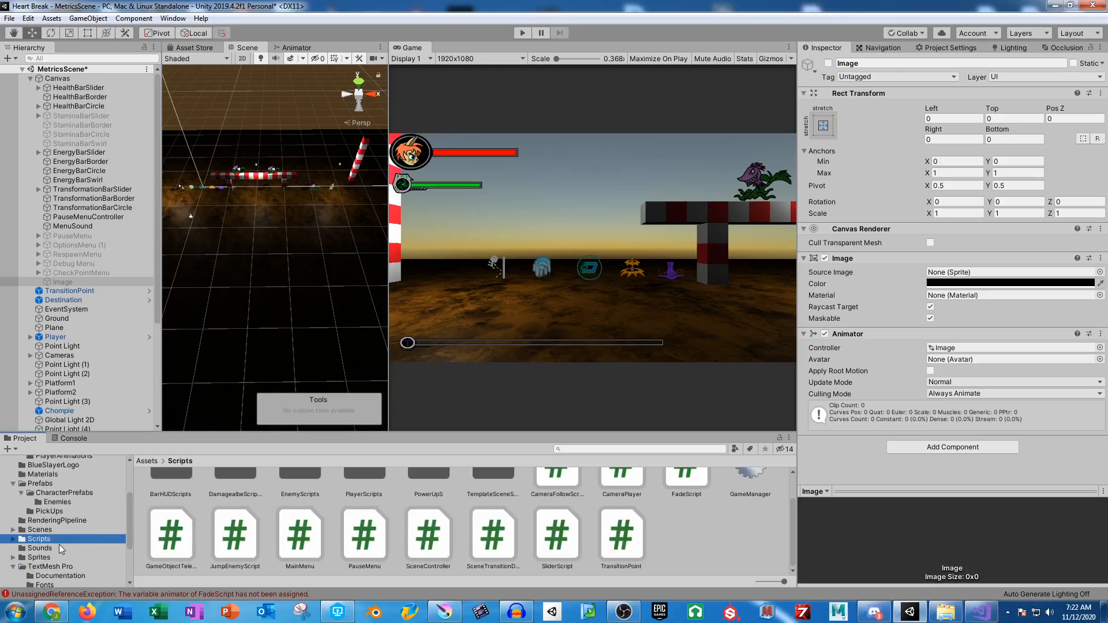
click(39, 558)
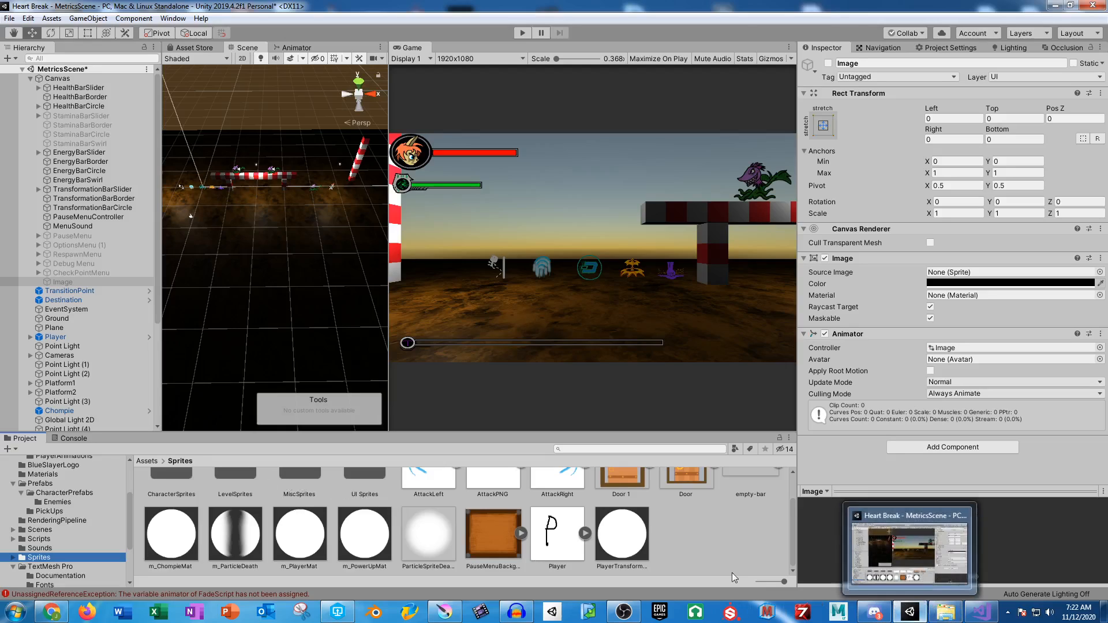
scroll(57, 559, down, 4)
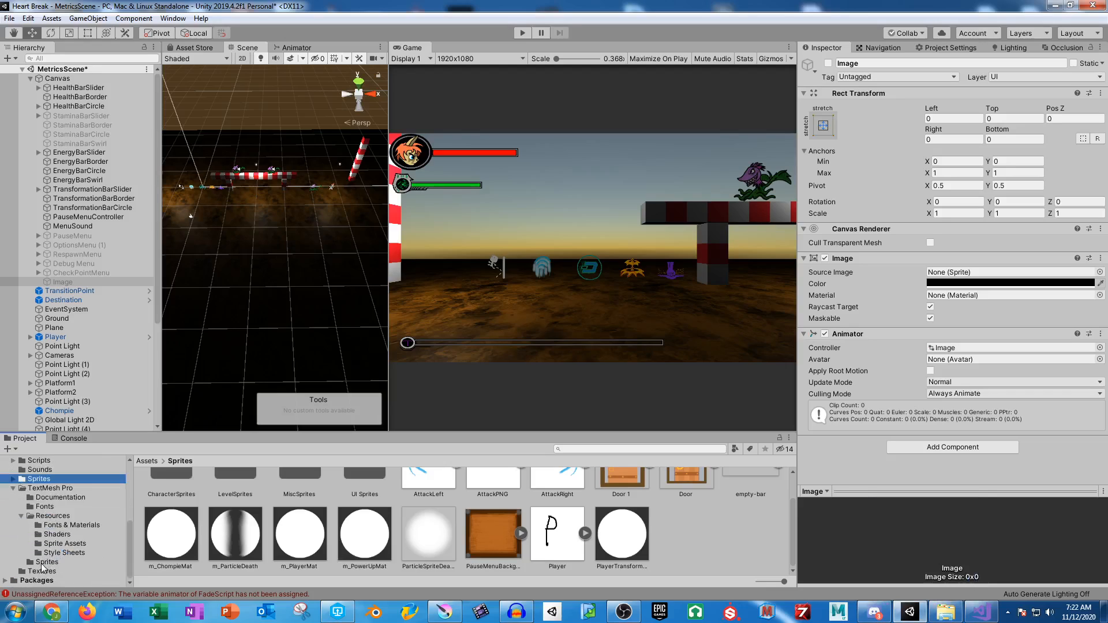
click(43, 571)
click(296, 508)
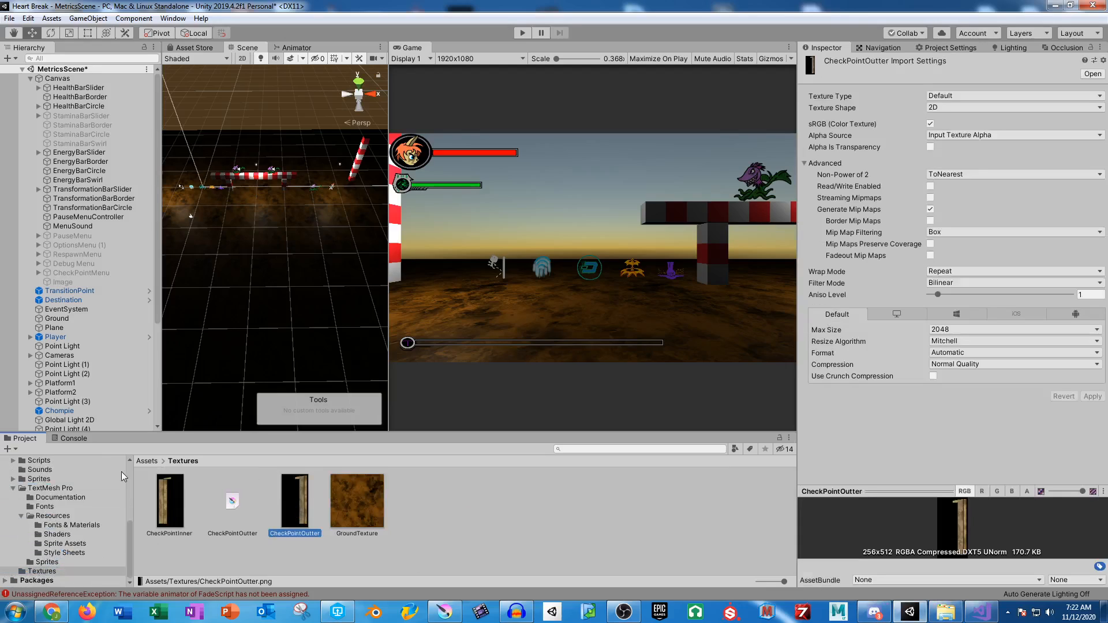
ctrl+click(155, 492)
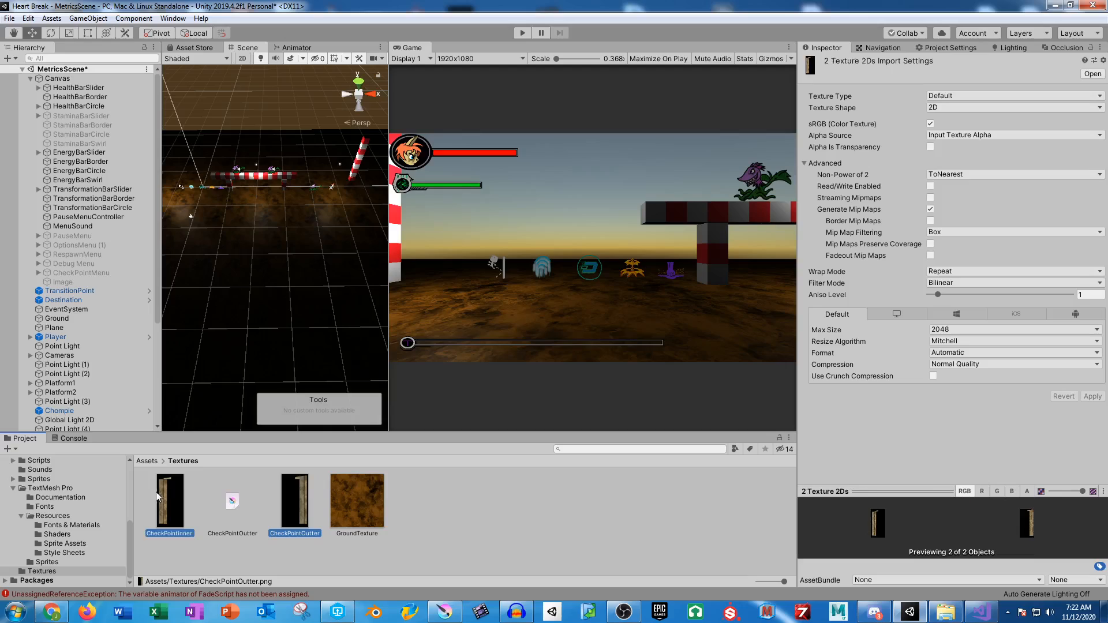
click(47, 480)
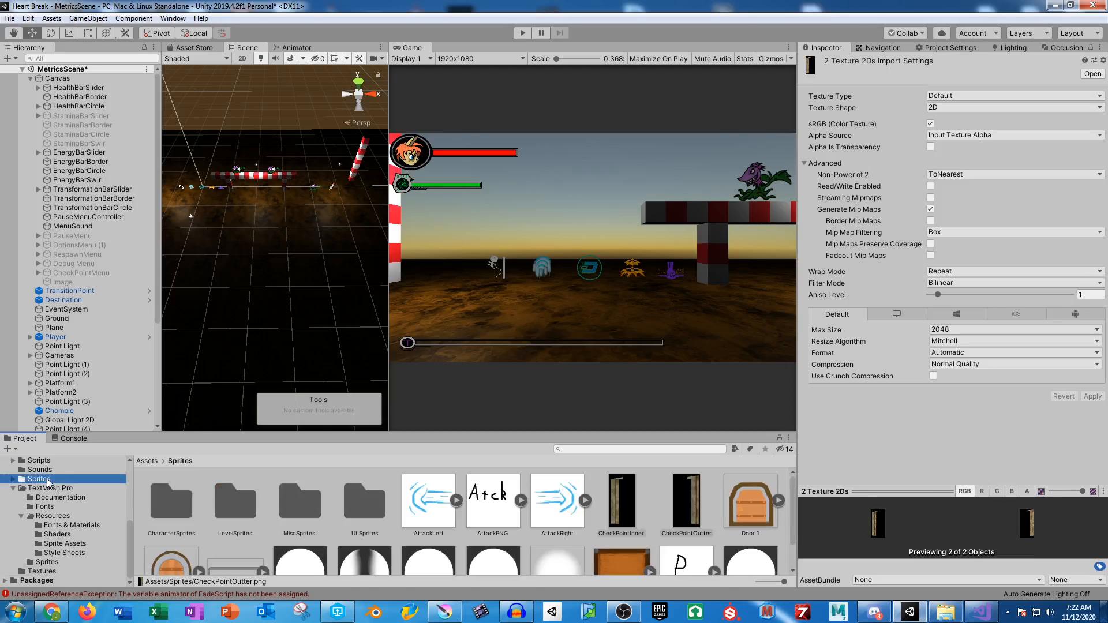
- Move both checkpoint textures into the LevelSprites subfolder and open that folder
click(617, 501)
ctrl+click(674, 499)
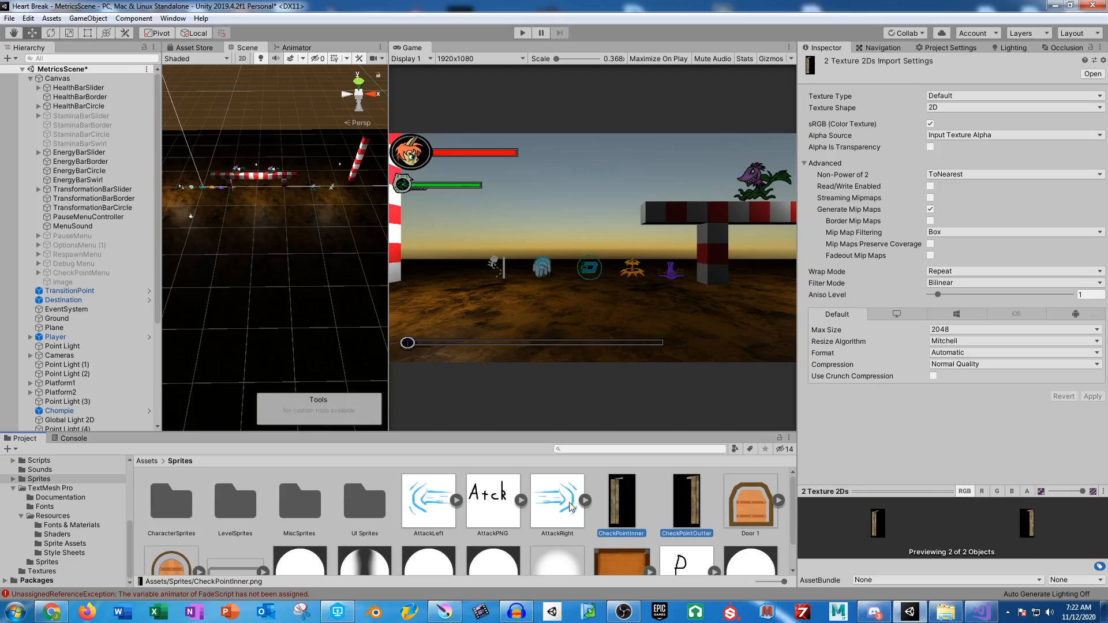
double_click(241, 508)
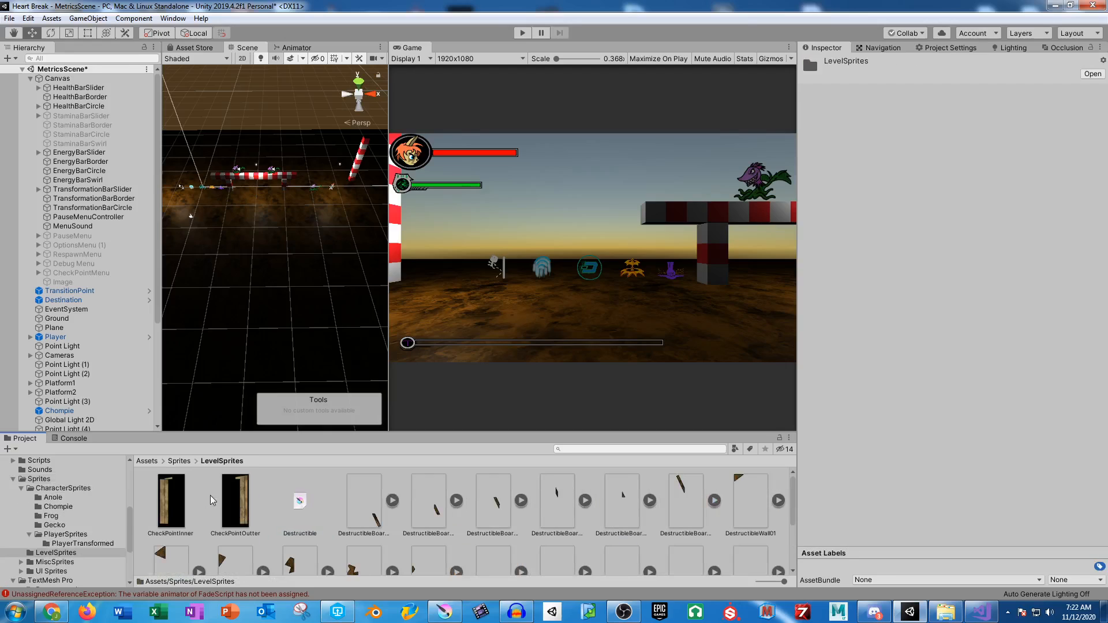
- Set the Texture Type of CheckPointInner and CheckPointOutter to Sprite (2D and UI) and apply the import settings
ctrl+click(181, 501)
click(962, 96)
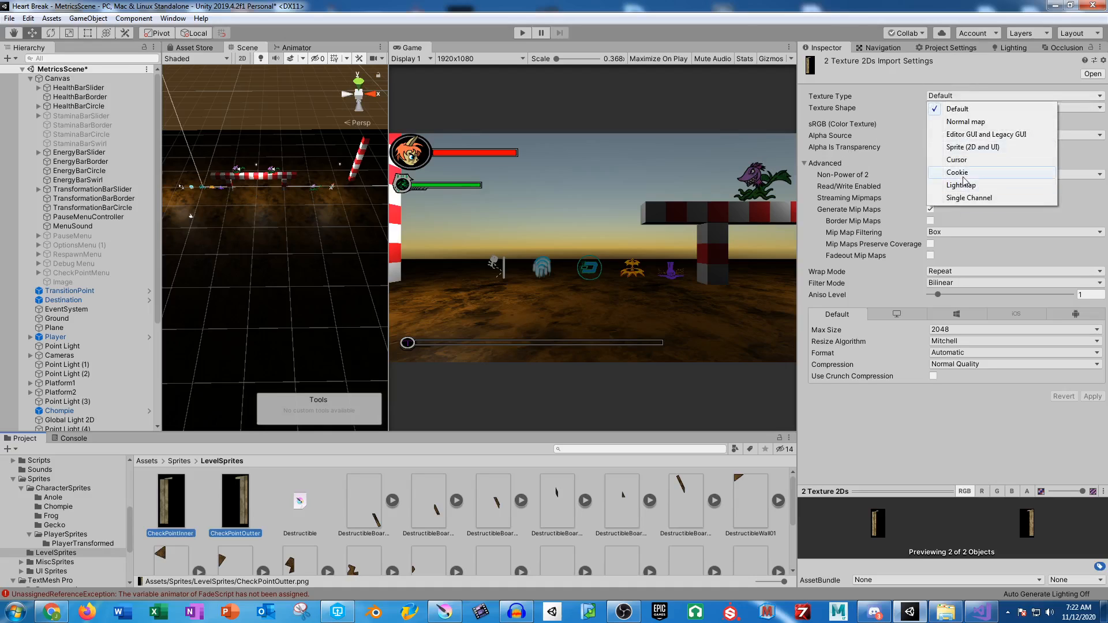
click(975, 144)
click(1093, 409)
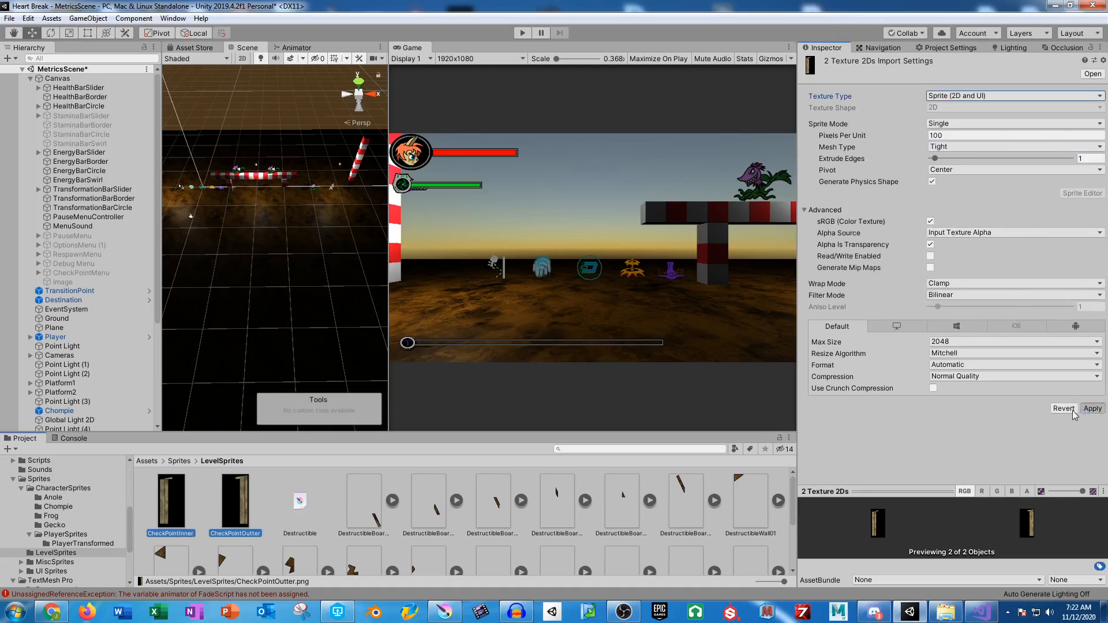
click(238, 500)
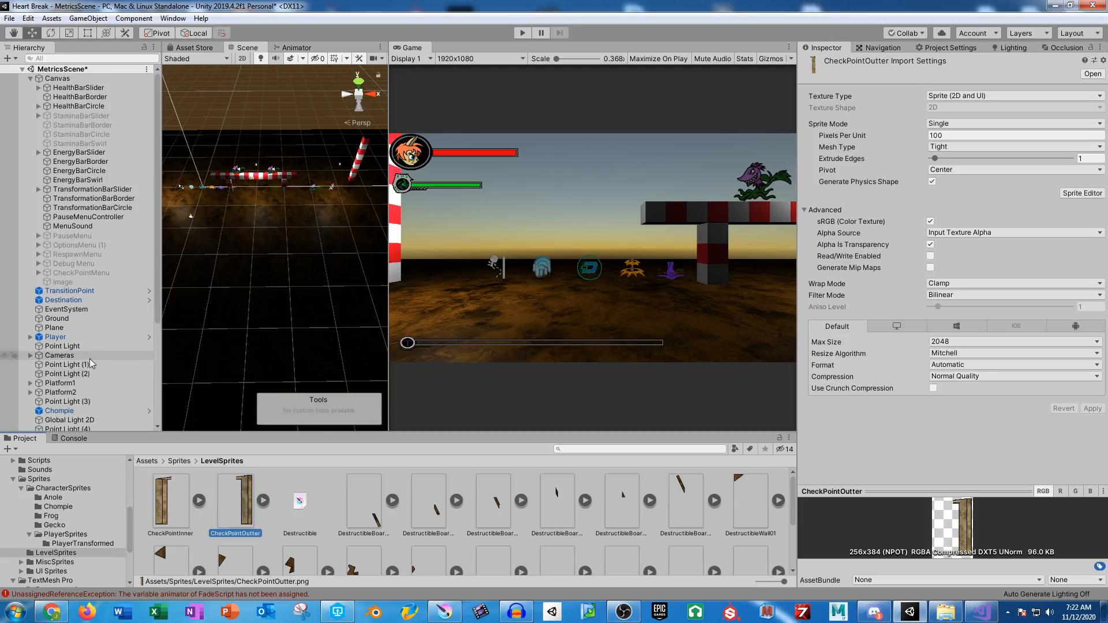
- Collapse Canvas in the scene hierarchy and create an empty game object named CheckPoint
scroll(92, 352, down, 5)
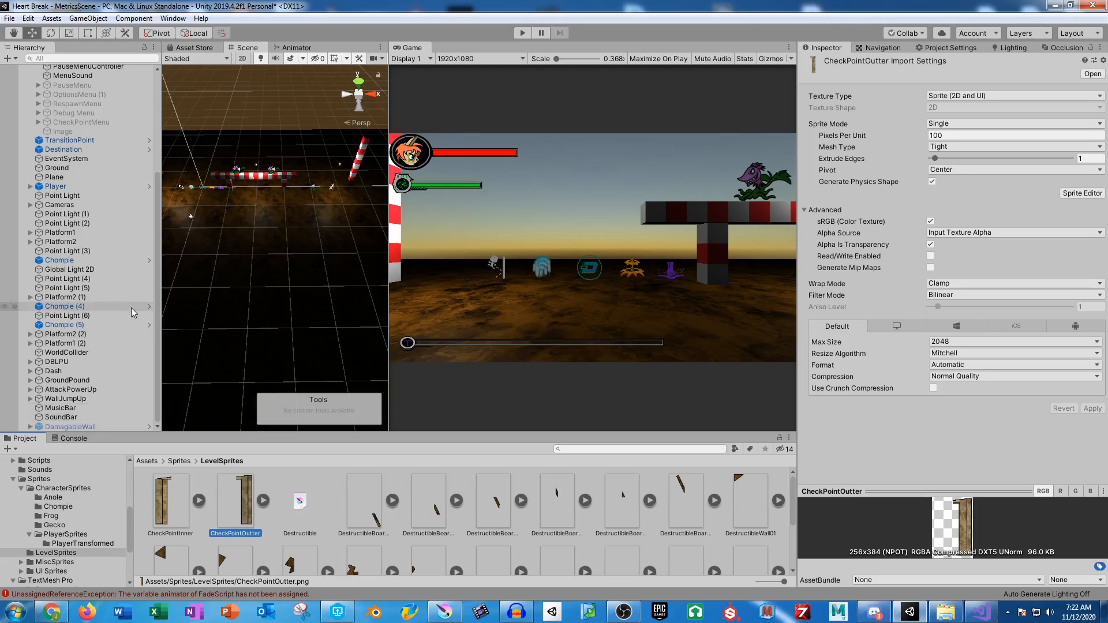
scroll(64, 310, up, 6)
click(31, 79)
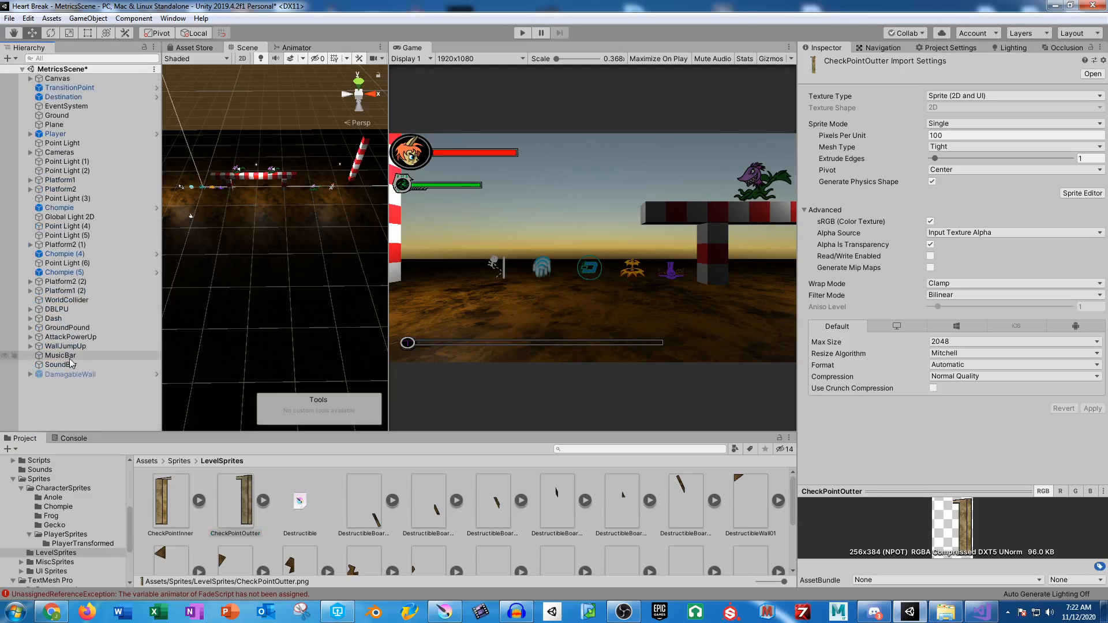
right_click(67, 410)
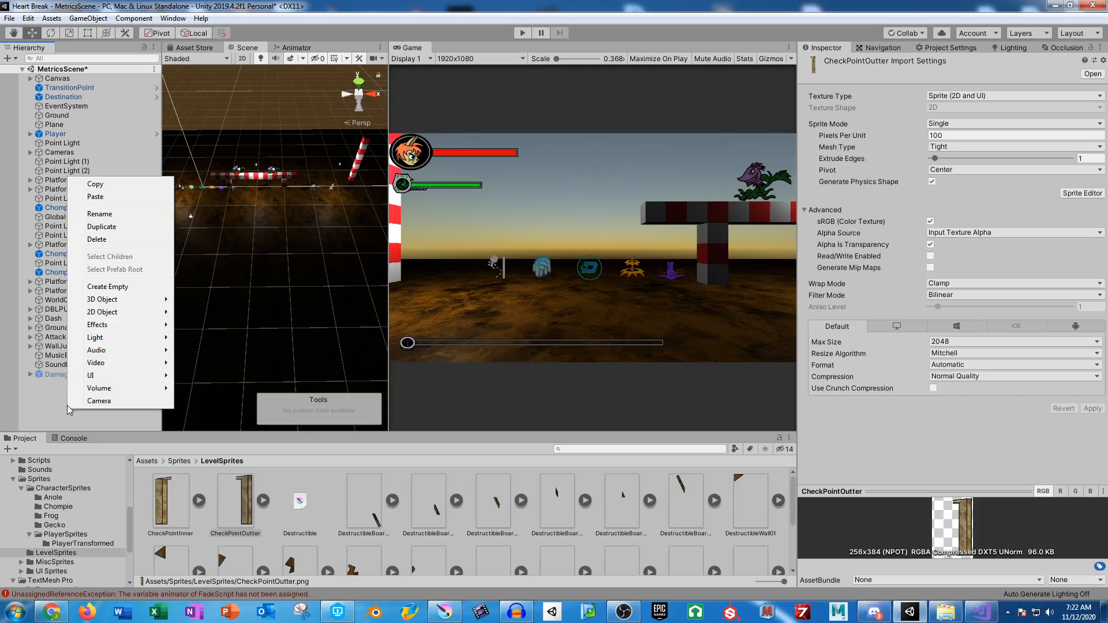
click(115, 287)
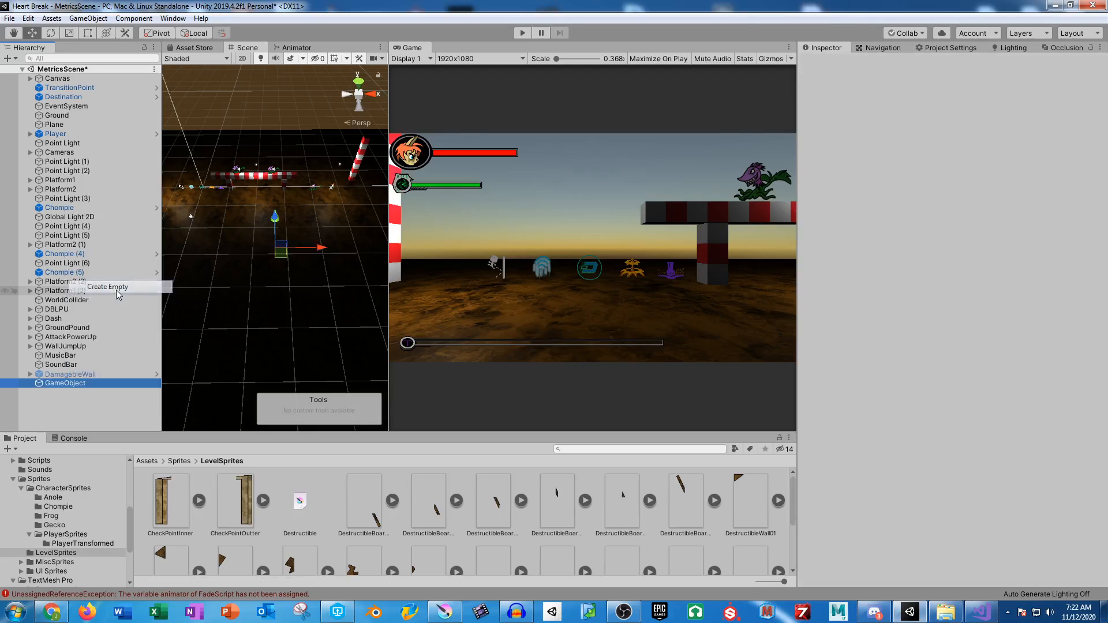
click(78, 383)
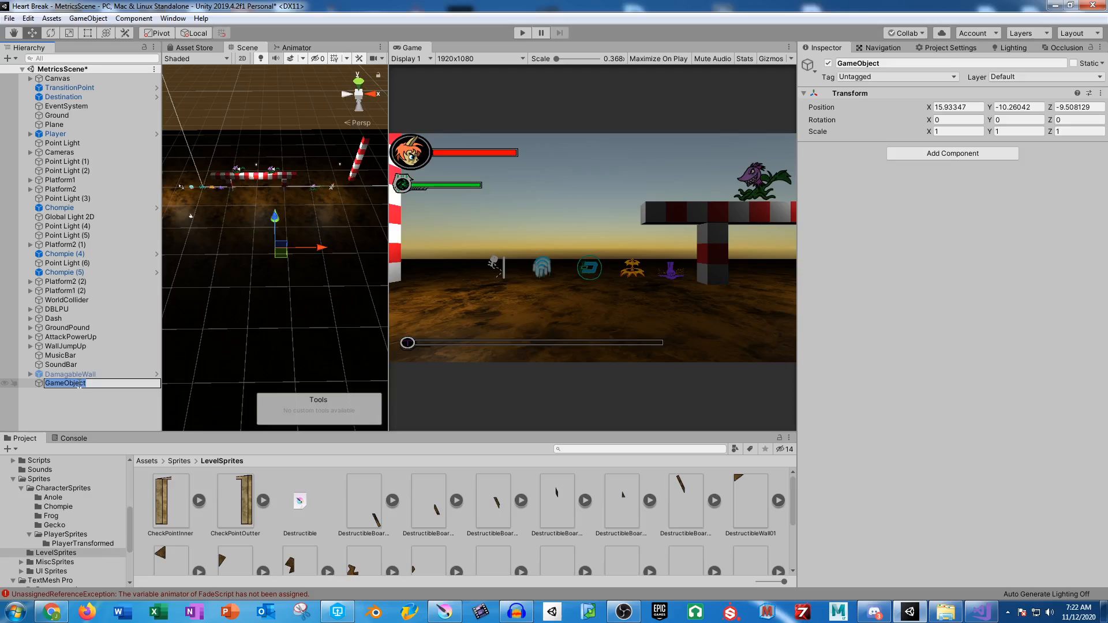
text(CheckPoint)
key(Return)
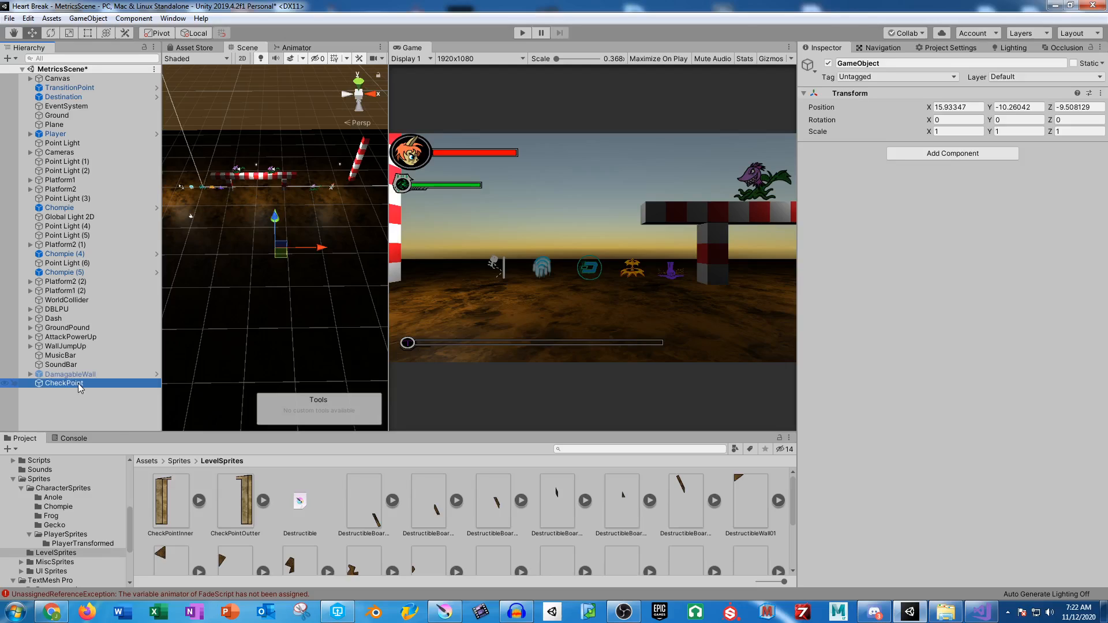
- Add the CheckPointInner and CheckPointOutter sprites as children of CheckPoint, and move Player along X to -3.5 beside the doorway
drag(147, 527, 69, 383)
drag(247, 509, 65, 384)
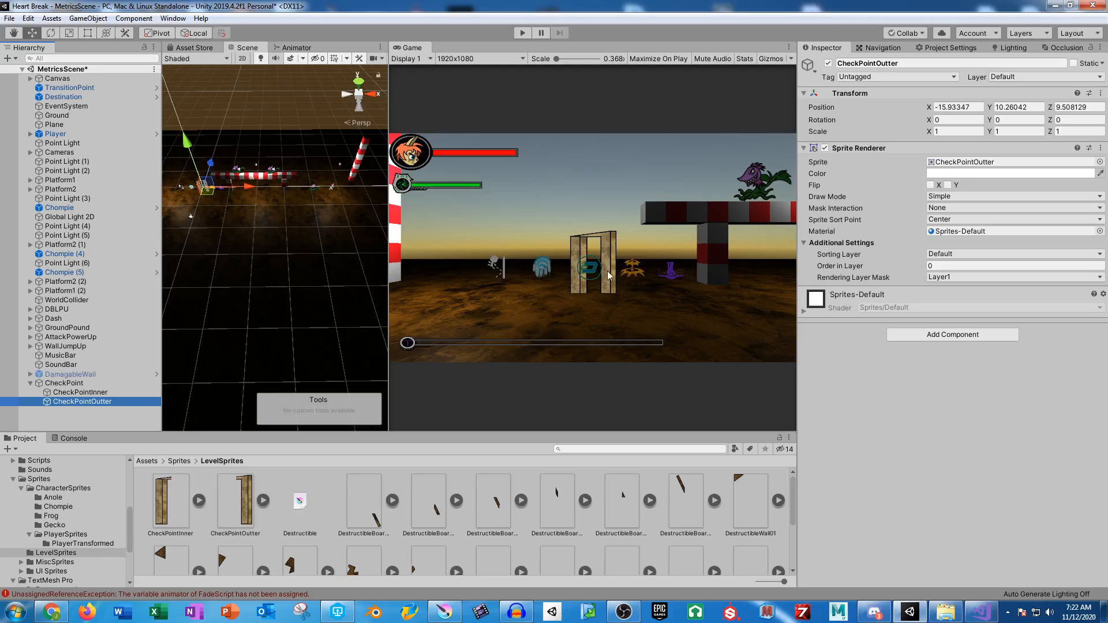
click(55, 134)
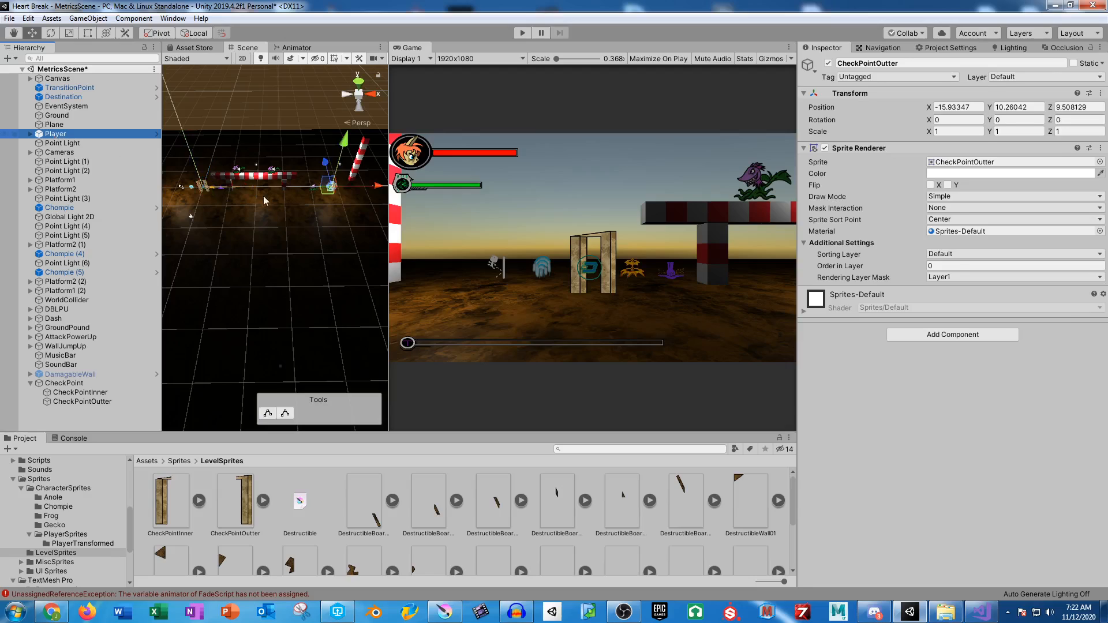
drag(376, 187, 228, 188)
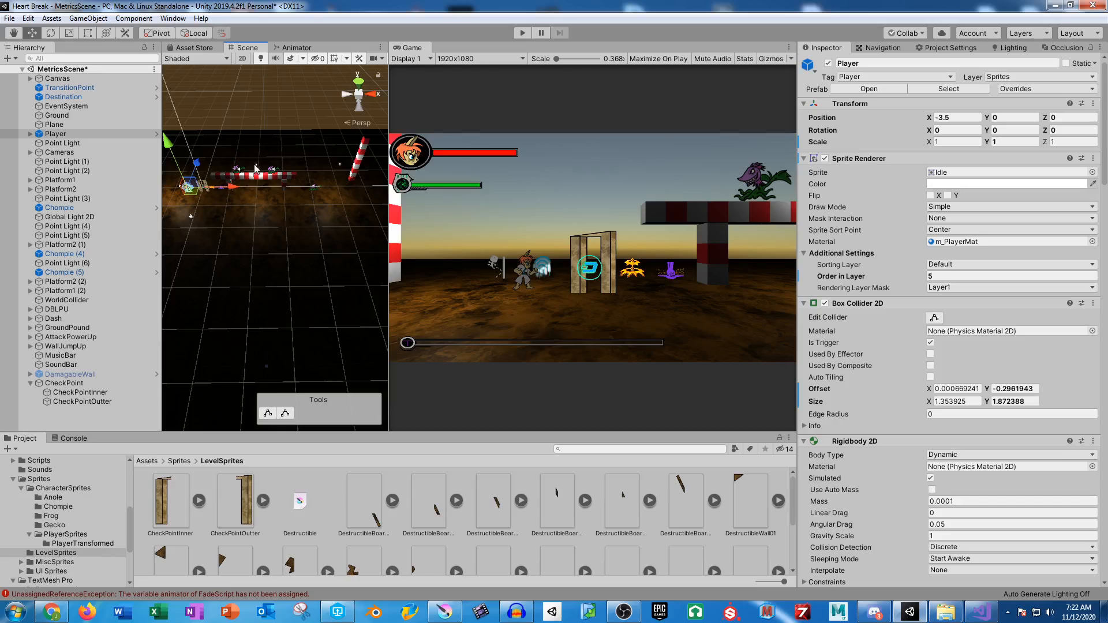
- Add a Box Collider 2D component to the CheckPoint object
click(81, 383)
click(924, 154)
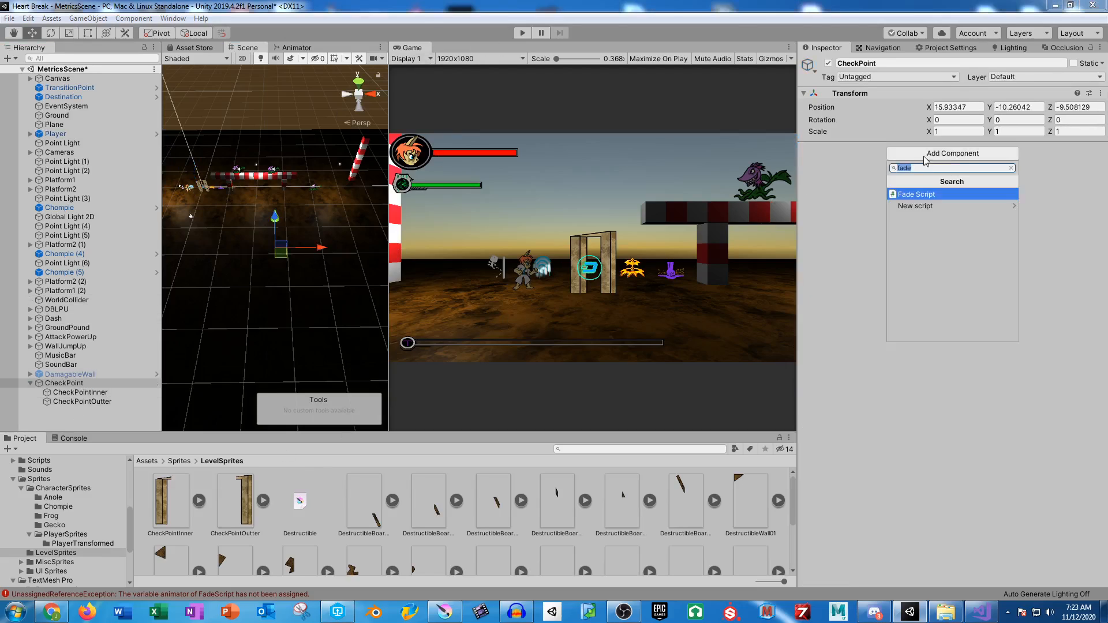
text(box)
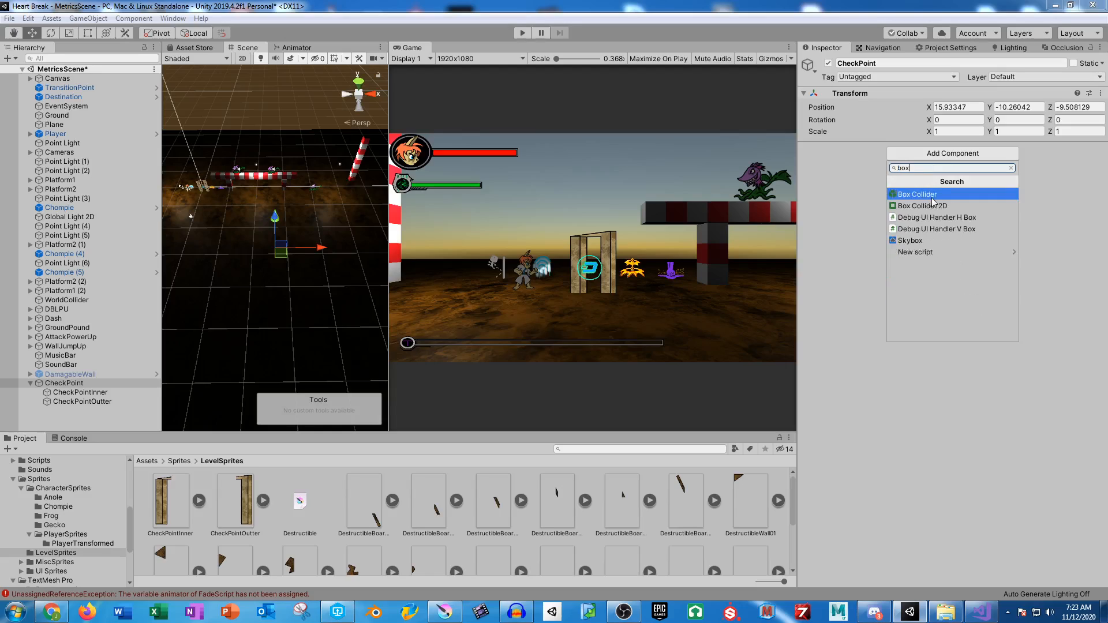
click(931, 202)
- Turn on collider editing for CheckPoint and set the collider's Y offset to 1.91
click(935, 163)
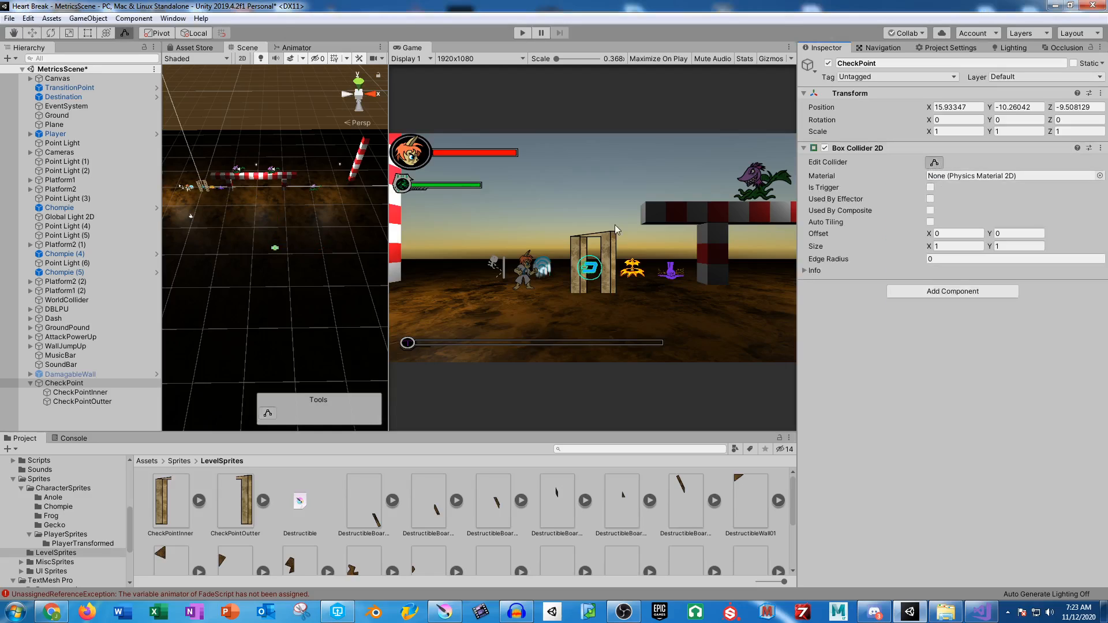
key(f)
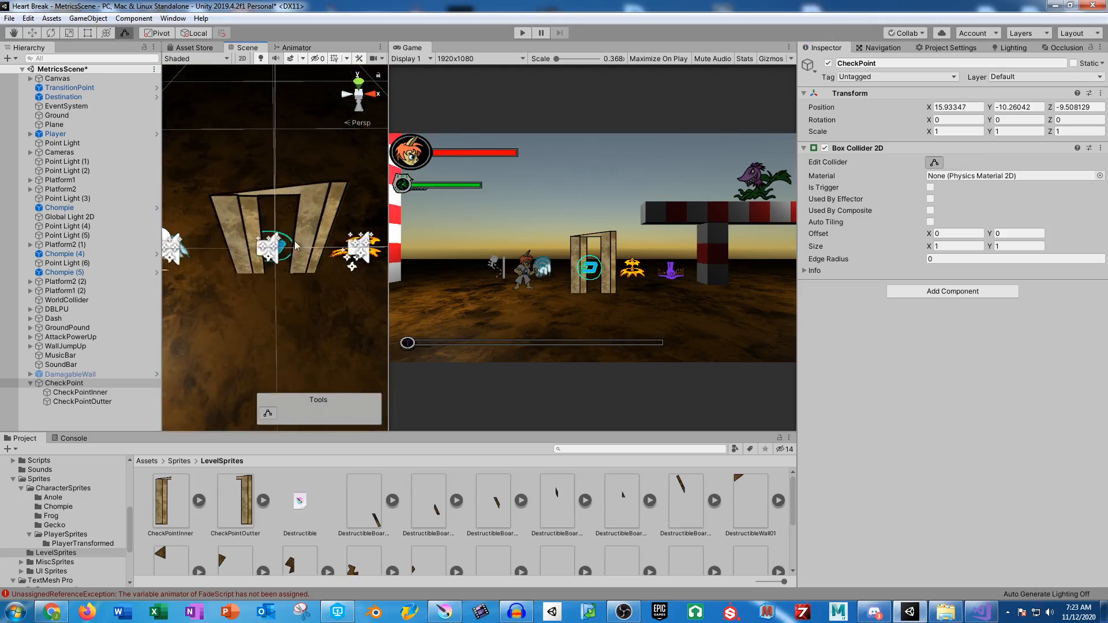
drag(275, 243, 276, 141)
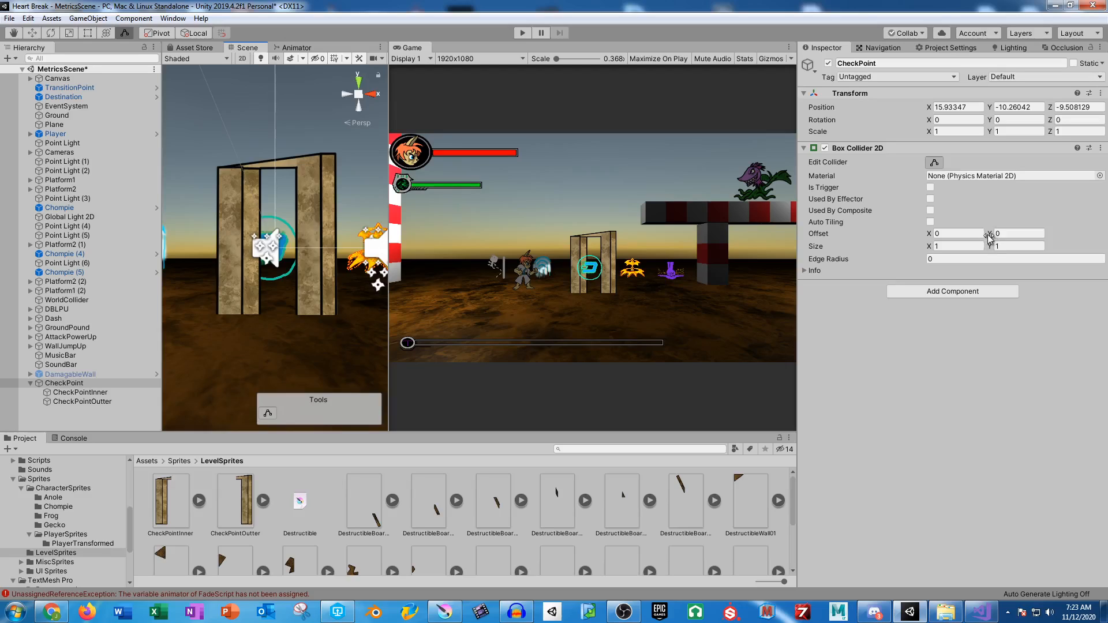
mouse_move(991, 234)
mouse_down()
mouse_move(1005, 238)
mouse_move(975, 238)
mouse_up()
scroll(296, 252, down, 8)
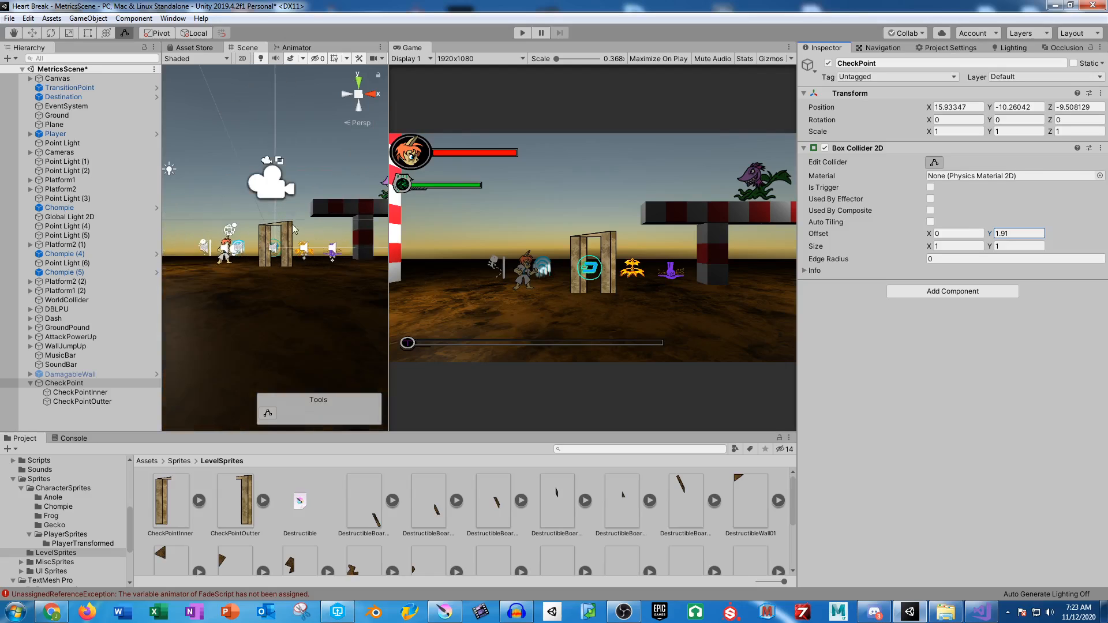
alt+drag(296, 249, 247, 307)
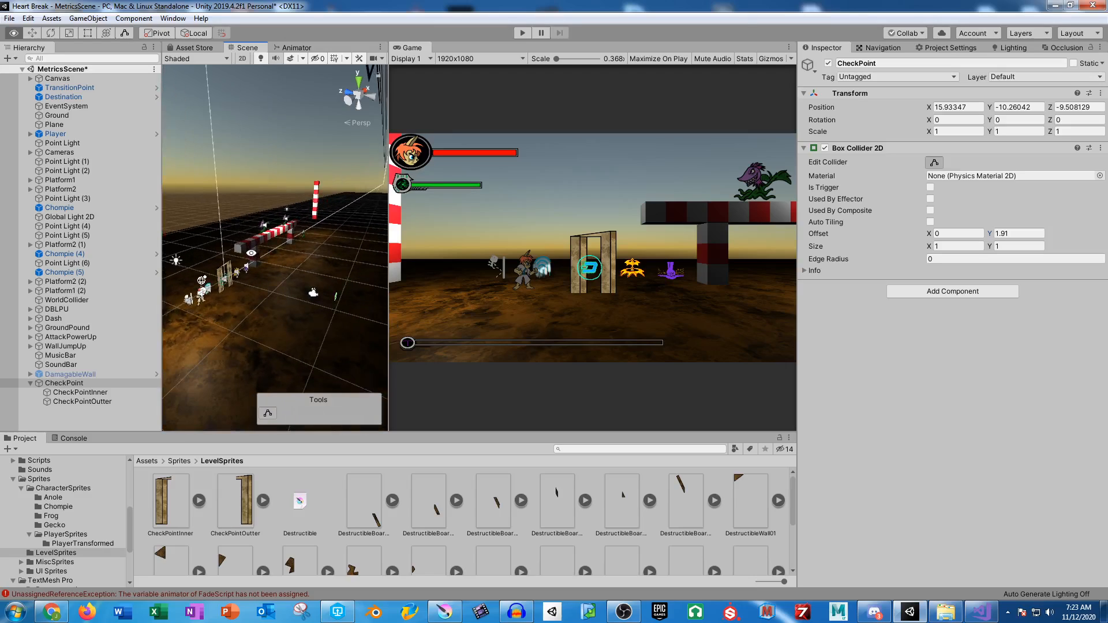
- Take CheckPointInner and CheckPointOutter out of CheckPoint so they sit at the root of the scene hierarchy
click(79, 392)
shift+click(77, 402)
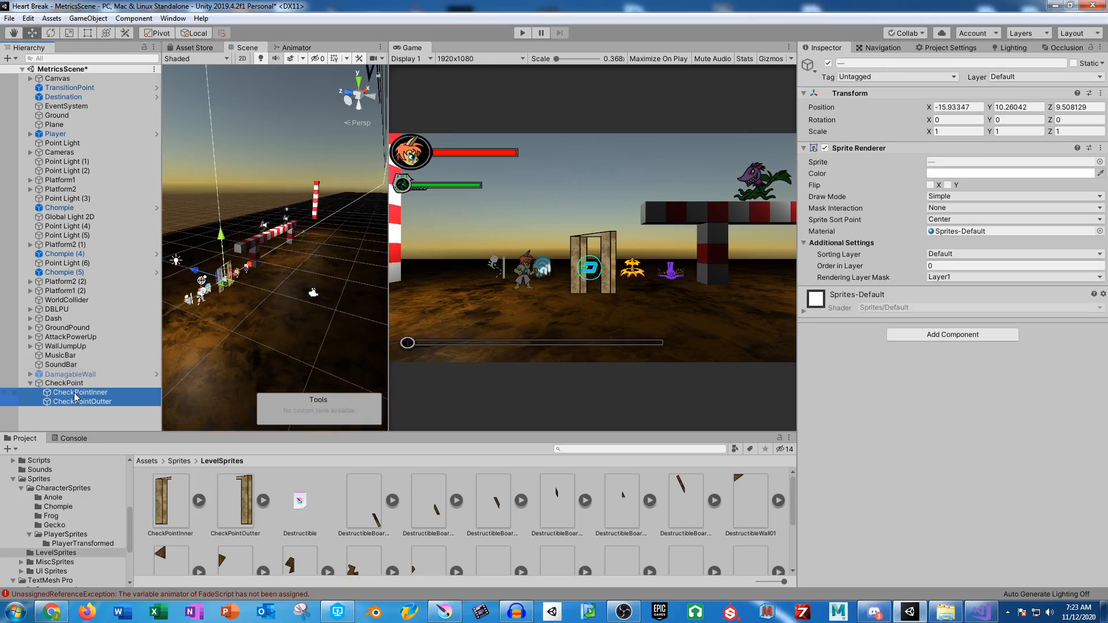
drag(77, 402, 81, 382)
- Set the CheckPoint object's position to X 0, Y 0, Z 0
click(78, 402)
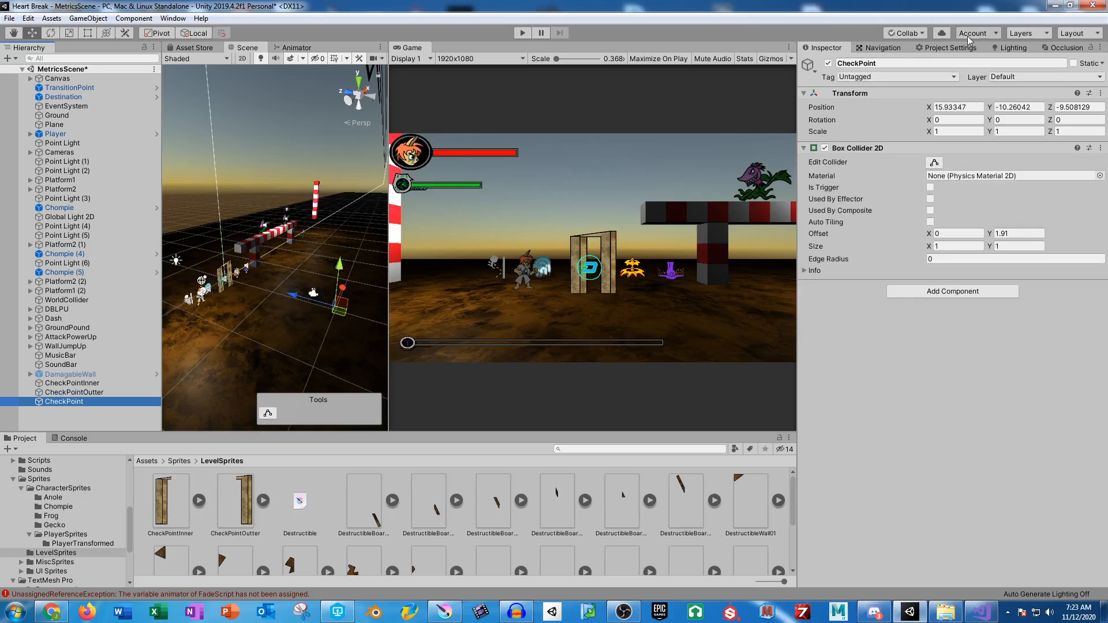
click(965, 108)
text(0)
key(Tab)
text(0)
key(Tab)
text(0)
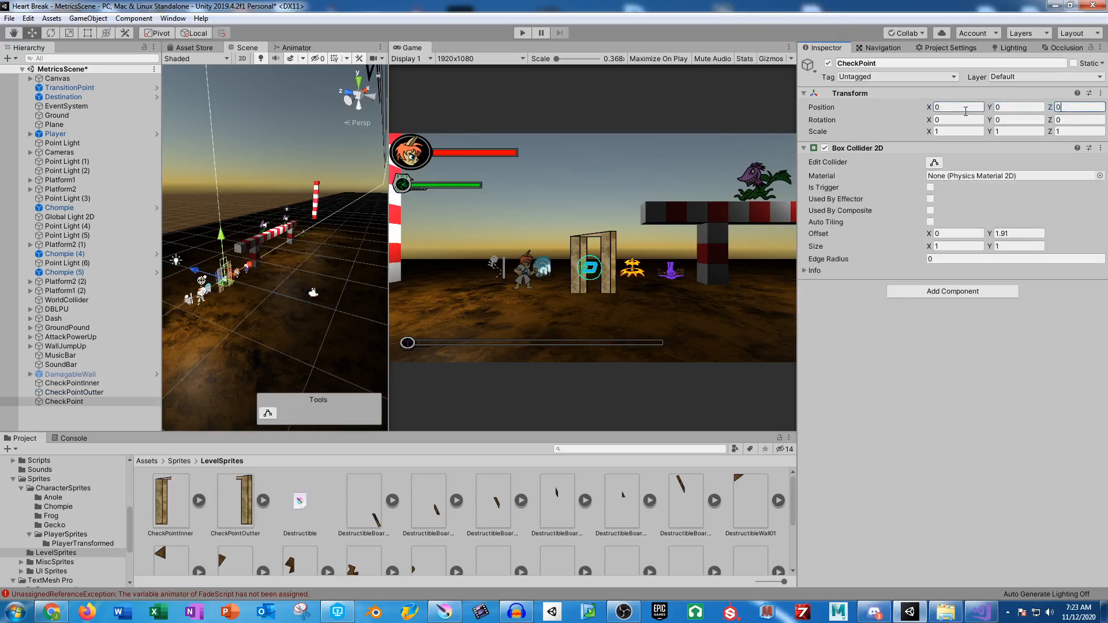
- Make CheckPointInner and CheckPointOutter children of the CheckPoint object in the hierarchy
click(65, 385)
shift+click(71, 393)
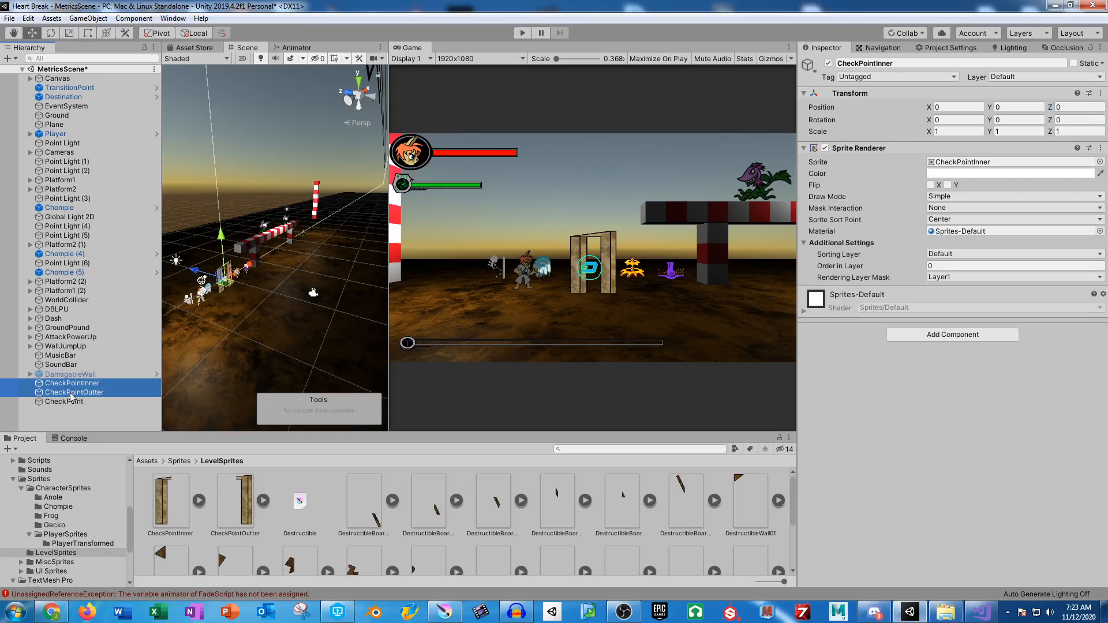
key(f)
drag(71, 394, 75, 403)
- Reshape CheckPoint's box collider to fit the doorway's top beam, about 2.25 by 0.36 in size with offset about 0.03, 1.70
click(64, 383)
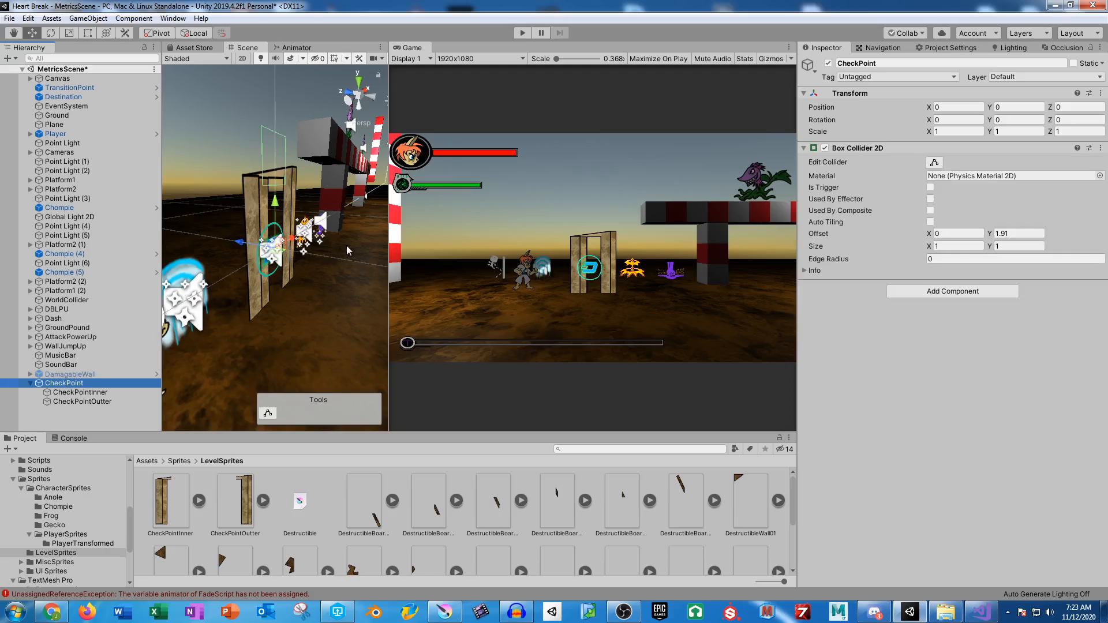
alt+drag(309, 206, 113, 228)
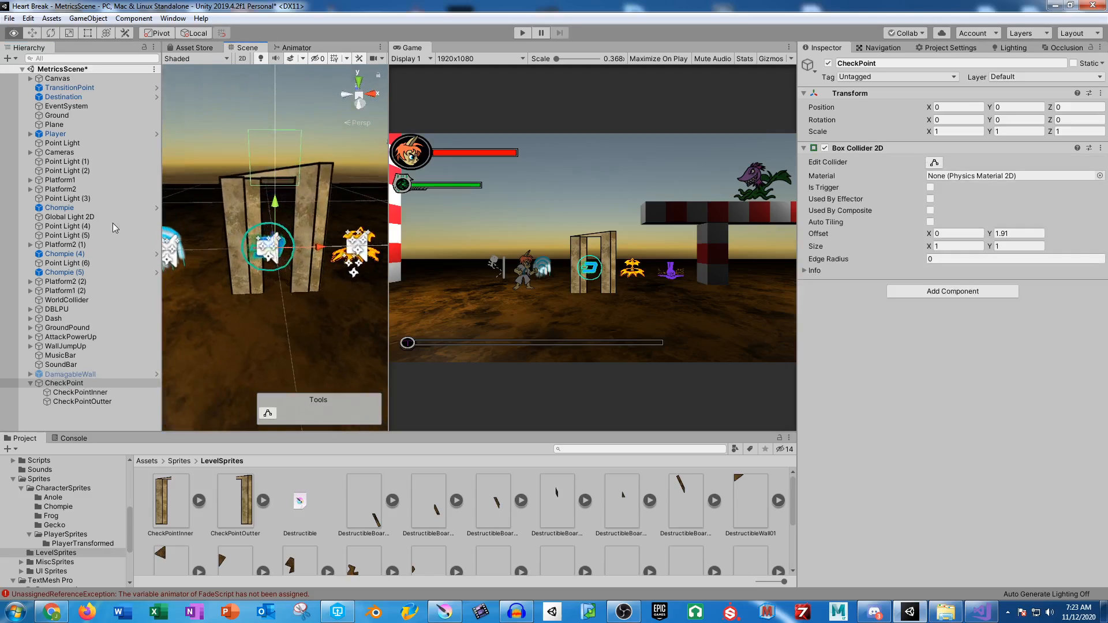
click(934, 164)
drag(278, 130, 332, 172)
drag(250, 176, 276, 181)
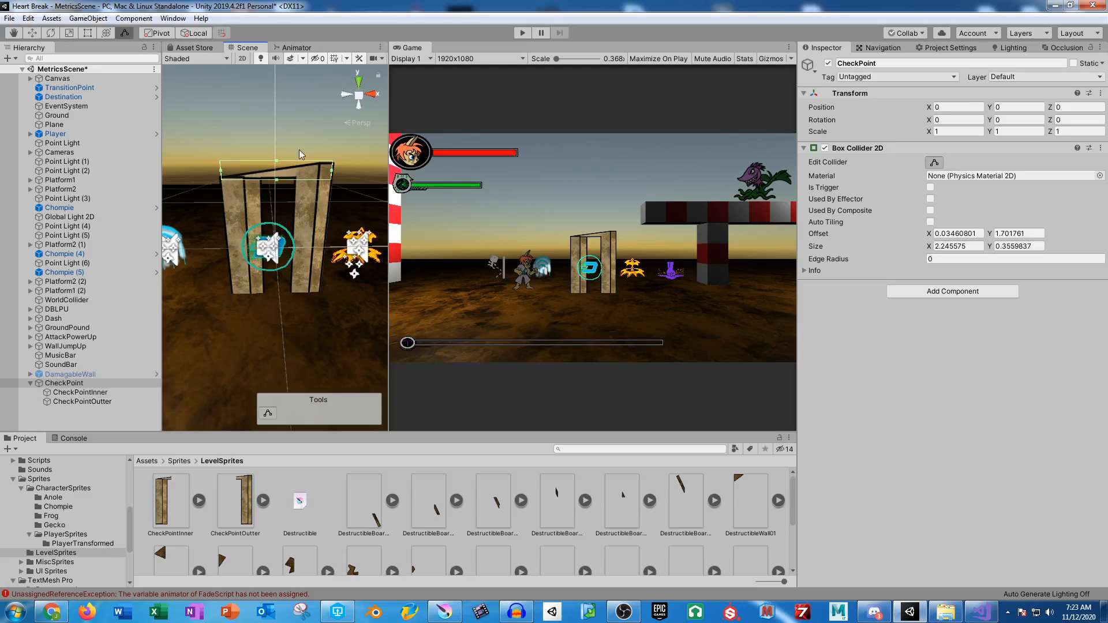
- Set Order in Layer to -1 for CheckPointInner and 10 for CheckPointOutter
click(109, 392)
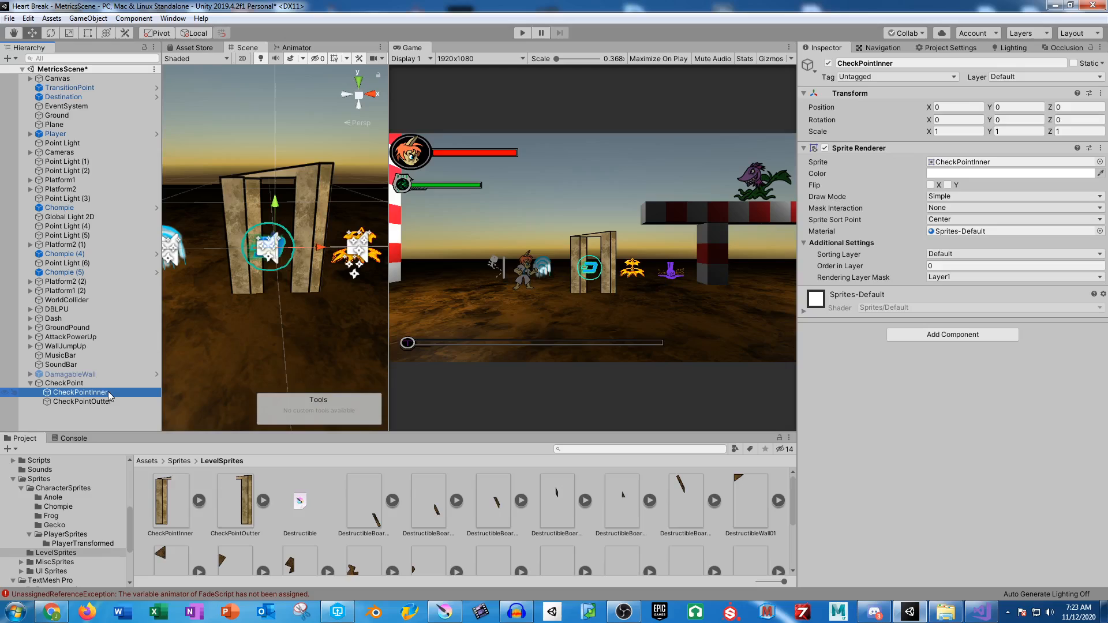
click(945, 266)
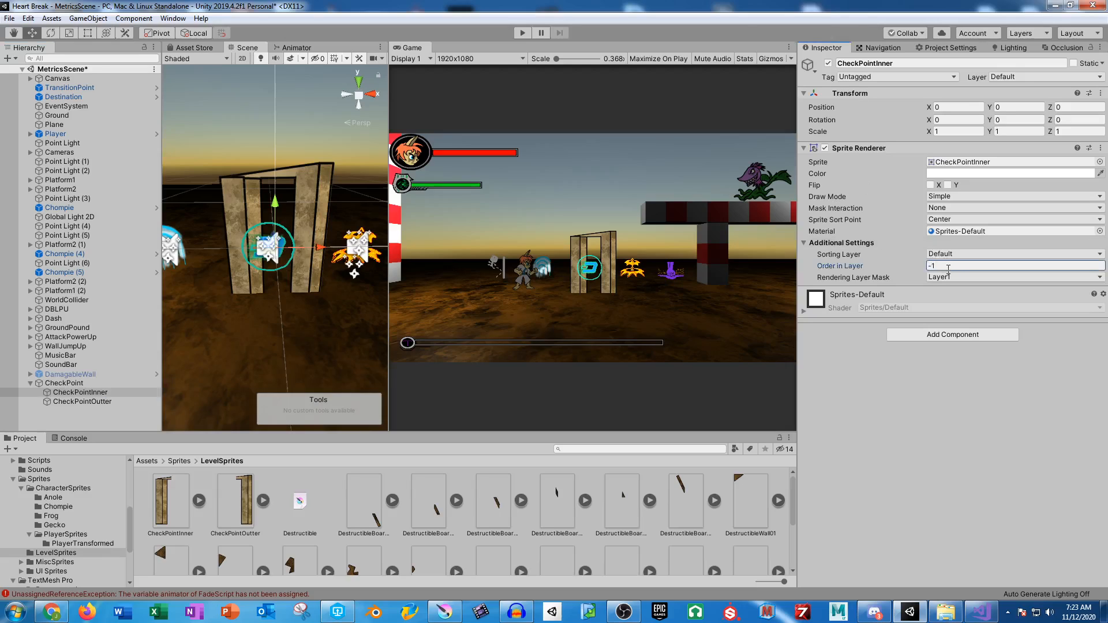
click(82, 401)
click(960, 264)
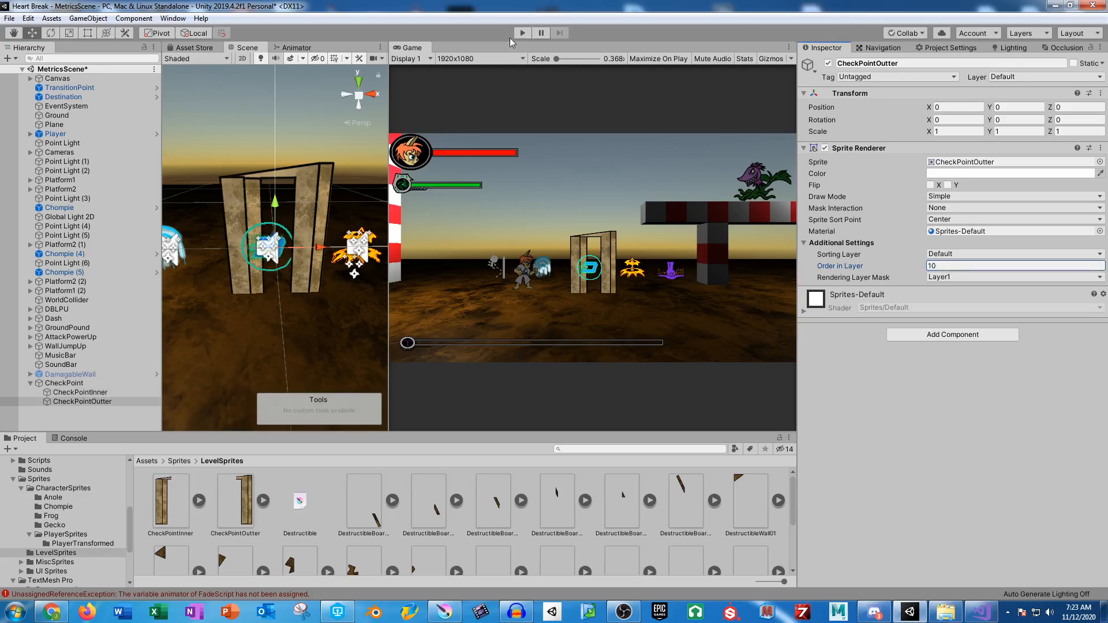
- Play the scene and walk the Player back and forth through the doorway to check how its sprite sorts between the two halves
click(522, 33)
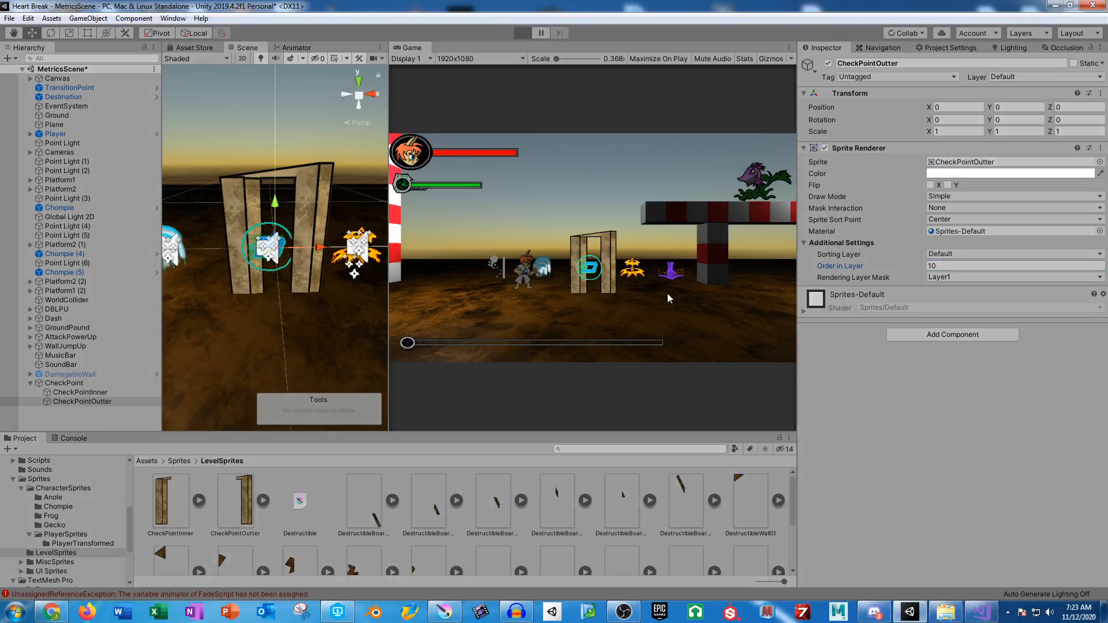
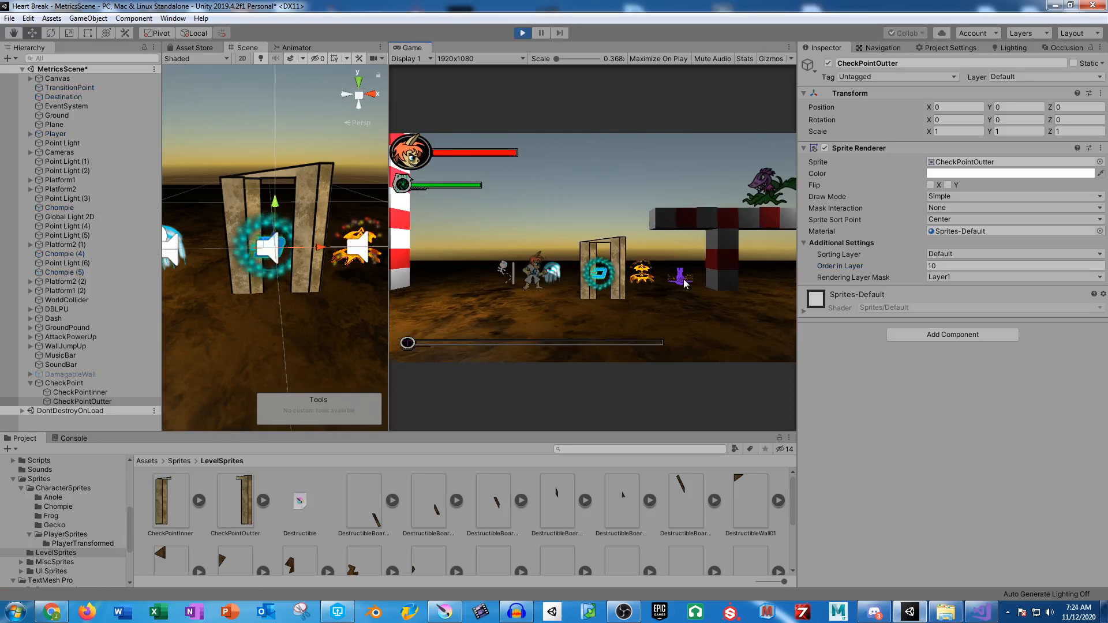
key(d)
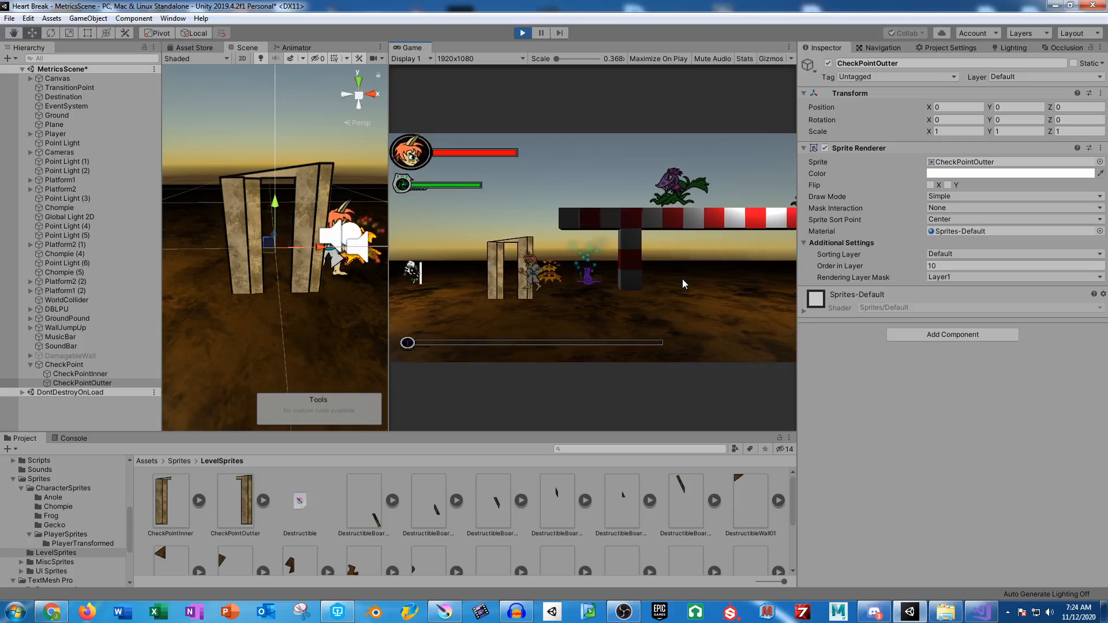
click(55, 135)
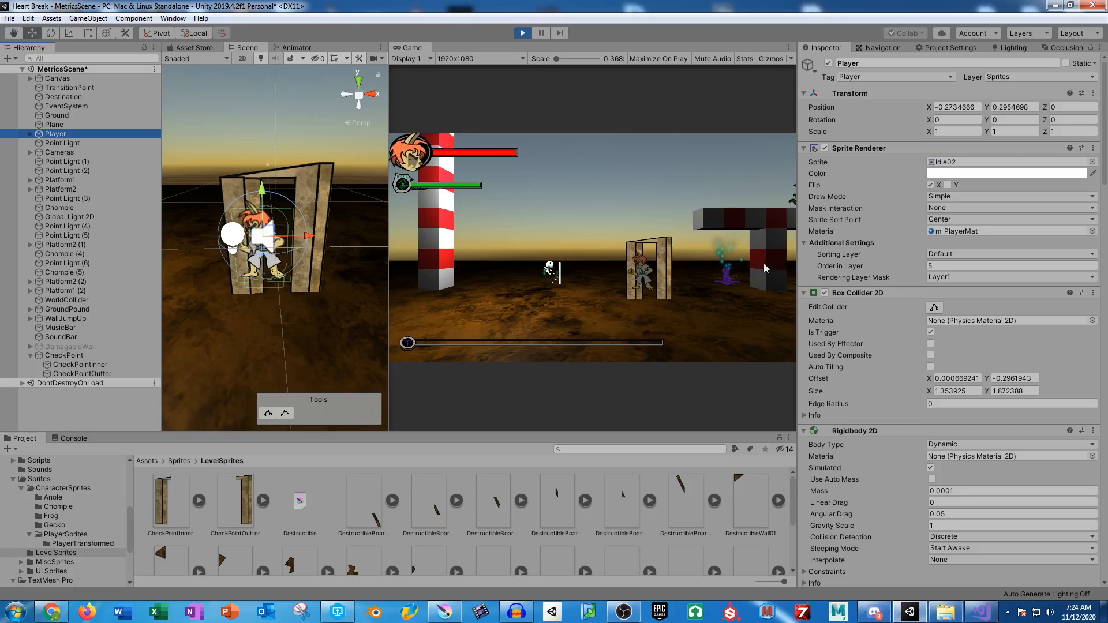
click(646, 241)
key(d)
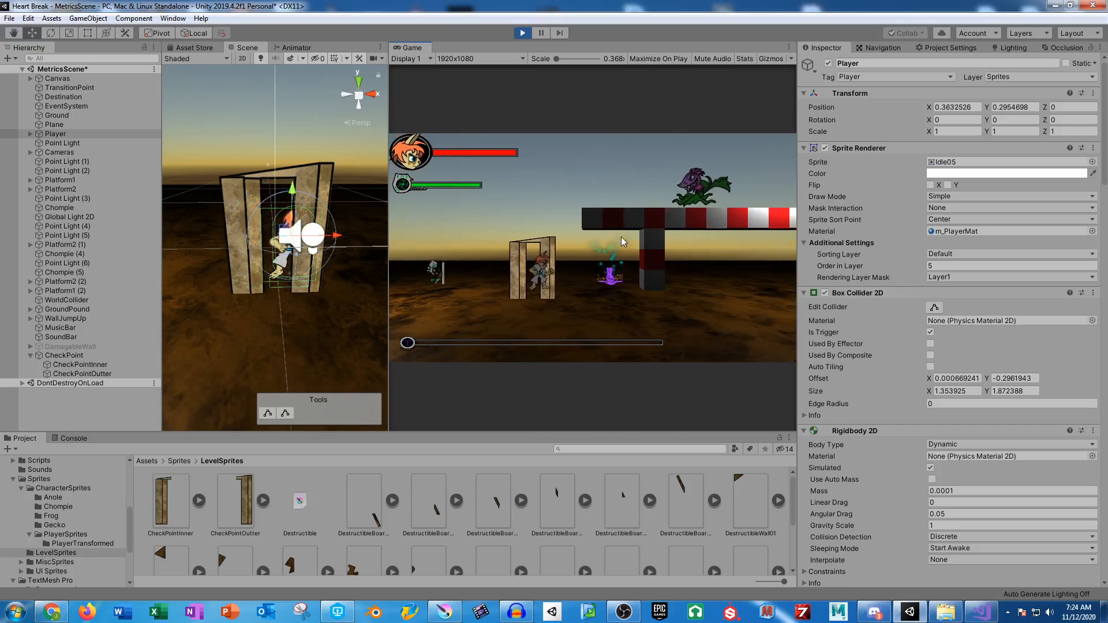
key(d)
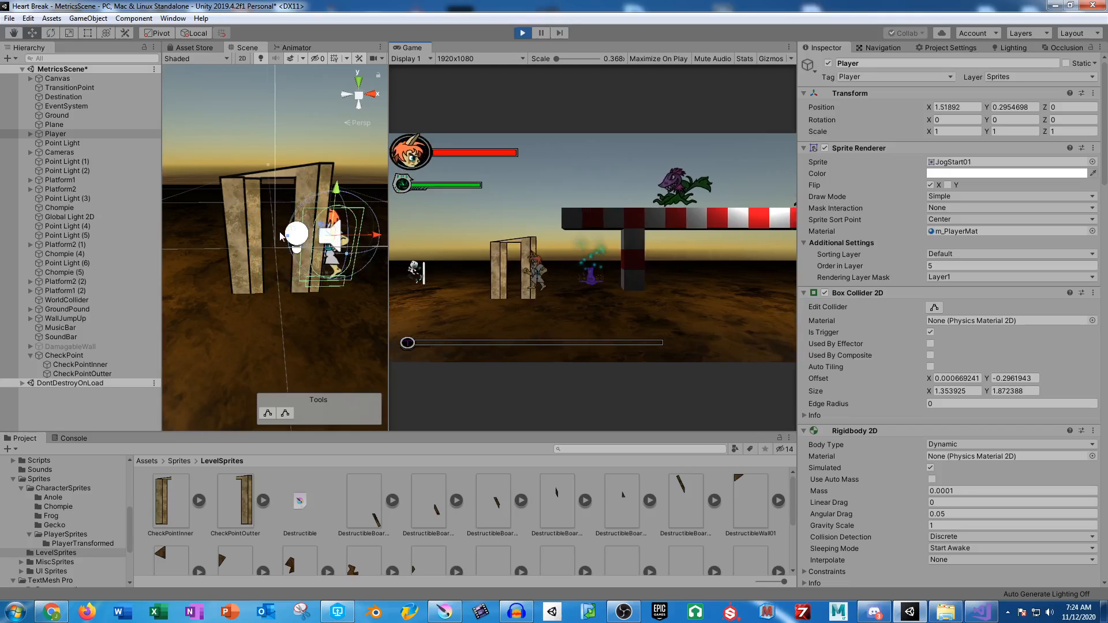
key(a)
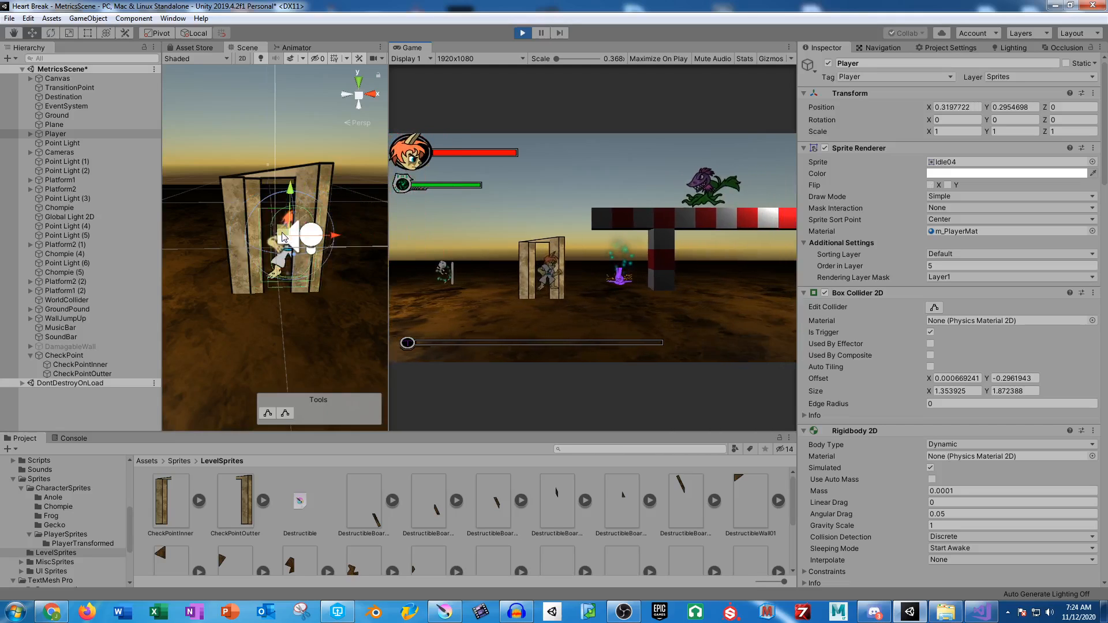
drag(283, 237, 94, 374)
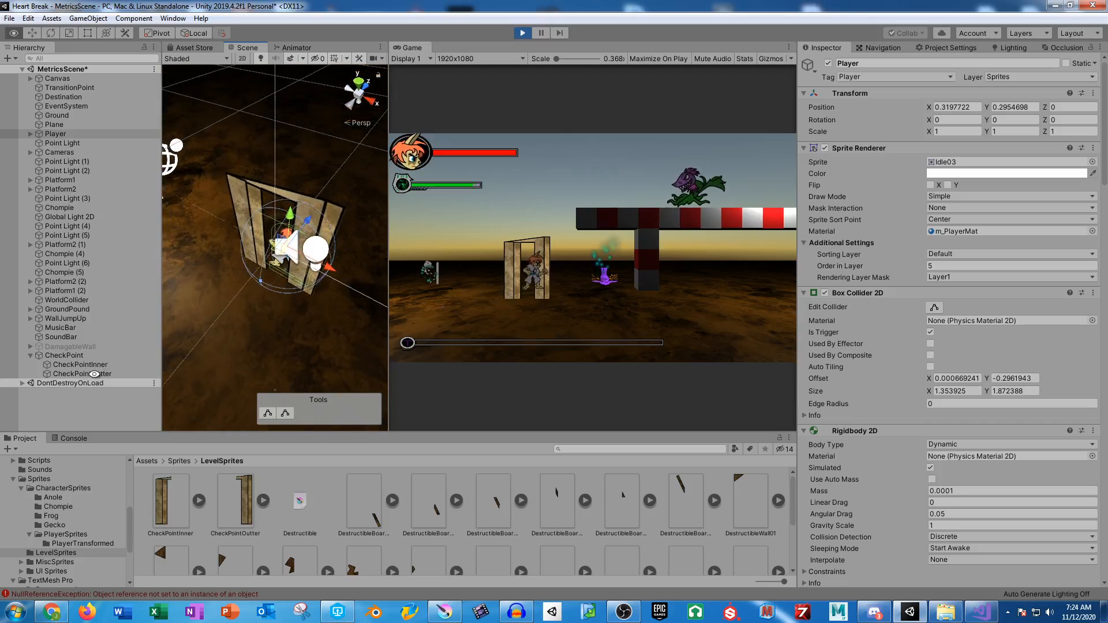
- Try an Order in Layer of 20 on CheckPointOutter during play, examine the doorway in the scene, and end play mode
click(95, 374)
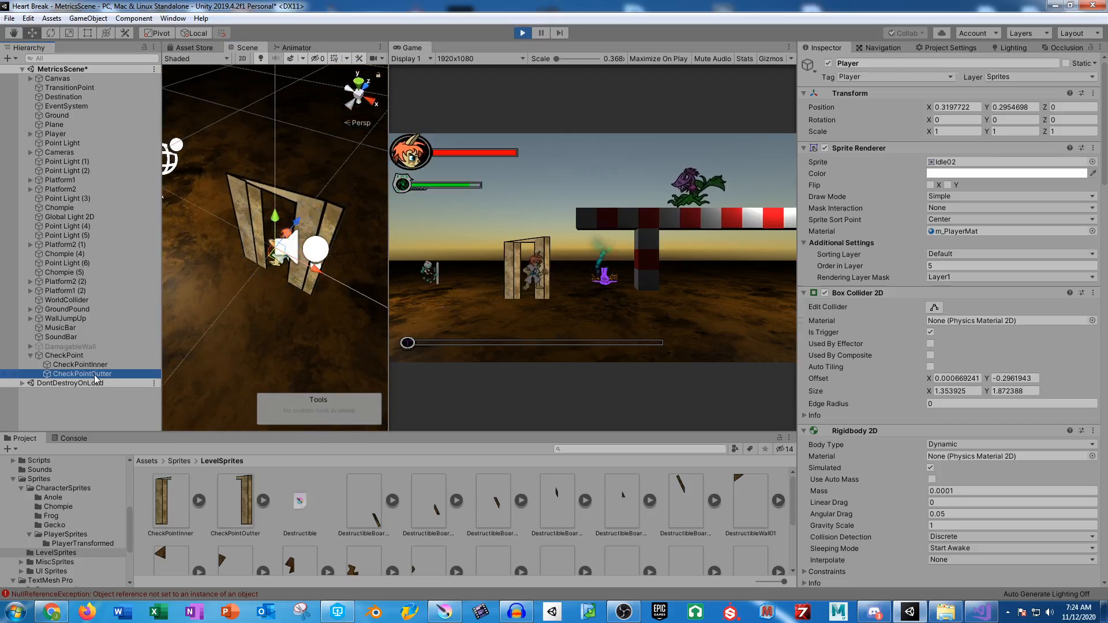
click(962, 263)
text(20)
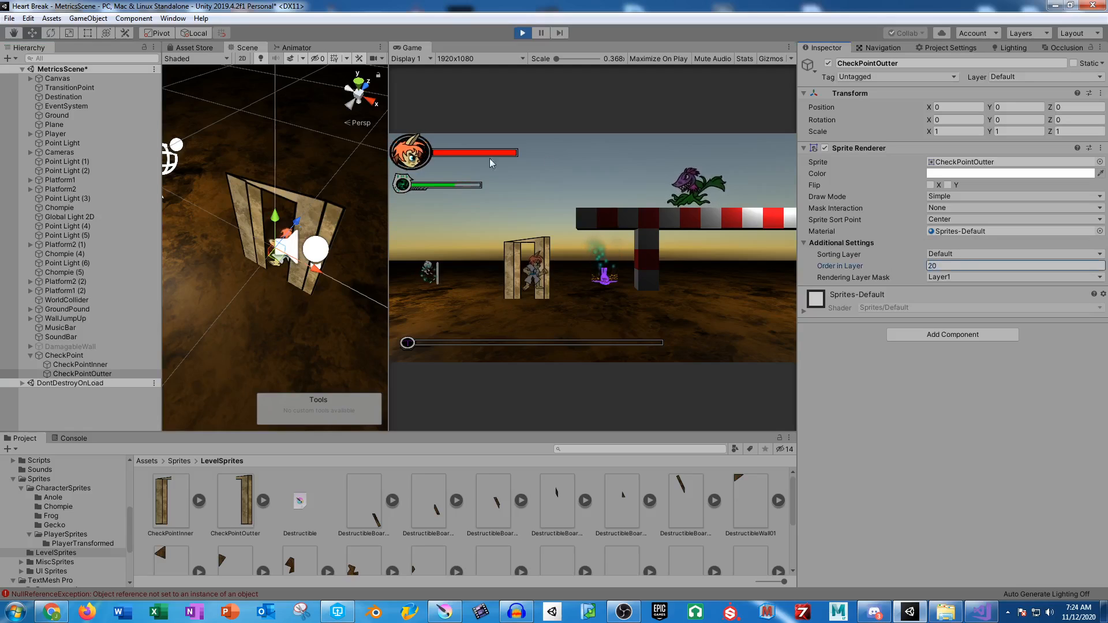
drag(260, 220, 404, 142)
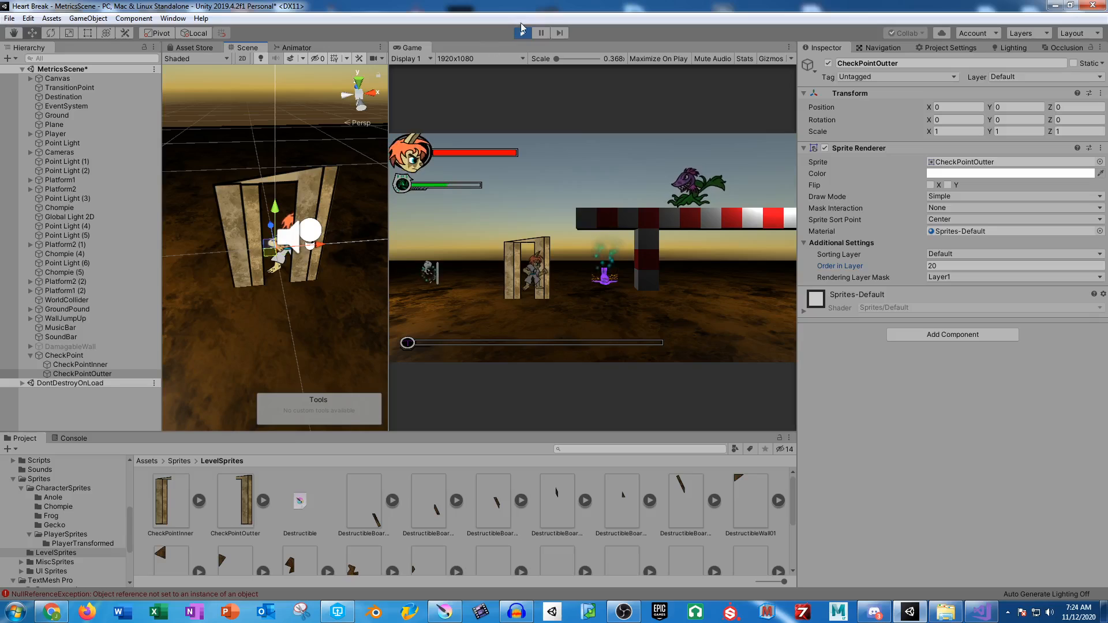
click(522, 32)
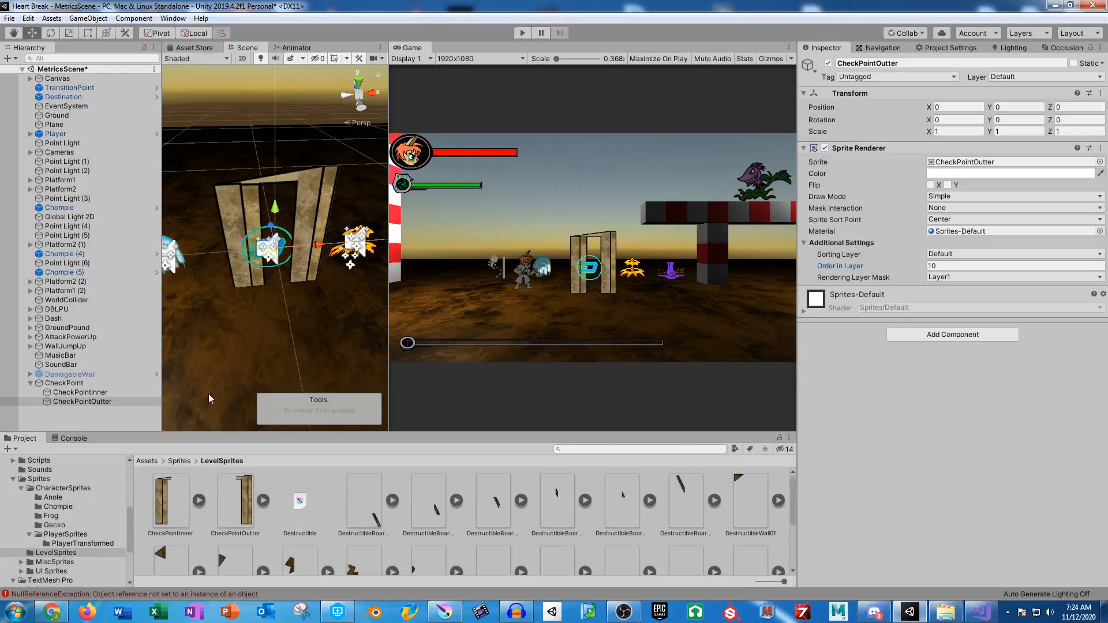
- Look for the Player's sprite material in the project's Materials folder and among the Player object's components
ctrl+click(108, 393)
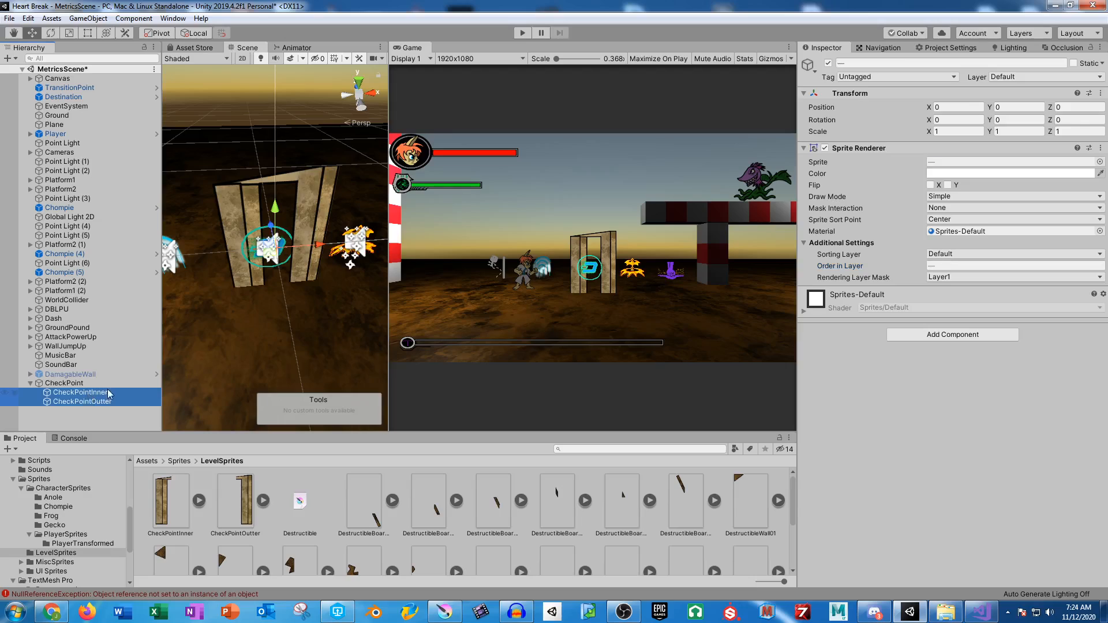
scroll(53, 508, down, 3)
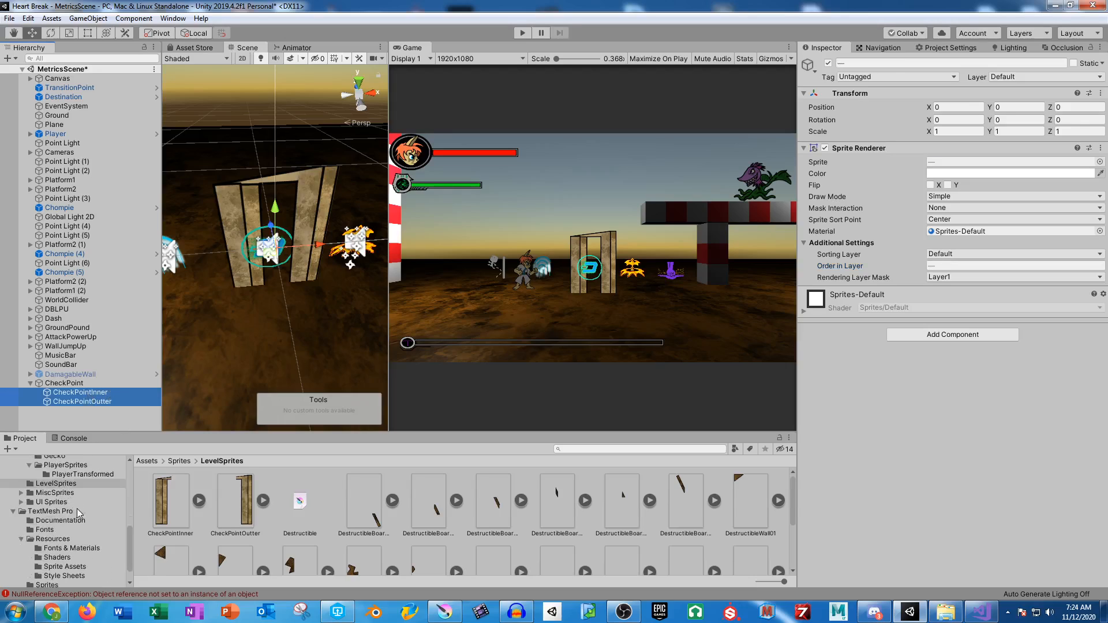
scroll(75, 520, up, 5)
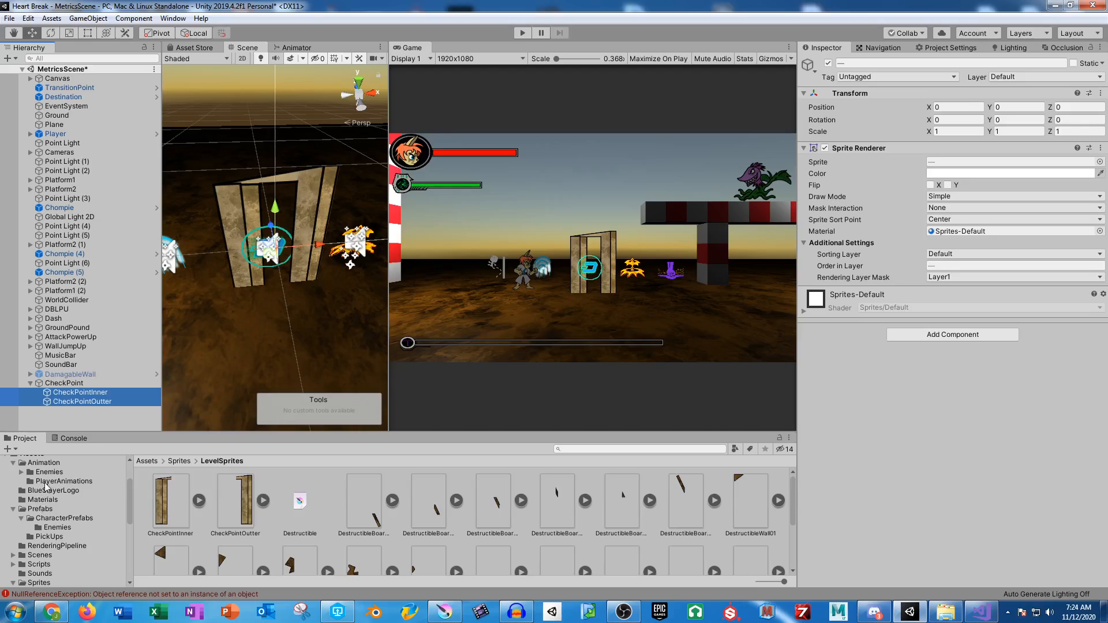
scroll(45, 486, down, 2)
scroll(40, 508, up, 1)
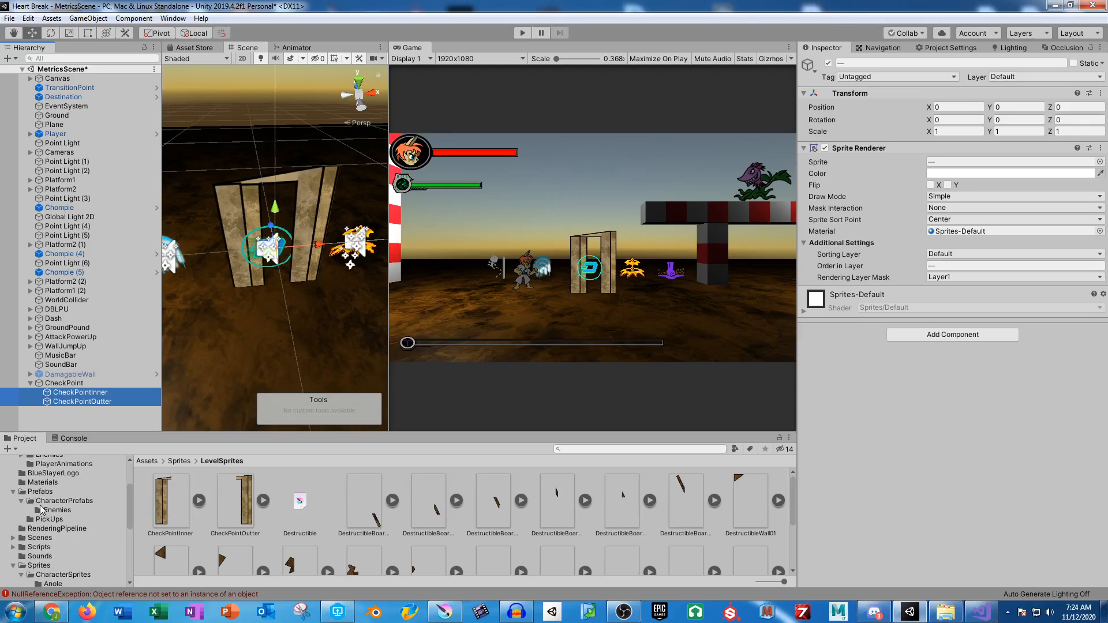
click(41, 483)
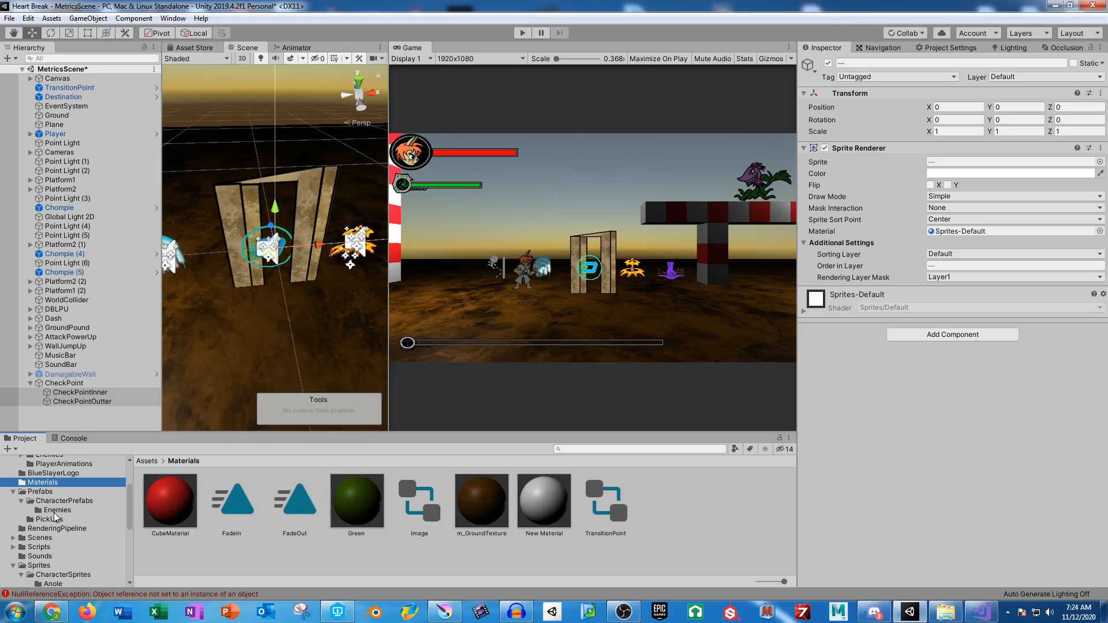
click(56, 133)
scroll(918, 427, down, 15)
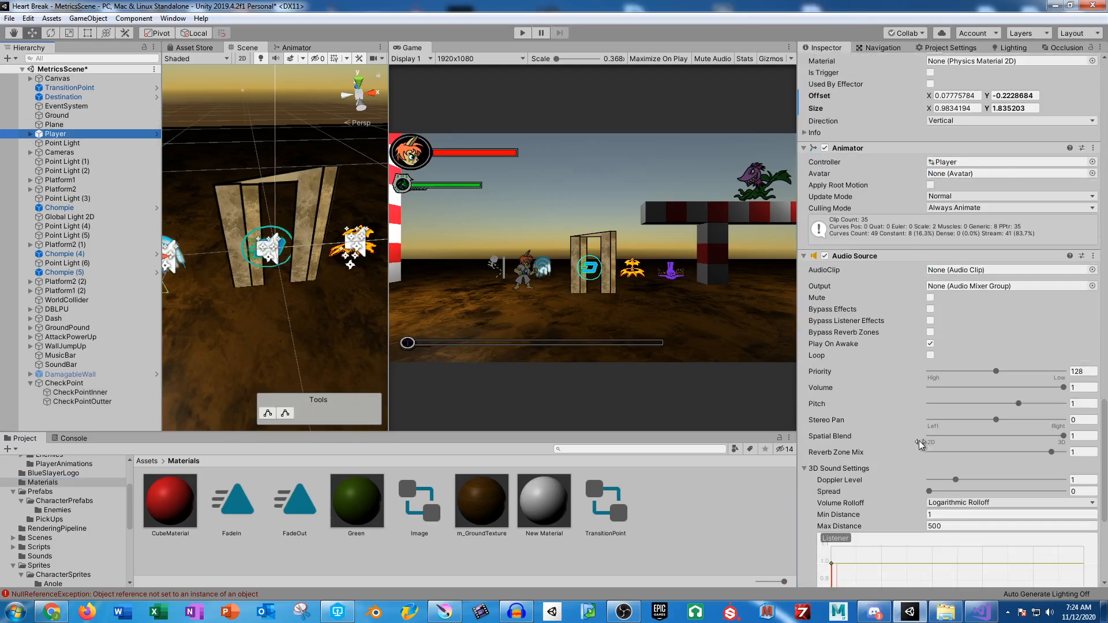
scroll(919, 441, up, 10)
click(831, 243)
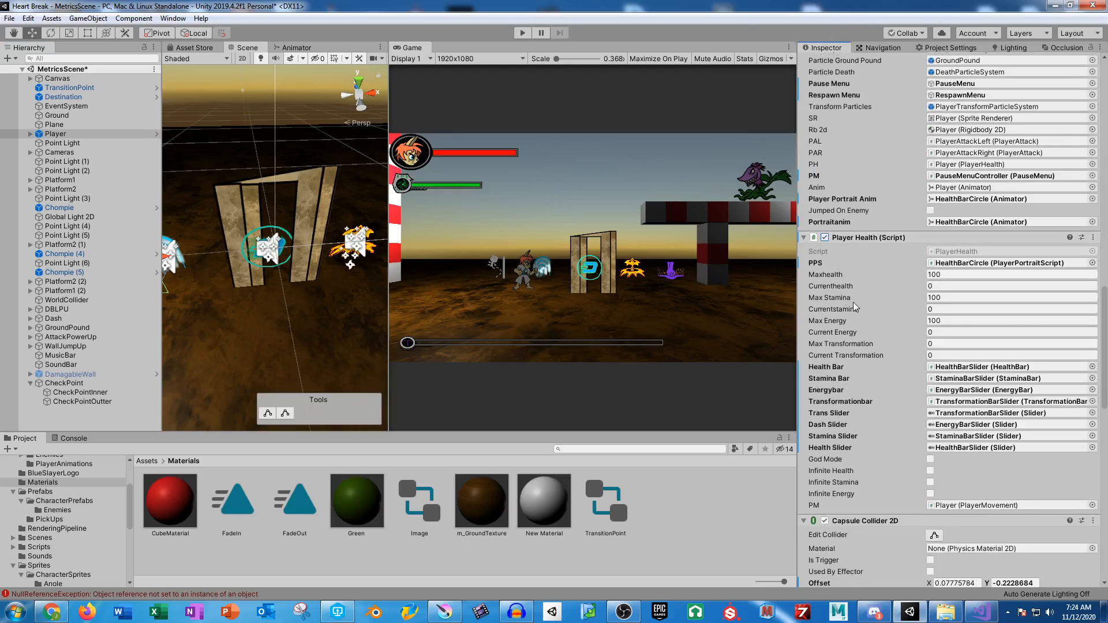
scroll(892, 414, down, 15)
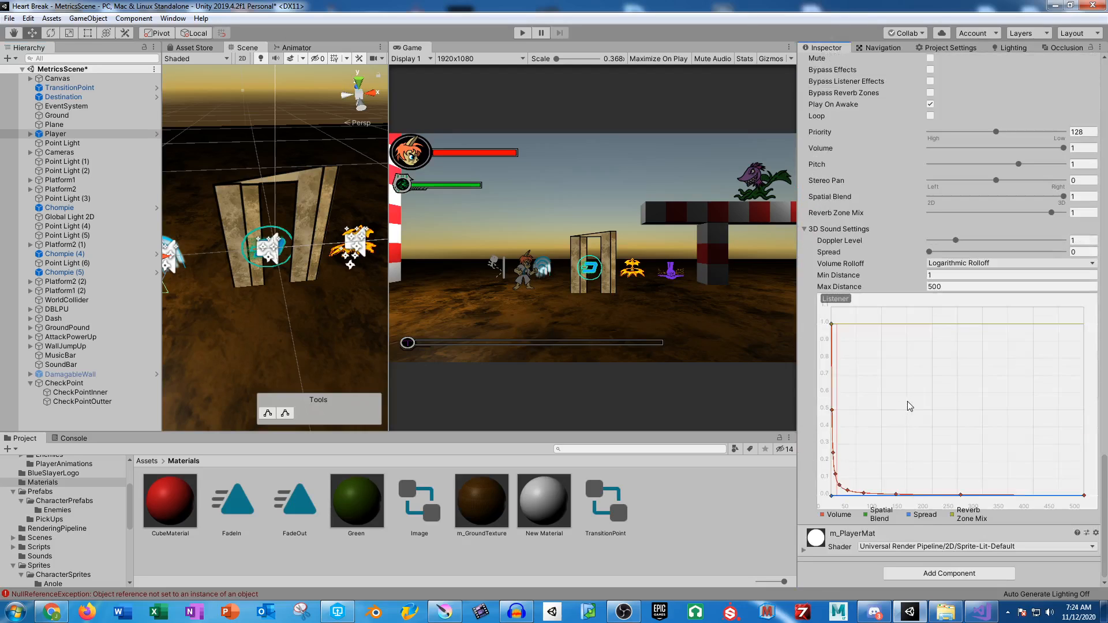
- Switch to Perforce P4V, check out MetricsScene.unity and MetricsScene.unity.meta, and return to Unity
click(338, 612)
click(311, 415)
scroll(311, 416, down, 3)
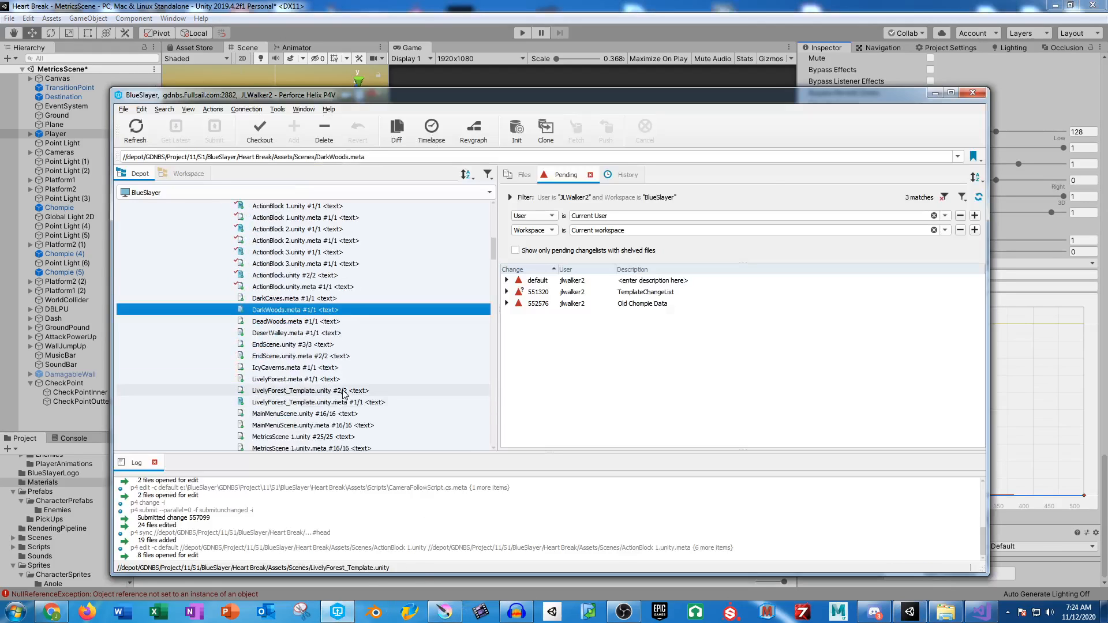
click(291, 437)
scroll(292, 434, down, 2)
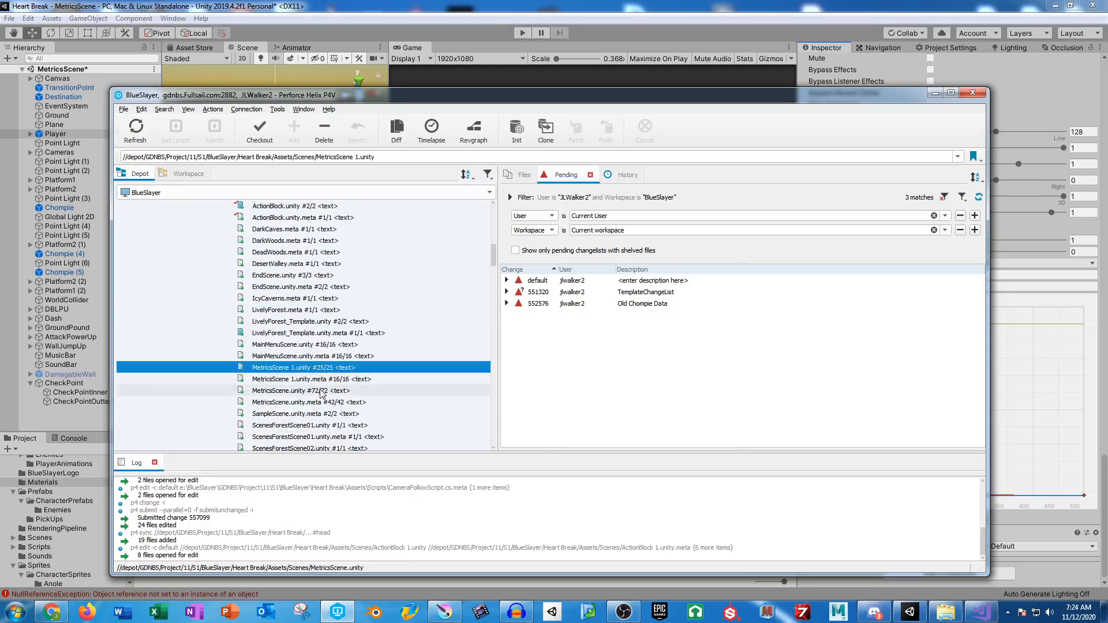
click(296, 394)
shift+click(296, 403)
click(259, 131)
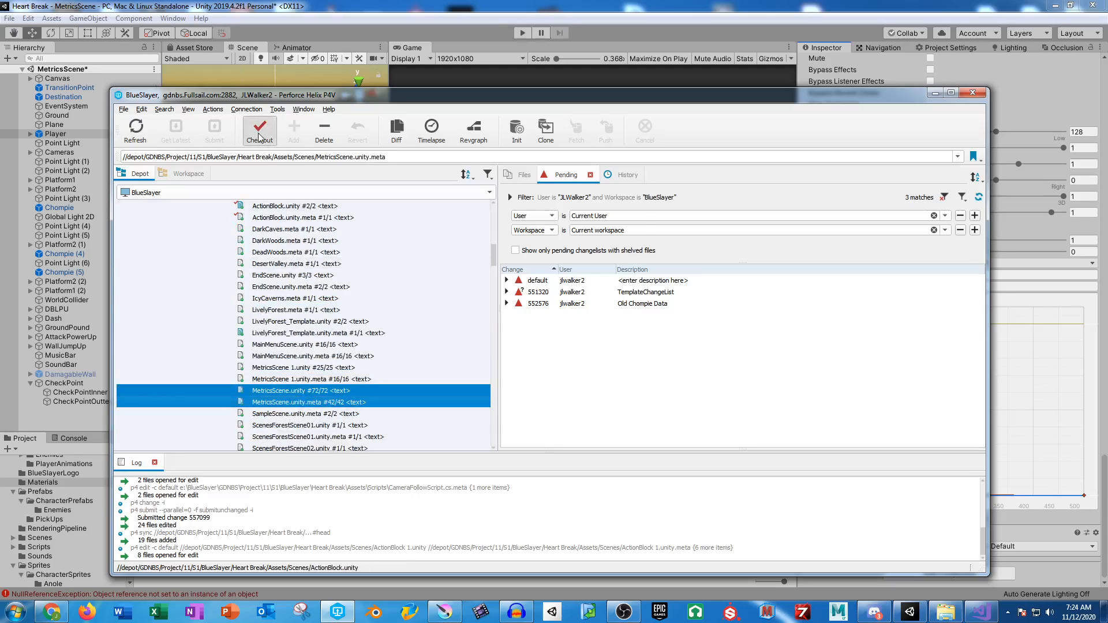
click(559, 370)
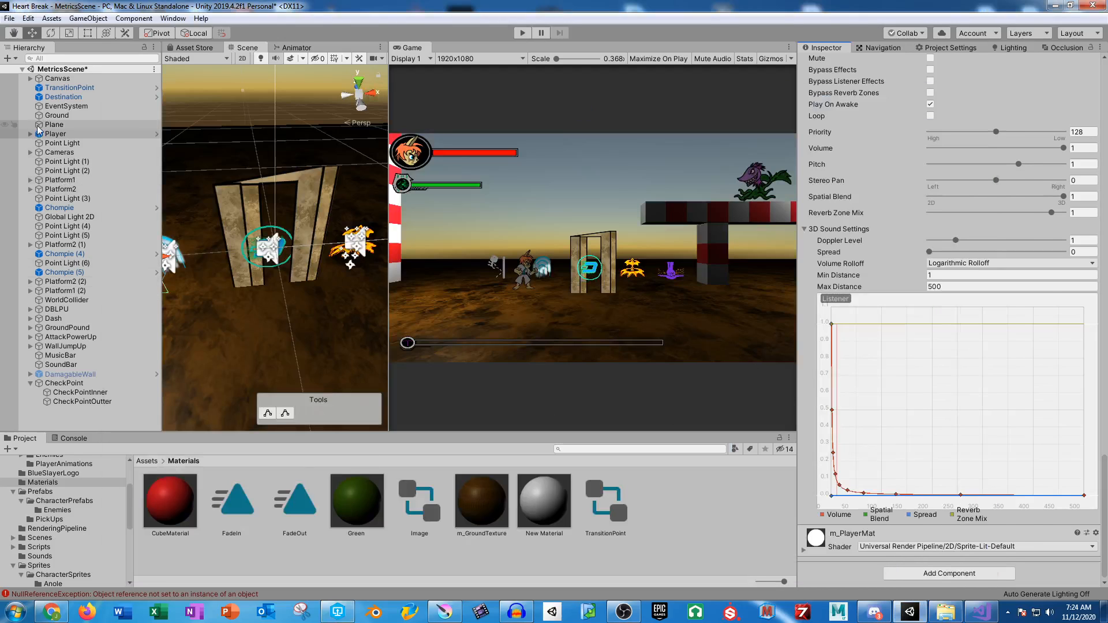
- Locate m_PlayerMat from the Player's material component and assign it to both CheckPointInner and CheckPointOutter
click(1096, 534)
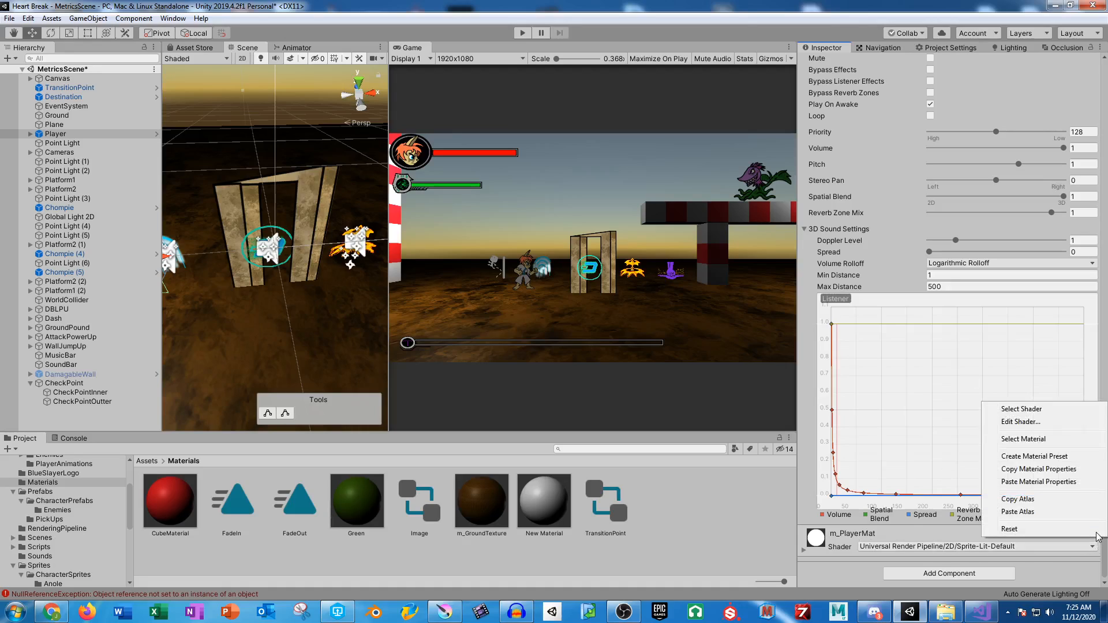
click(1046, 440)
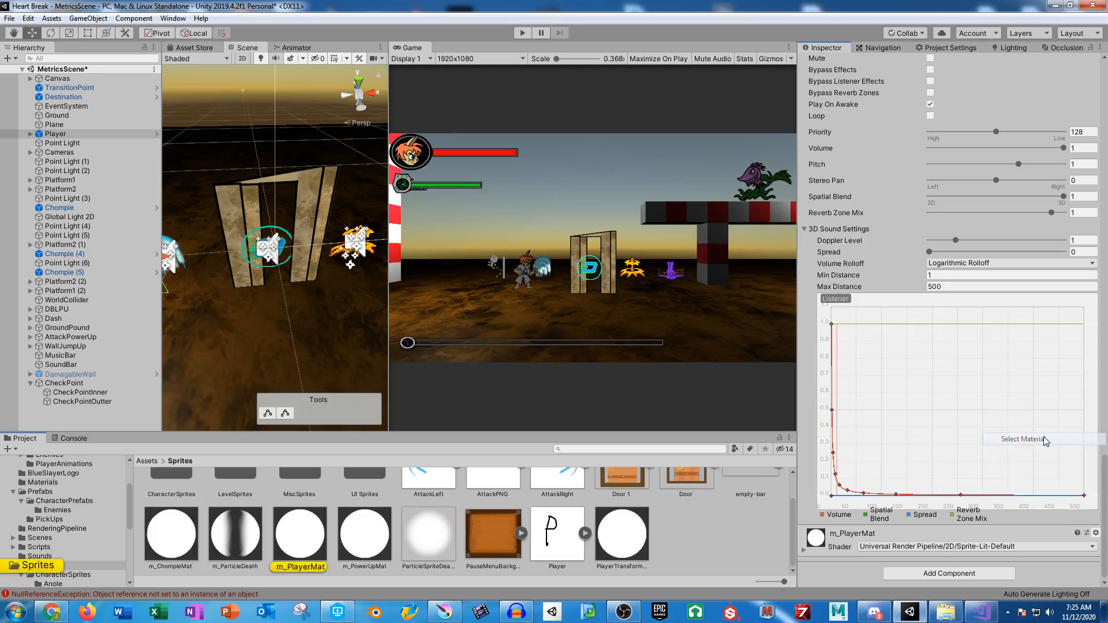
click(301, 537)
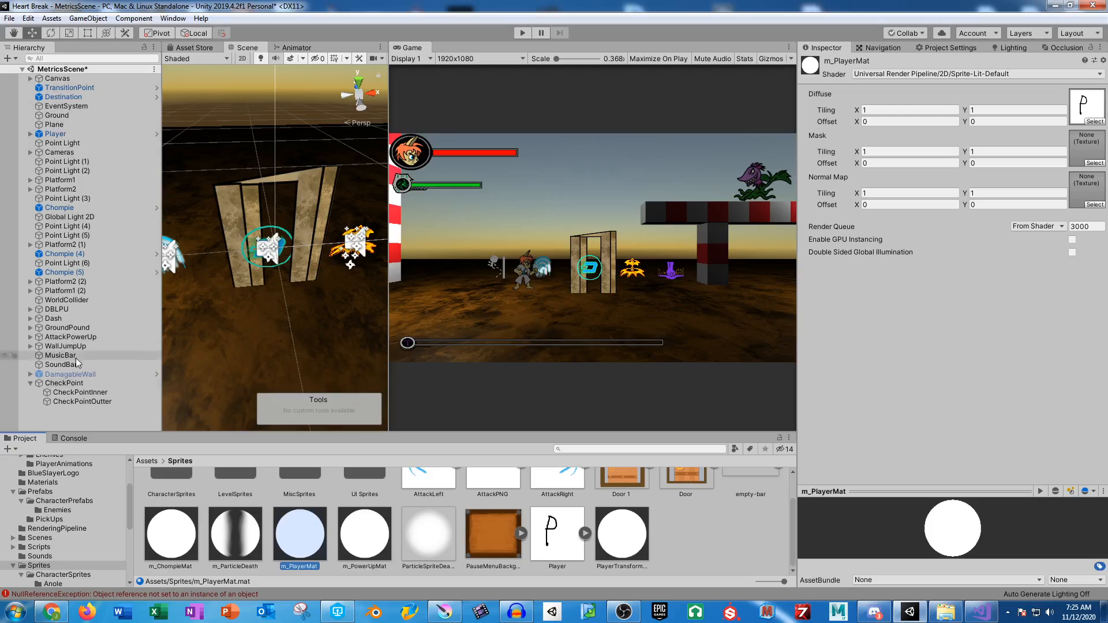
click(78, 392)
shift+click(81, 401)
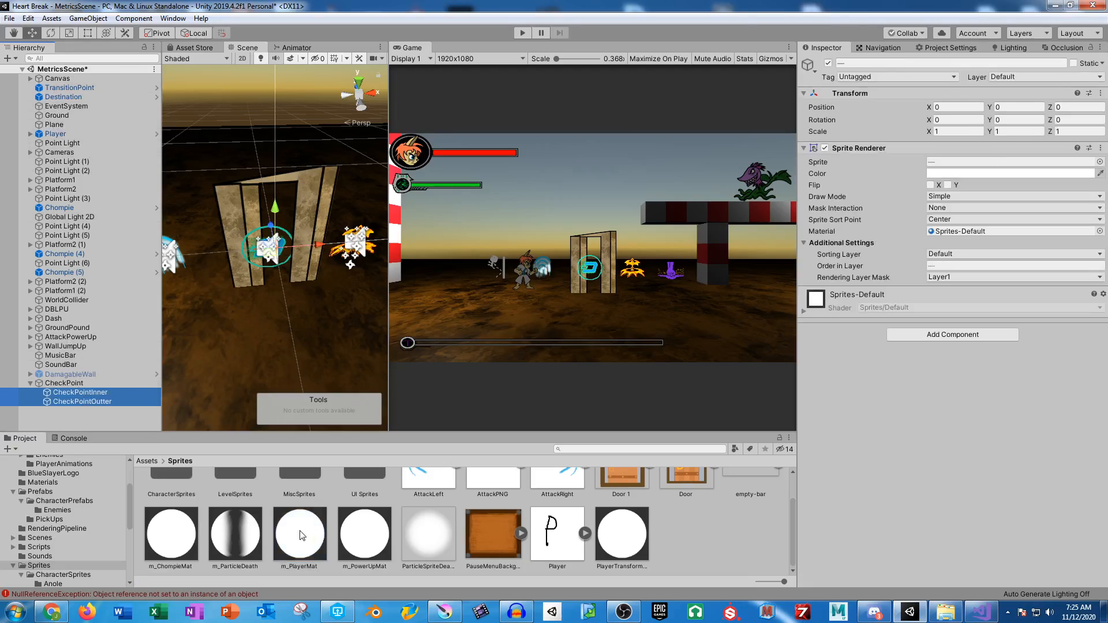
drag(300, 535, 942, 468)
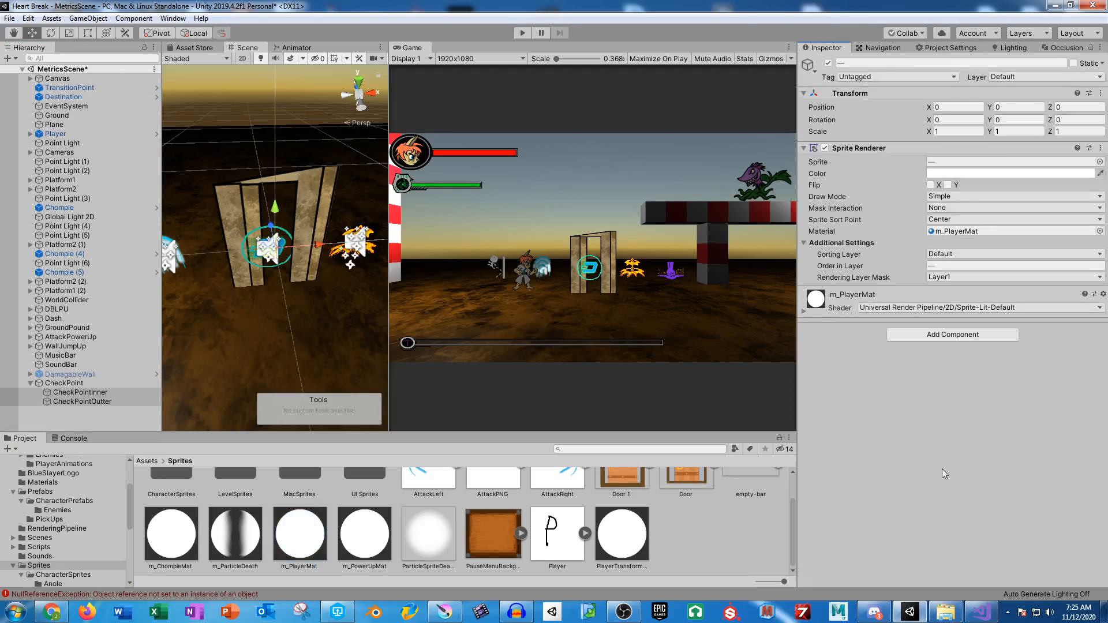
- Play the scene and walk the Player through the doorway and back to check the sorting with the new material
click(523, 33)
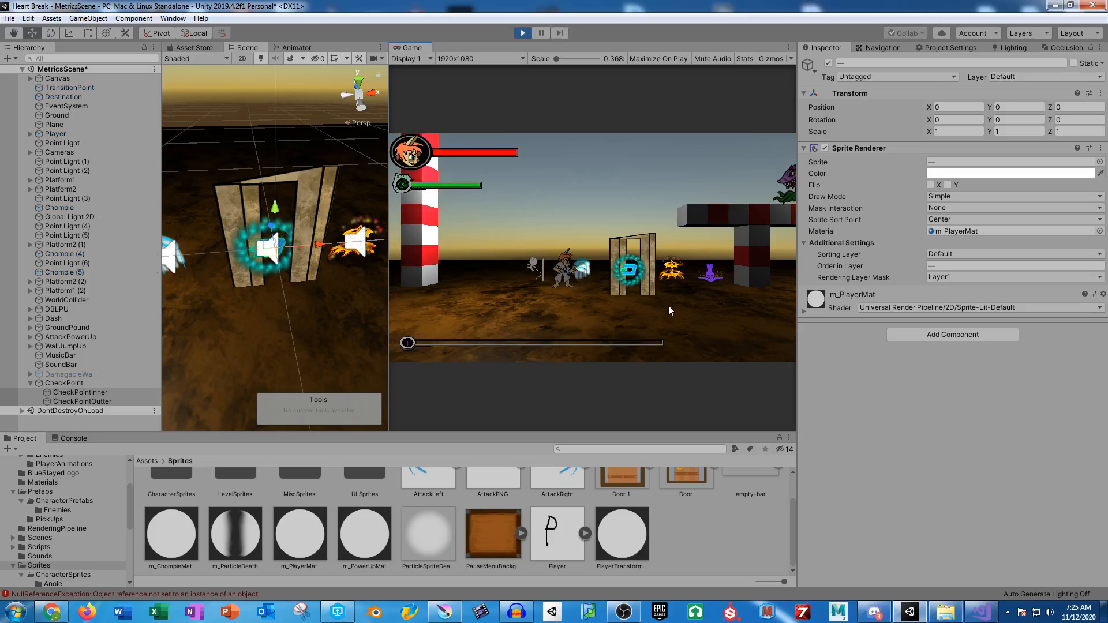
key(d)
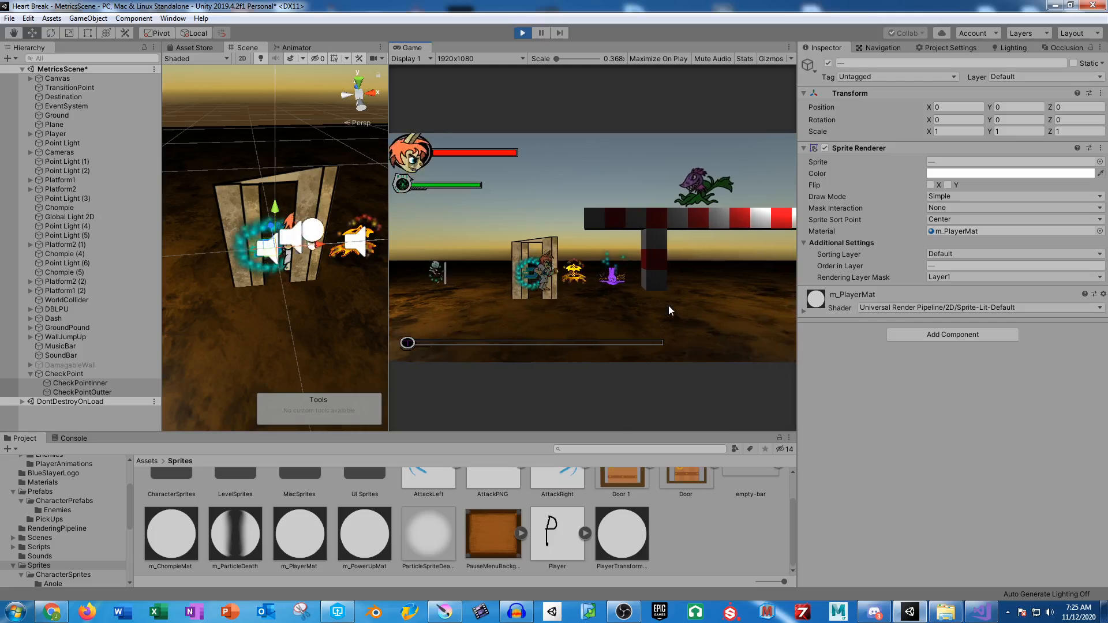
key(a)
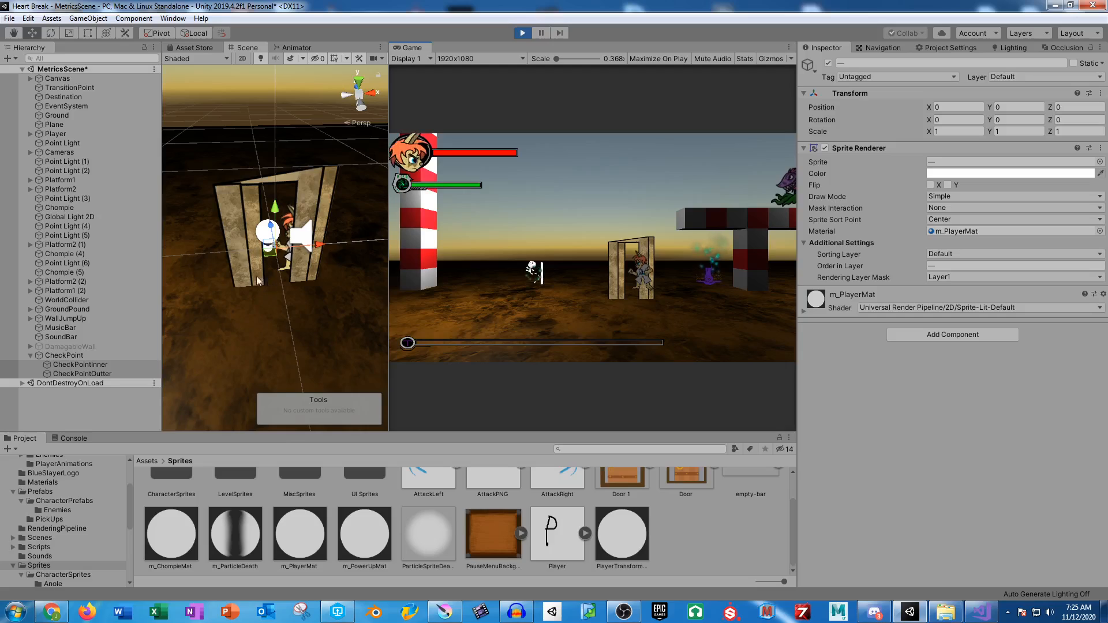
- Try moving CheckPointOutter to Z -0.84 during play, undo the move, and end play mode
click(321, 192)
click(320, 193)
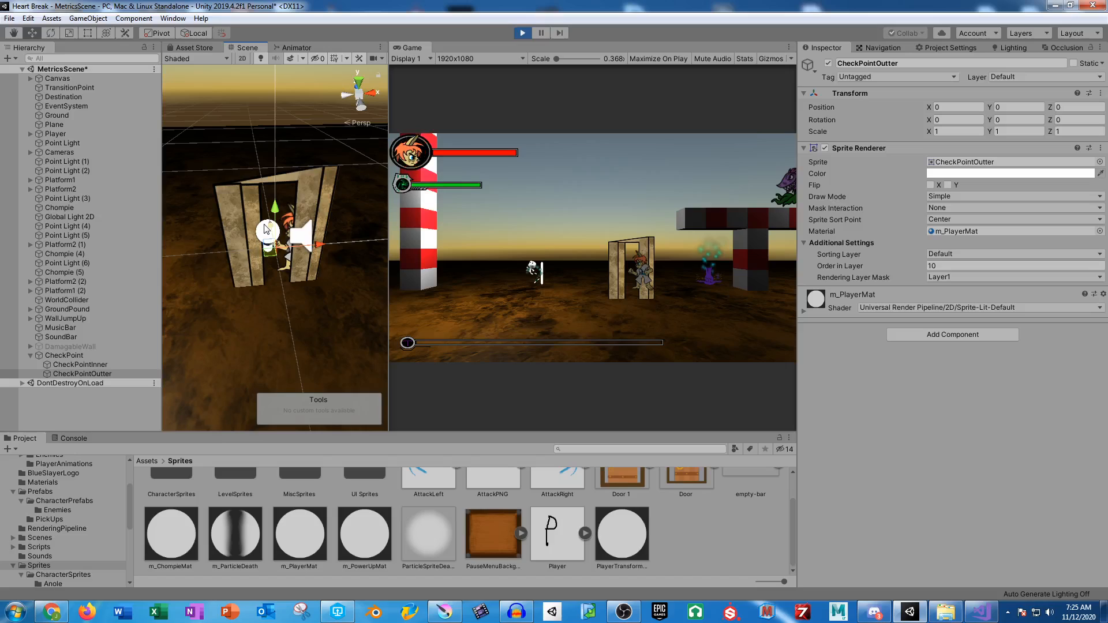
drag(270, 225, 274, 247)
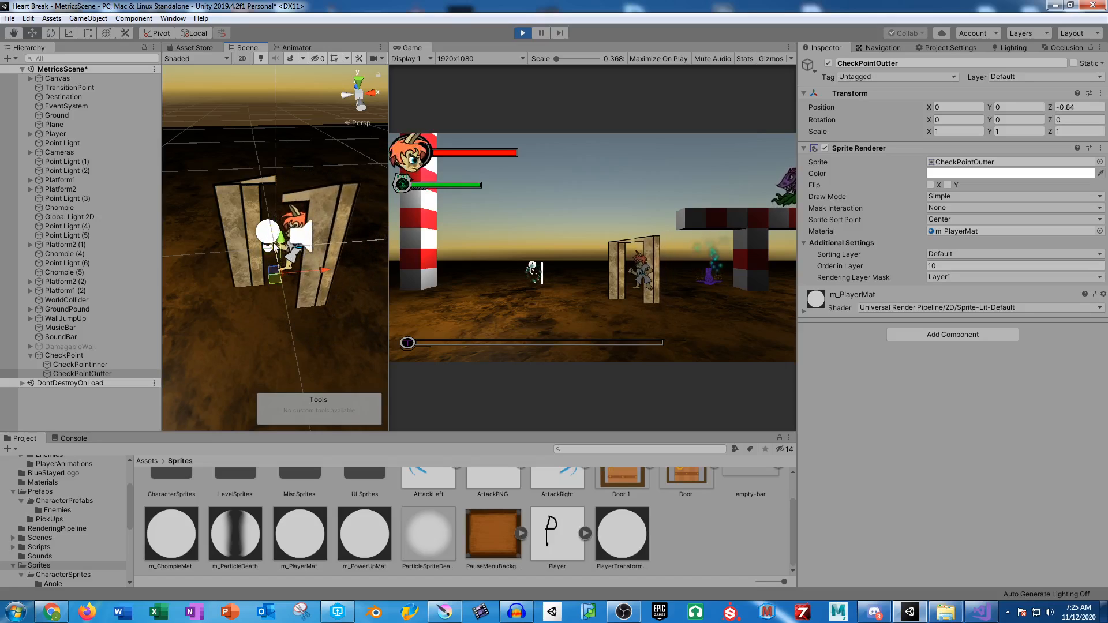
key(ctrl+z)
click(523, 33)
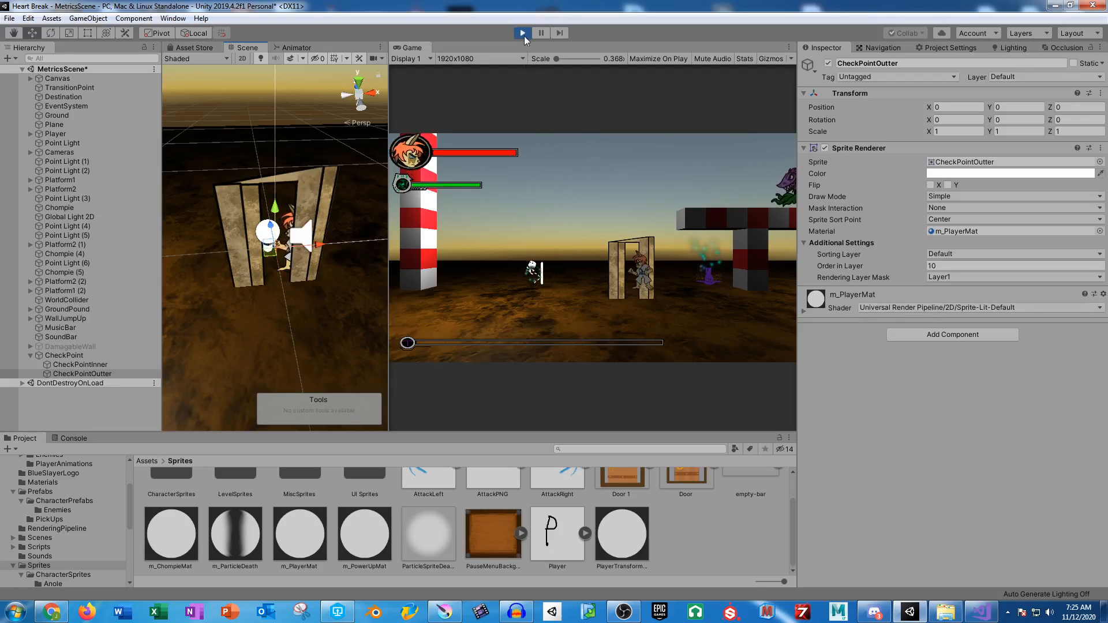
- Examine the Rendering Layer Mask options on the Player and the Sorting Layer options on CheckPointOutter
click(65, 131)
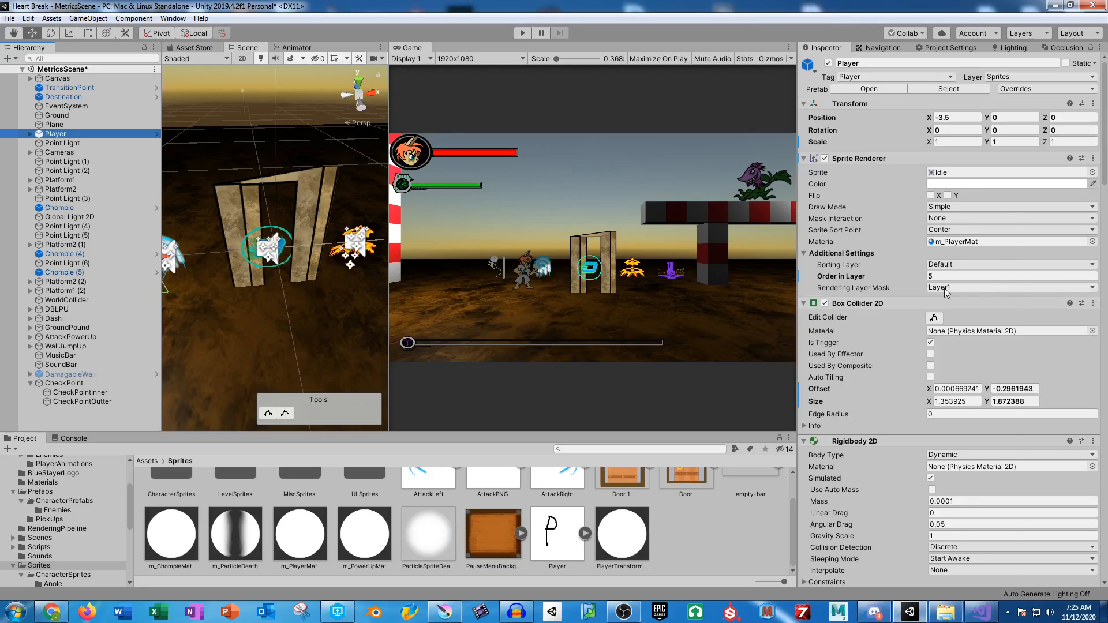
click(946, 288)
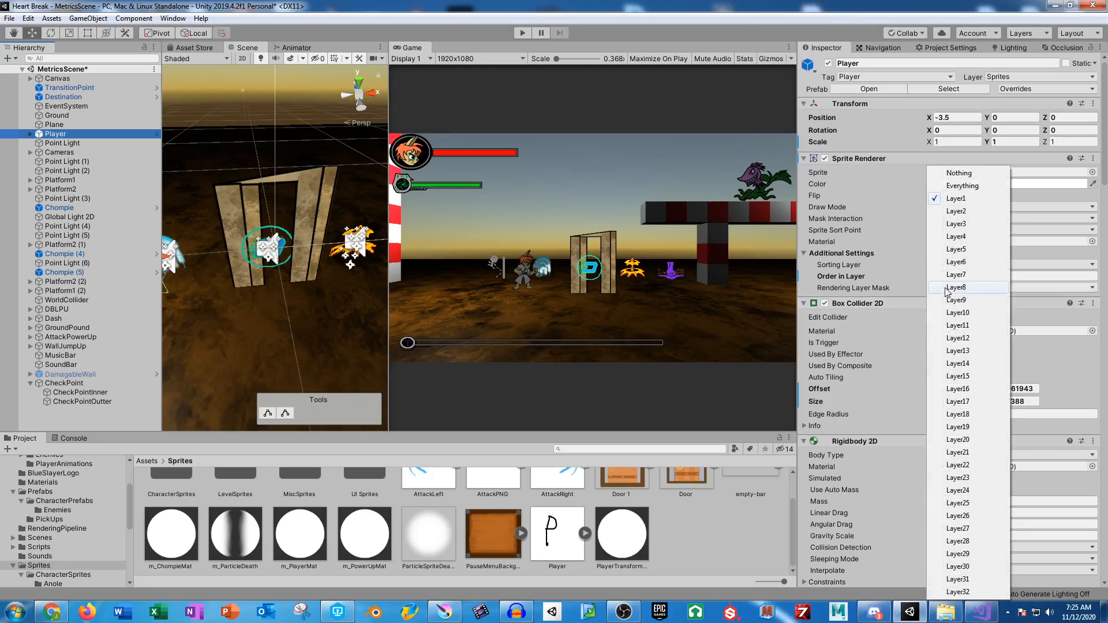
click(62, 402)
click(63, 402)
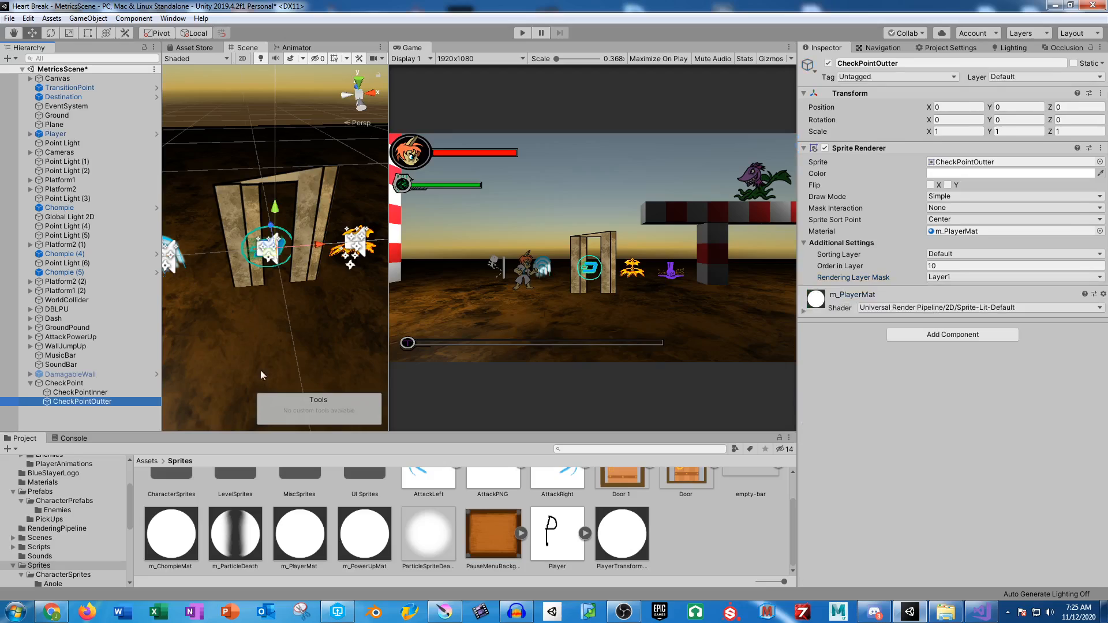
click(950, 254)
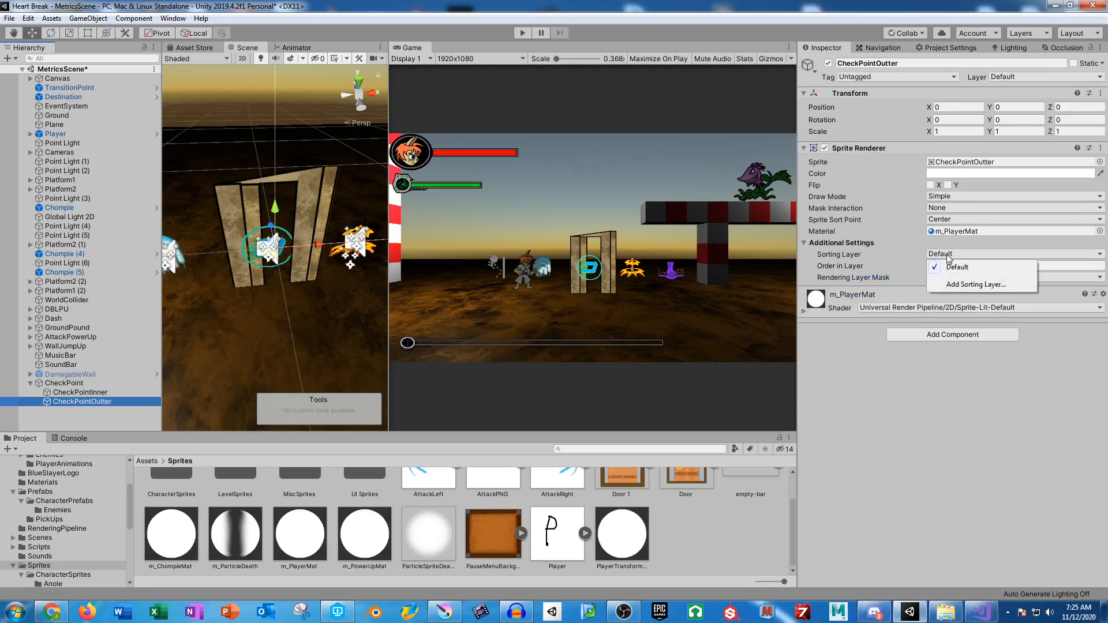
click(948, 258)
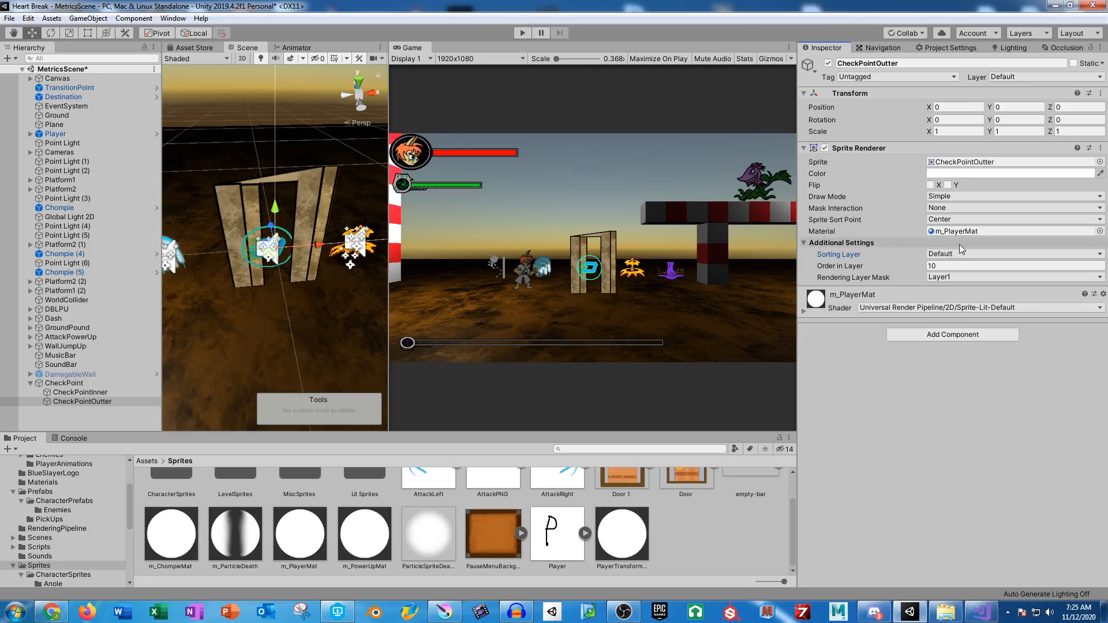
- Add Layer2 to CheckPointOutter's Rendering Layer Mask and move the Player into the doorway at X -0.05
click(953, 277)
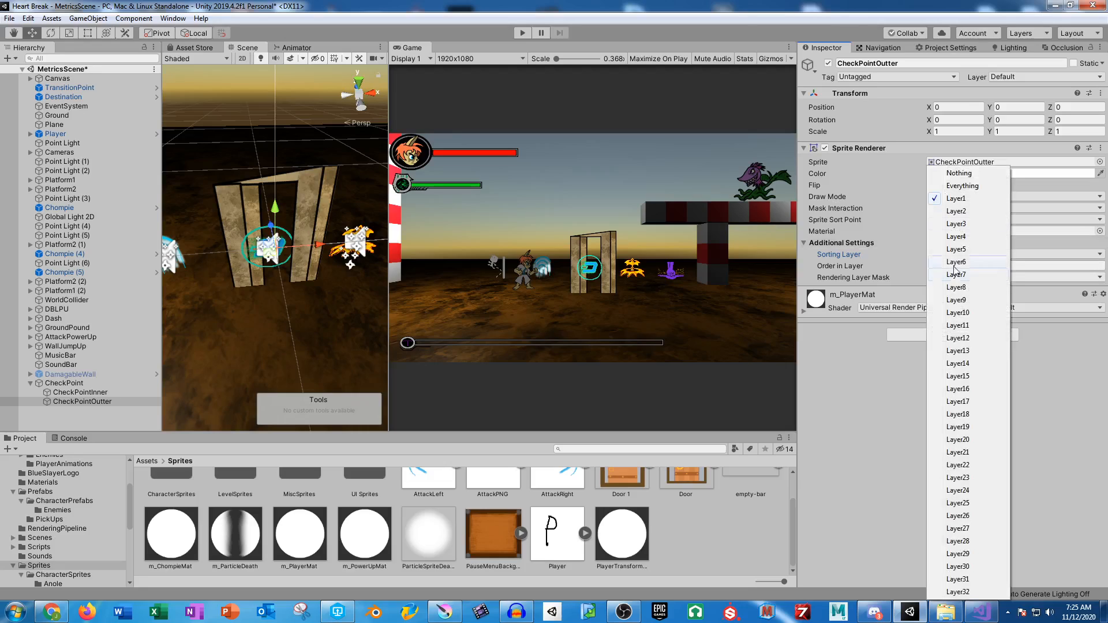
click(961, 211)
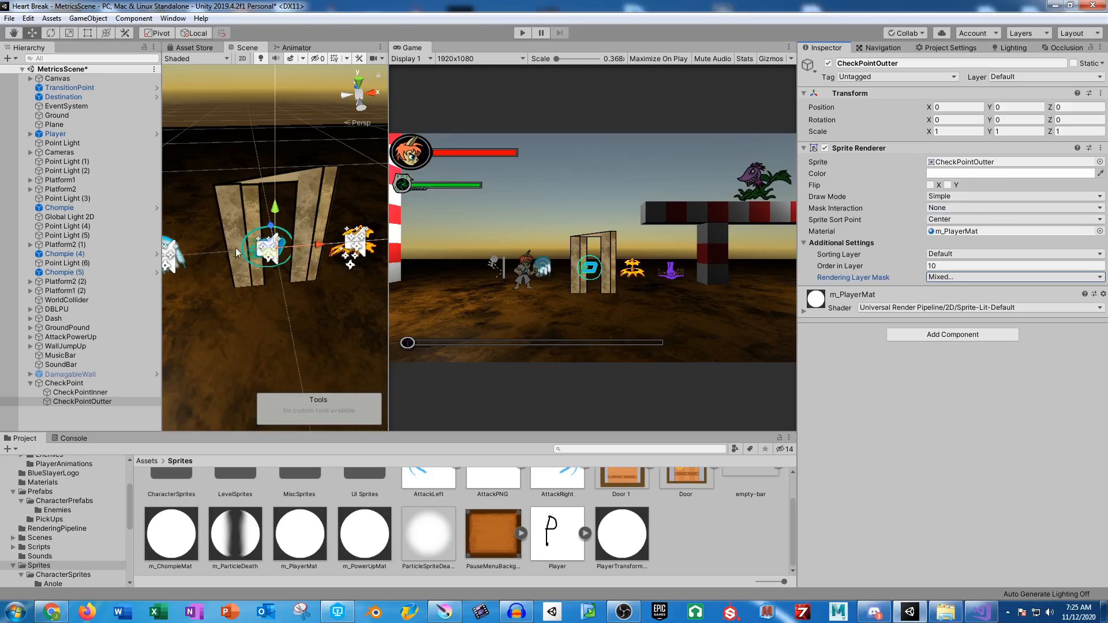
click(57, 134)
drag(272, 234, 309, 252)
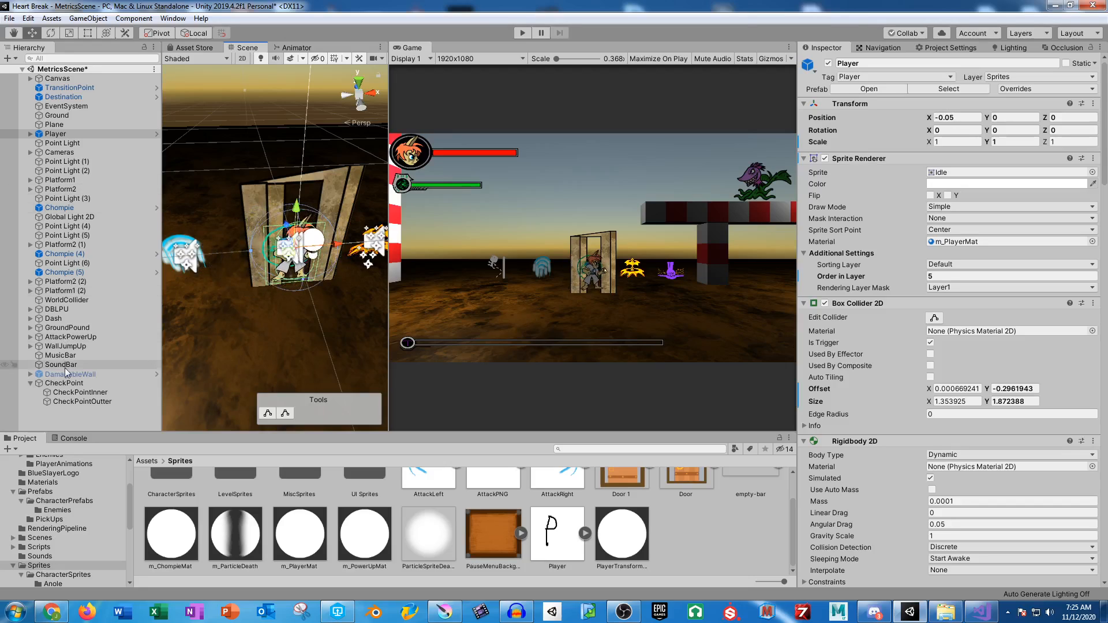
- Try CheckPointOutter's Rendering Layer Mask without Layer1, then restore the mask to Layer1 only
click(85, 402)
click(981, 278)
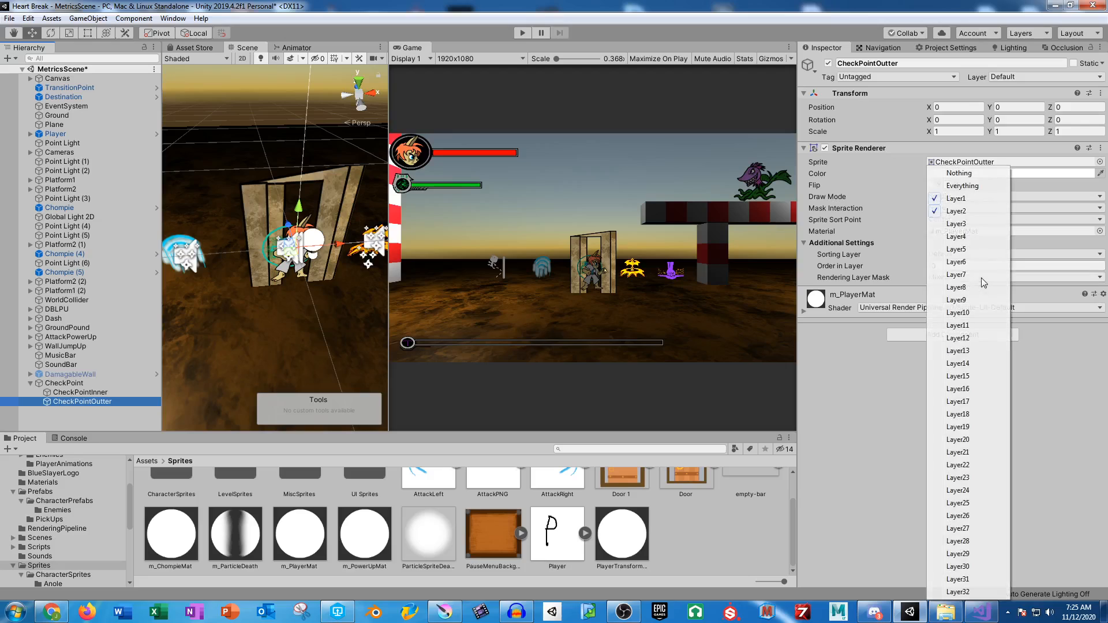
click(968, 199)
click(940, 278)
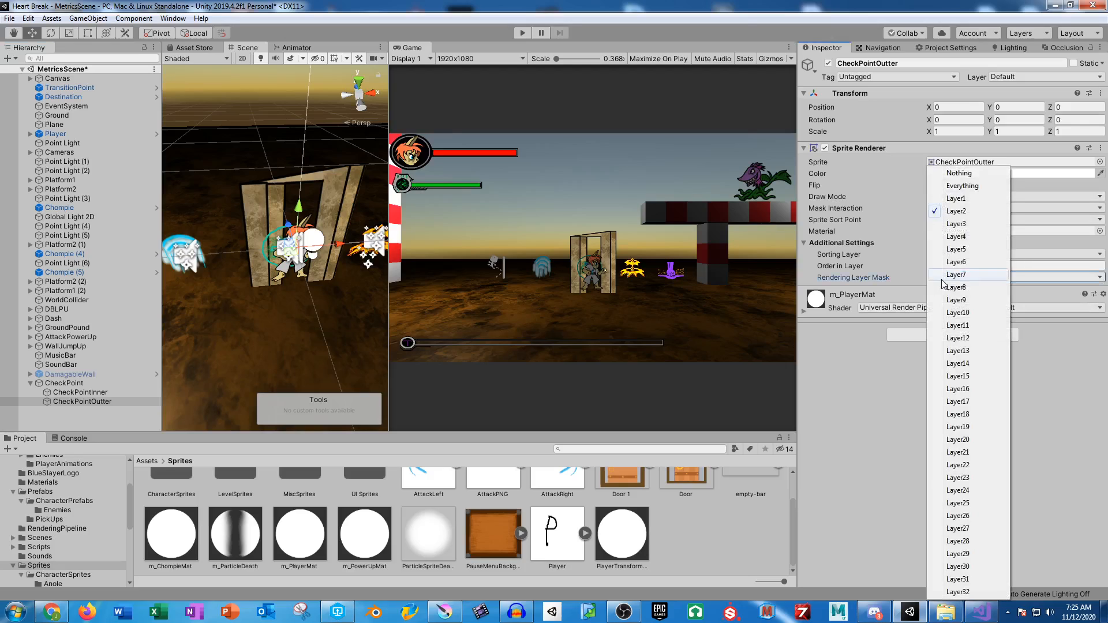
click(956, 199)
click(942, 277)
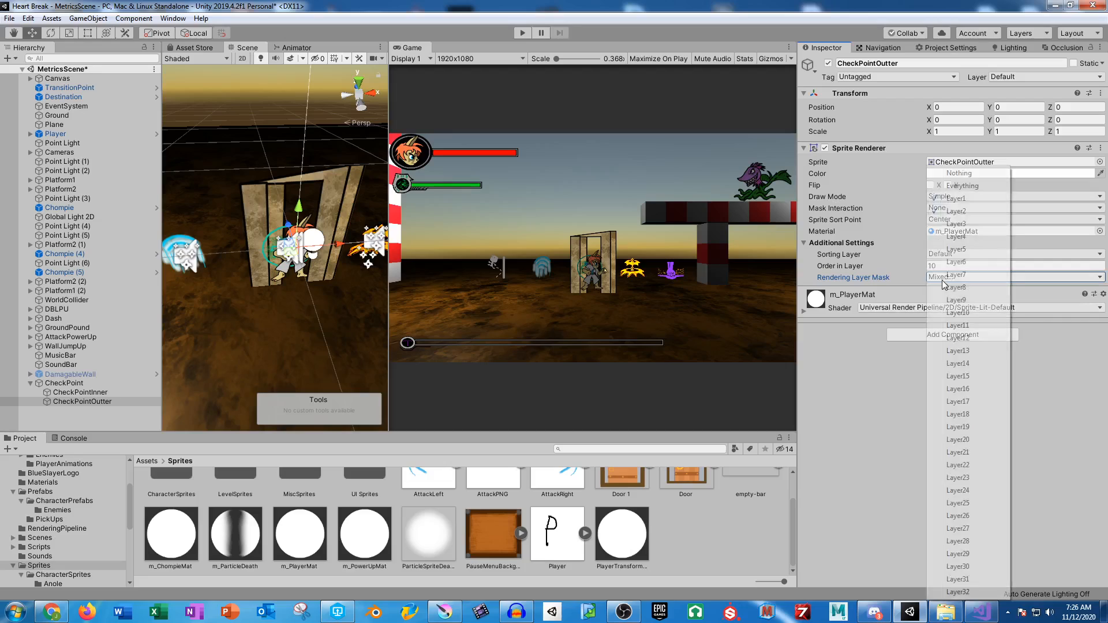
click(961, 212)
- Set CheckPointOutter's Order in Layer to 1000 and review the Sorting Layers list and the sorting settings of CheckPointInner and the Player
click(949, 267)
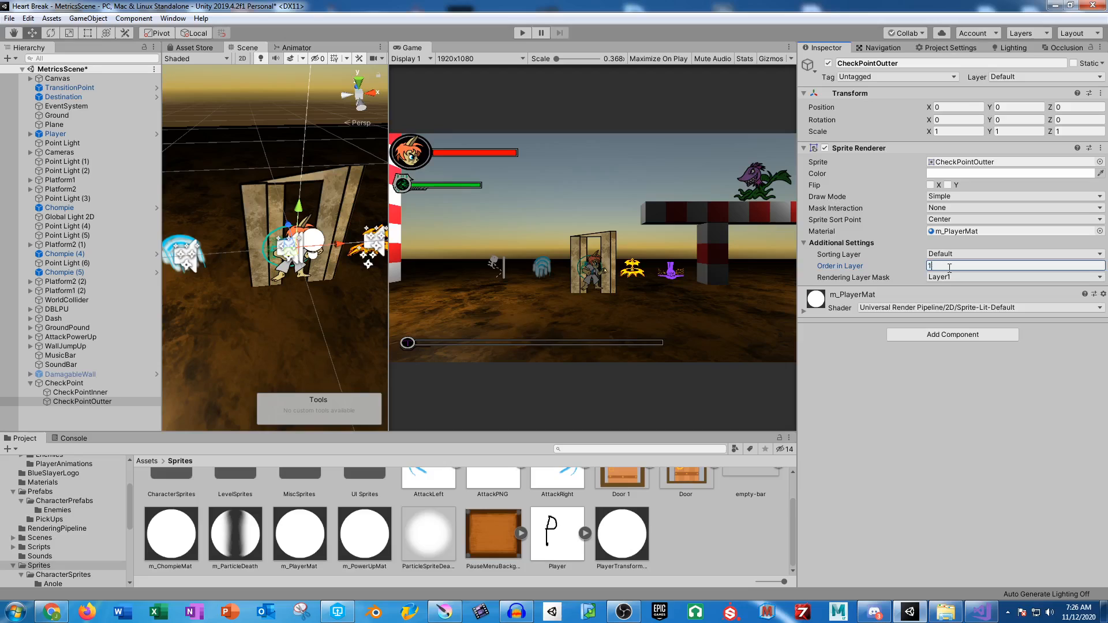
click(953, 254)
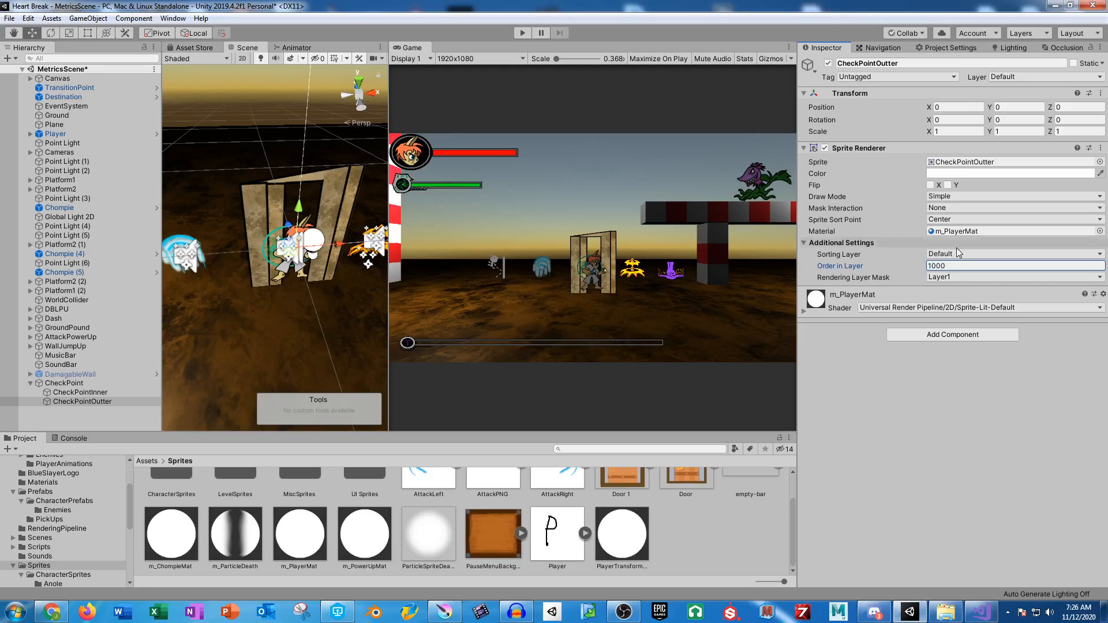
click(967, 286)
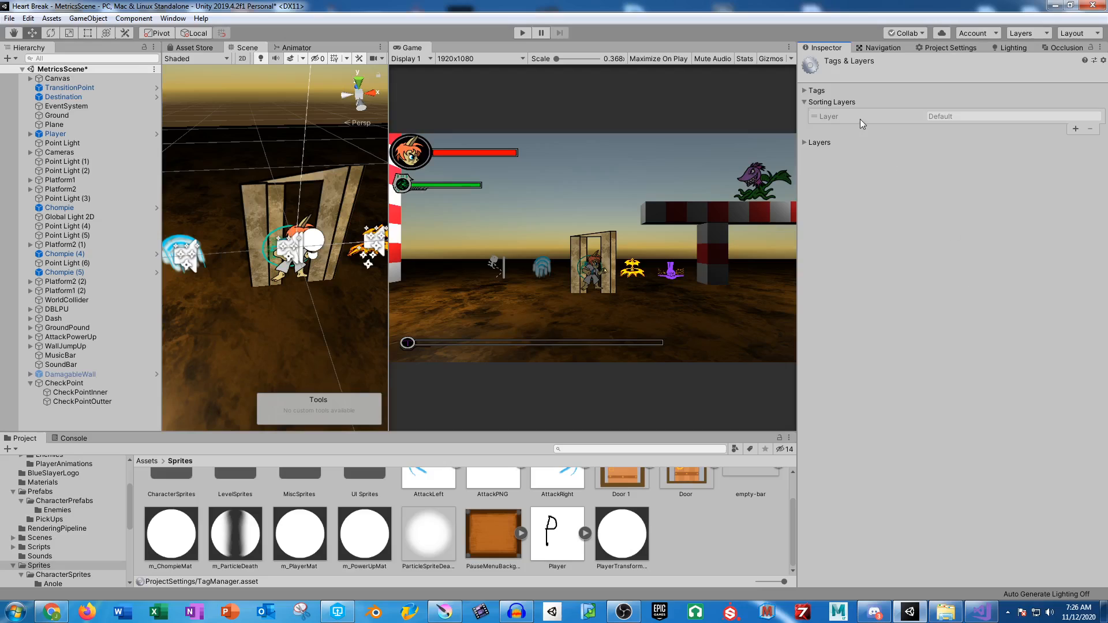
click(81, 393)
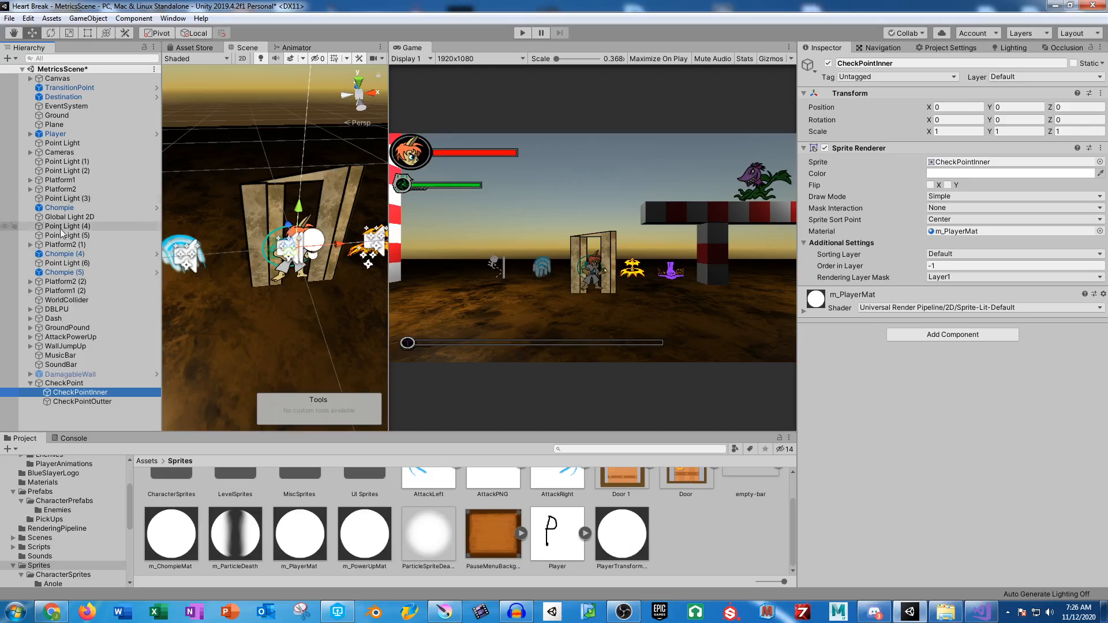
click(56, 135)
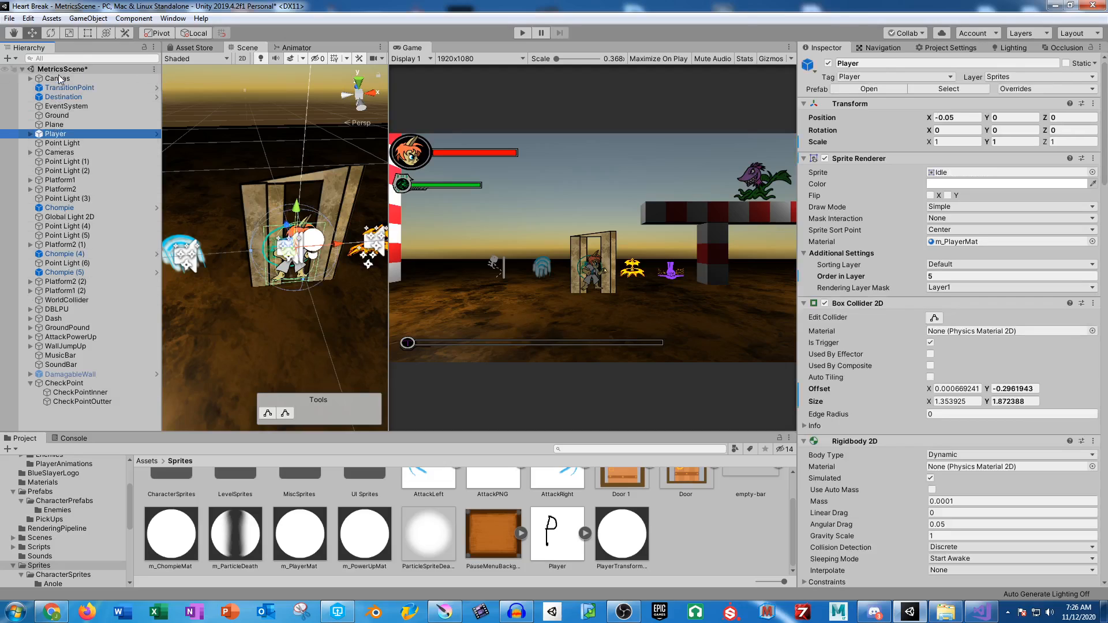
- On SpriteCam, turn off Clear Depth and Occlusion Culling, set the projection to Orthographic, and review the Culling Mask
click(30, 153)
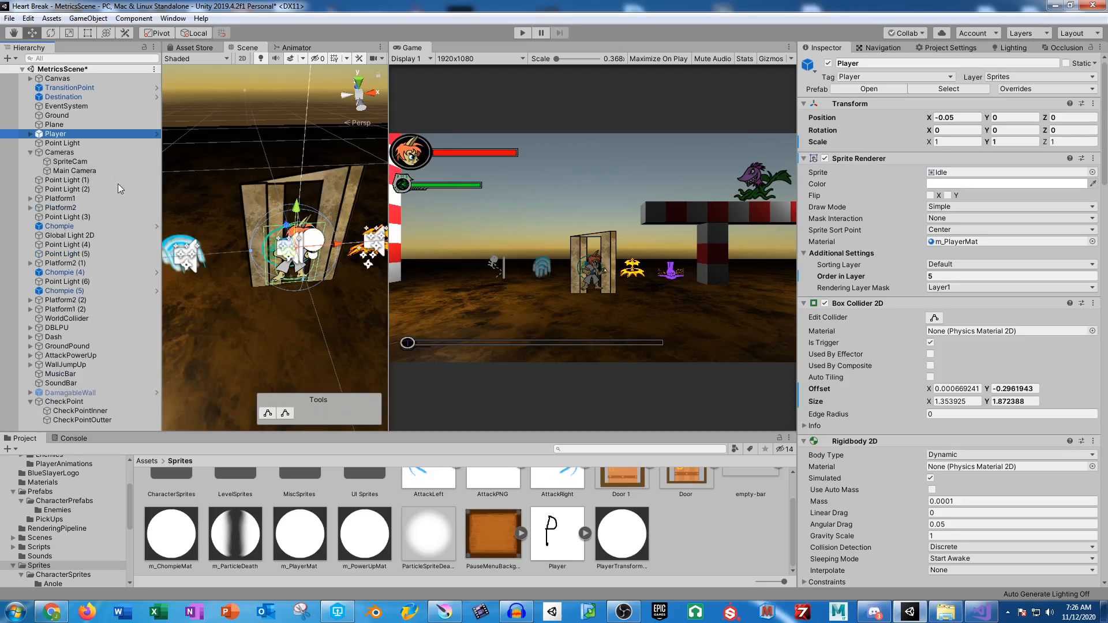
click(83, 162)
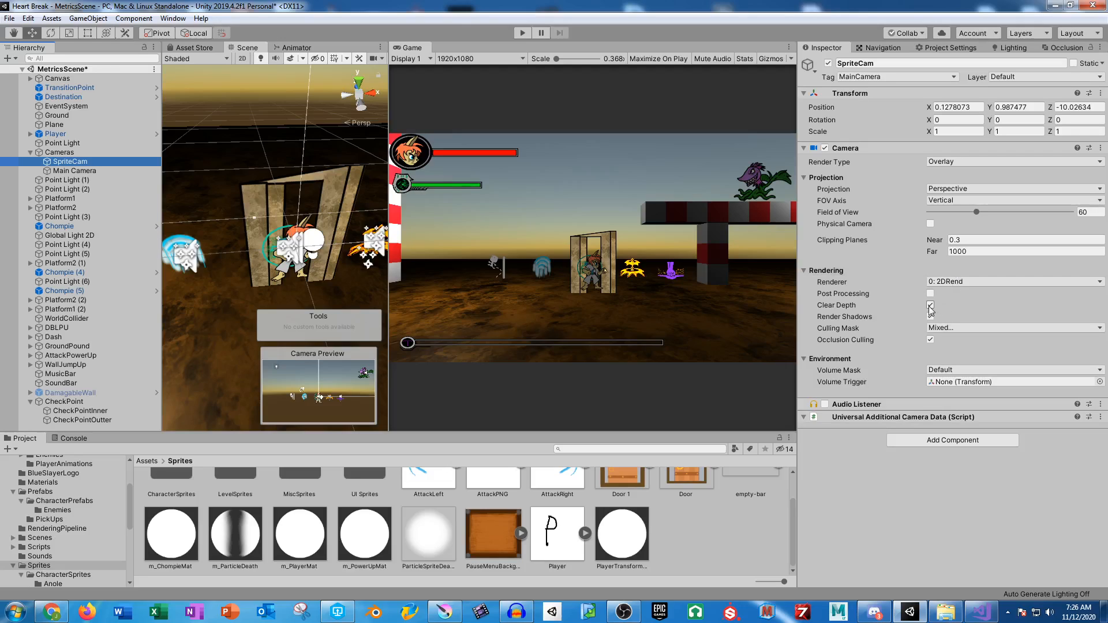
click(930, 306)
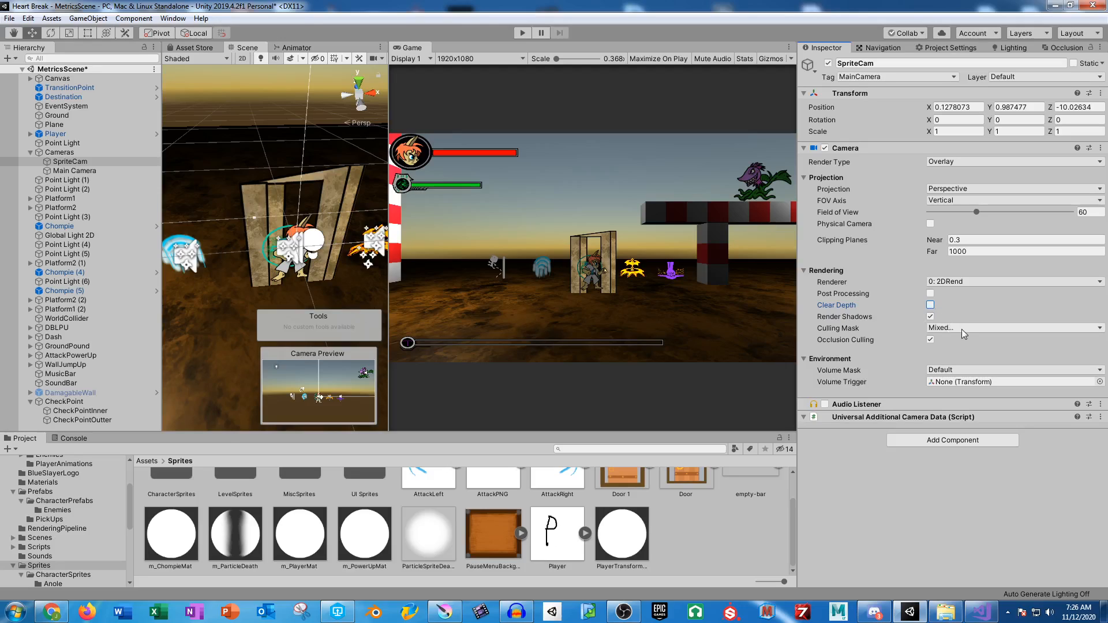
click(930, 340)
click(949, 191)
click(963, 219)
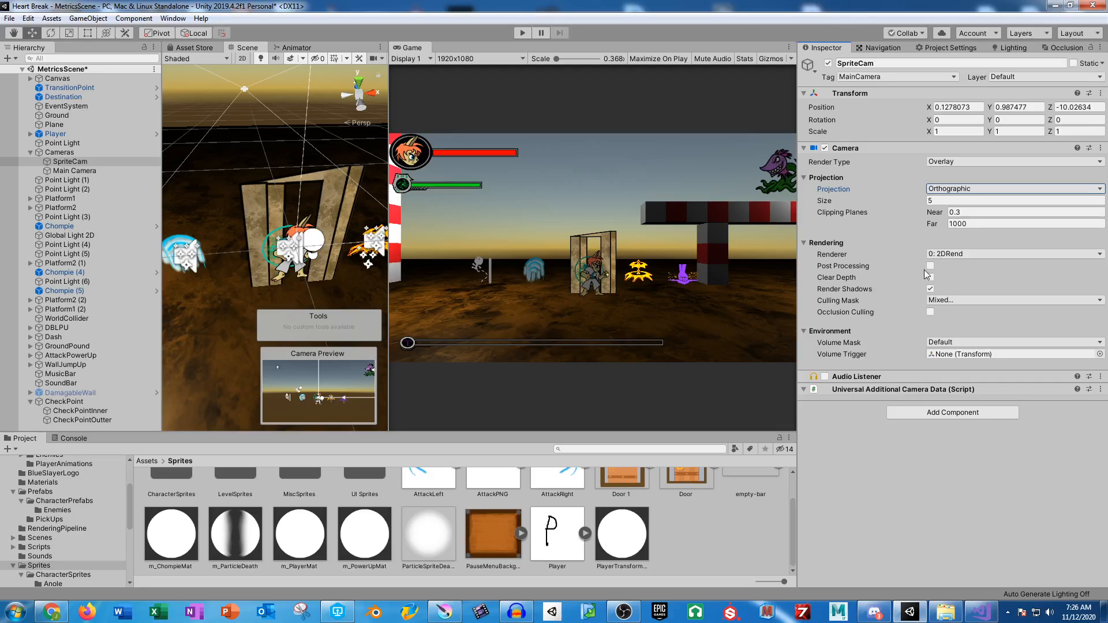
click(949, 300)
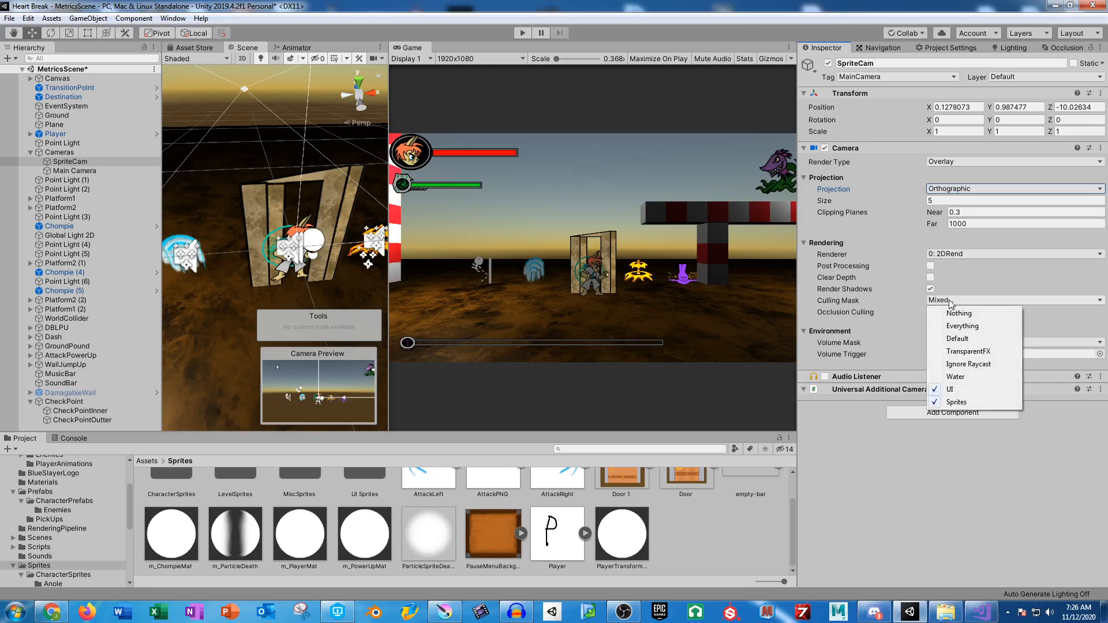
click(975, 557)
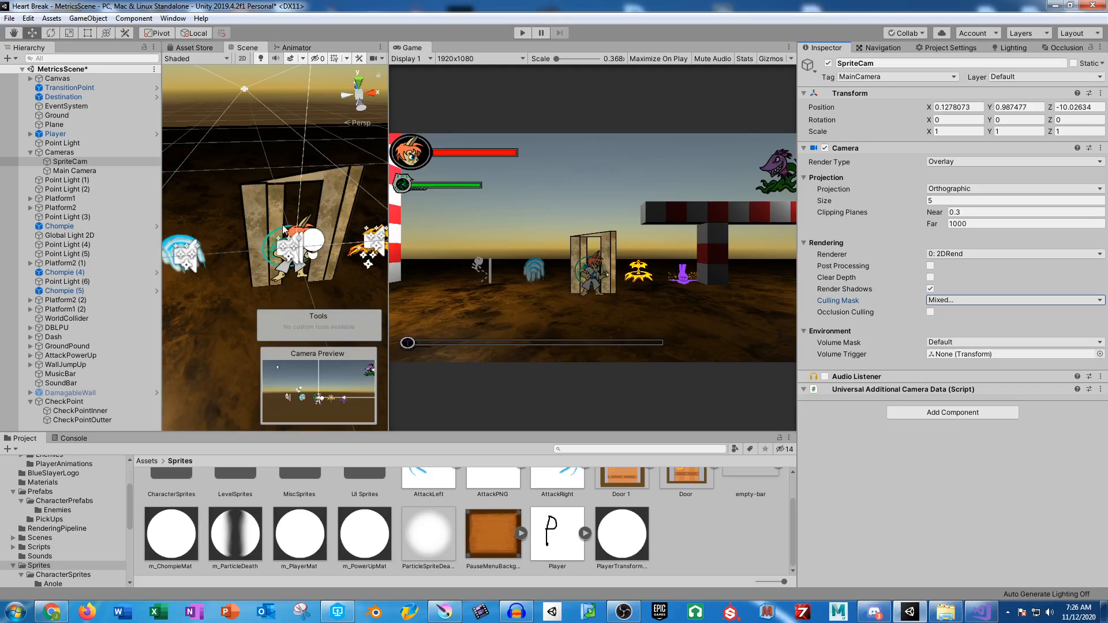
- Reposition the Player inside the doorway at X -0.39 to compare its sorting against the two halves
double_click(69, 164)
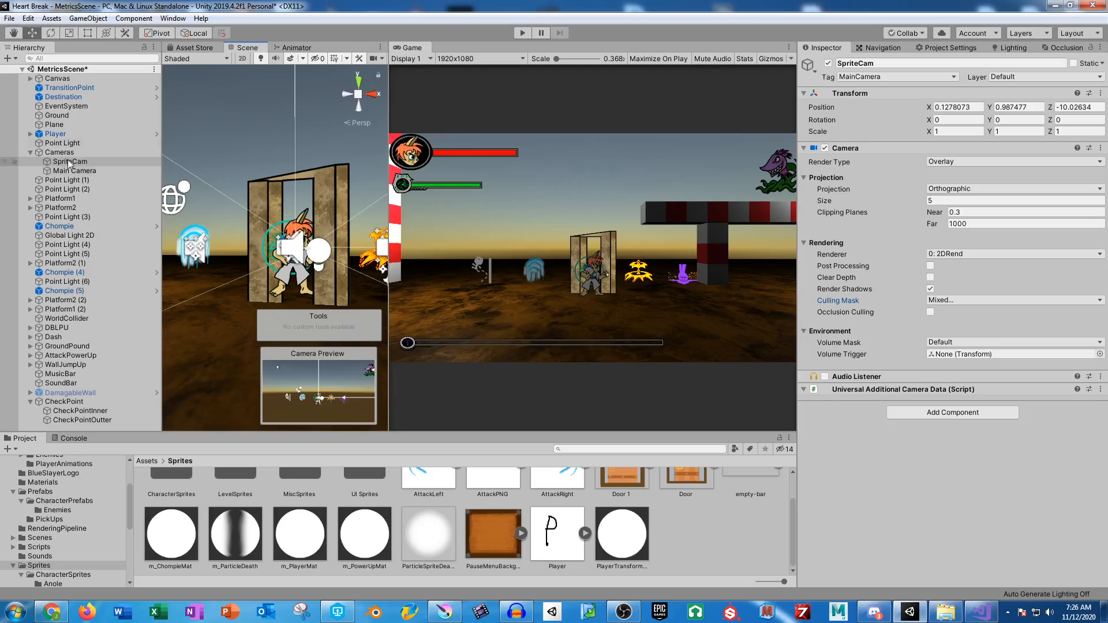
click(68, 134)
drag(331, 246, 320, 226)
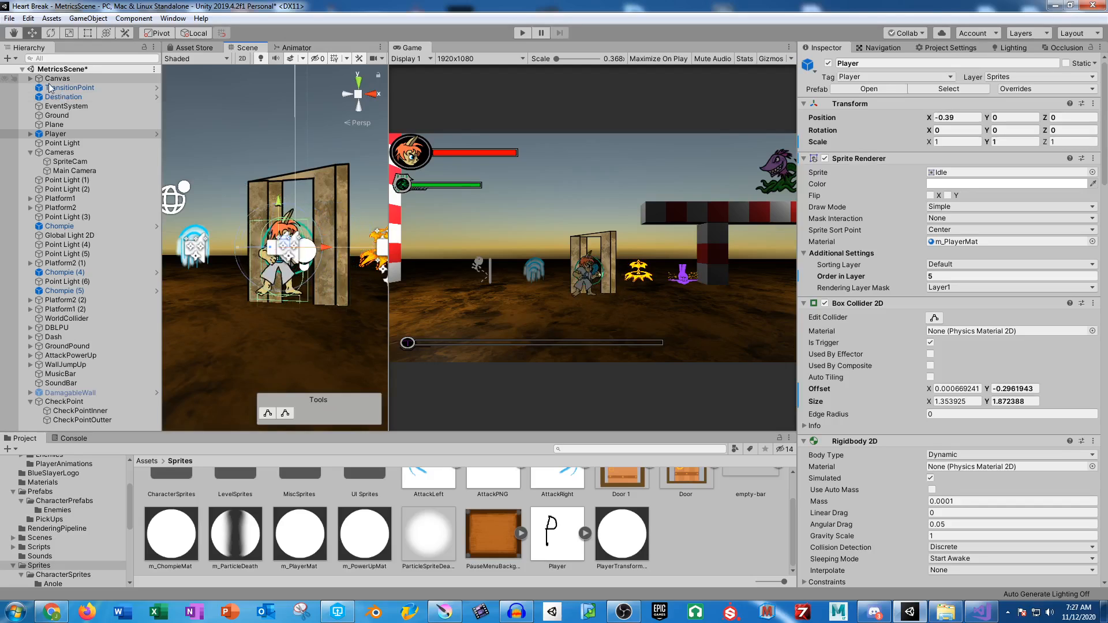
- Set the Main Camera's Renderer to 1: 3DRend
click(74, 171)
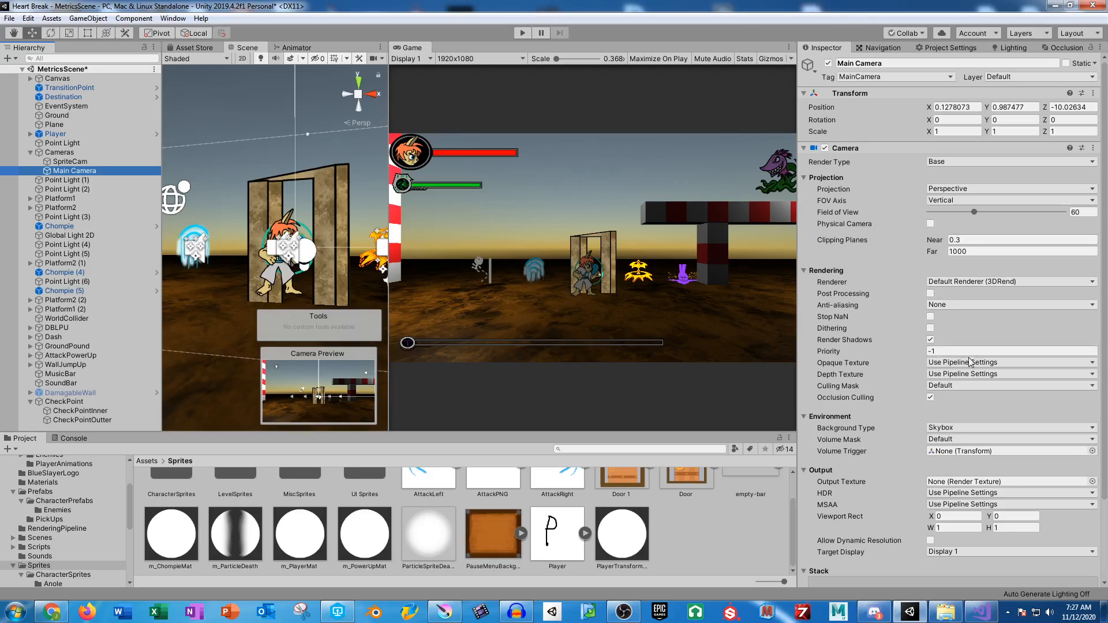
click(974, 282)
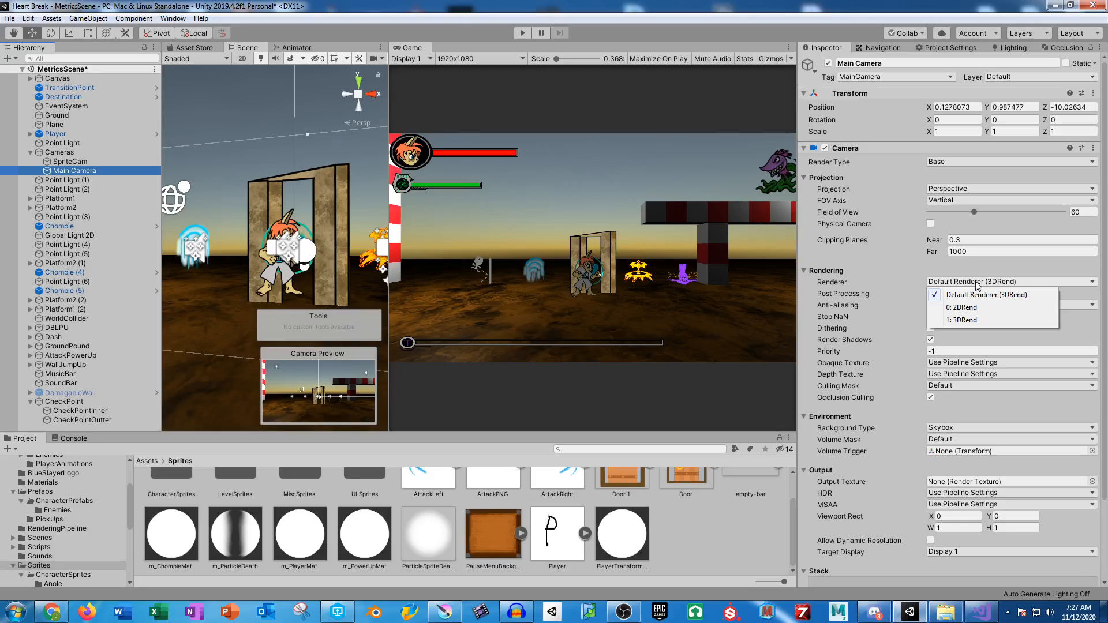
click(973, 320)
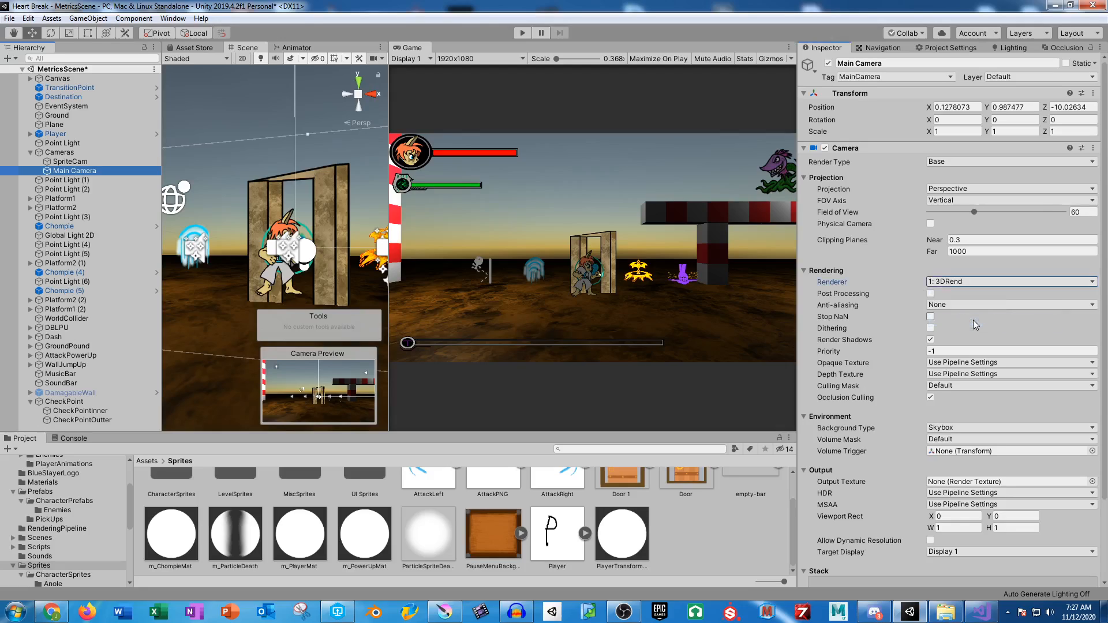
- Move the Player along X to 0.73 beside the doorway, and set SpriteCam's projection to Perspective
click(55, 134)
drag(325, 249, 367, 249)
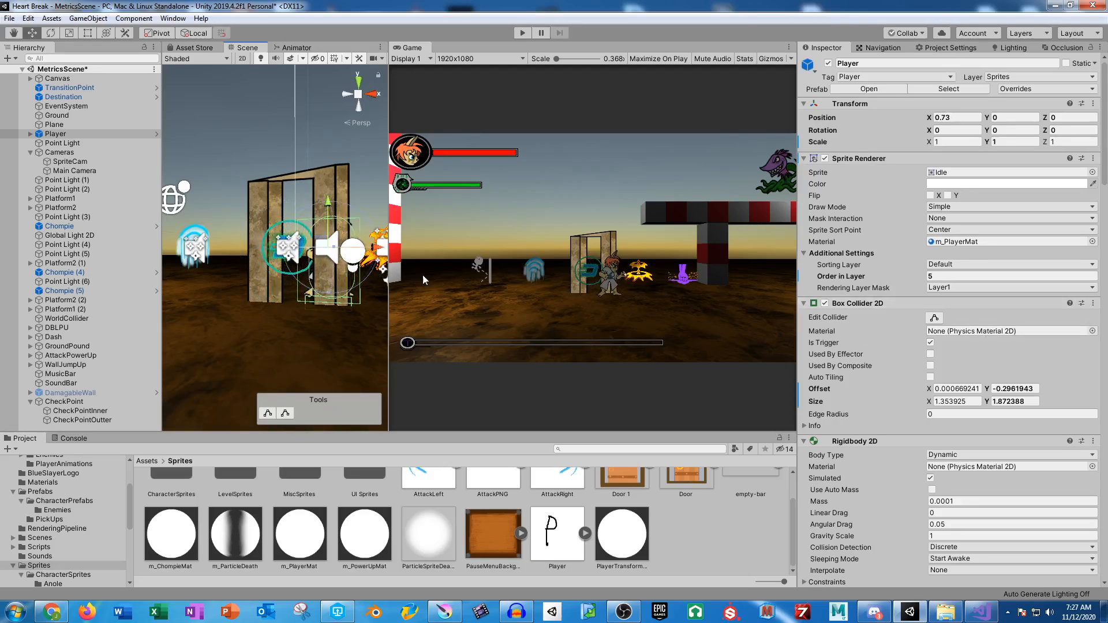
click(69, 170)
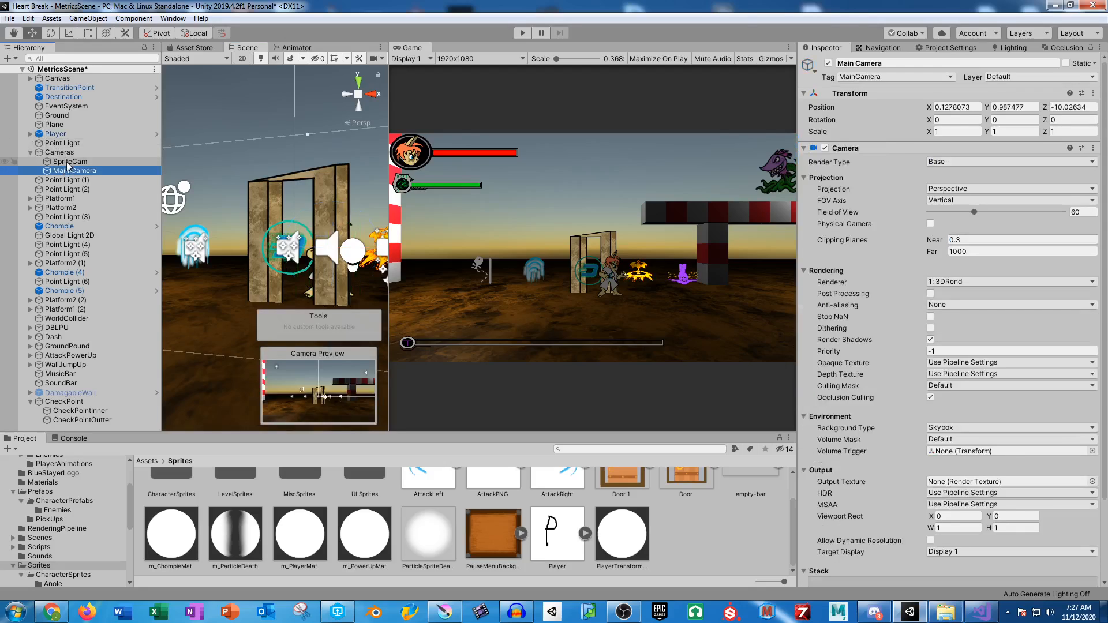
click(68, 163)
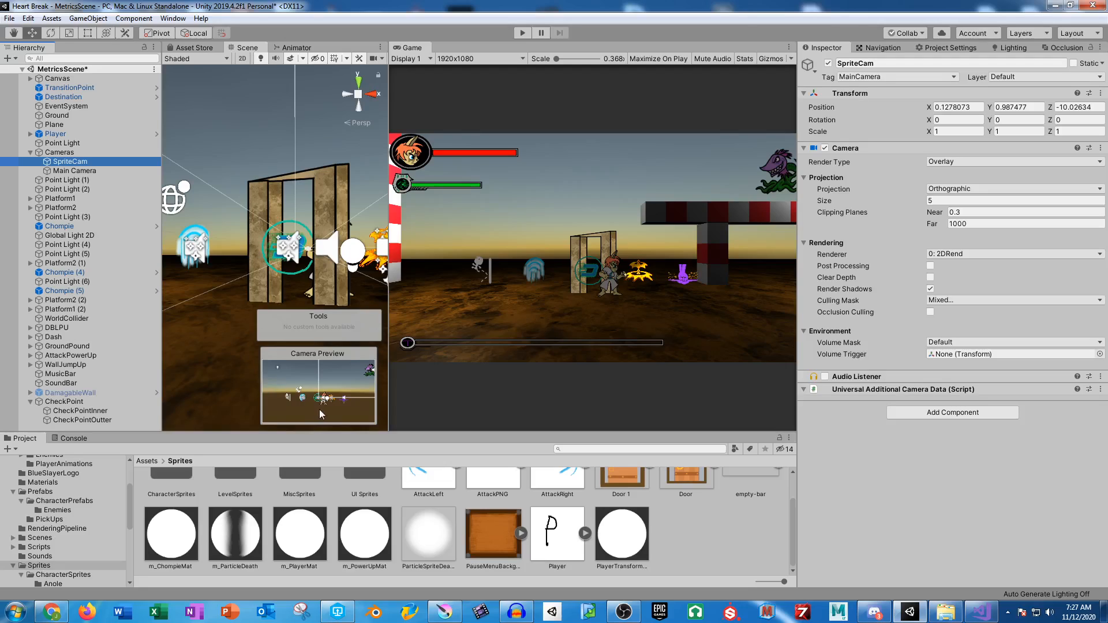
click(968, 190)
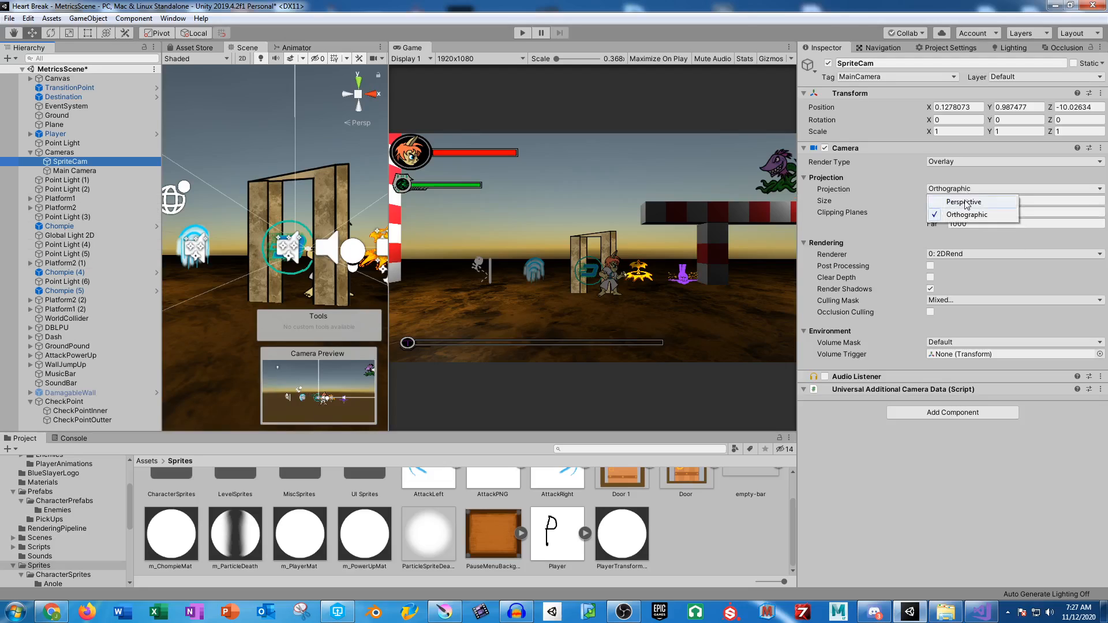
click(965, 202)
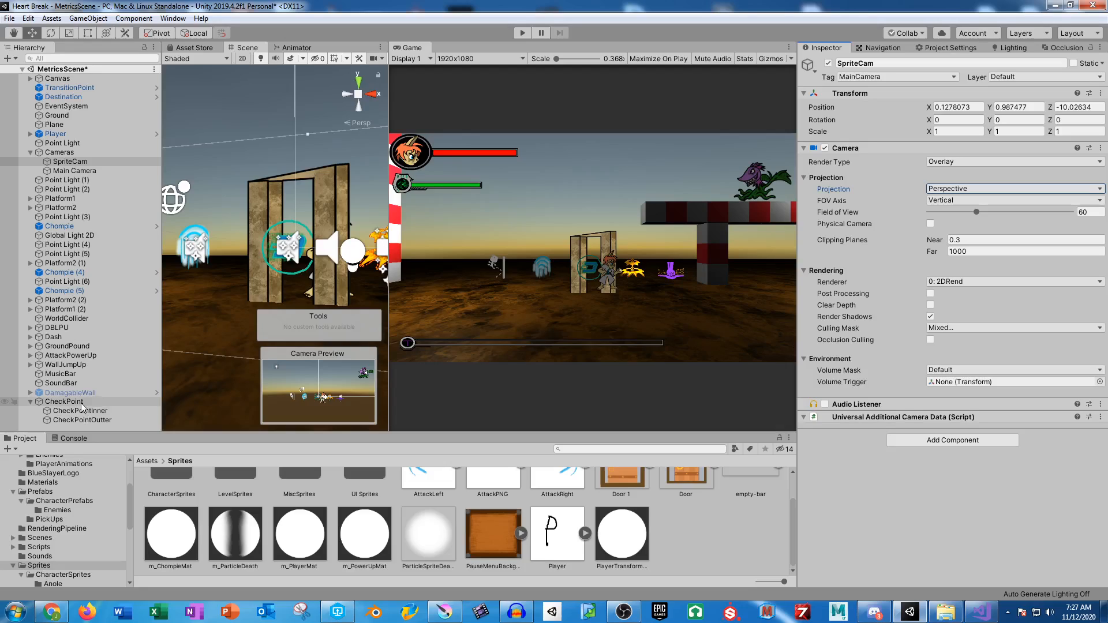
- Check the Player's layer and assign the Sprites layer to CheckPoint and all its child objects
click(58, 134)
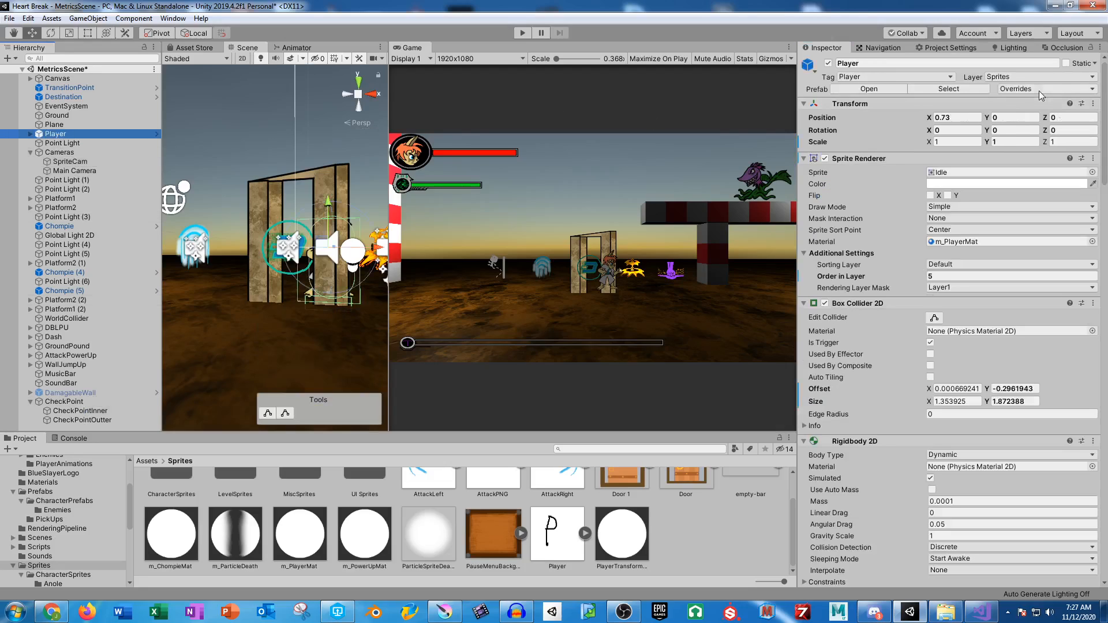
click(68, 403)
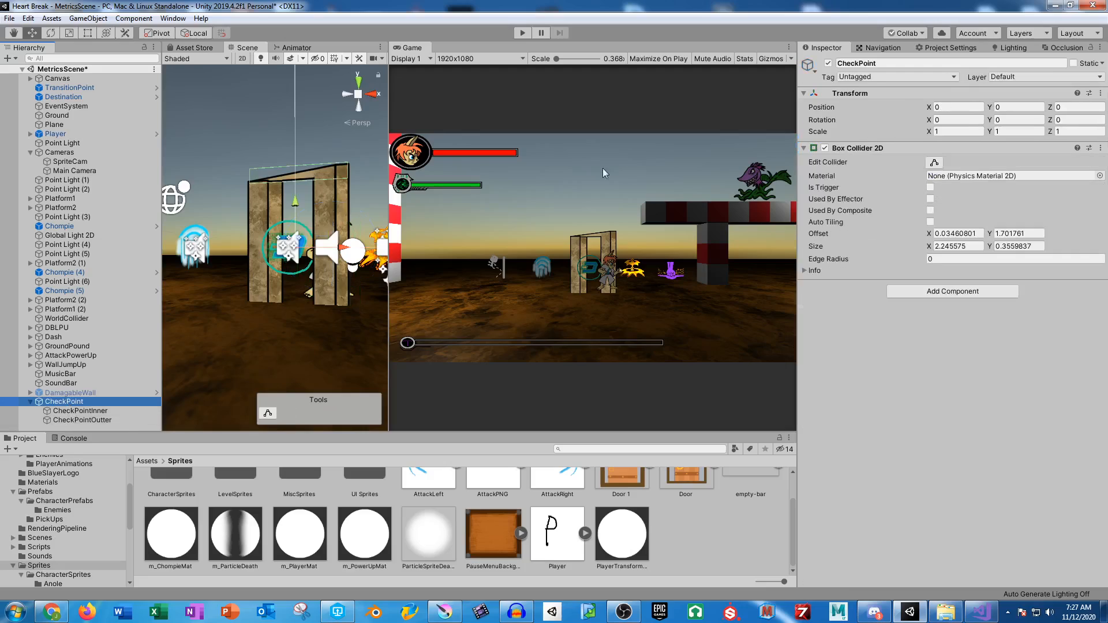
click(1025, 76)
click(1023, 154)
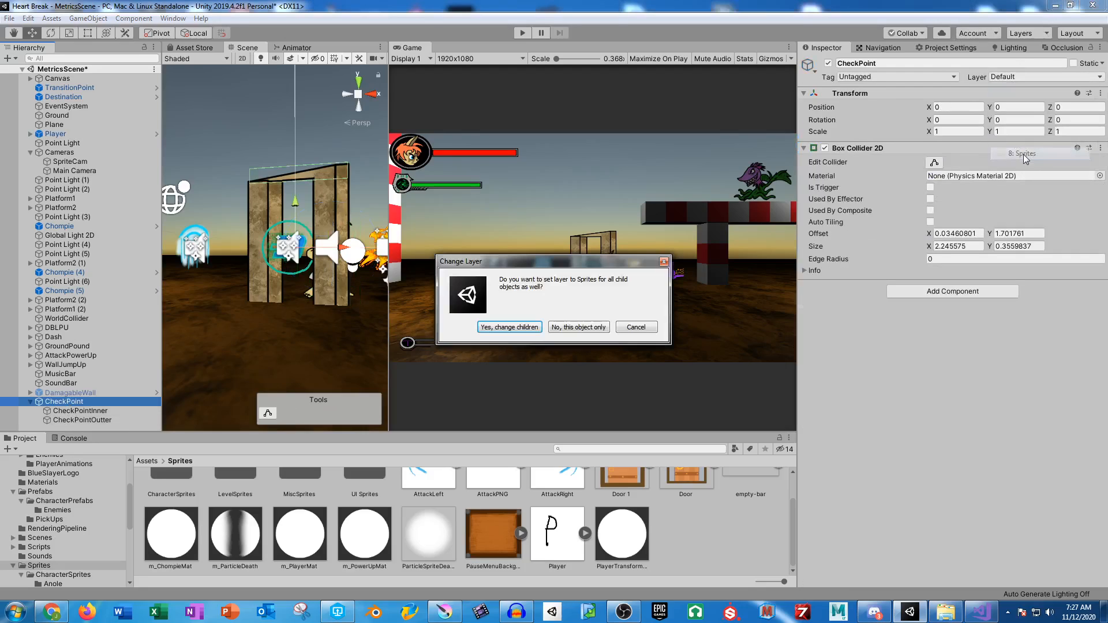
click(505, 328)
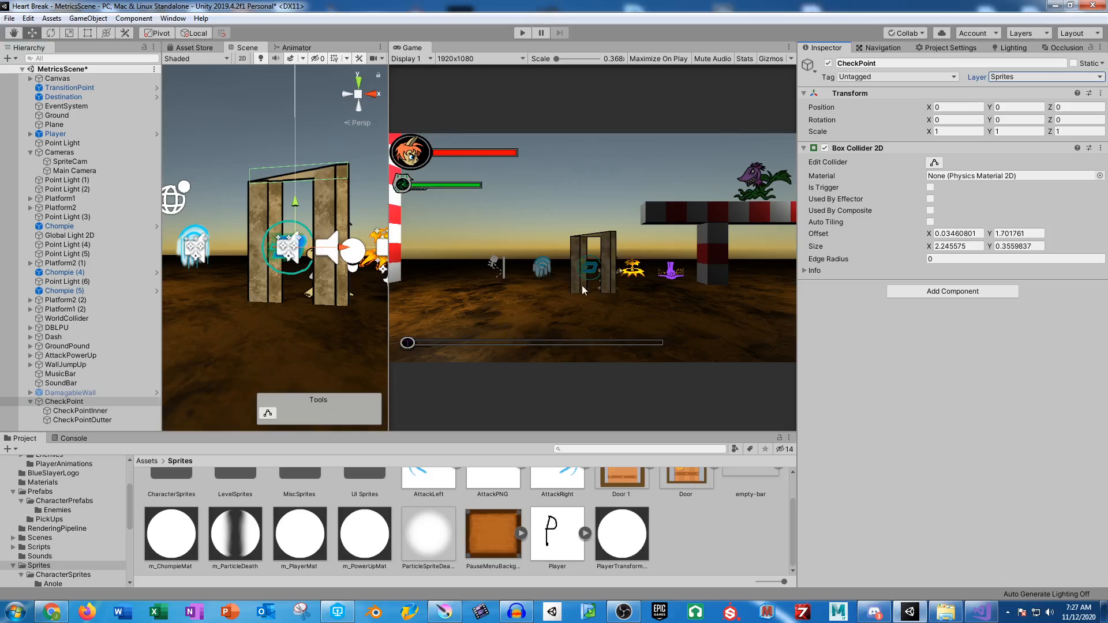
- Play the scene and walk the Player back and forth through the doorway to check its sorting between the halves
click(521, 35)
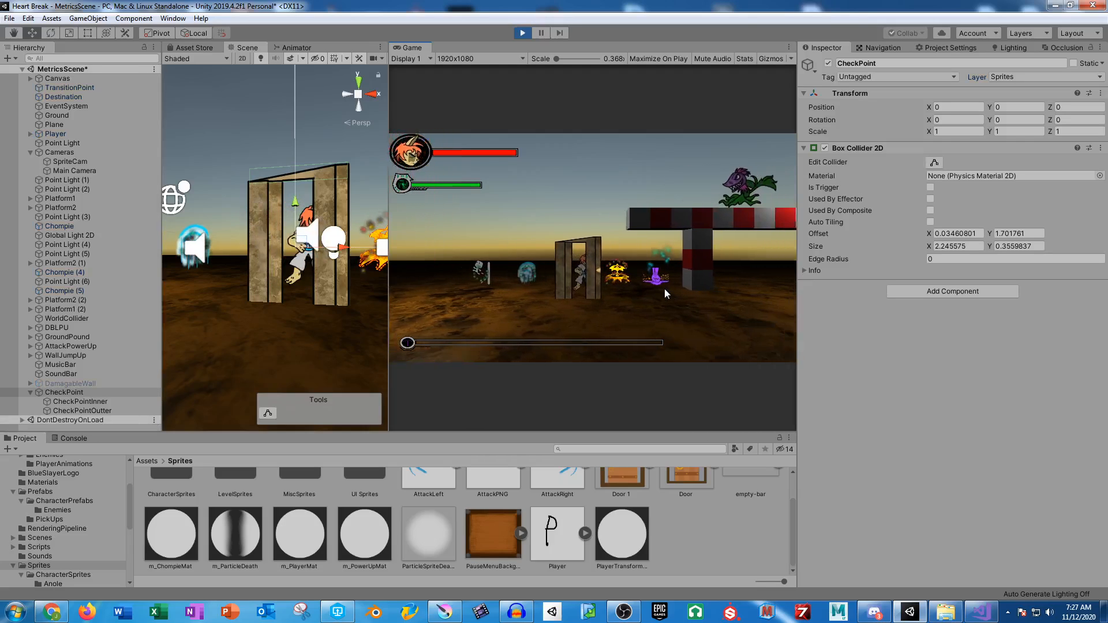
key(a)
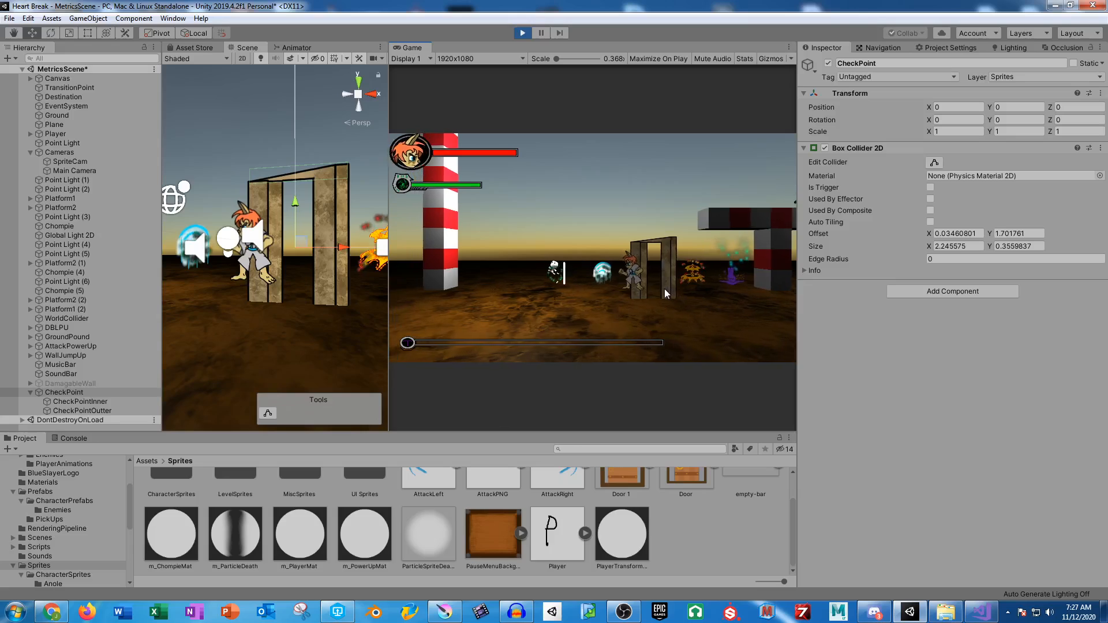
key(d)
key(a)
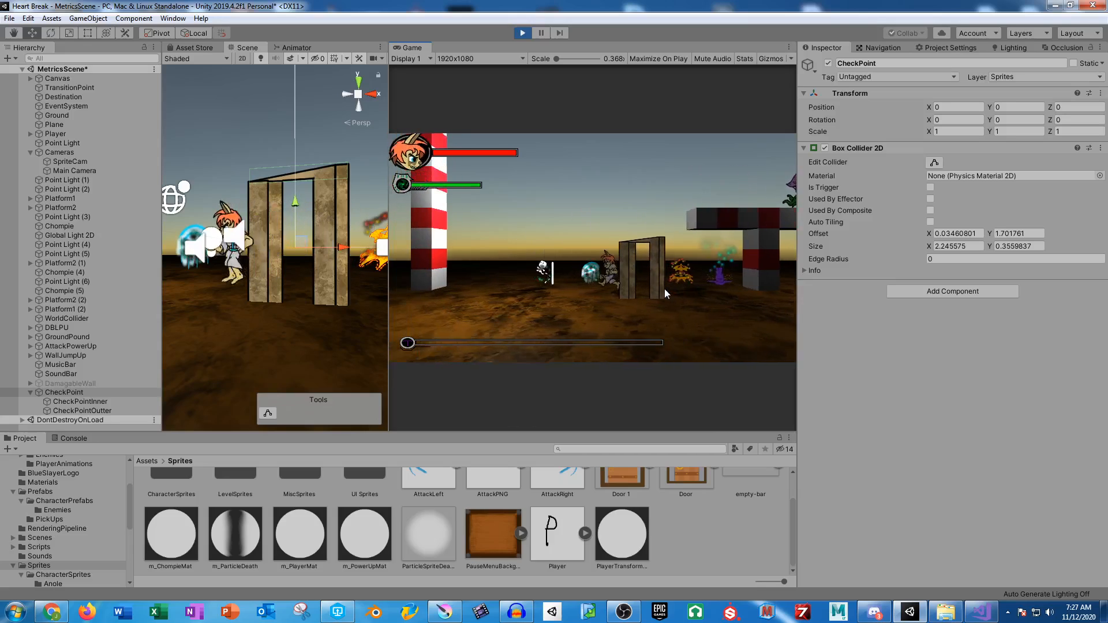
key(d)
key(a)
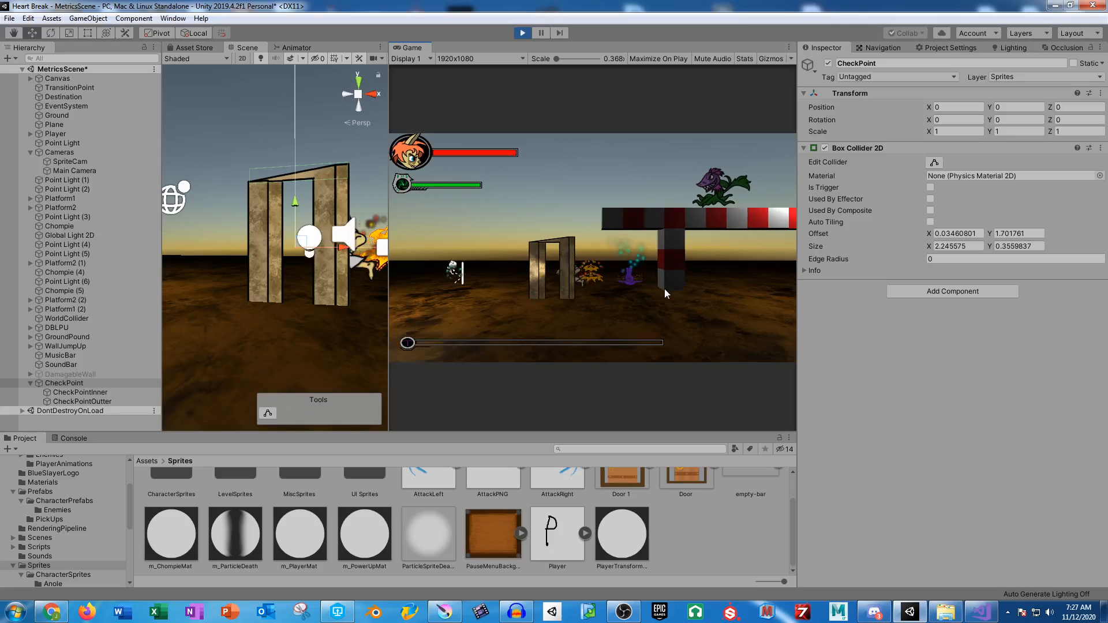
key(d)
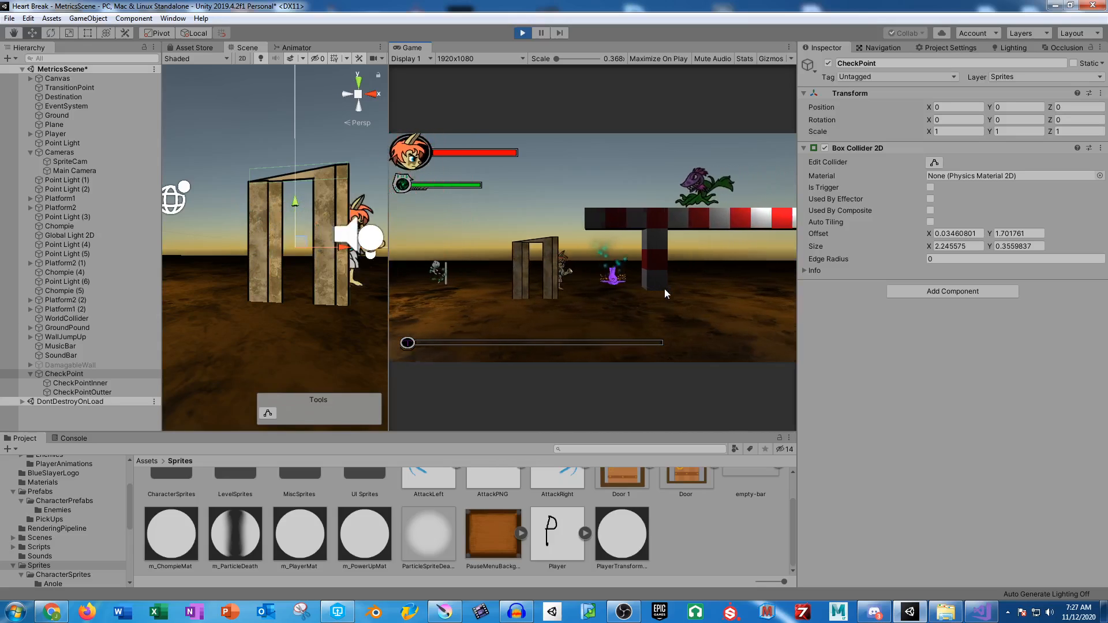
key(a)
key(d)
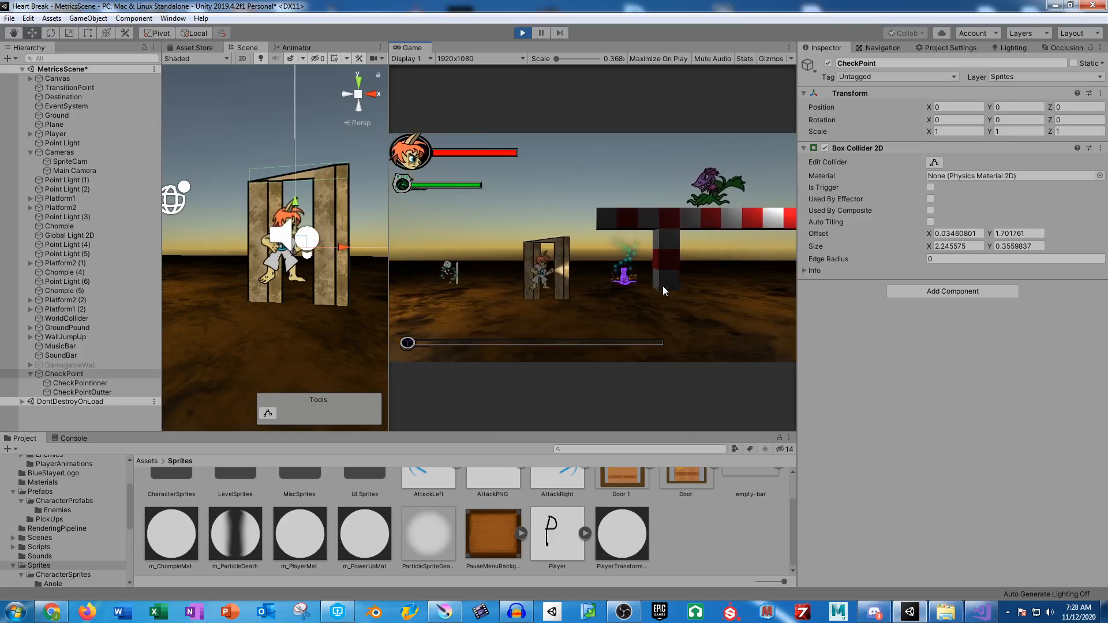
key(d)
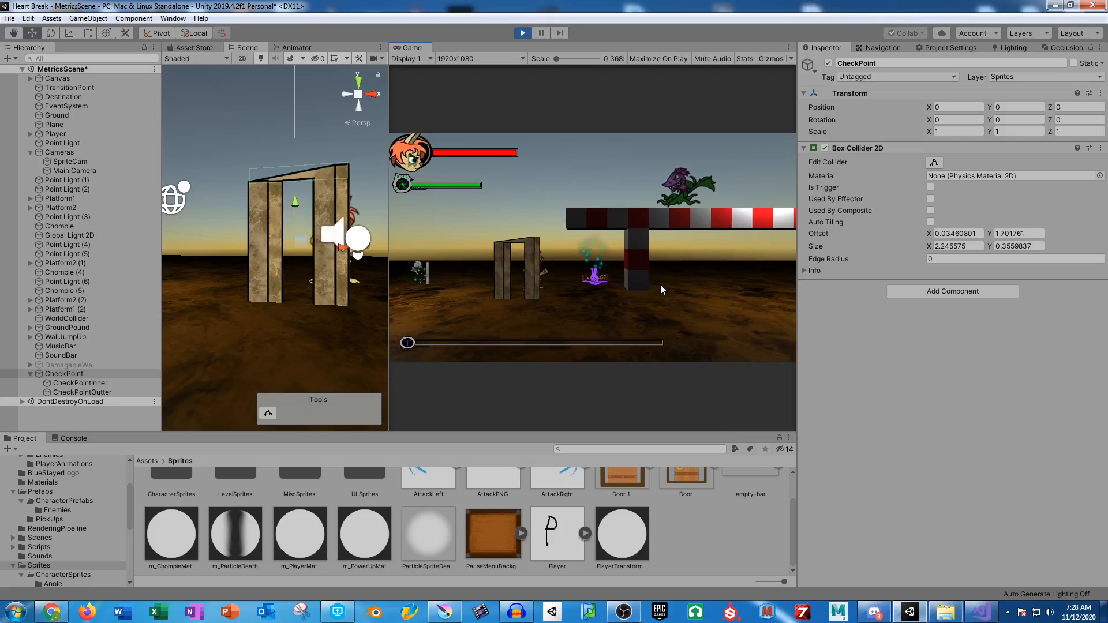
key(a)
- Jump the Player onto the top of the doorway to test its collider, and stop play mode
key(space)
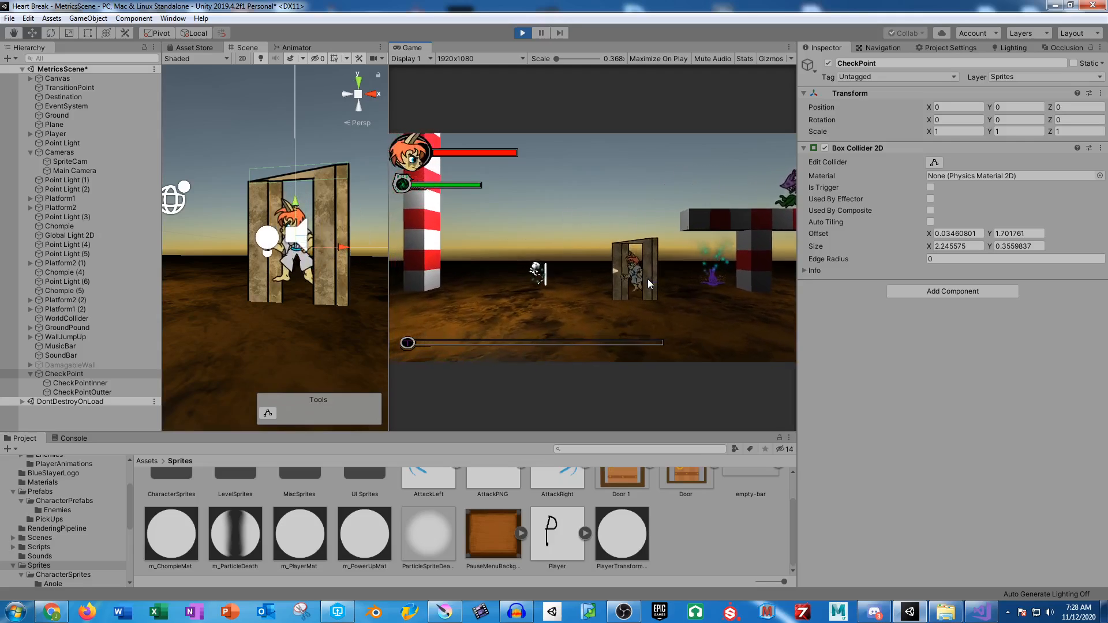
key(space)
key(a)
key(space)
key(d)
key(d)
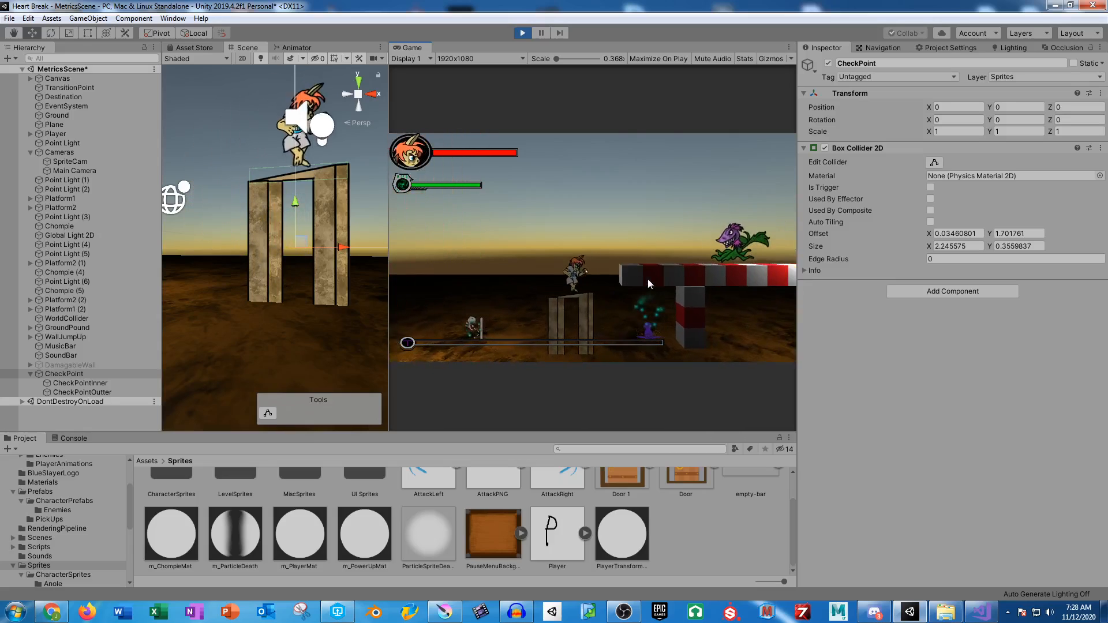
key(a)
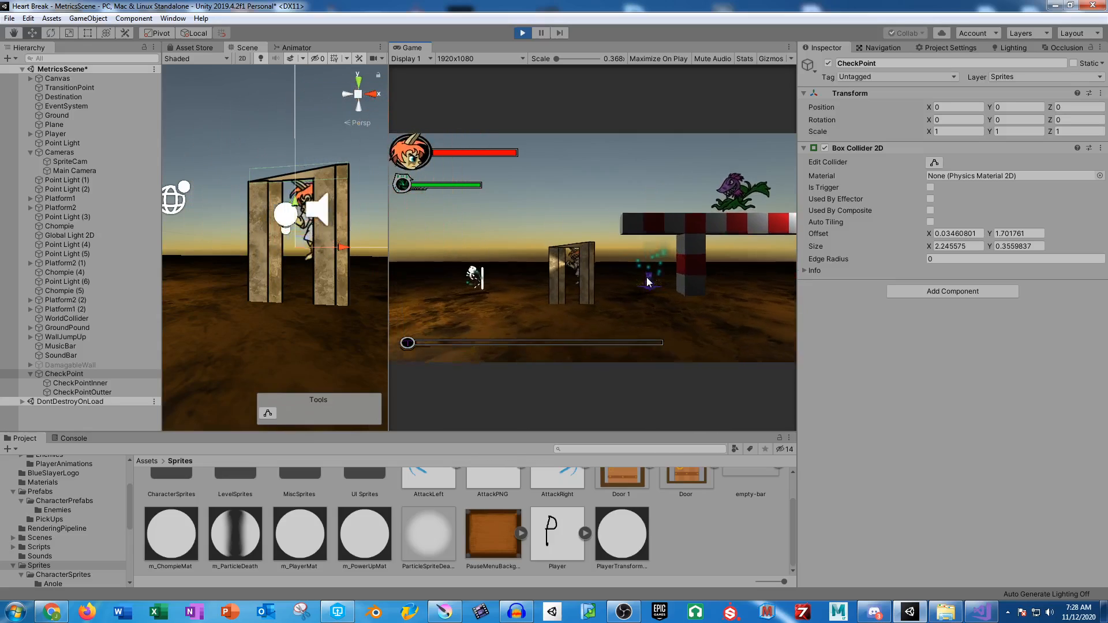
key(ctrl+p)
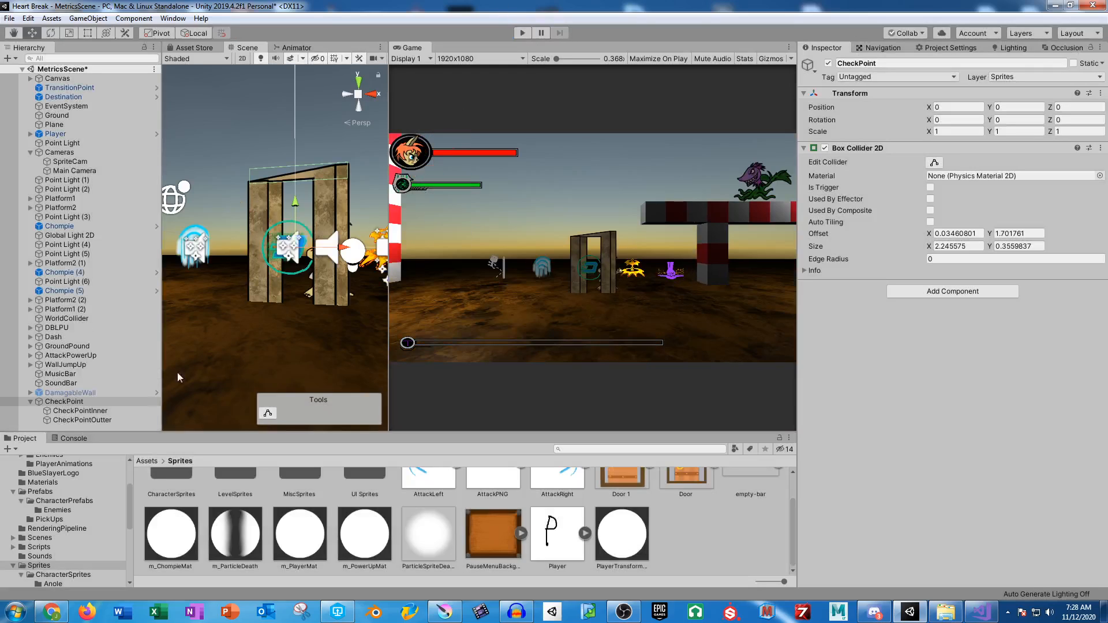
- Tag CheckPoint as Ground and save it as a prefab in the Prefabs folder
click(895, 76)
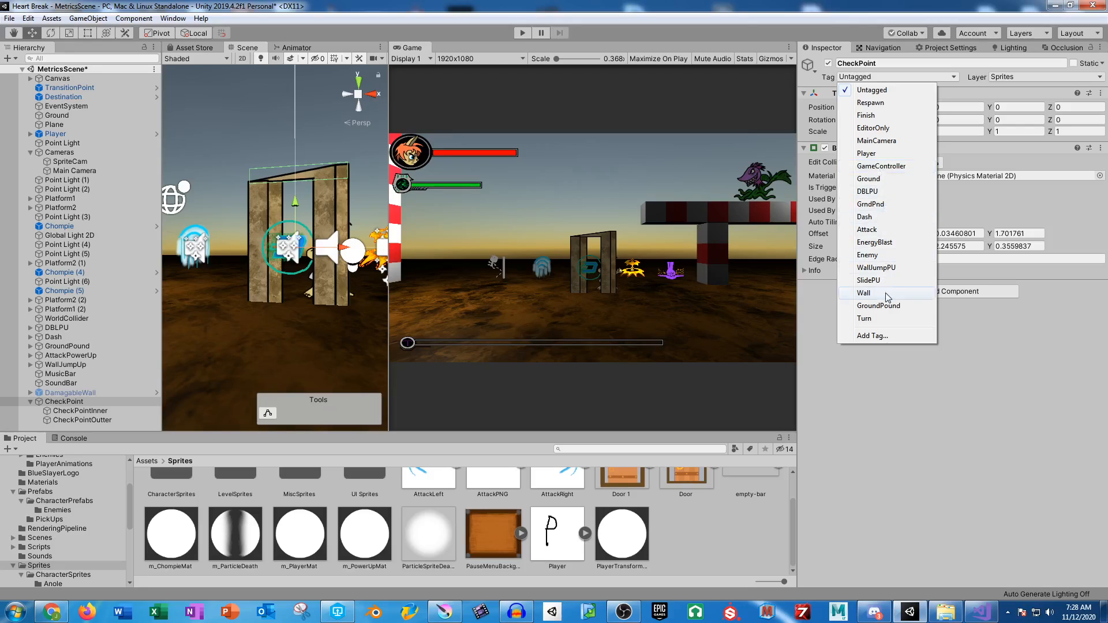
click(892, 179)
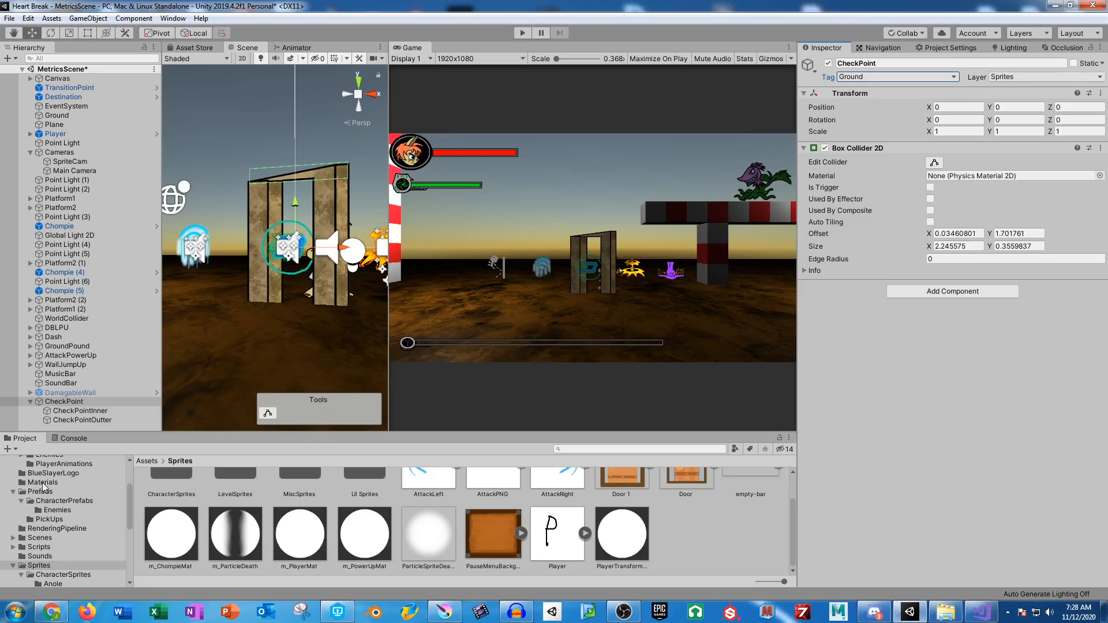
click(40, 491)
click(56, 403)
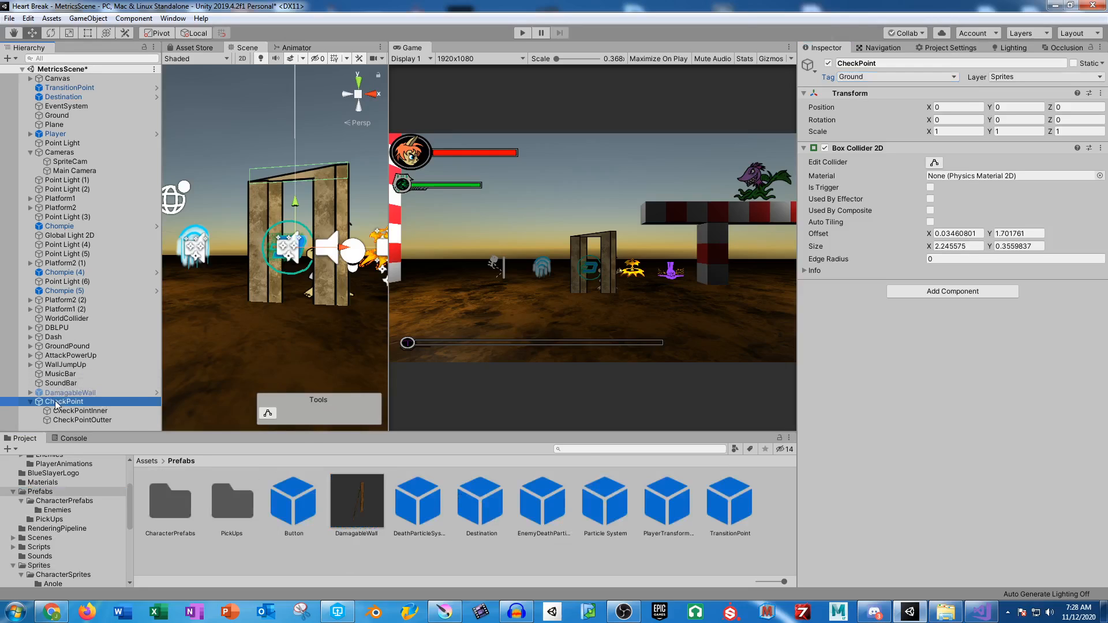
drag(56, 402, 363, 567)
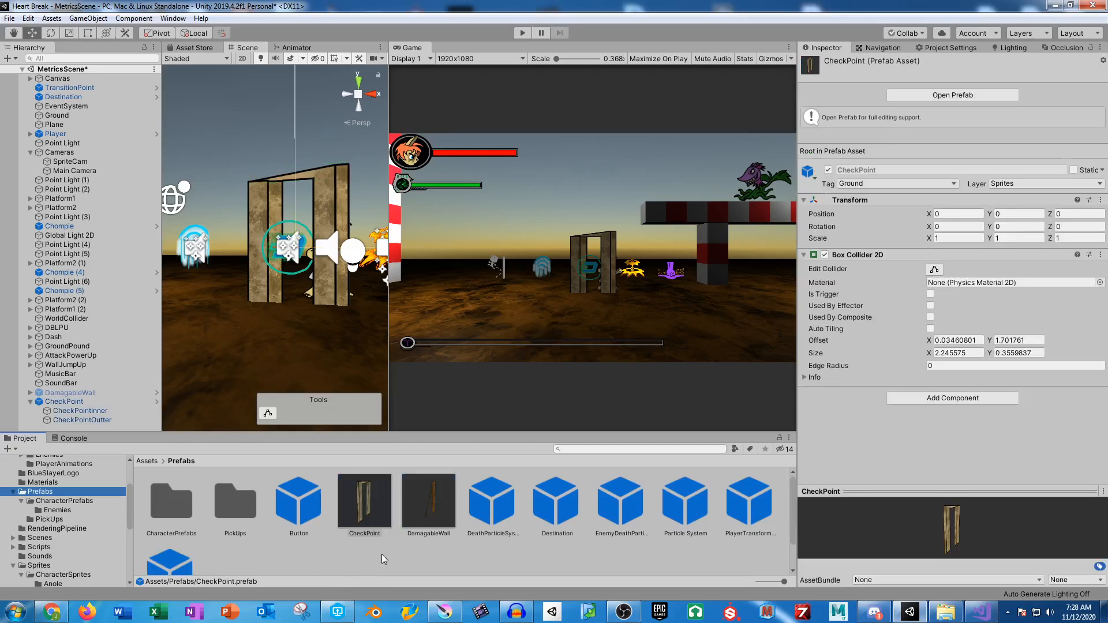